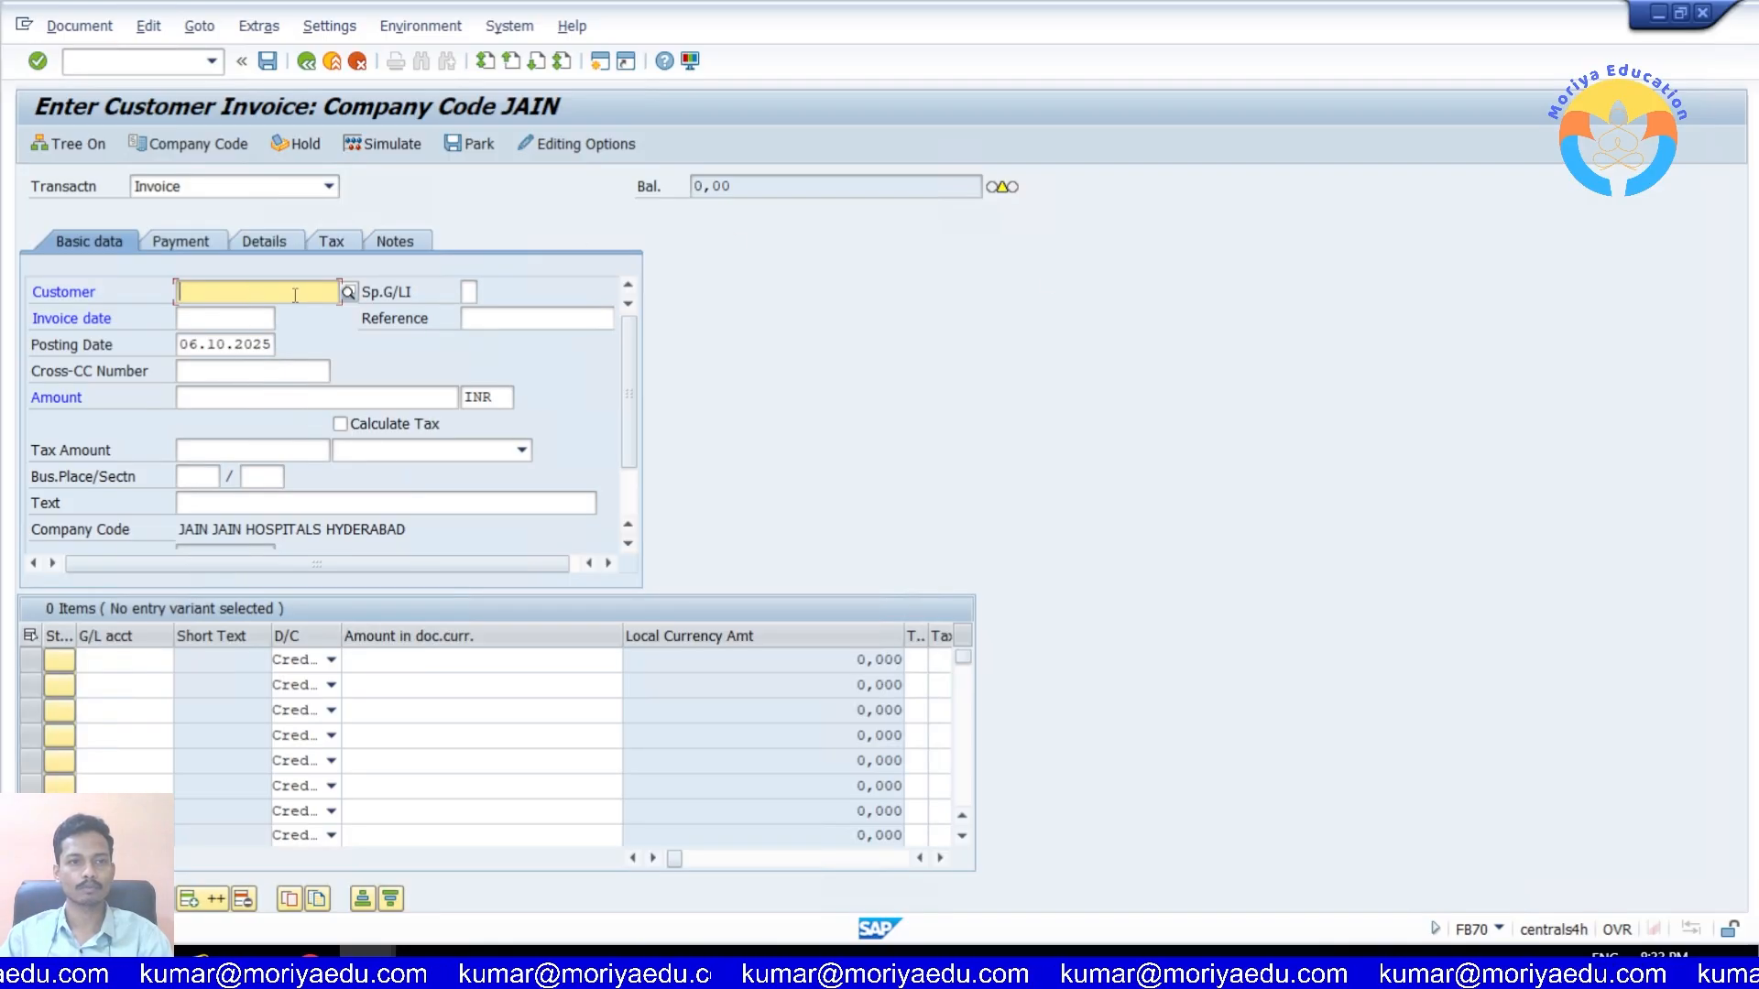
# Step: Find the customers of company code JAIN and choose JAIN CUSTOMER for the invoice
pyautogui.click(349, 293)
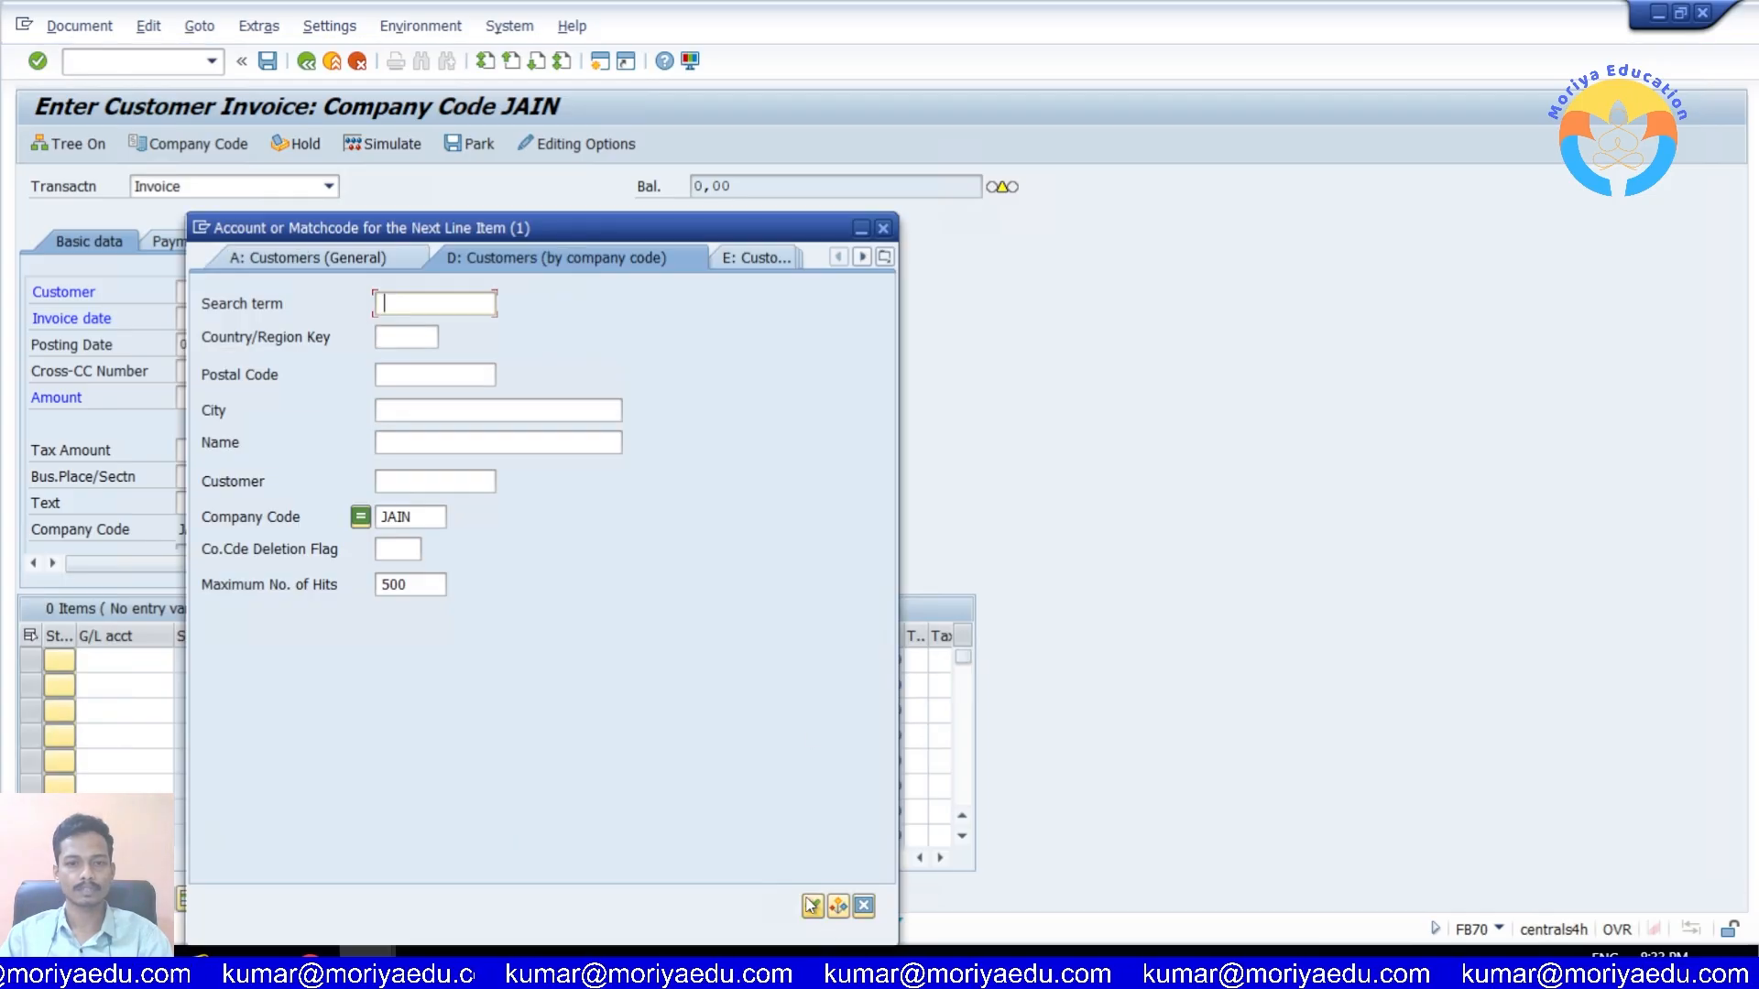
pyautogui.click(810, 903)
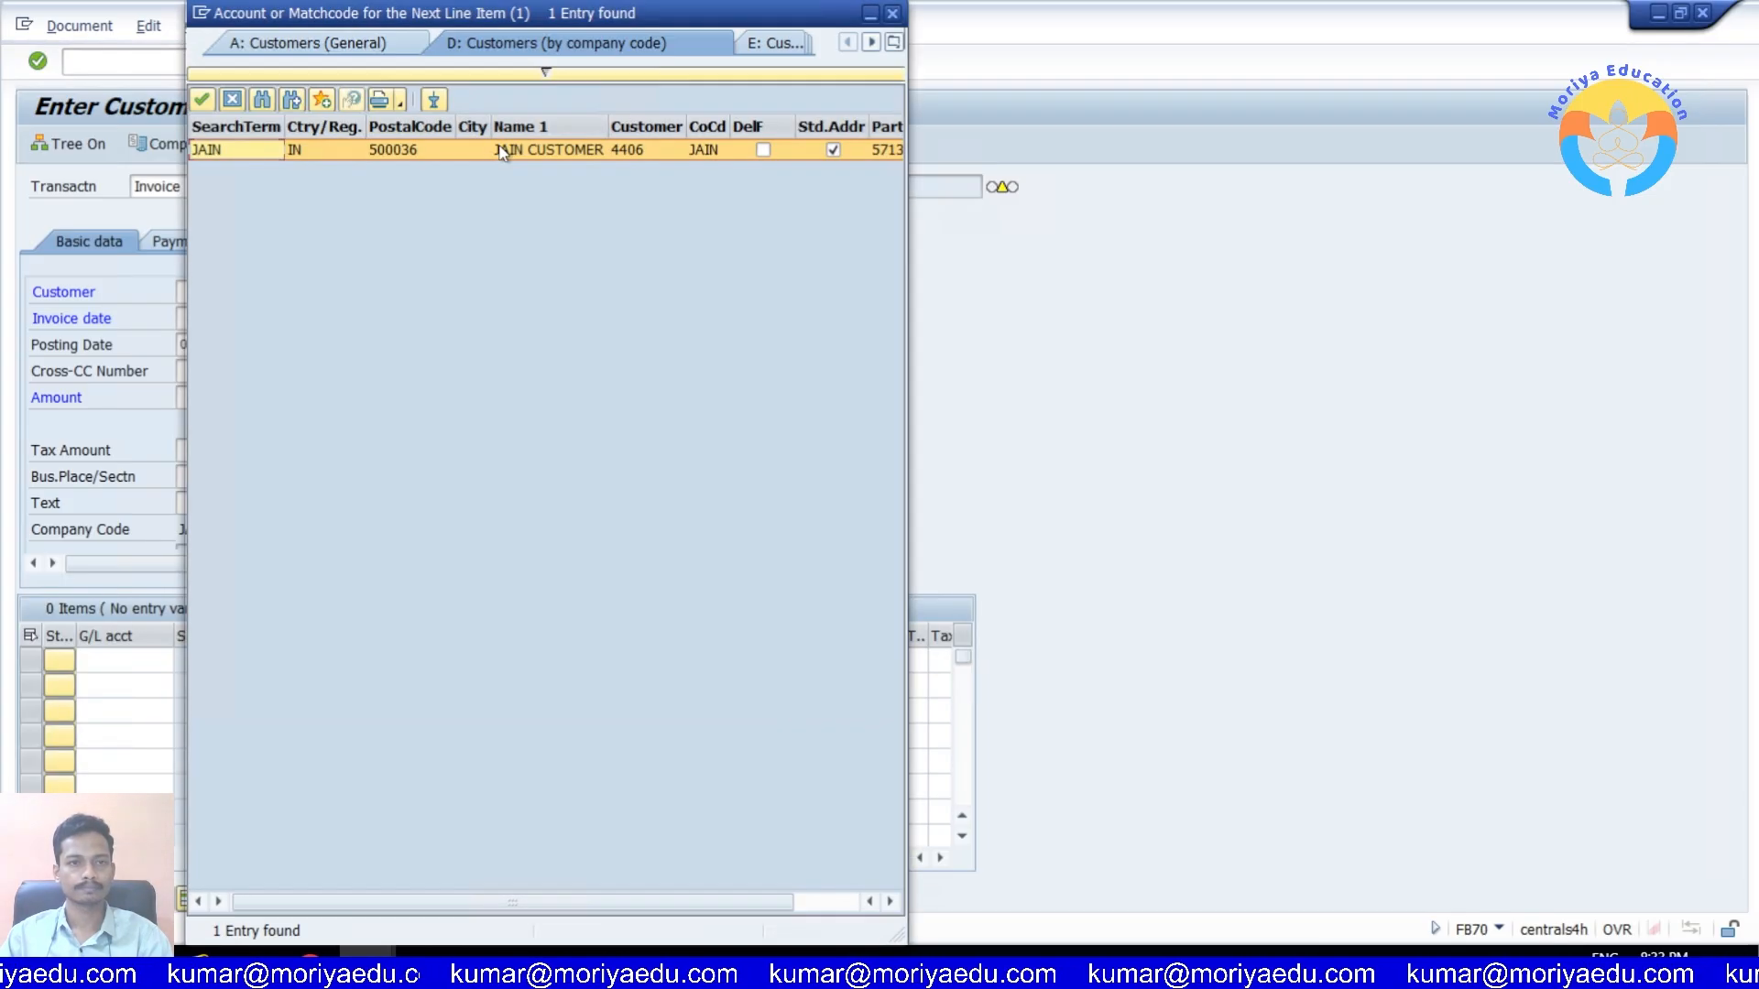
pyautogui.doubleClick(528, 152)
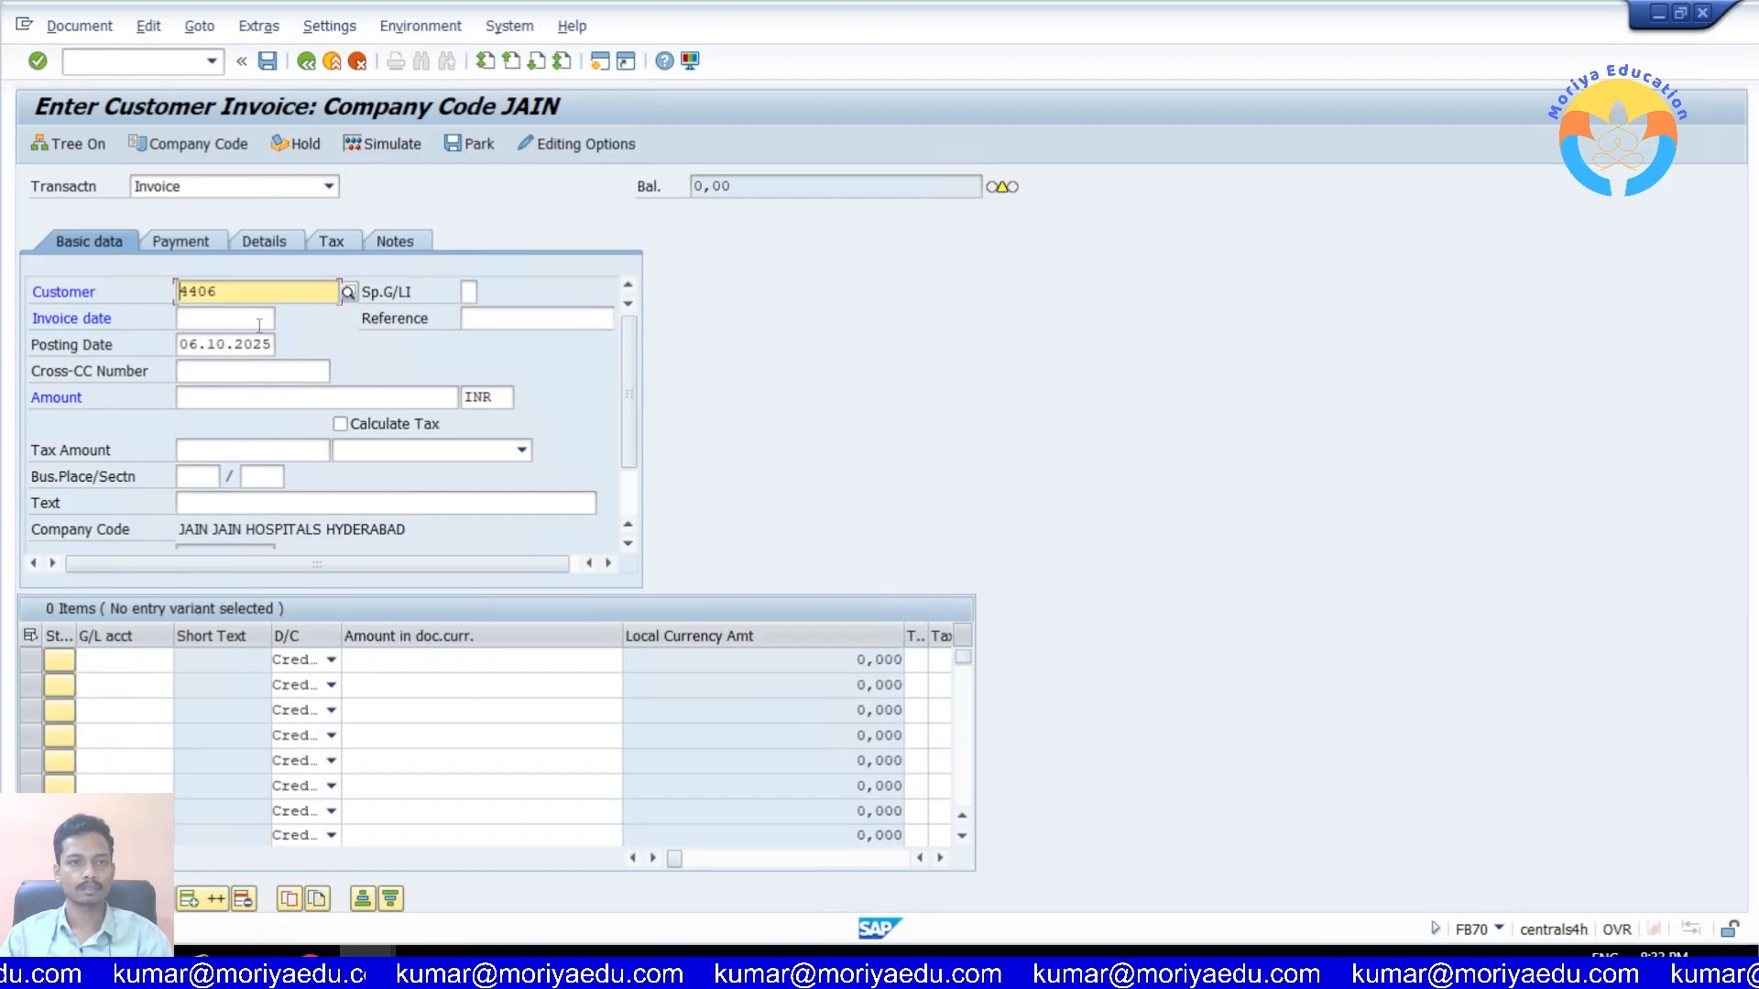
# Step: Set the invoice date to 06.10.2025 and the invoice amount to 100 INR
pyautogui.moveTo(271, 347); pyautogui.dragTo(212, 342)
pyautogui.click(186, 341)
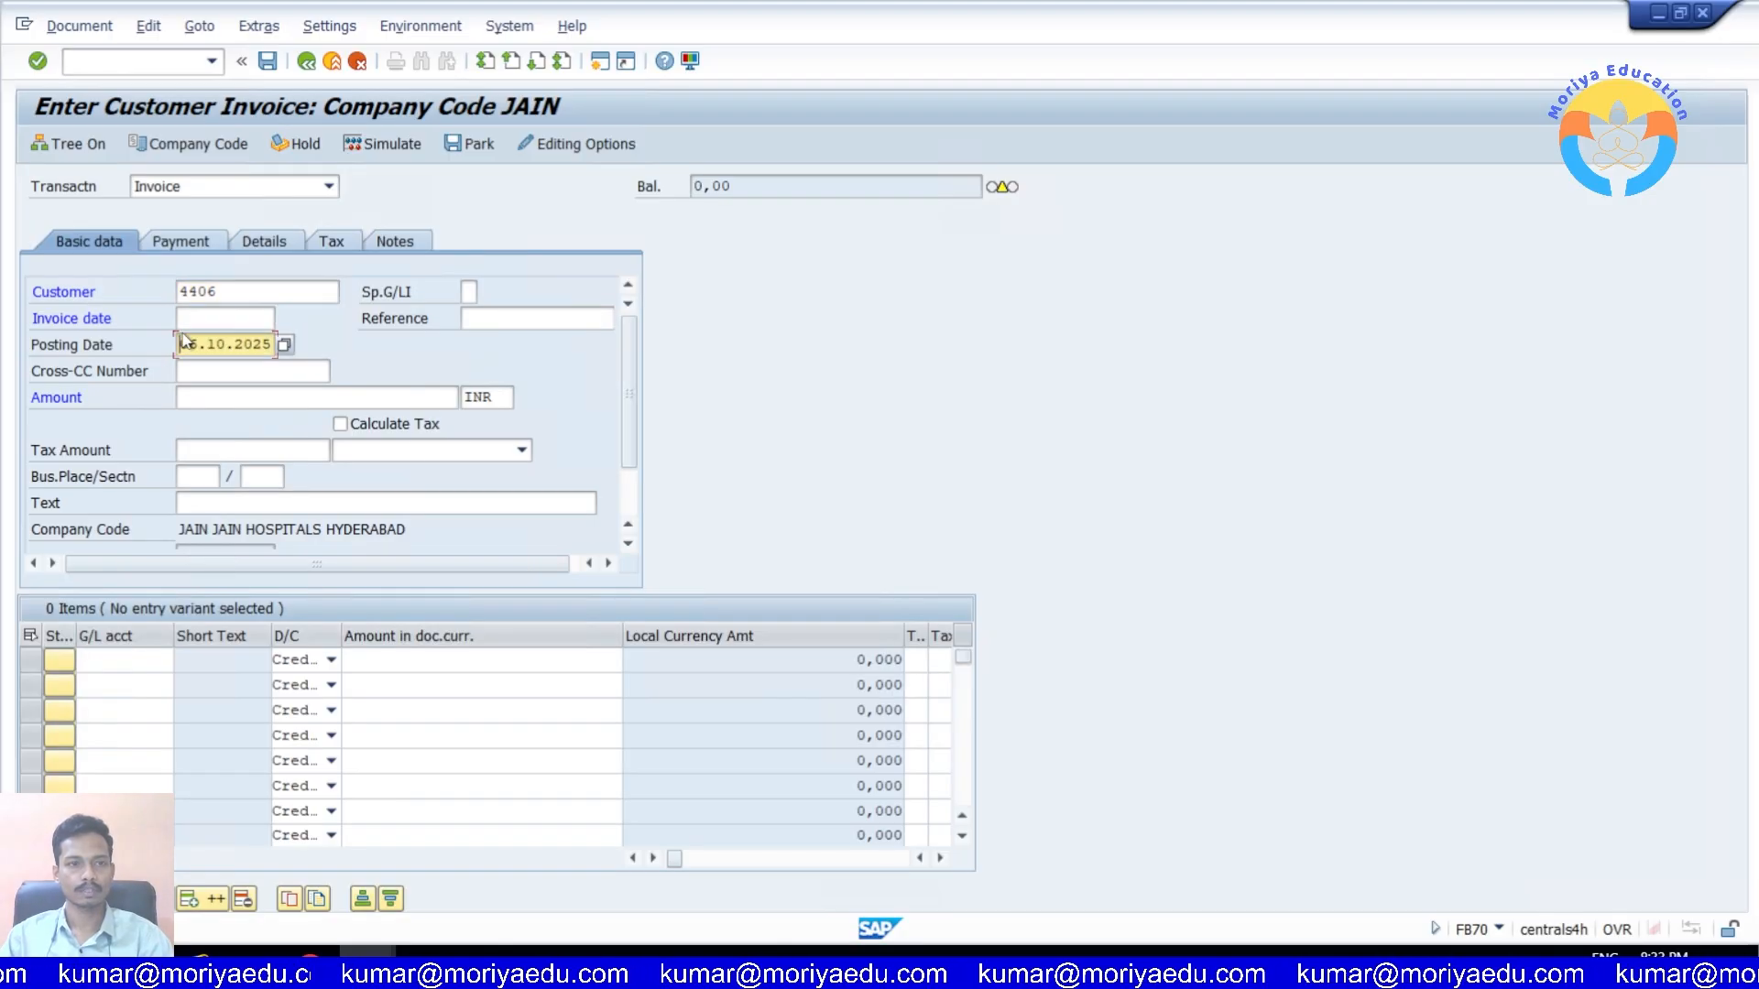
pyautogui.click(242, 313)
pyautogui.write('06.10.2025')
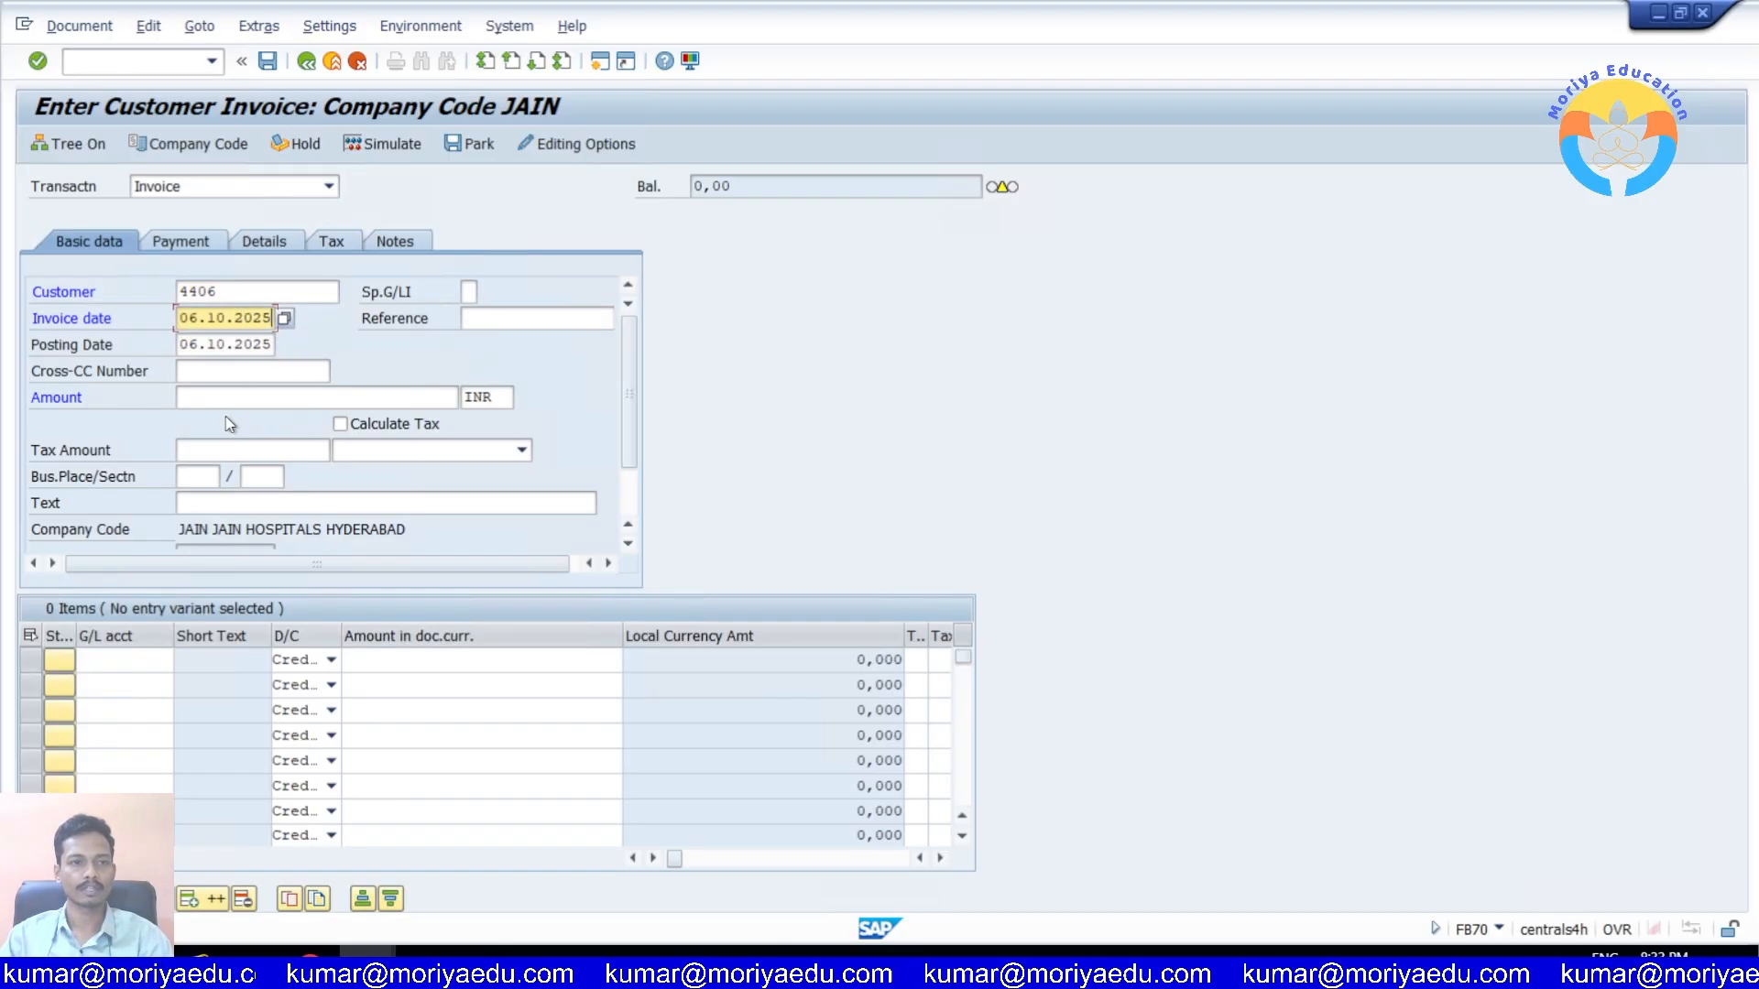
pyautogui.click(251, 405)
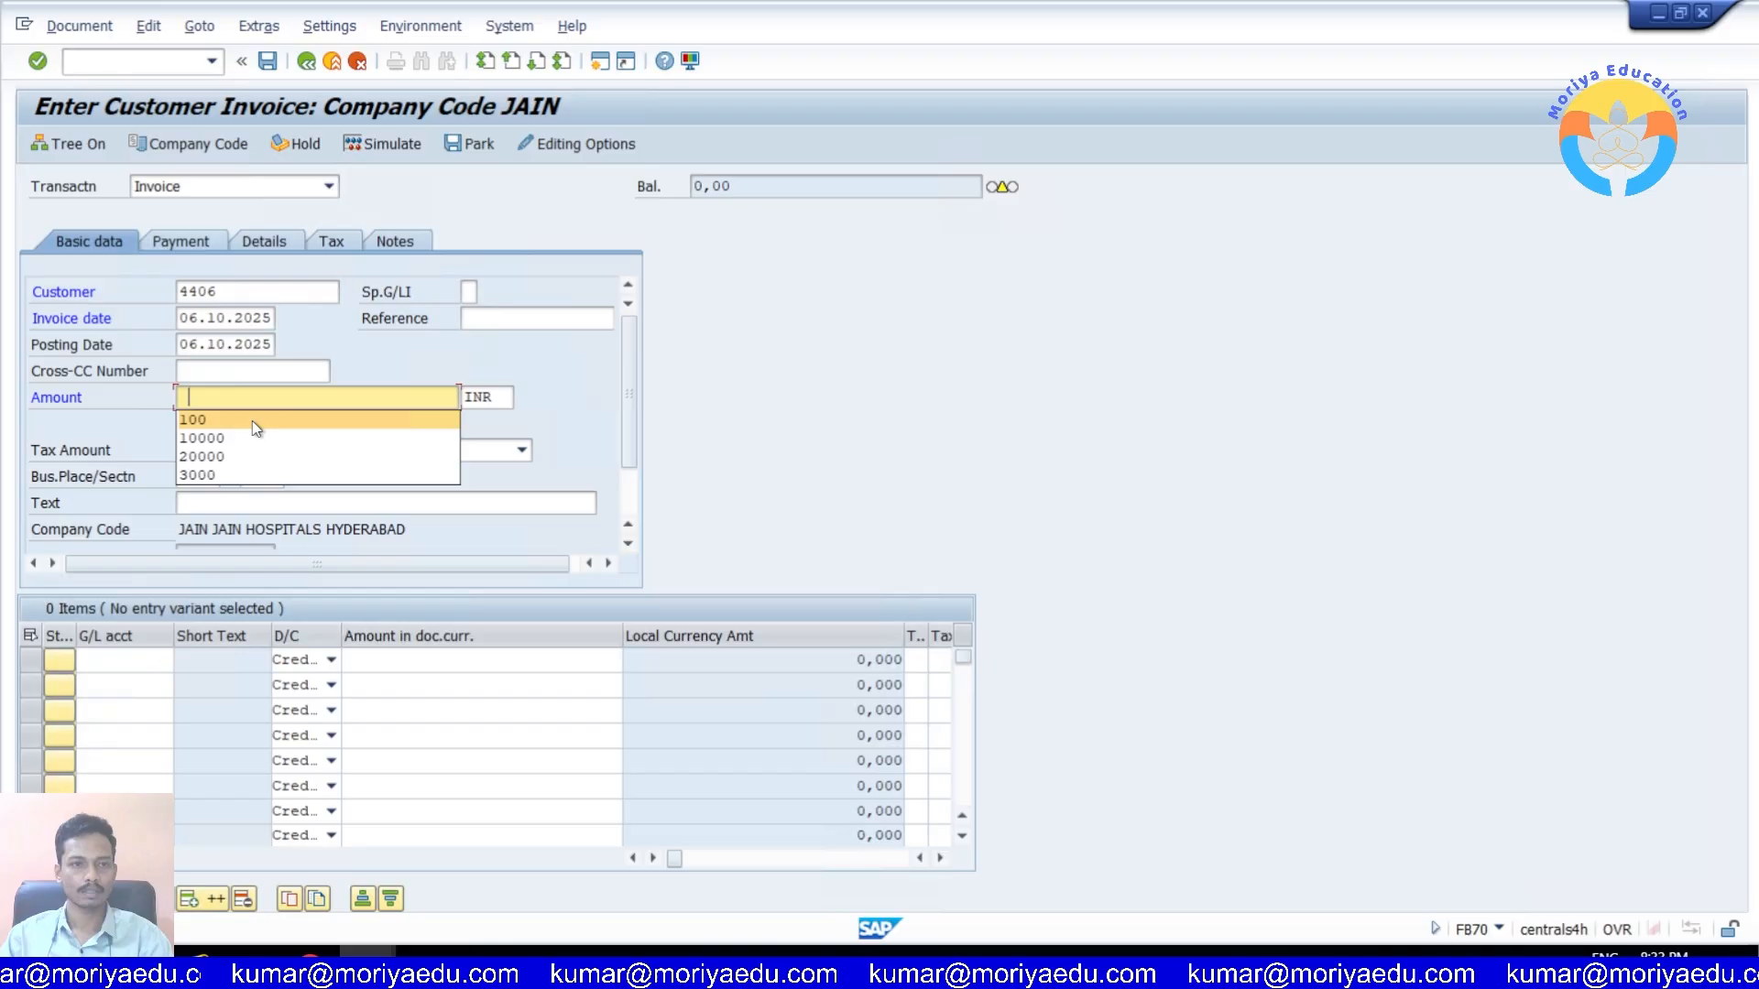
pyautogui.click(251, 421)
# Step: Add a credit line item to the SALES G/L account with an amount of 100 and validate the entries
pyautogui.click(148, 660)
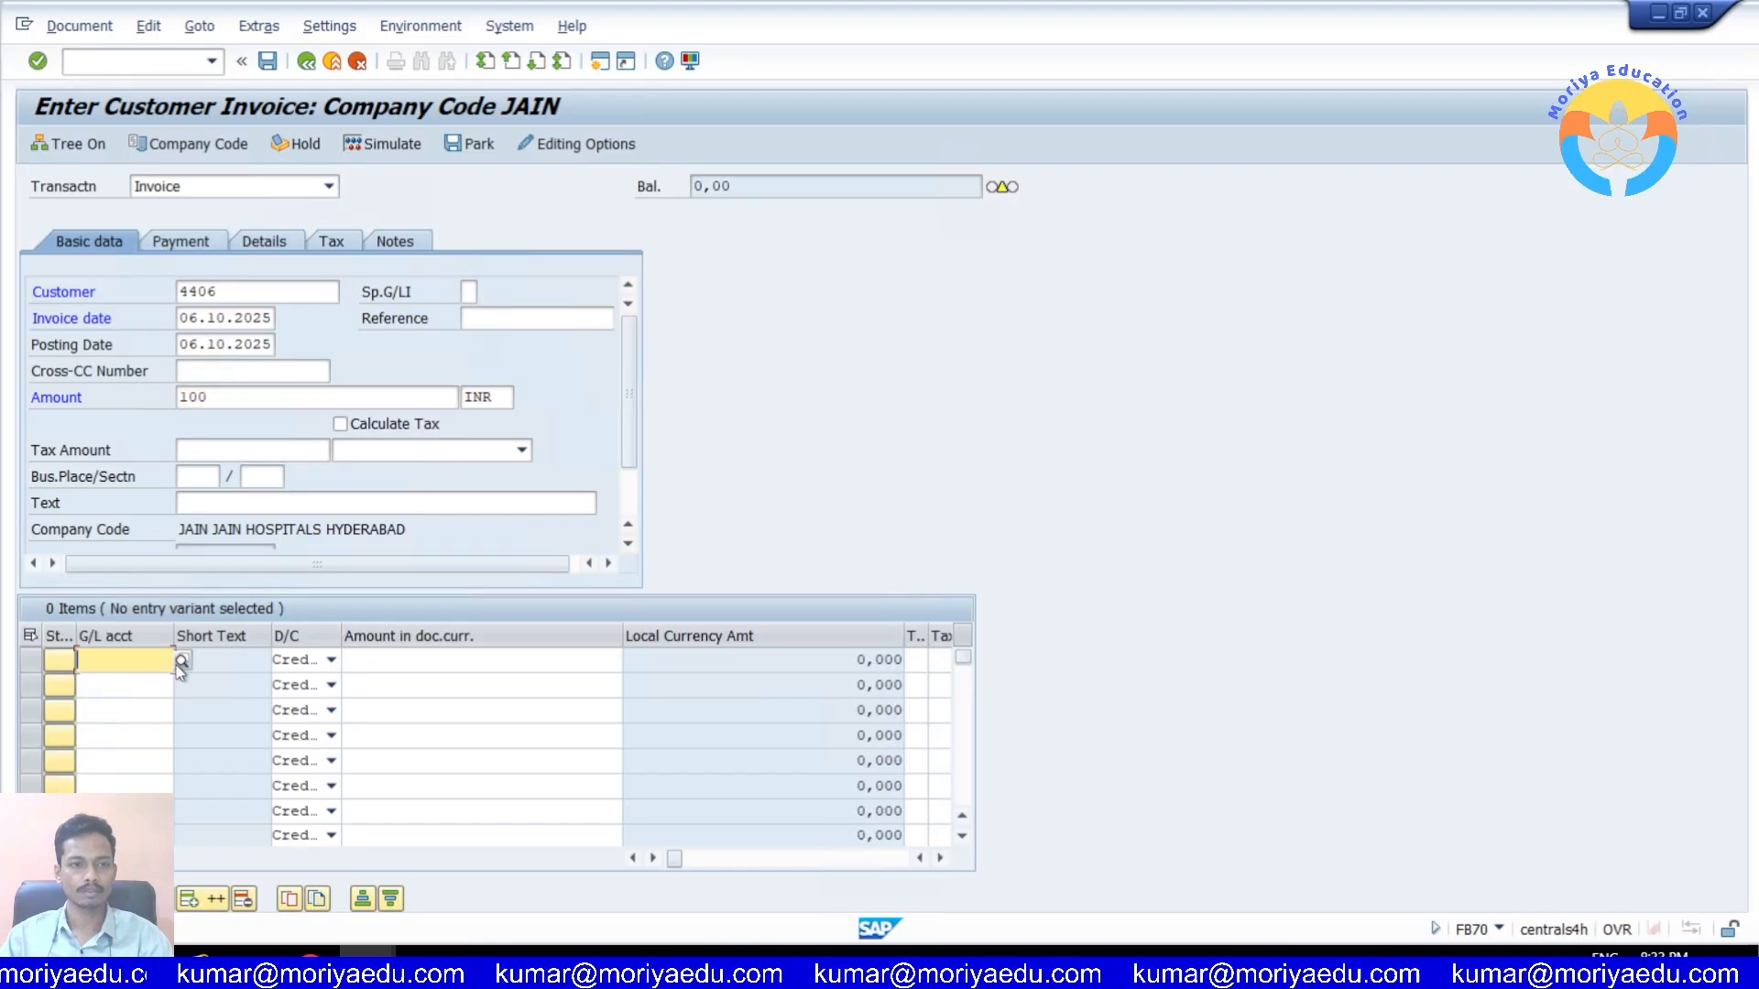
pyautogui.press('F4')
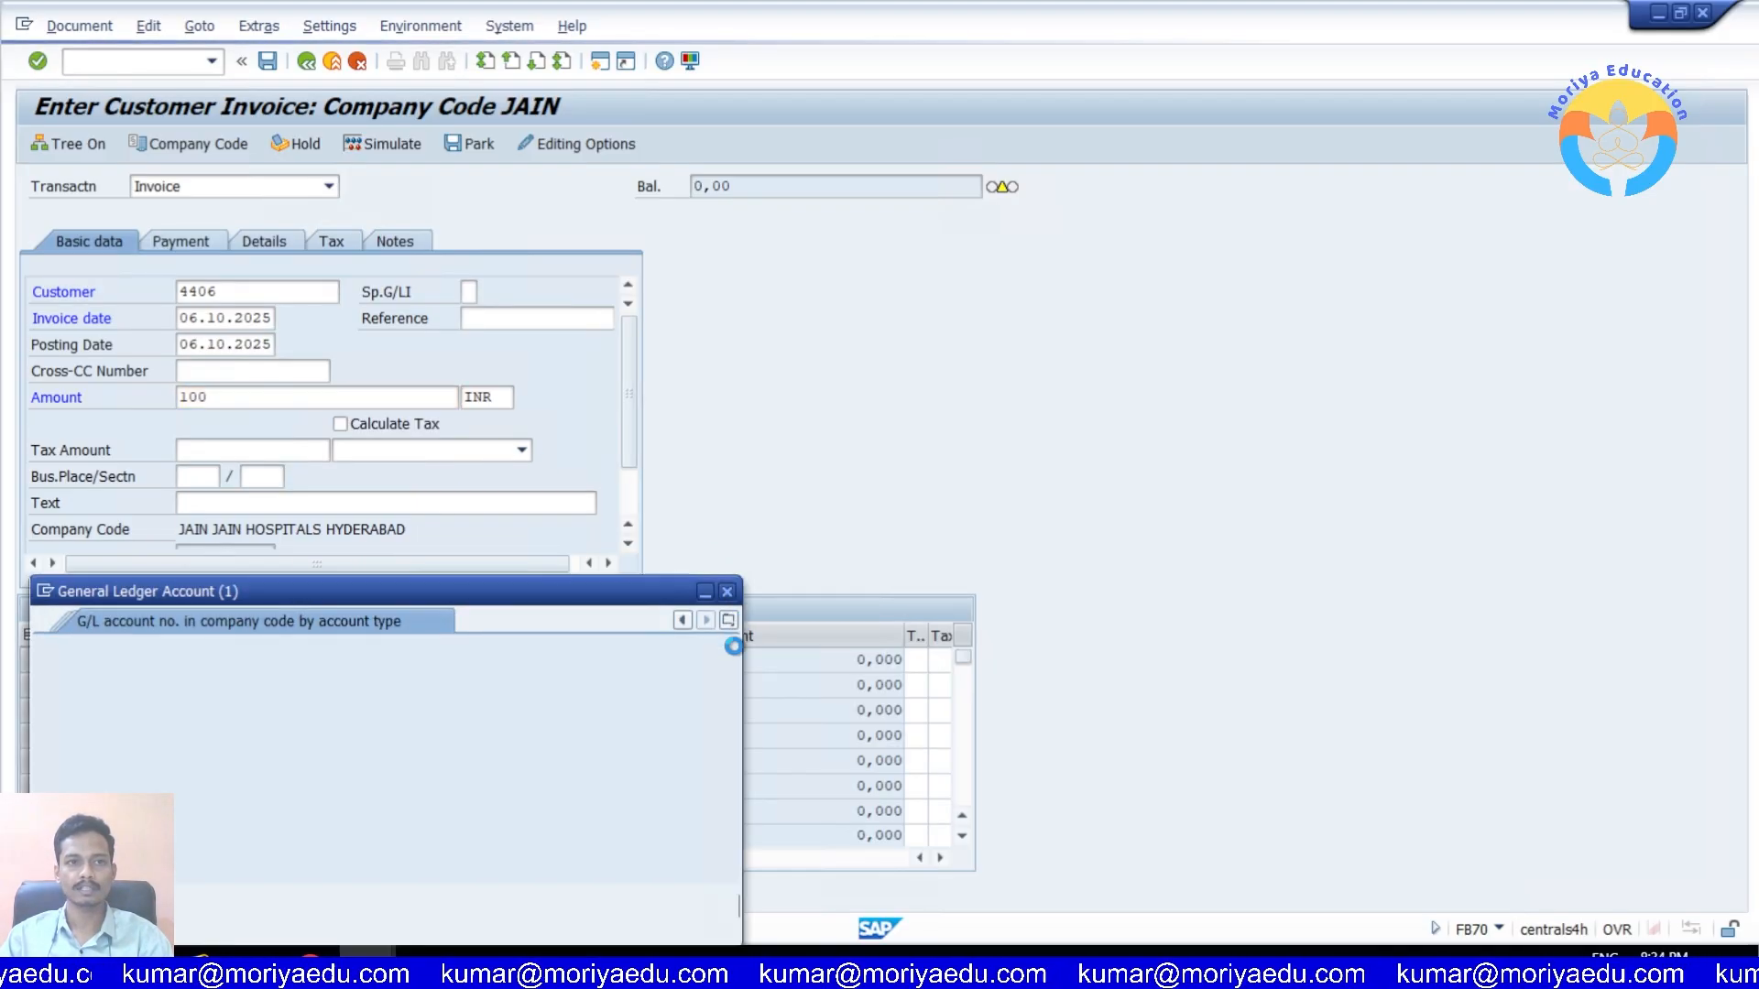
pyautogui.moveTo(559, 585); pyautogui.dragTo(578, 524)
pyautogui.press('Return')
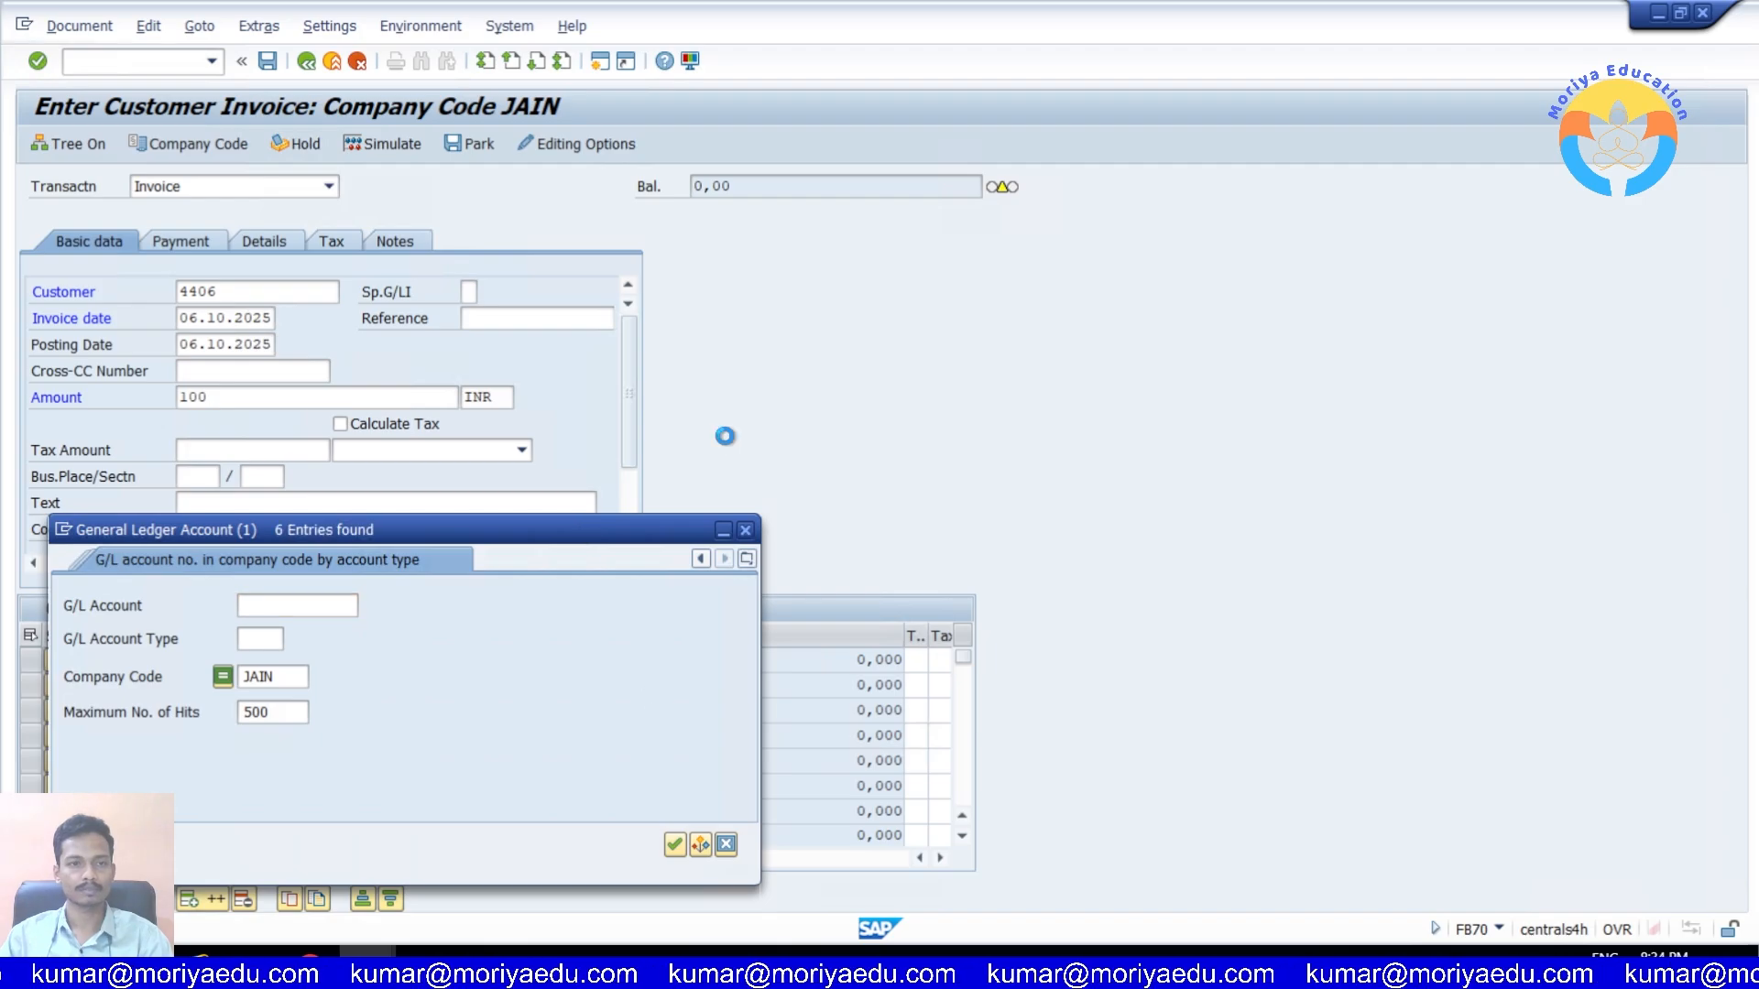
pyautogui.doubleClick(321, 260)
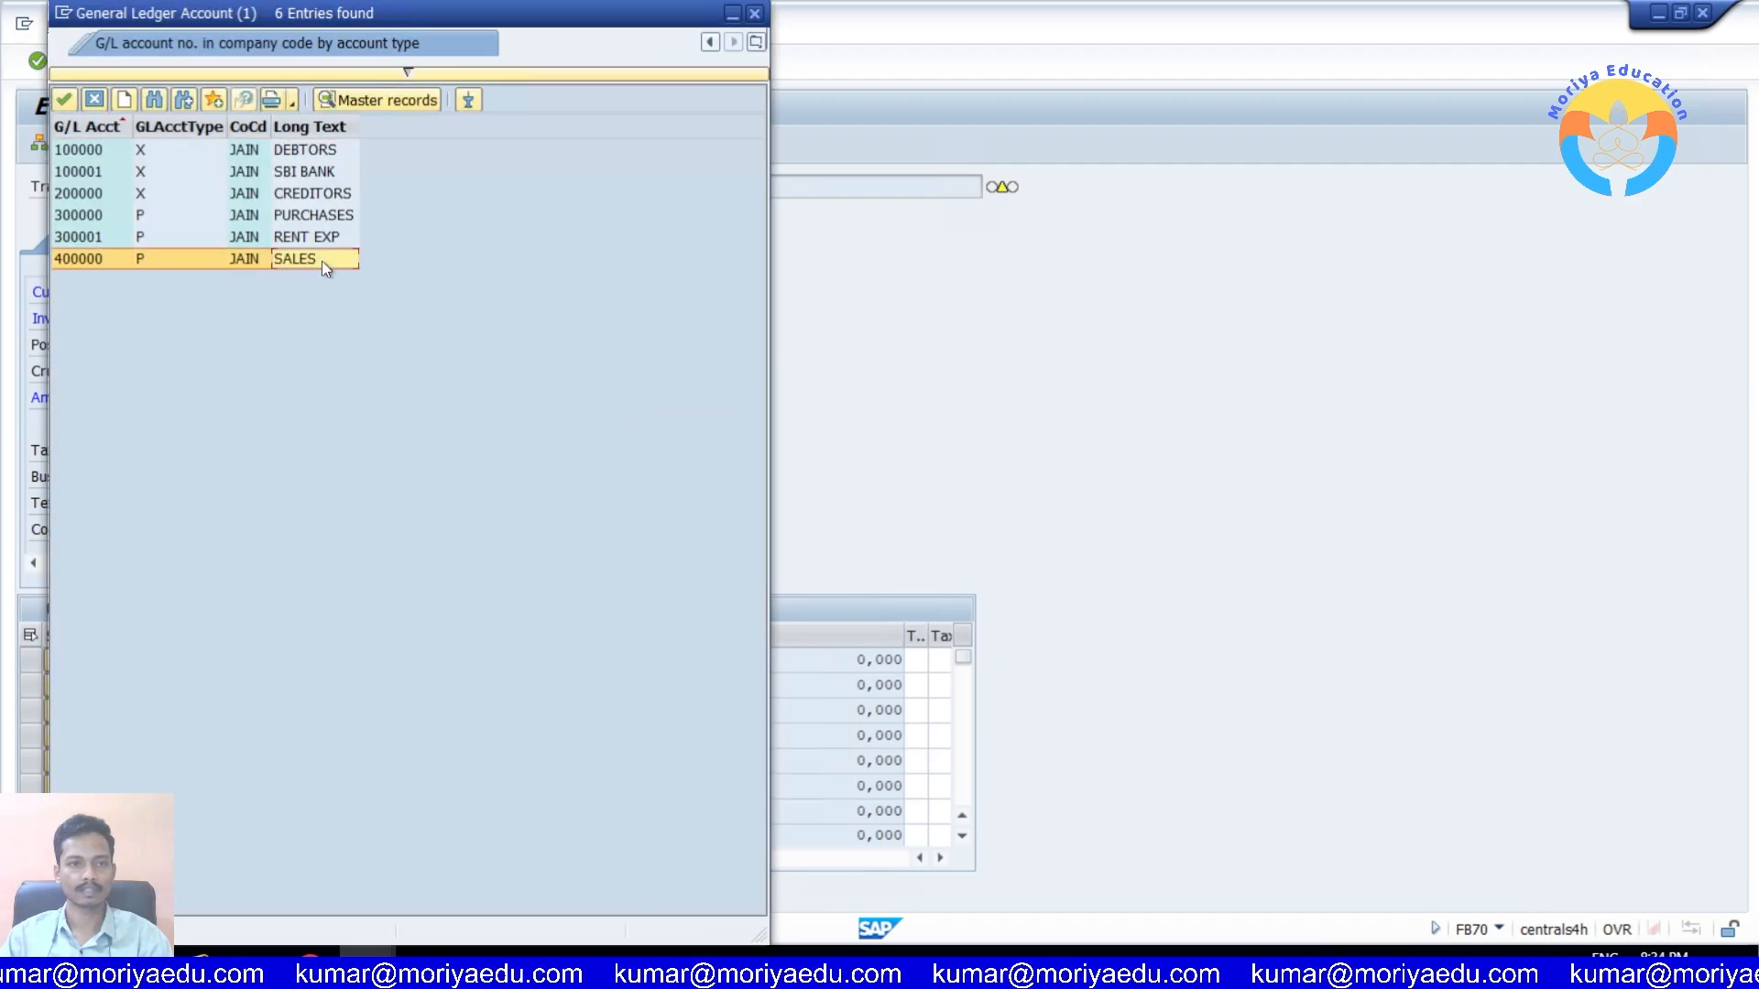
pyautogui.click(445, 660)
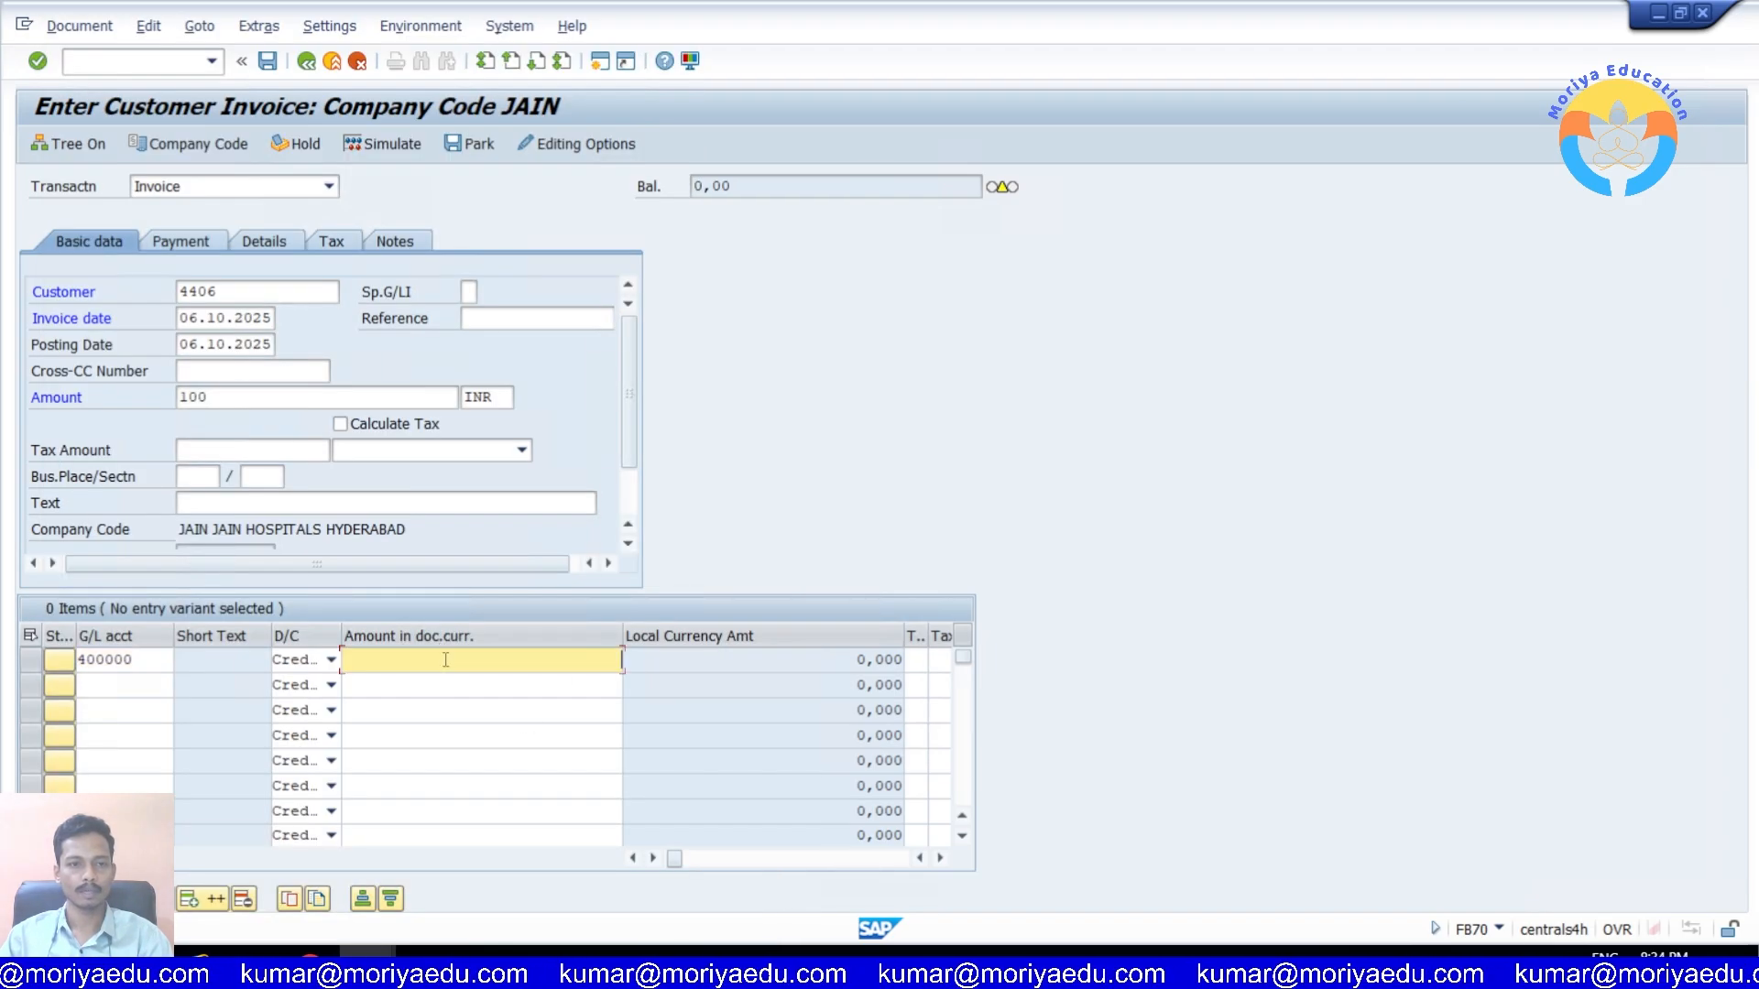
pyautogui.write('100')
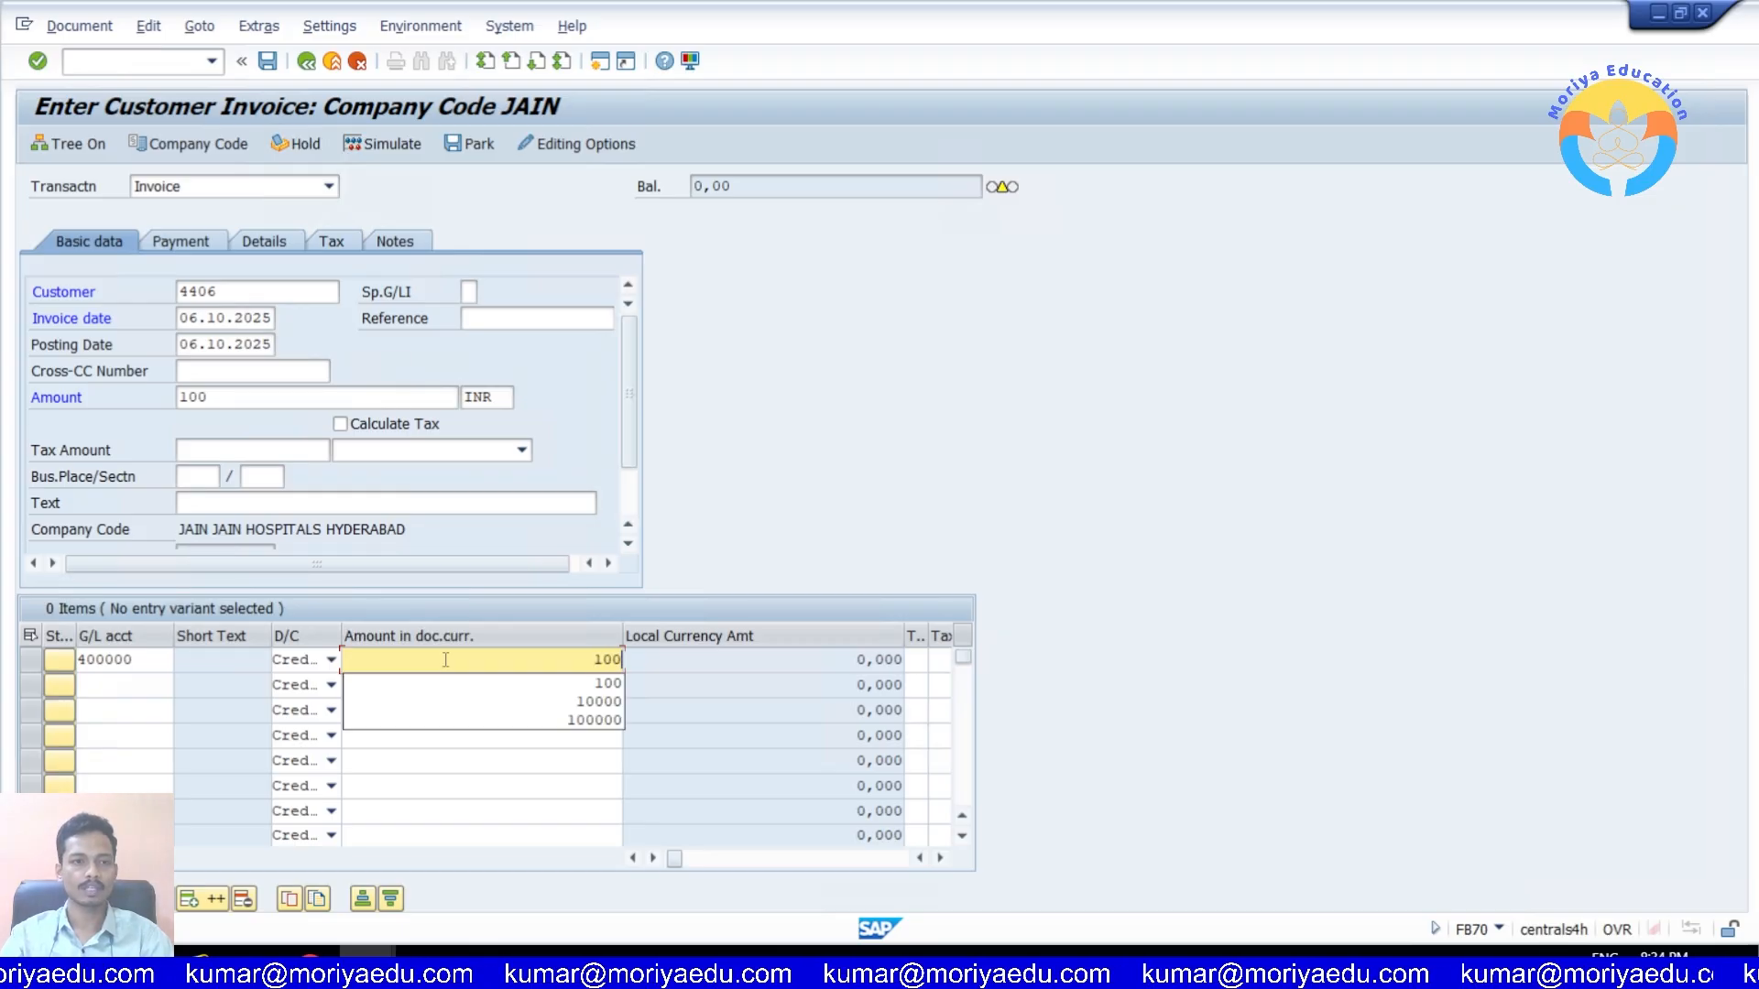
pyautogui.click(282, 396)
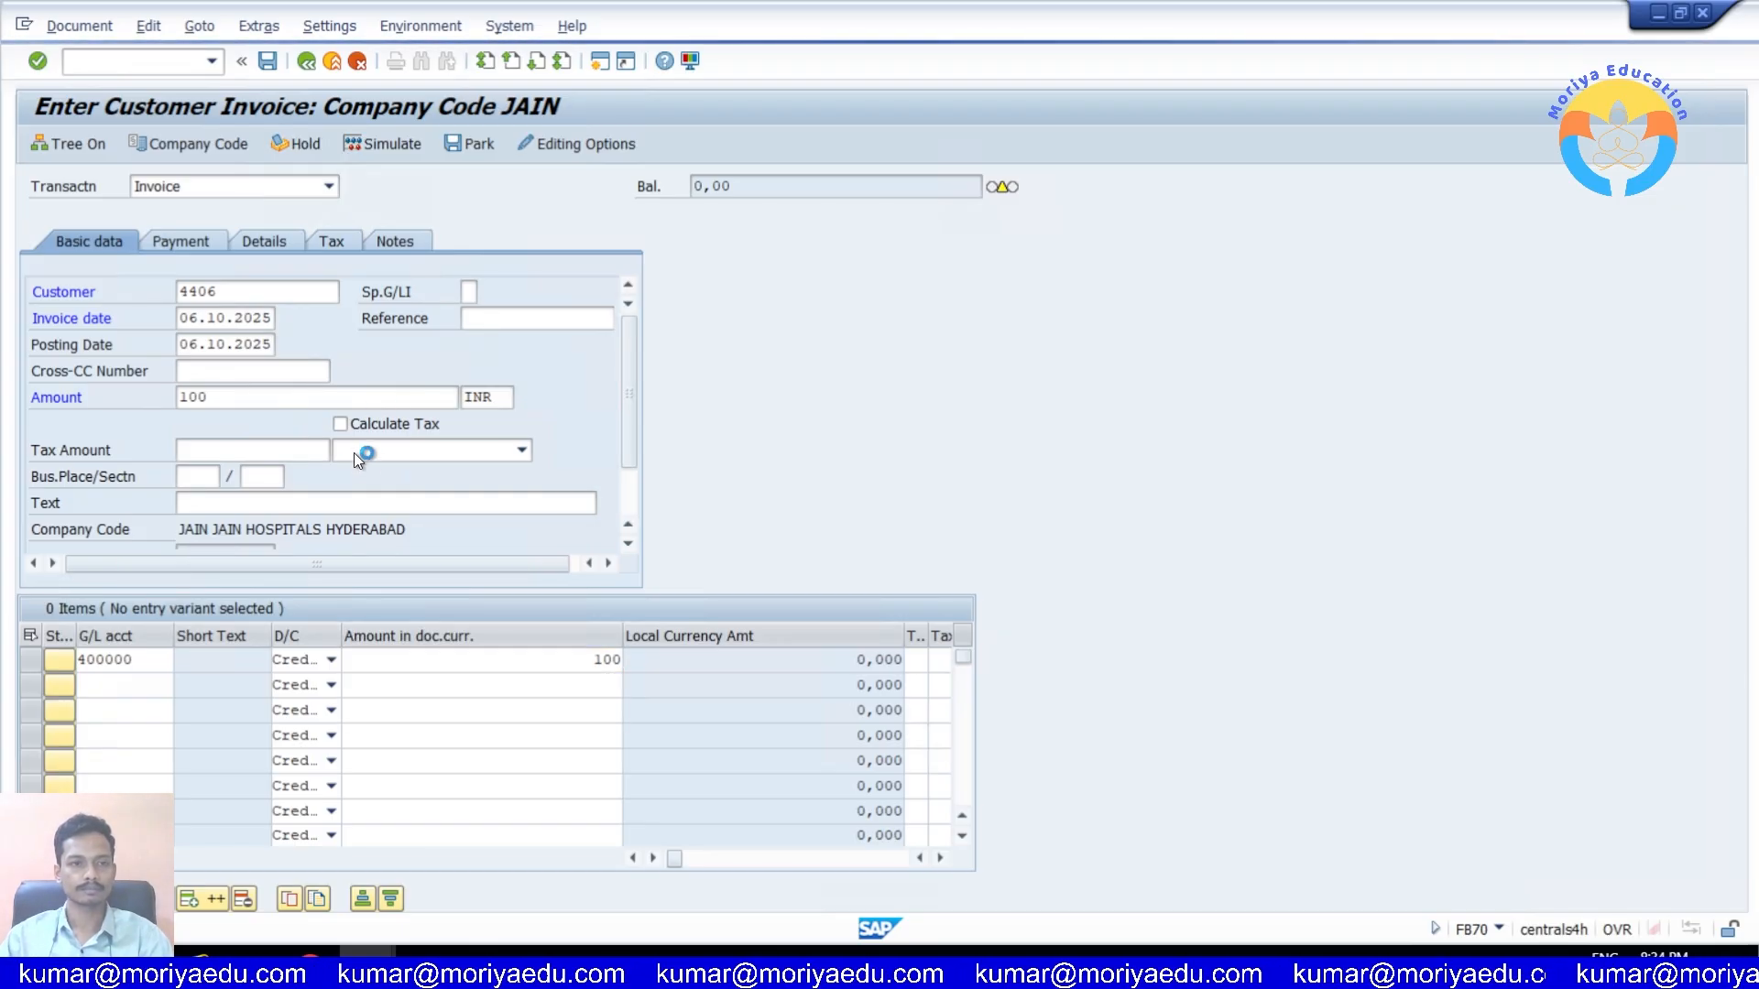
pyautogui.press('Return')
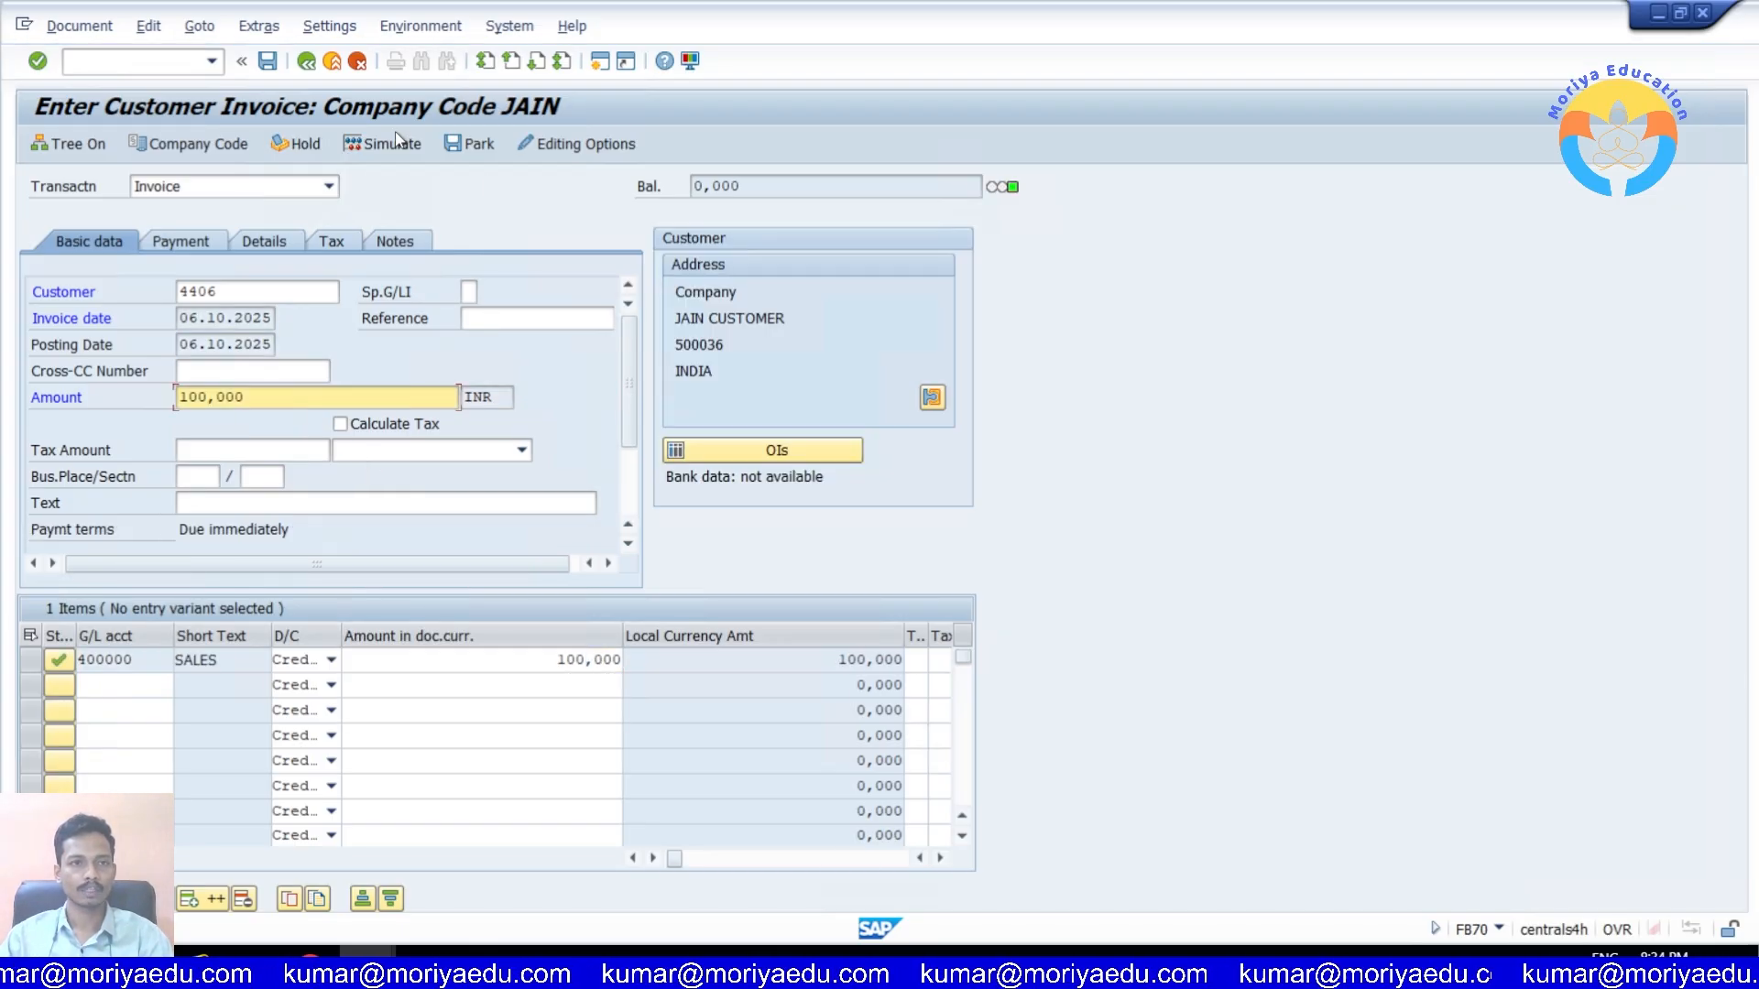
# Step: Try to post the customer invoice and read the long text of the system message, including its message number
pyautogui.click(267, 61)
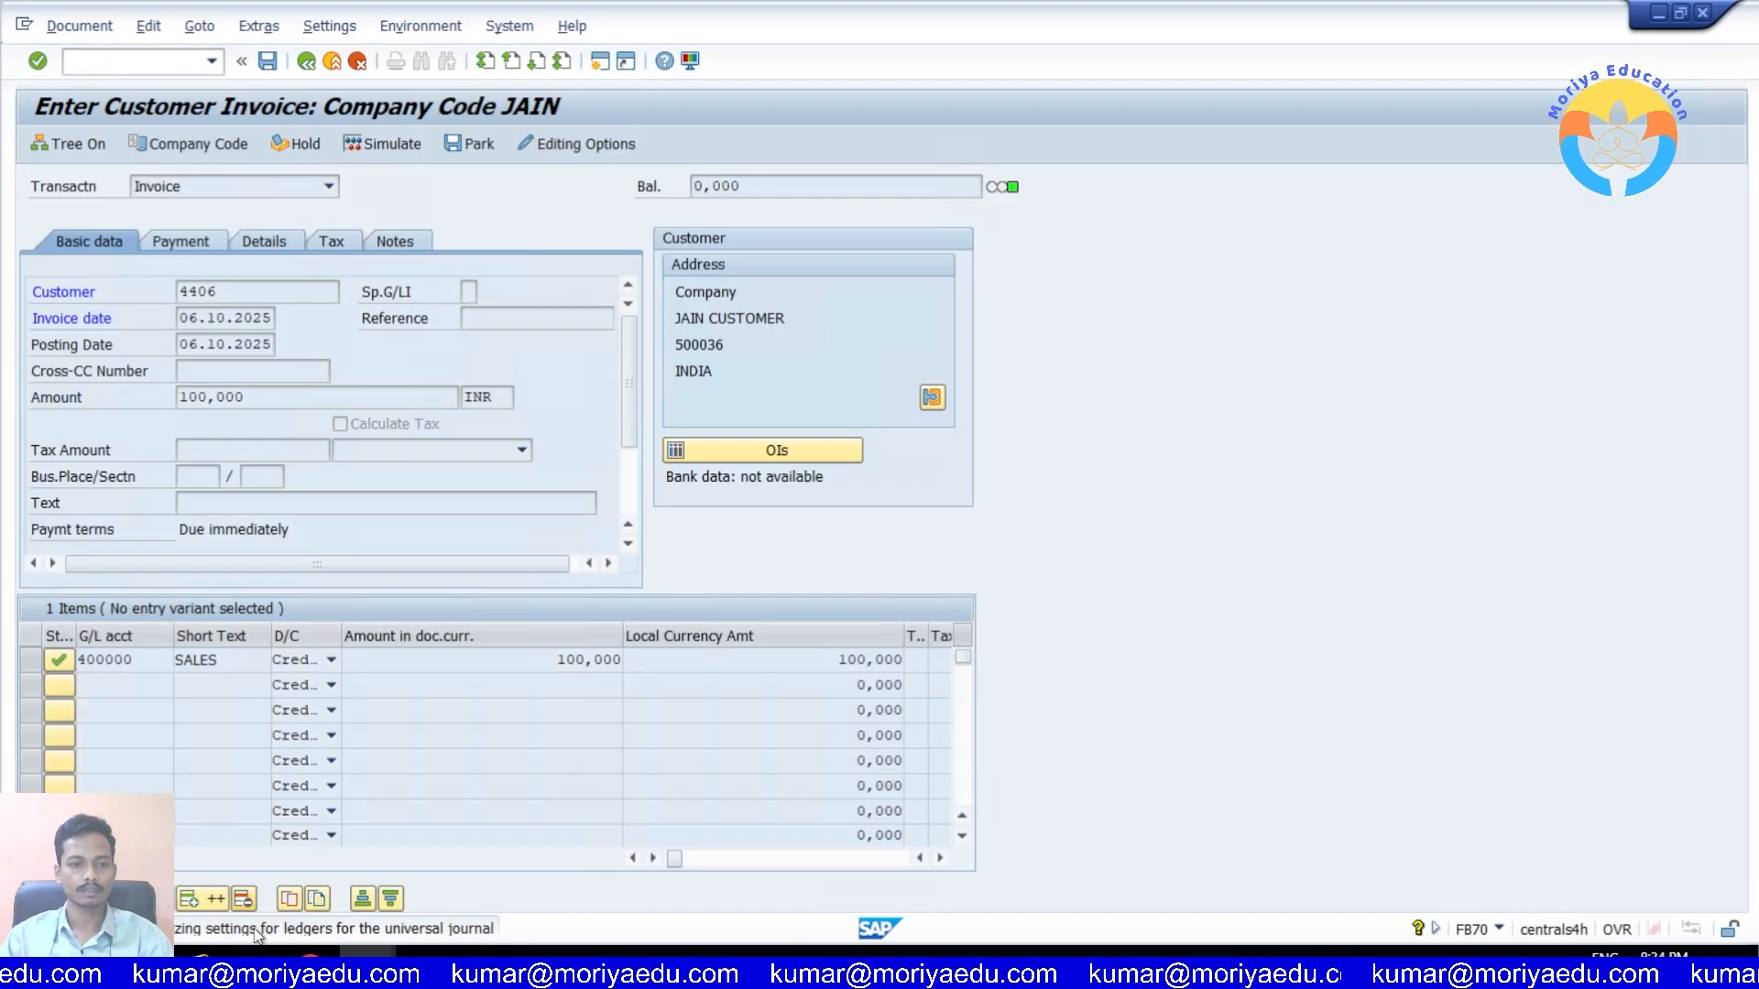
pyautogui.doubleClick(257, 930)
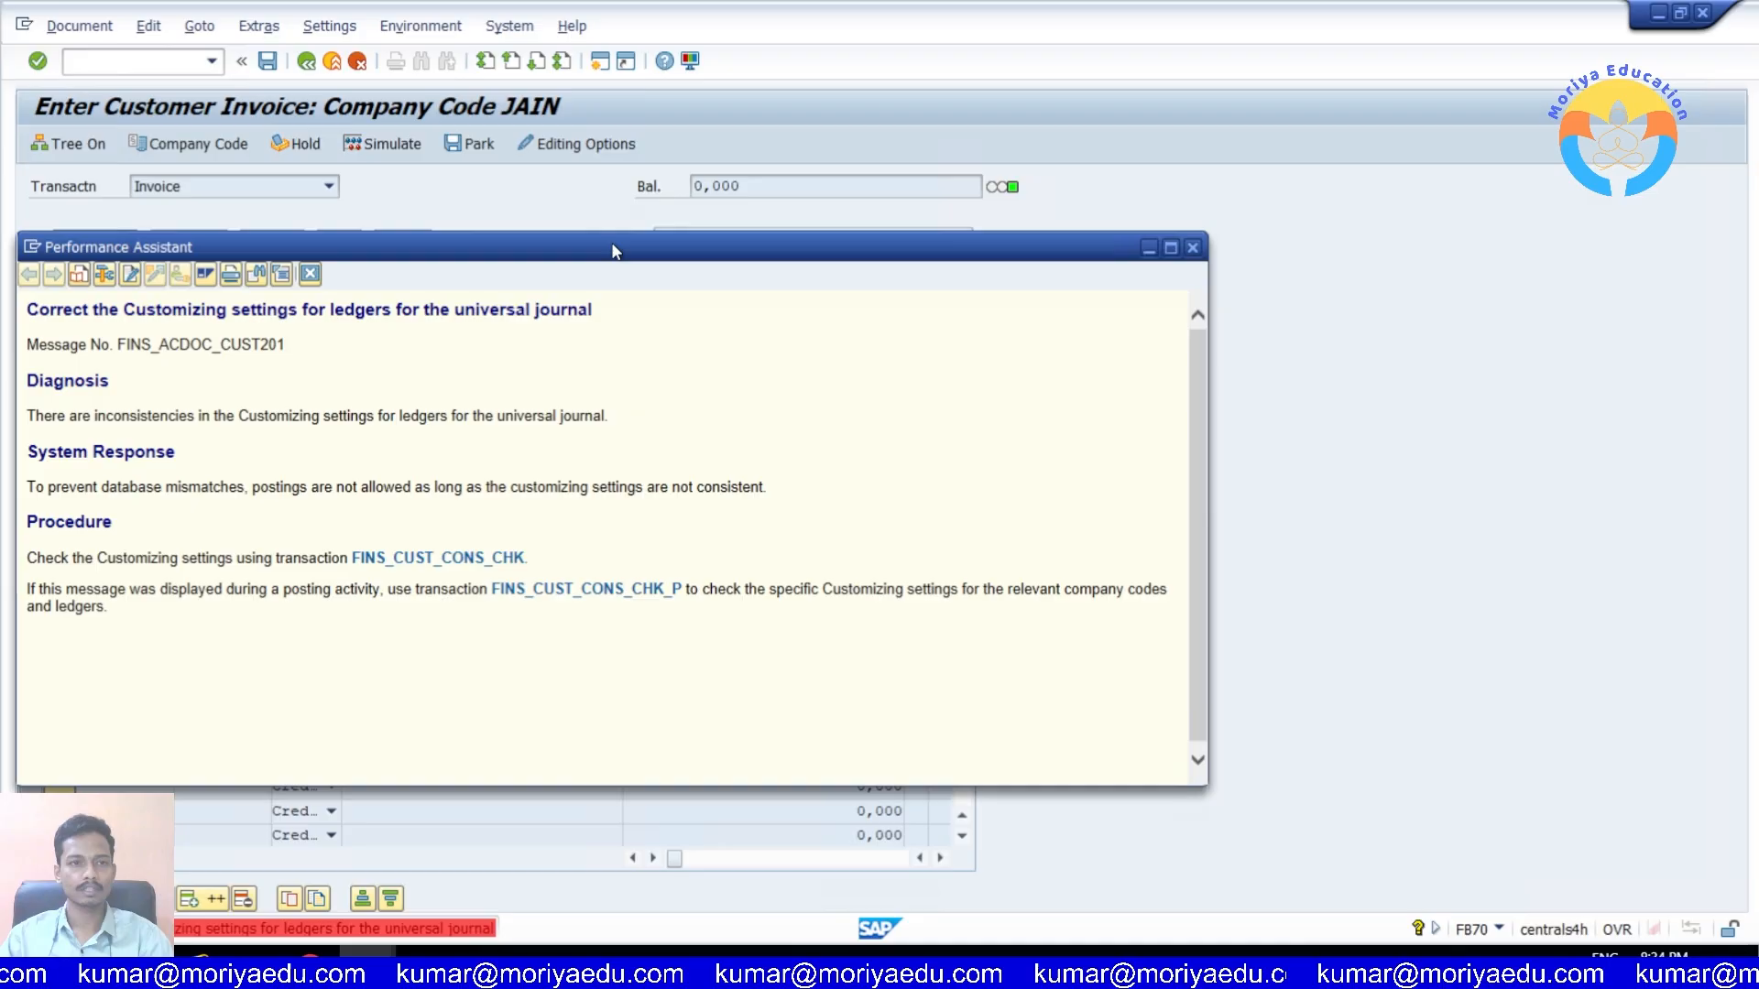
pyautogui.moveTo(614, 251); pyautogui.dragTo(760, 203)
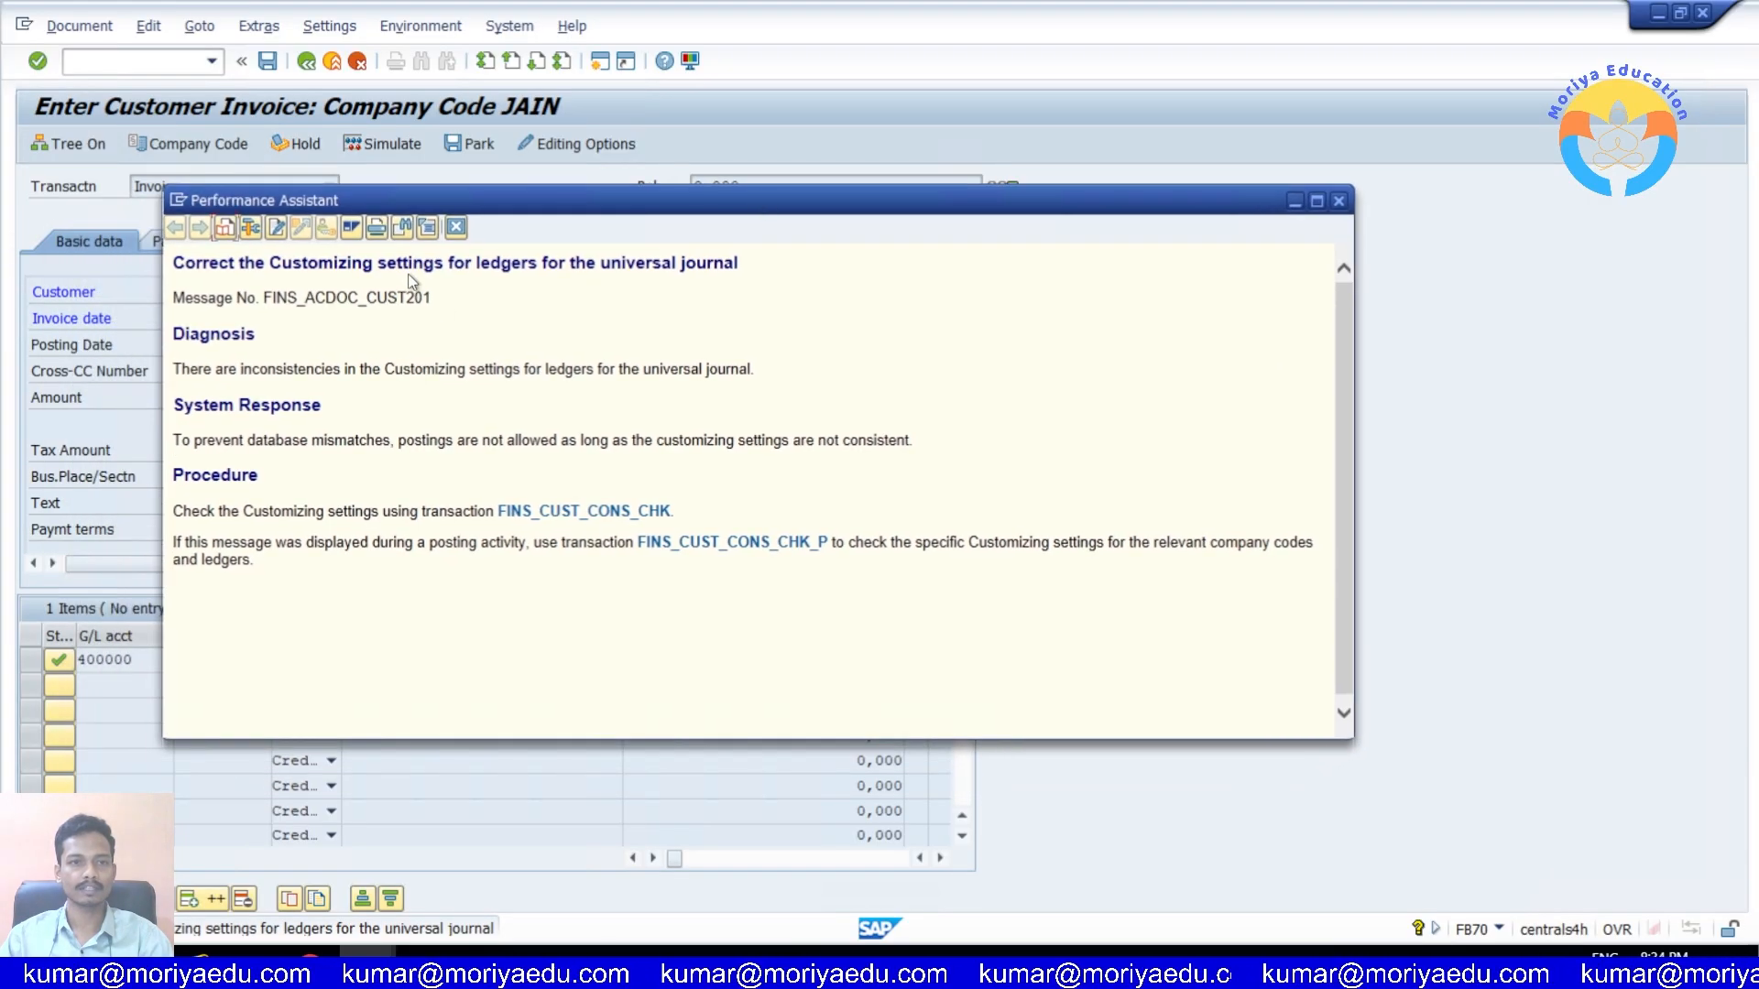
pyautogui.moveTo(187, 265); pyautogui.dragTo(700, 251)
pyautogui.click(186, 302)
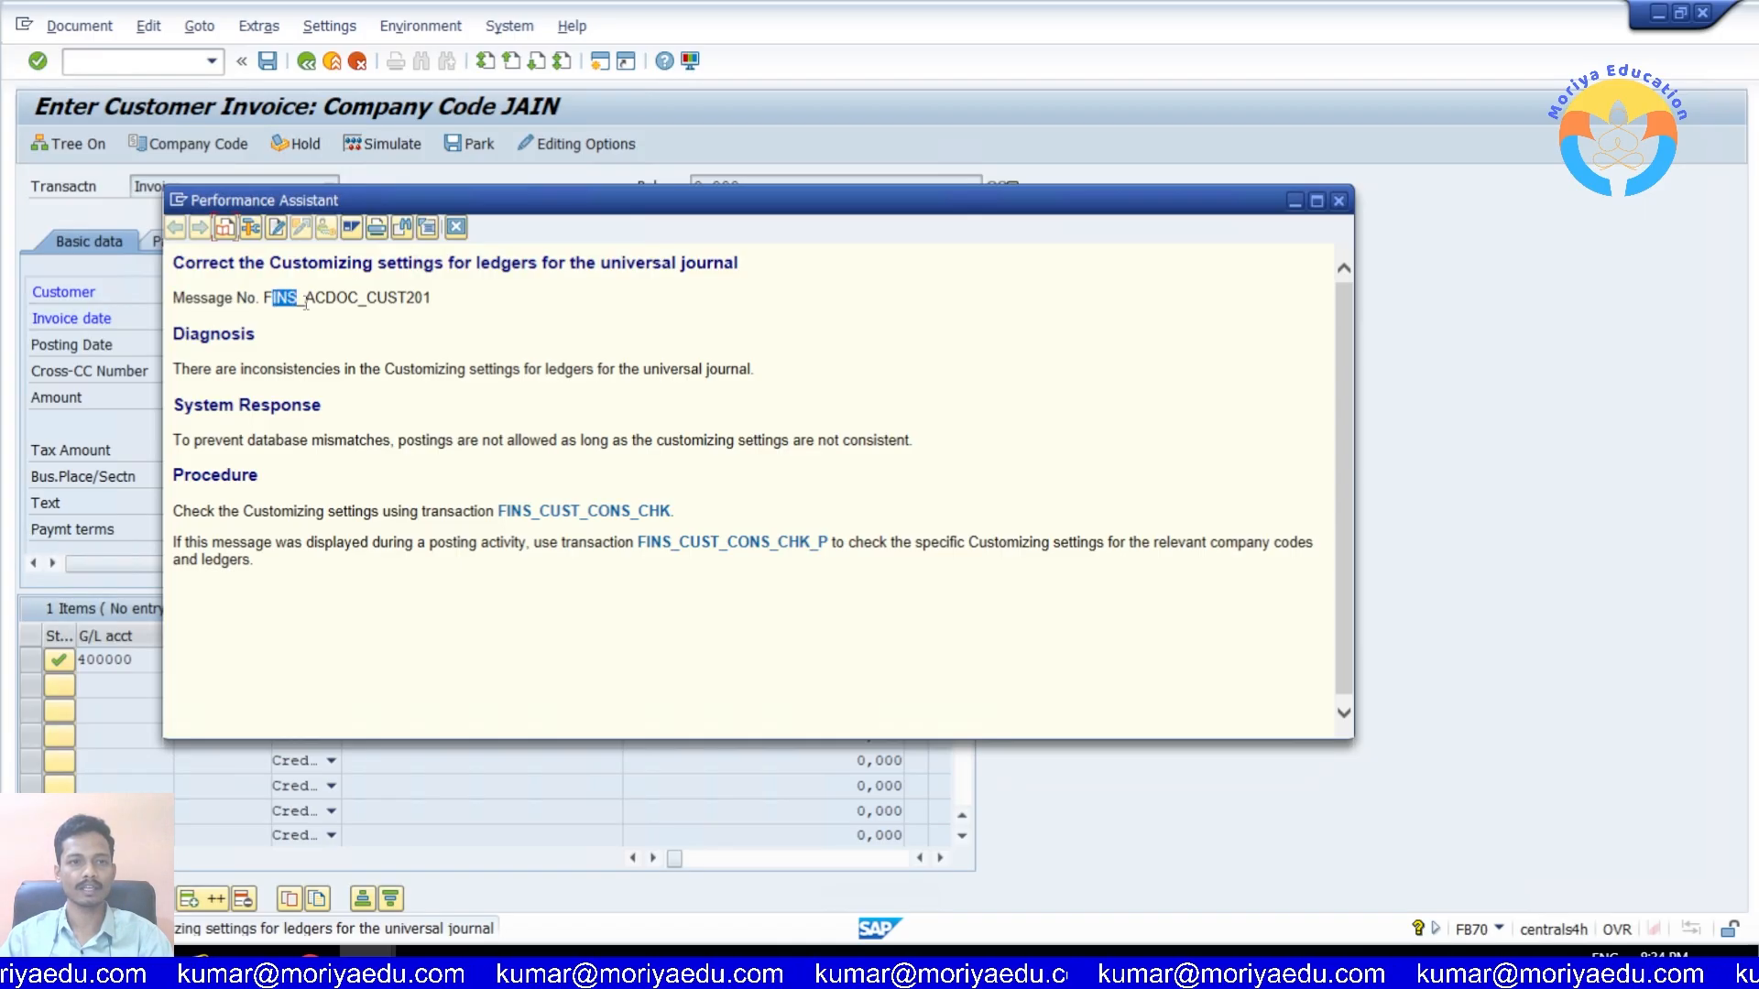
pyautogui.moveTo(375, 303); pyautogui.dragTo(427, 302)
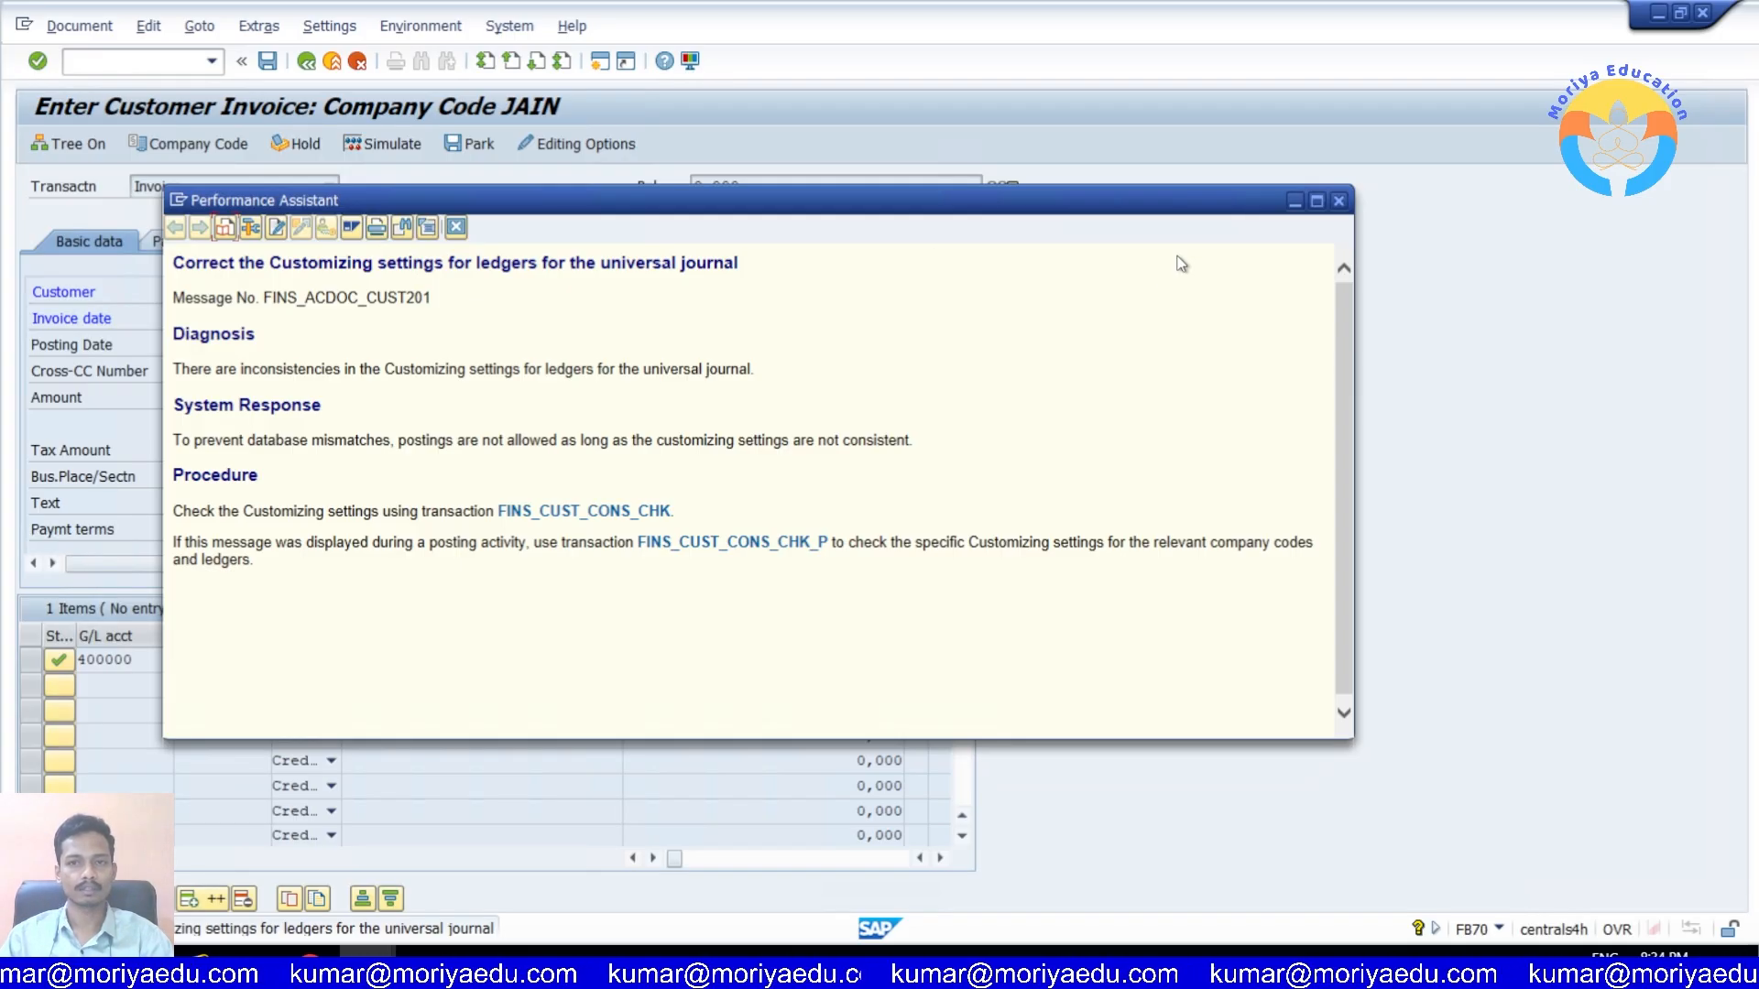
pyautogui.press('Escape')
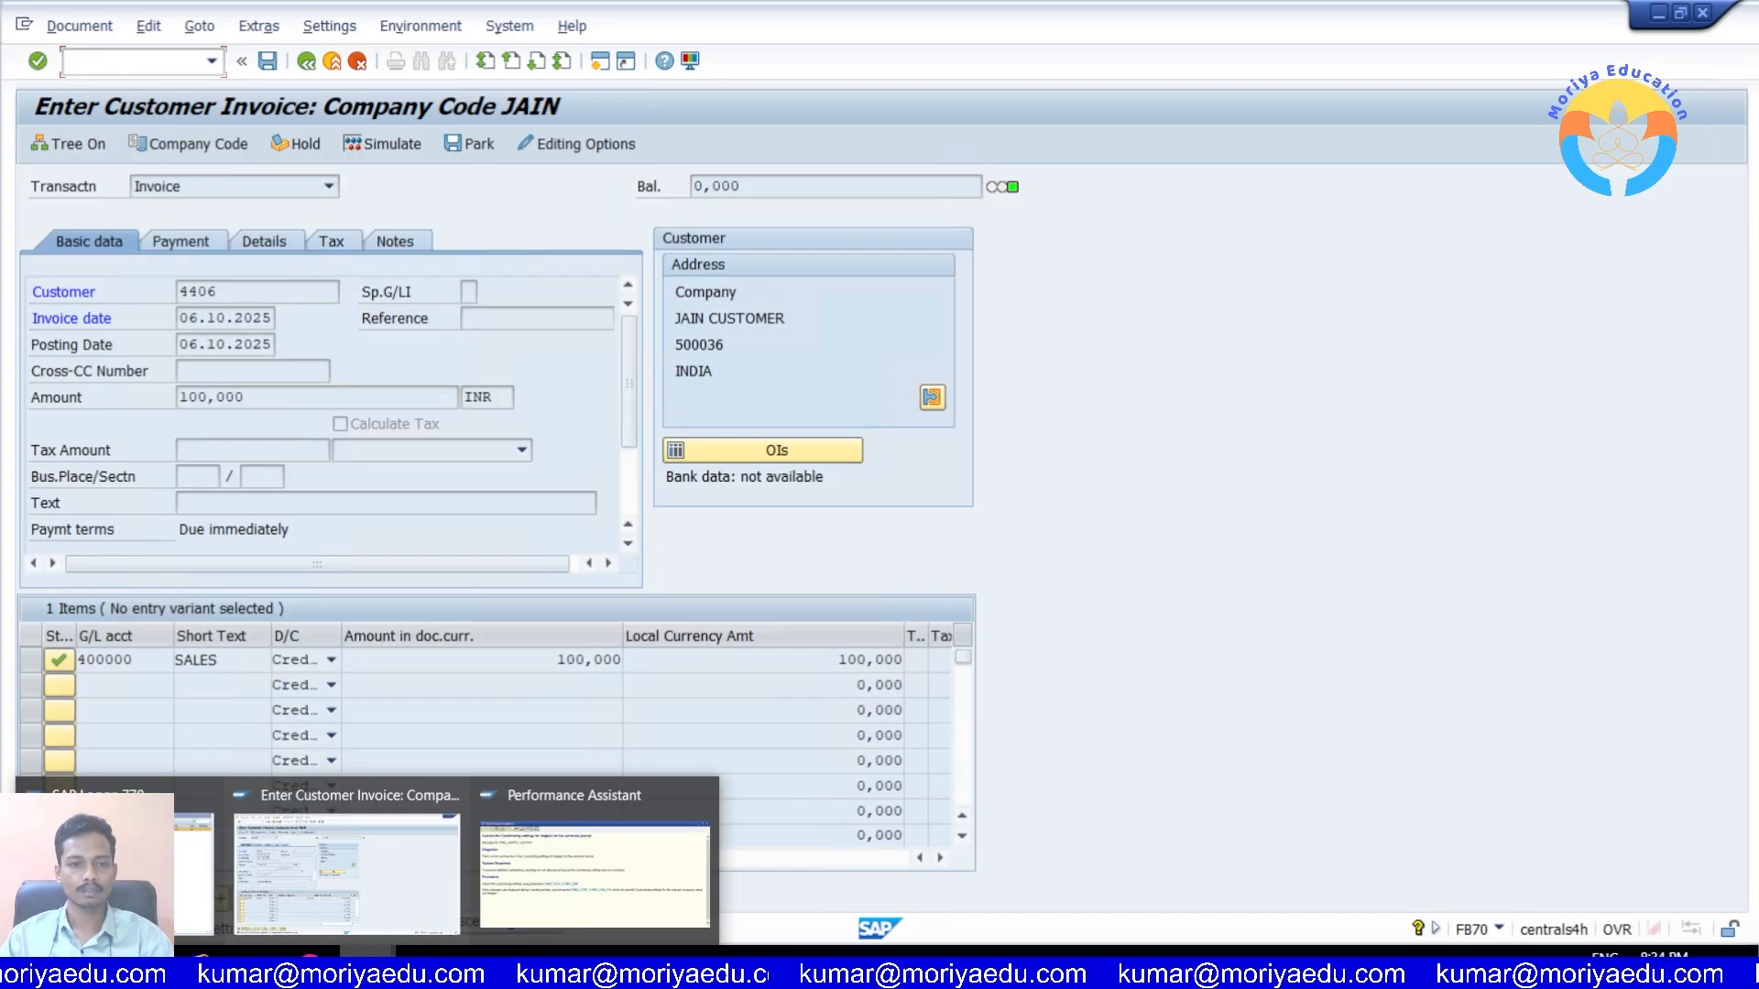
# Step: Start transaction FINSC_LEDGER in a separate session and acknowledge the consistency check messages
pyautogui.click(161, 71)
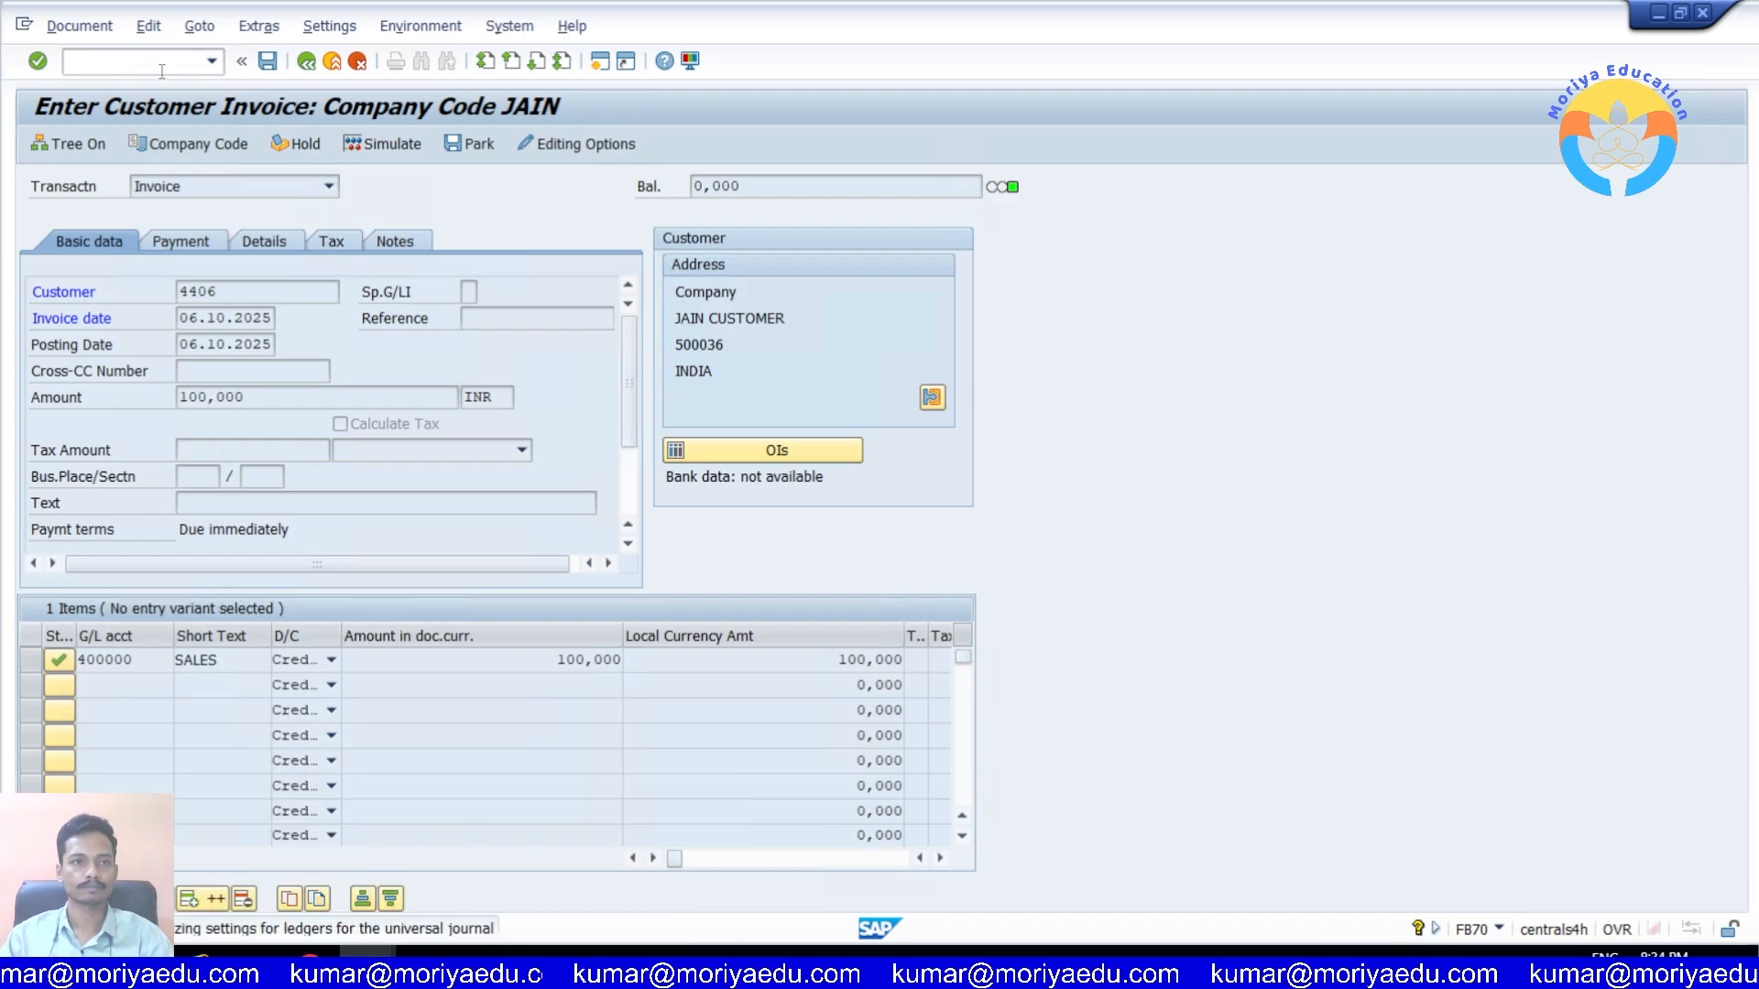
pyautogui.write('/n')
pyautogui.press('Return')
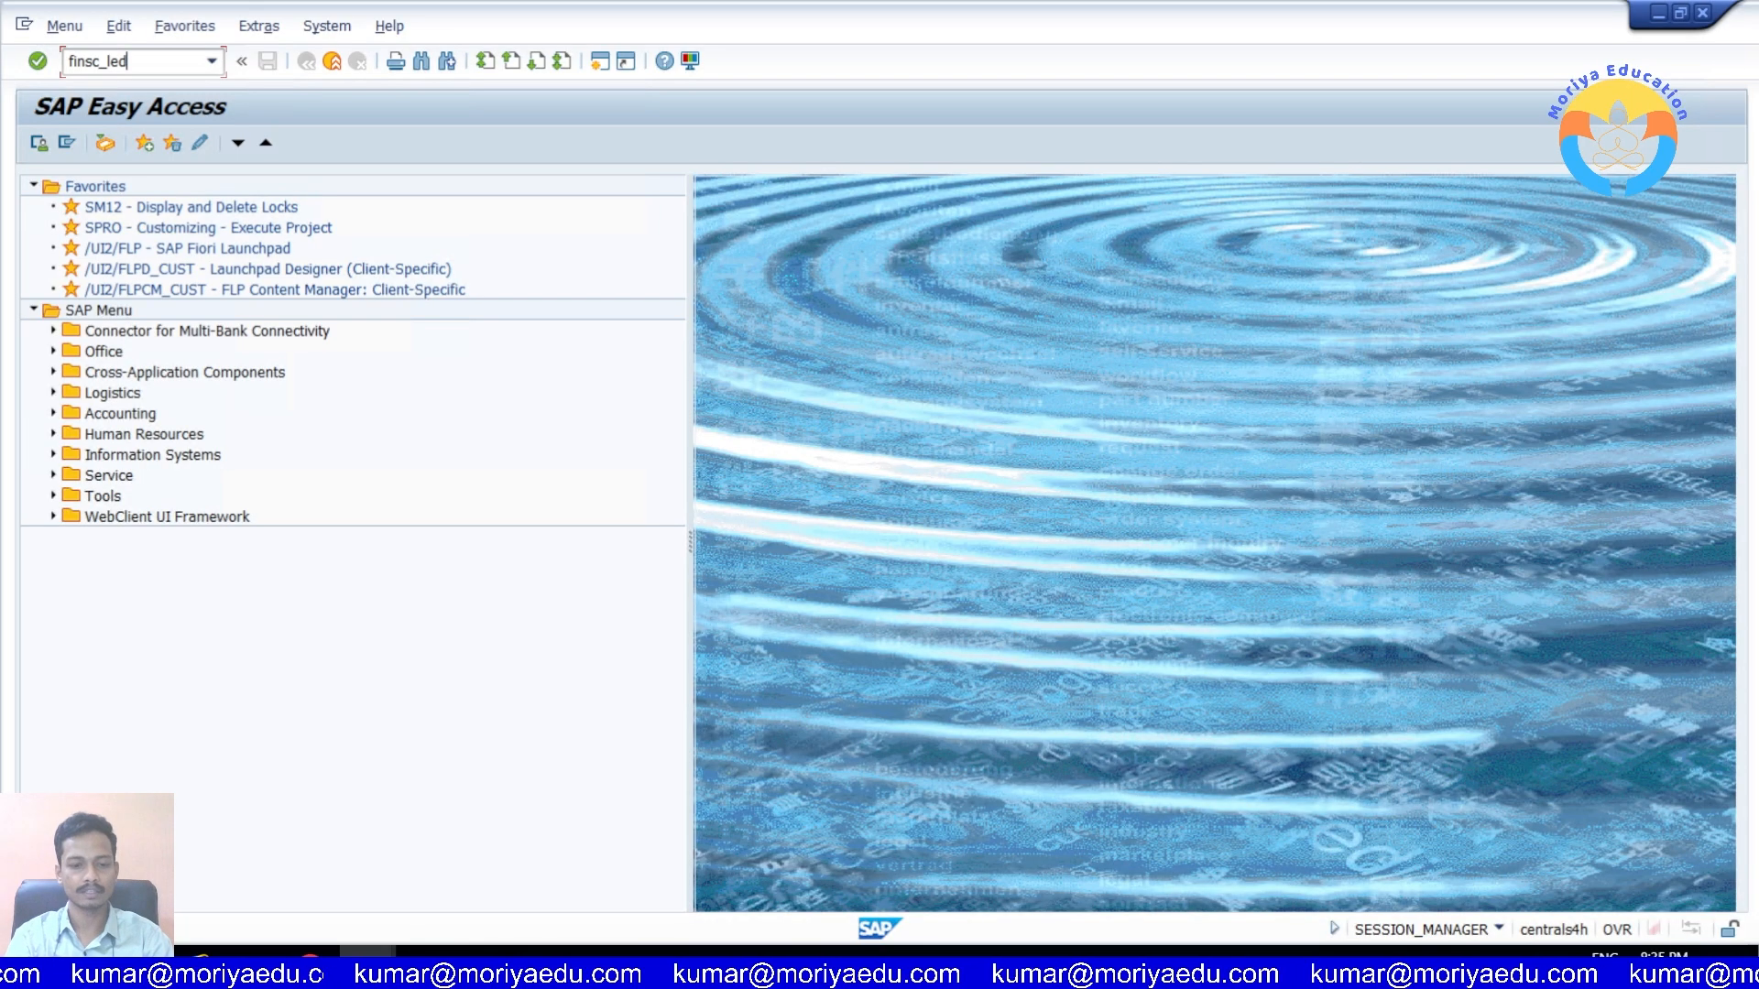
pyautogui.press('Return')
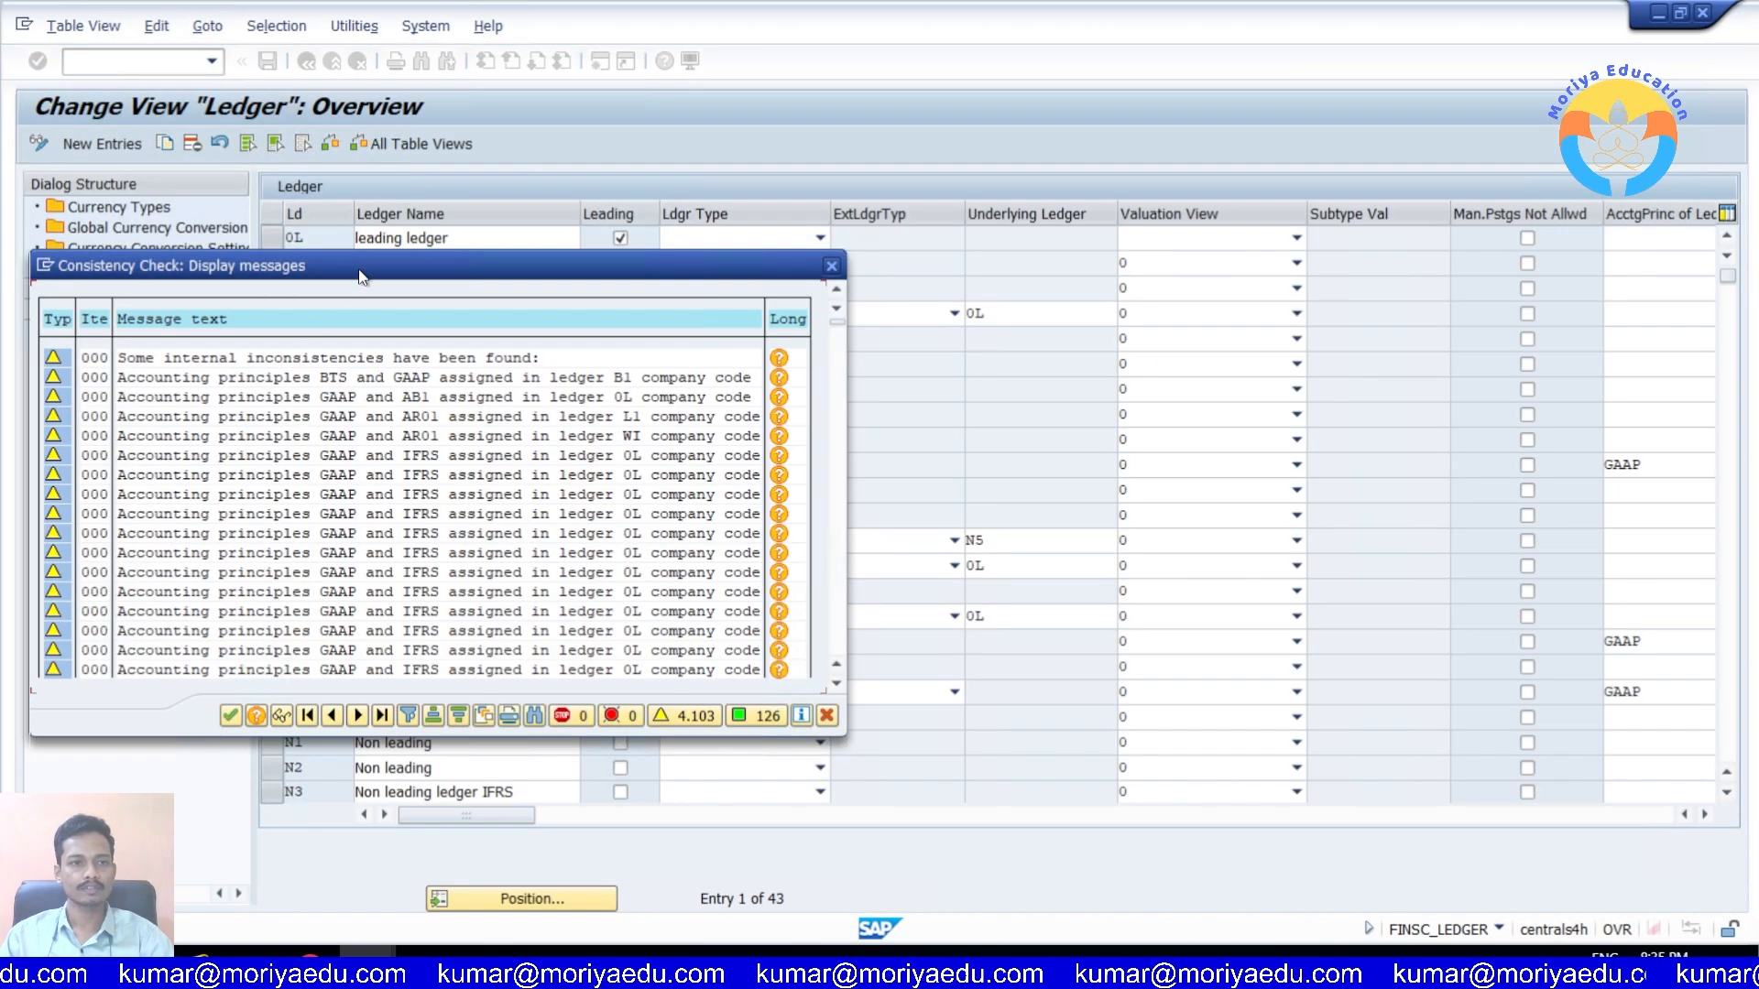
pyautogui.moveTo(362, 276); pyautogui.dragTo(683, 180)
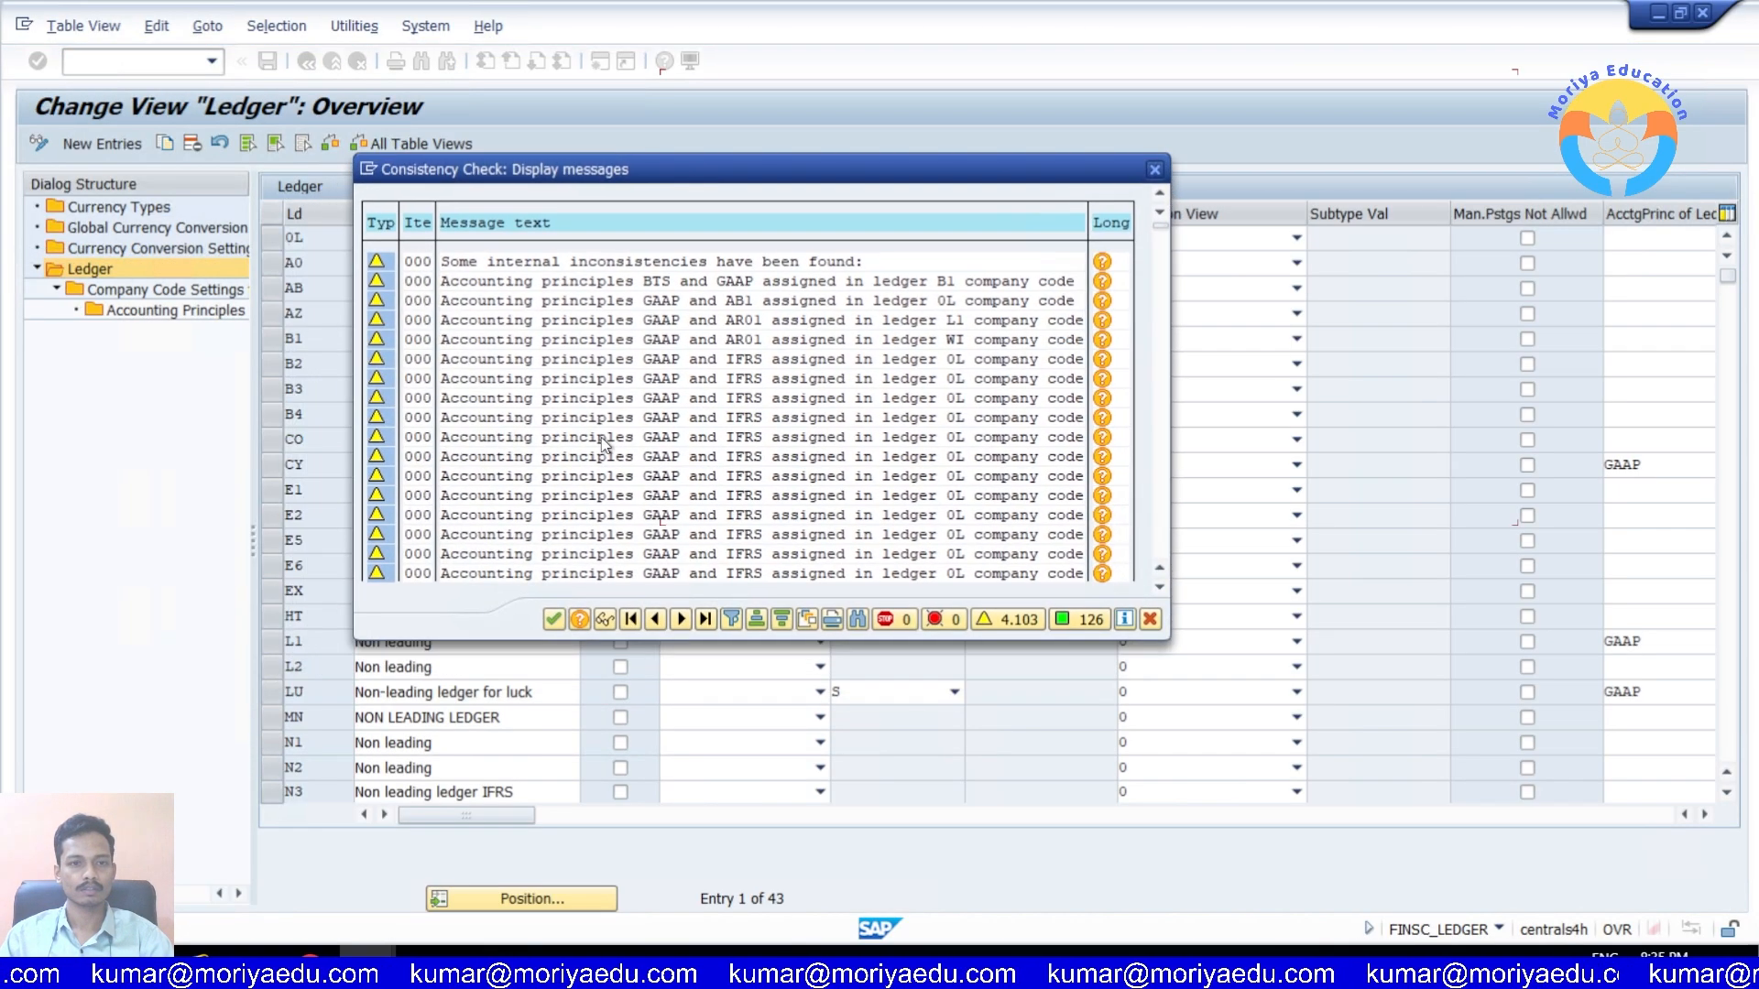
pyautogui.click(553, 619)
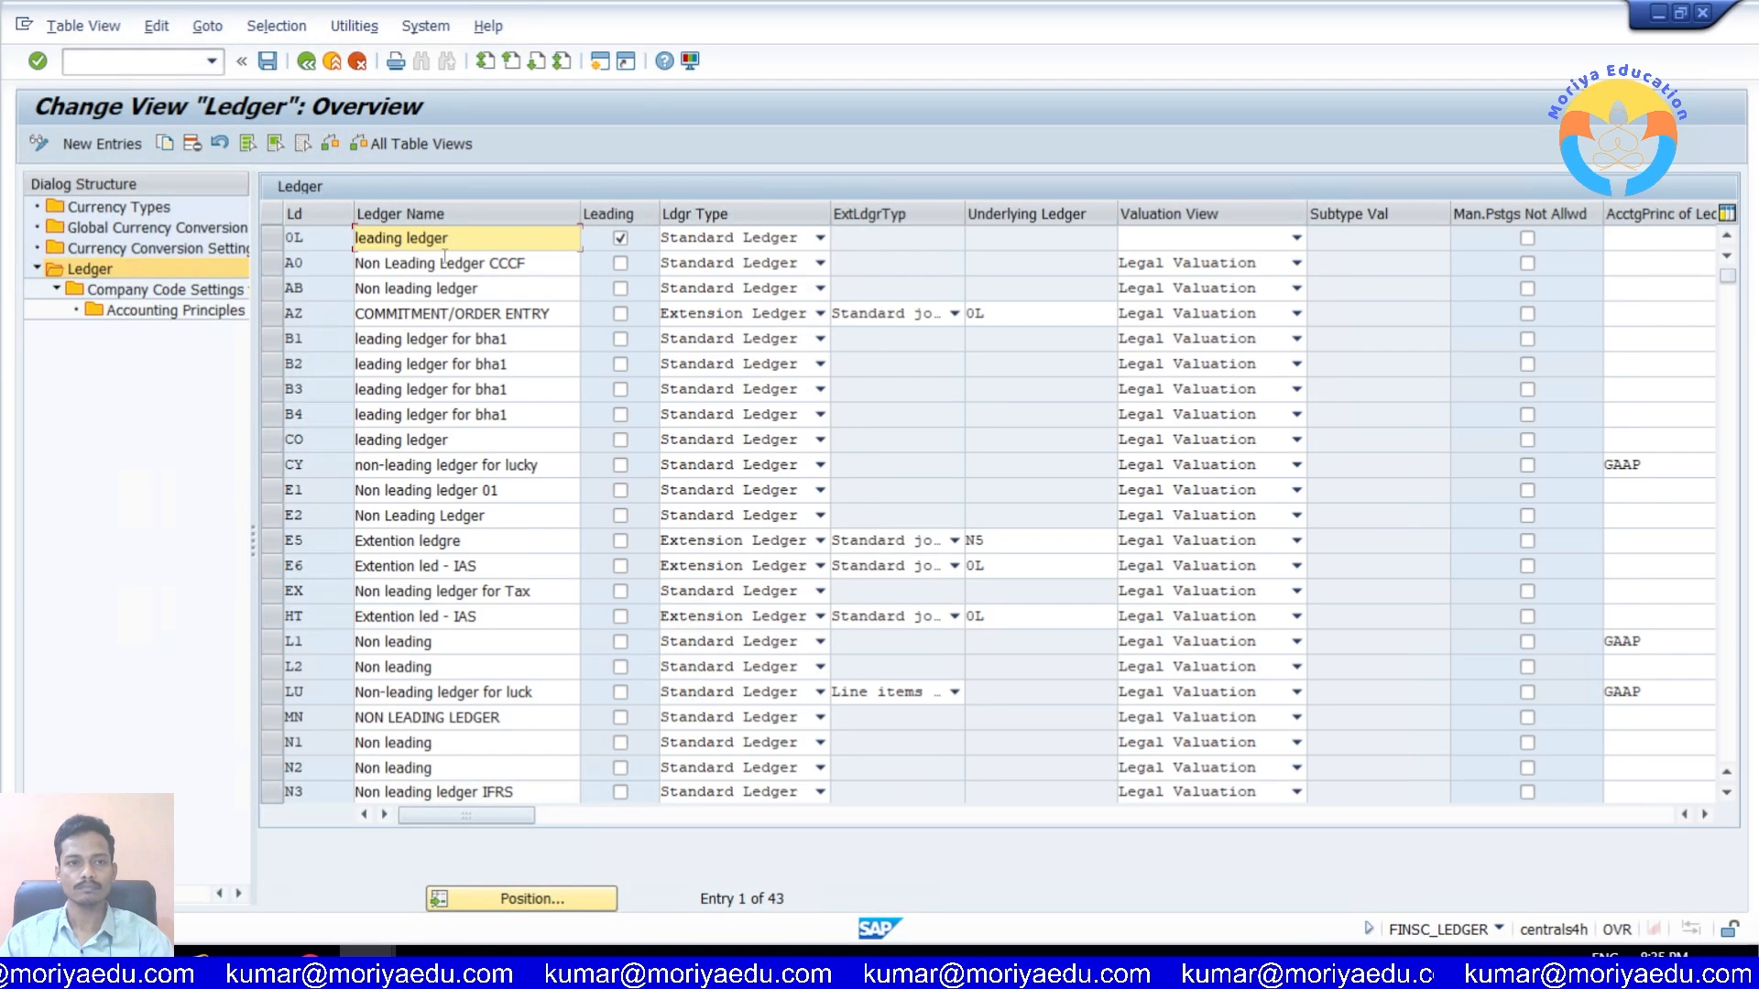
# Step: Select ledger AZ (COMMITMENT/ORDER ENTRY) and open its Company Code Settings for the Ledger, acknowledging the consistency check messages
pyautogui.click(1021, 304)
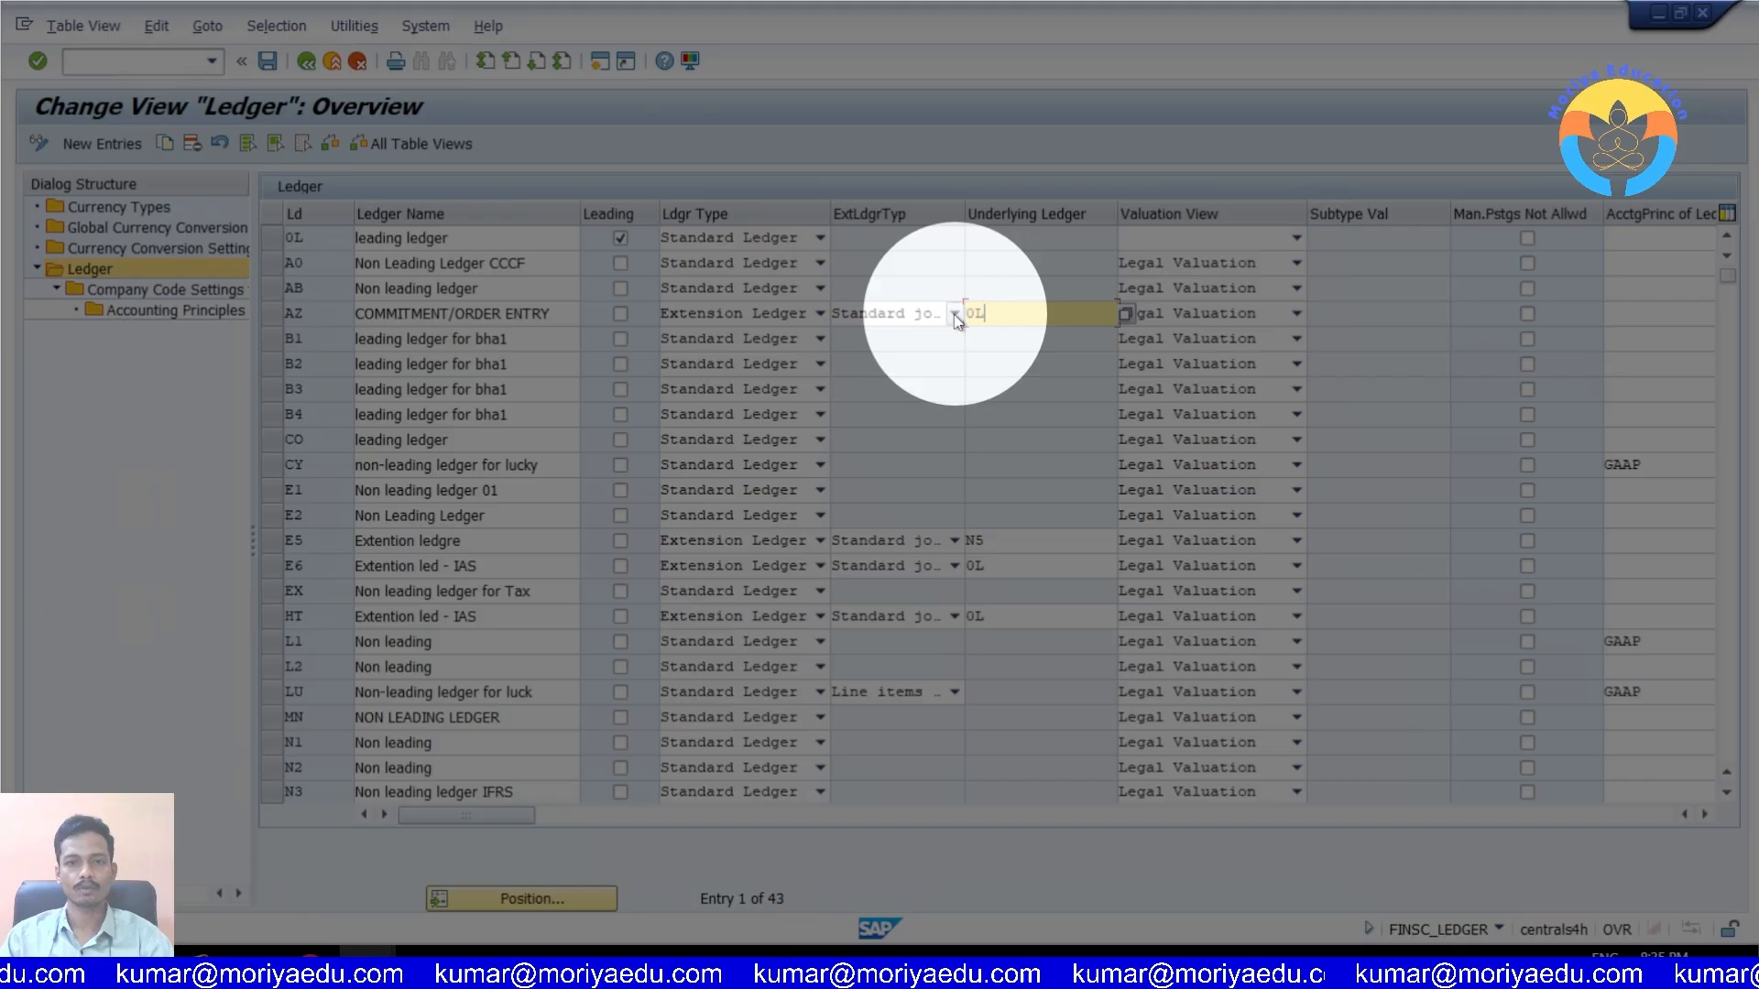
pyautogui.click(273, 316)
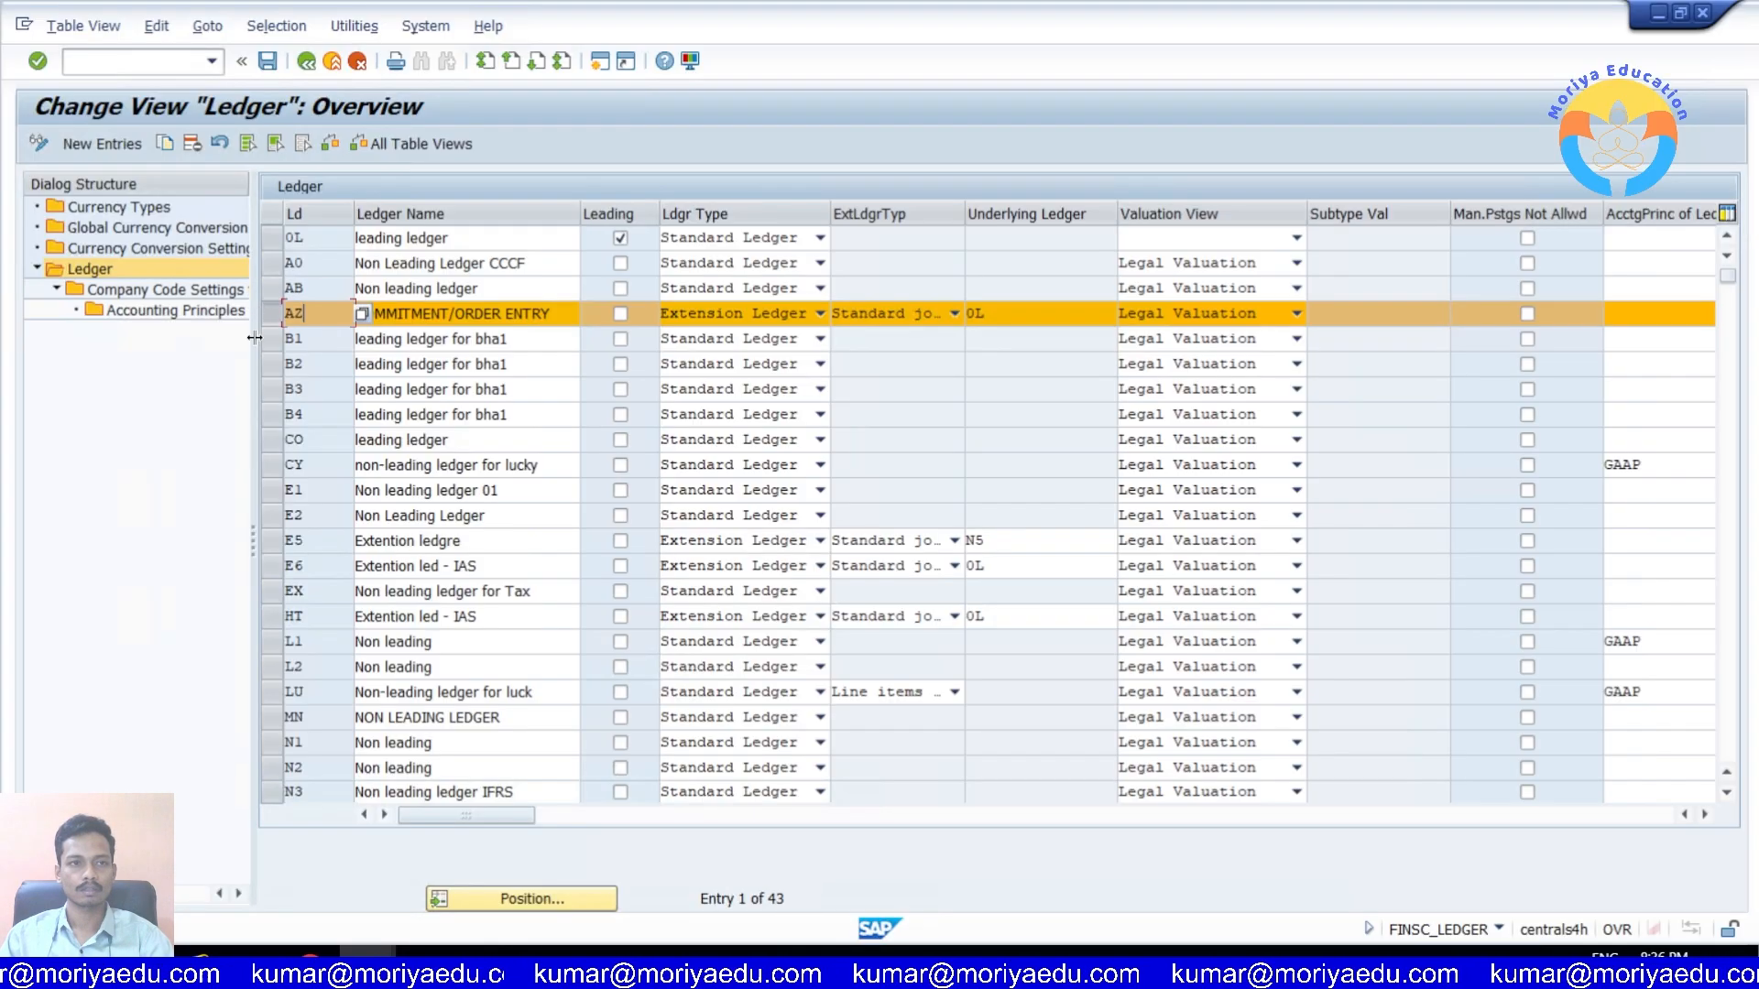
pyautogui.moveTo(273, 370); pyautogui.dragTo(492, 369)
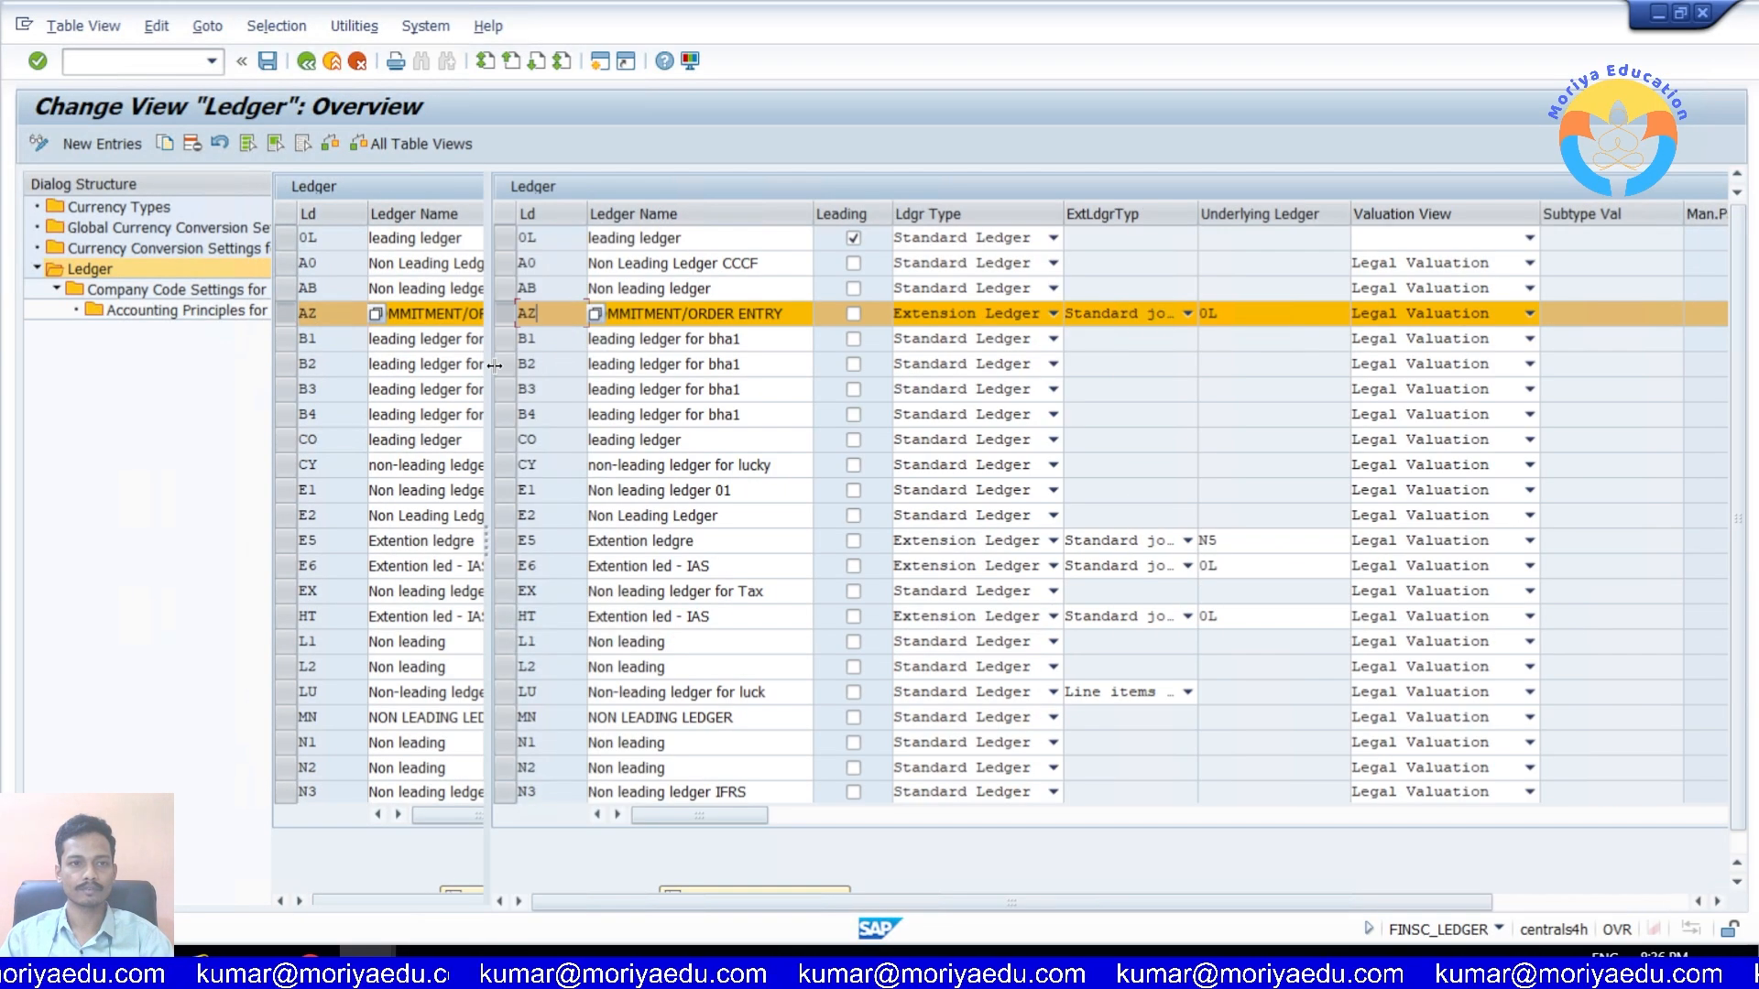
pyautogui.click(275, 289)
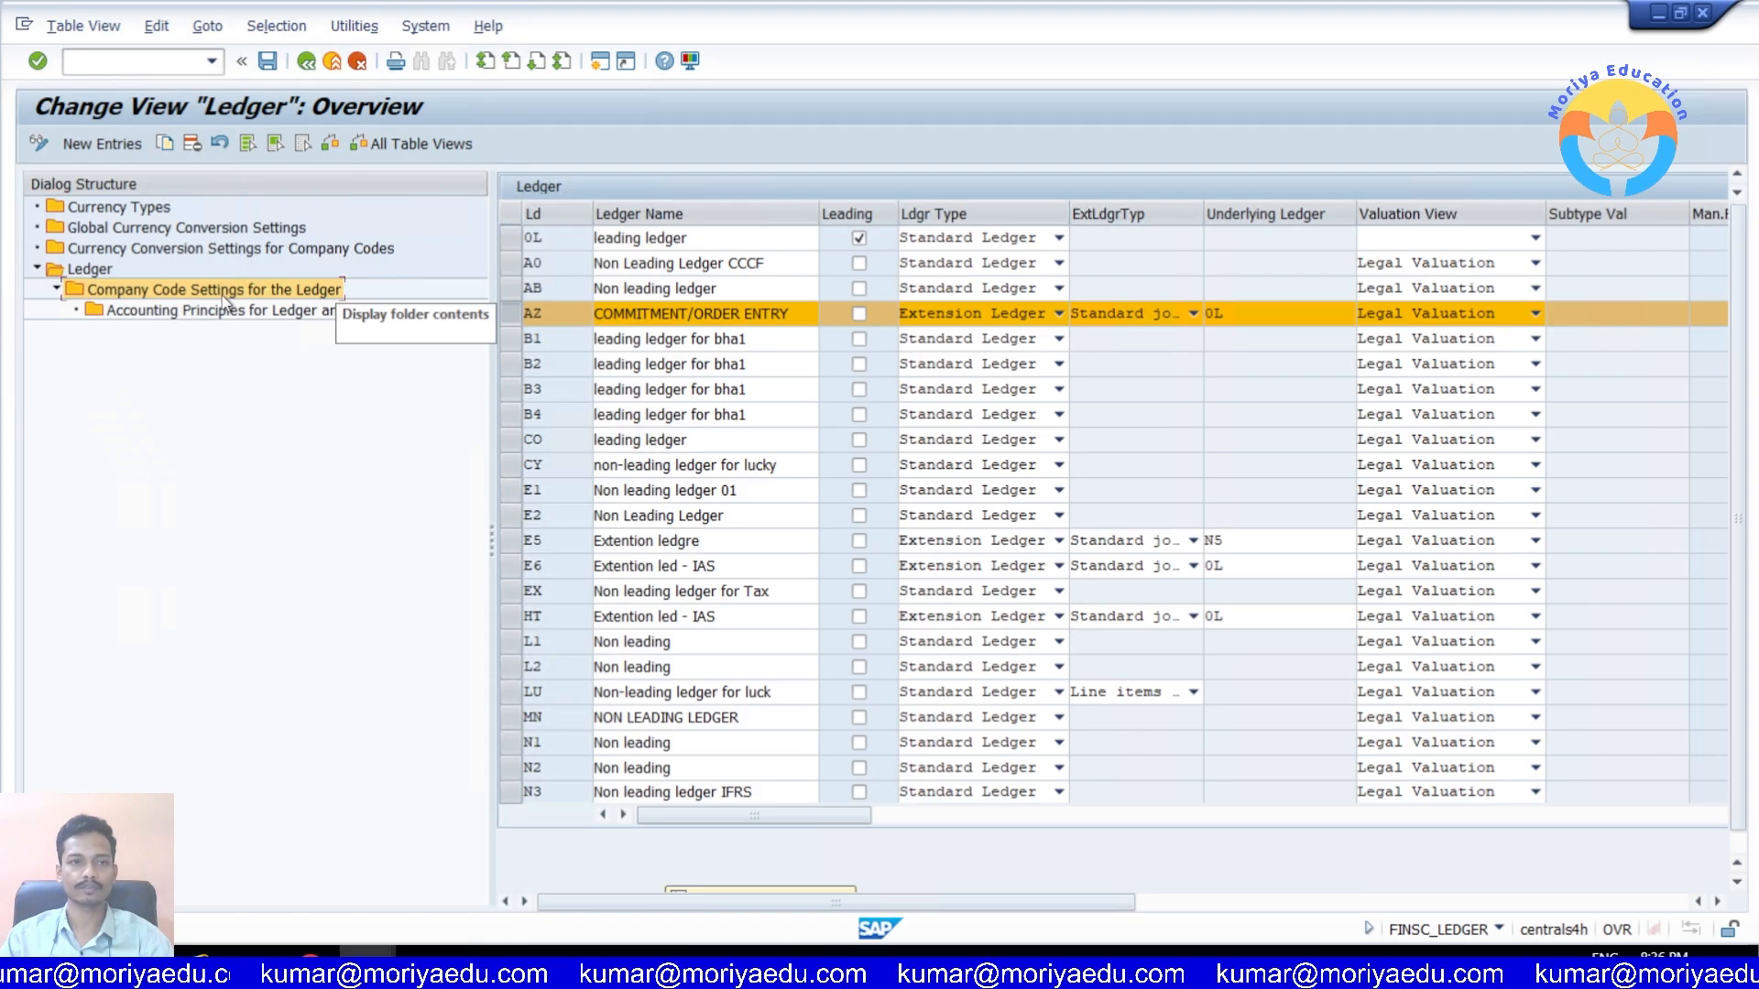
pyautogui.doubleClick(229, 300)
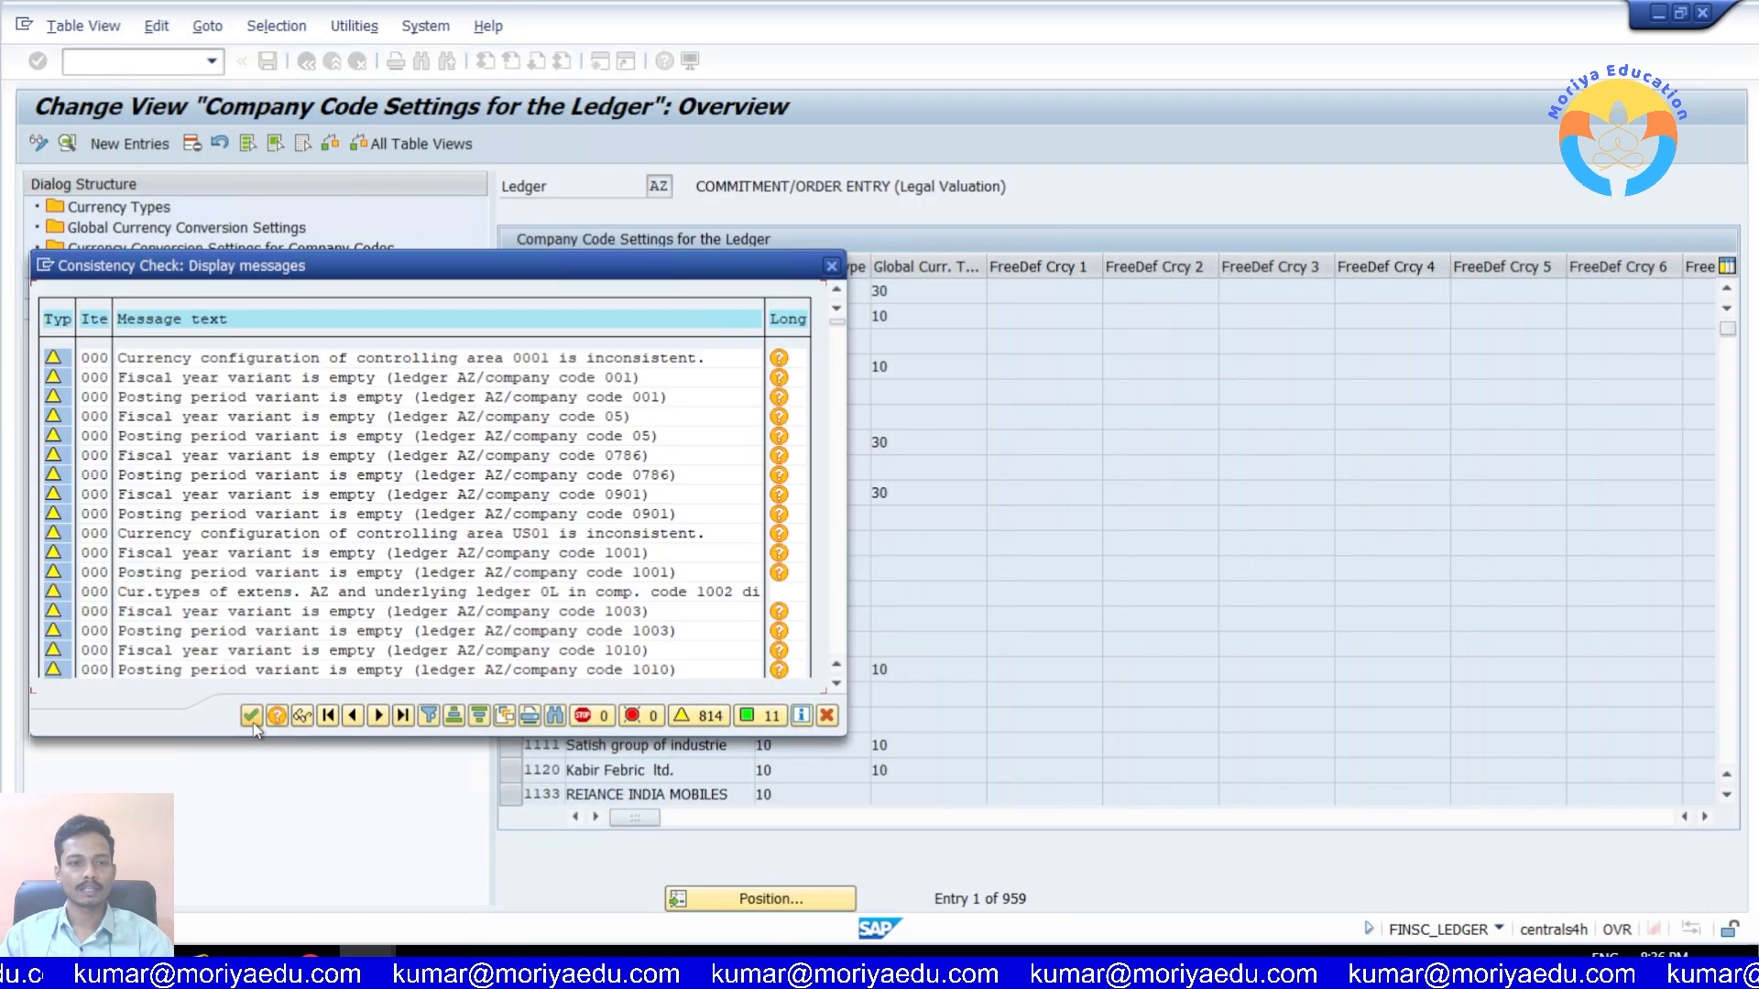
pyautogui.click(250, 715)
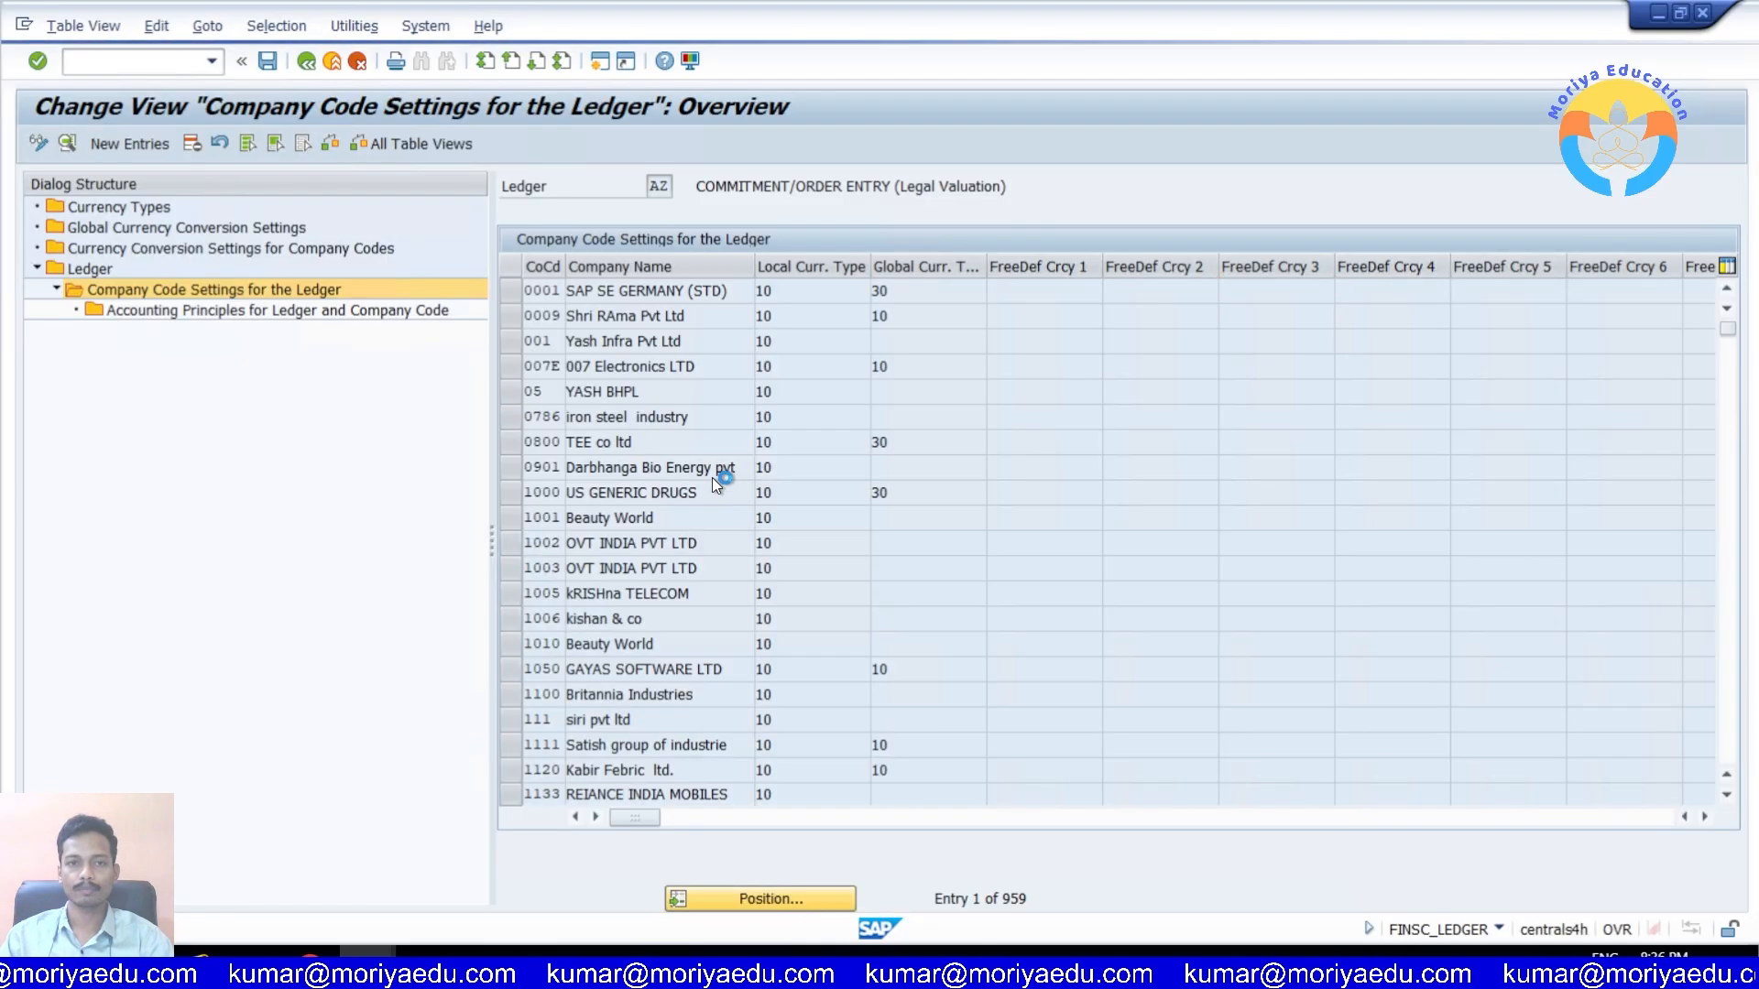
pyautogui.moveTo(352, 291); pyautogui.dragTo(576, 277)
pyautogui.click(555, 265)
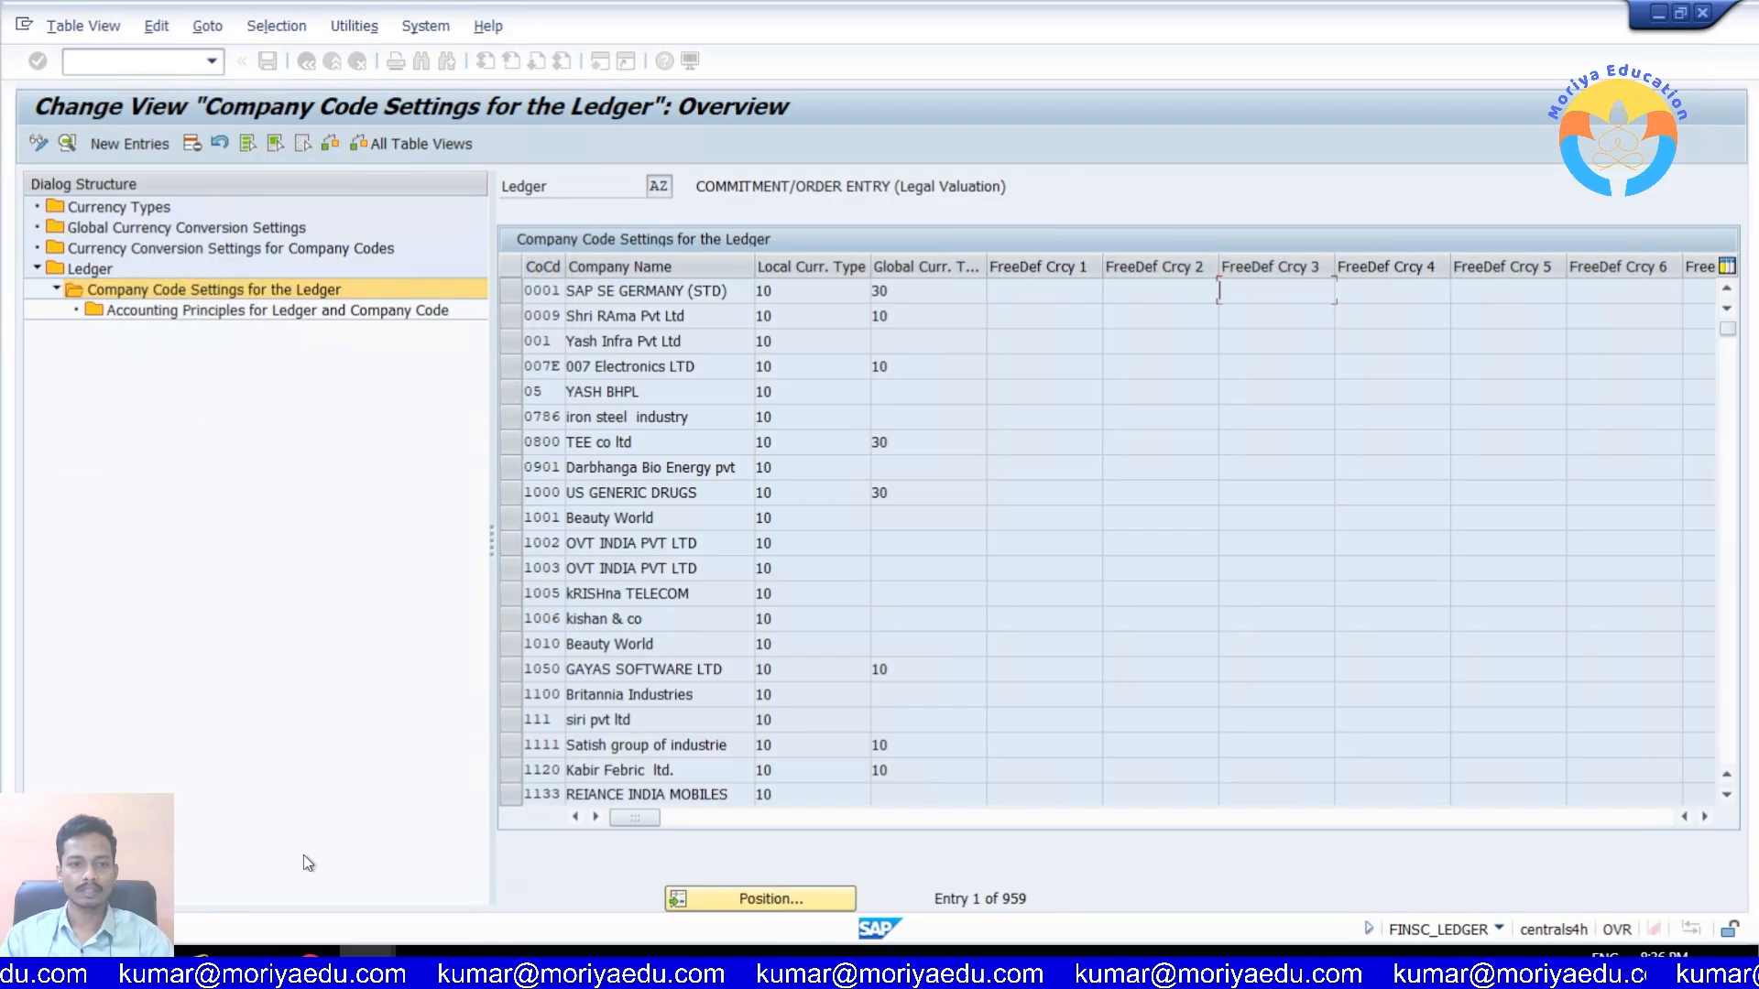
# Step: Return to the customer invoice session and check which company code the invoice uses
pyautogui.moveTo(366, 953)
pyautogui.click(359, 920)
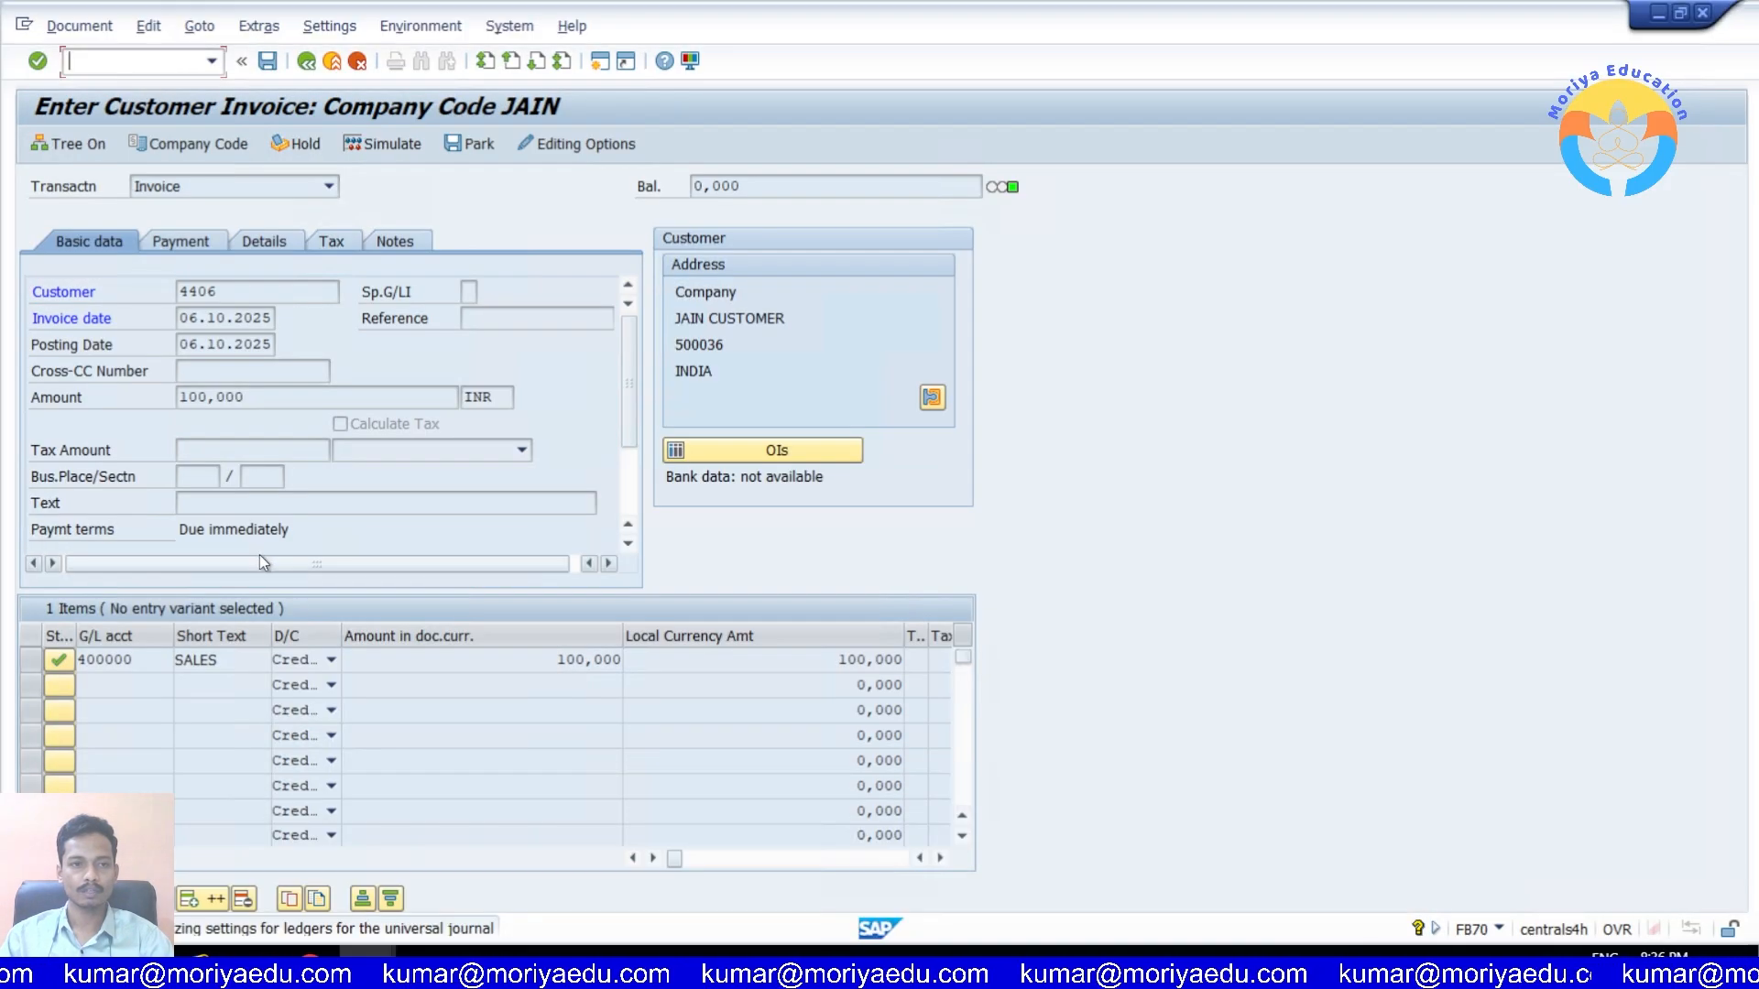
pyautogui.moveTo(630, 371); pyautogui.dragTo(626, 432)
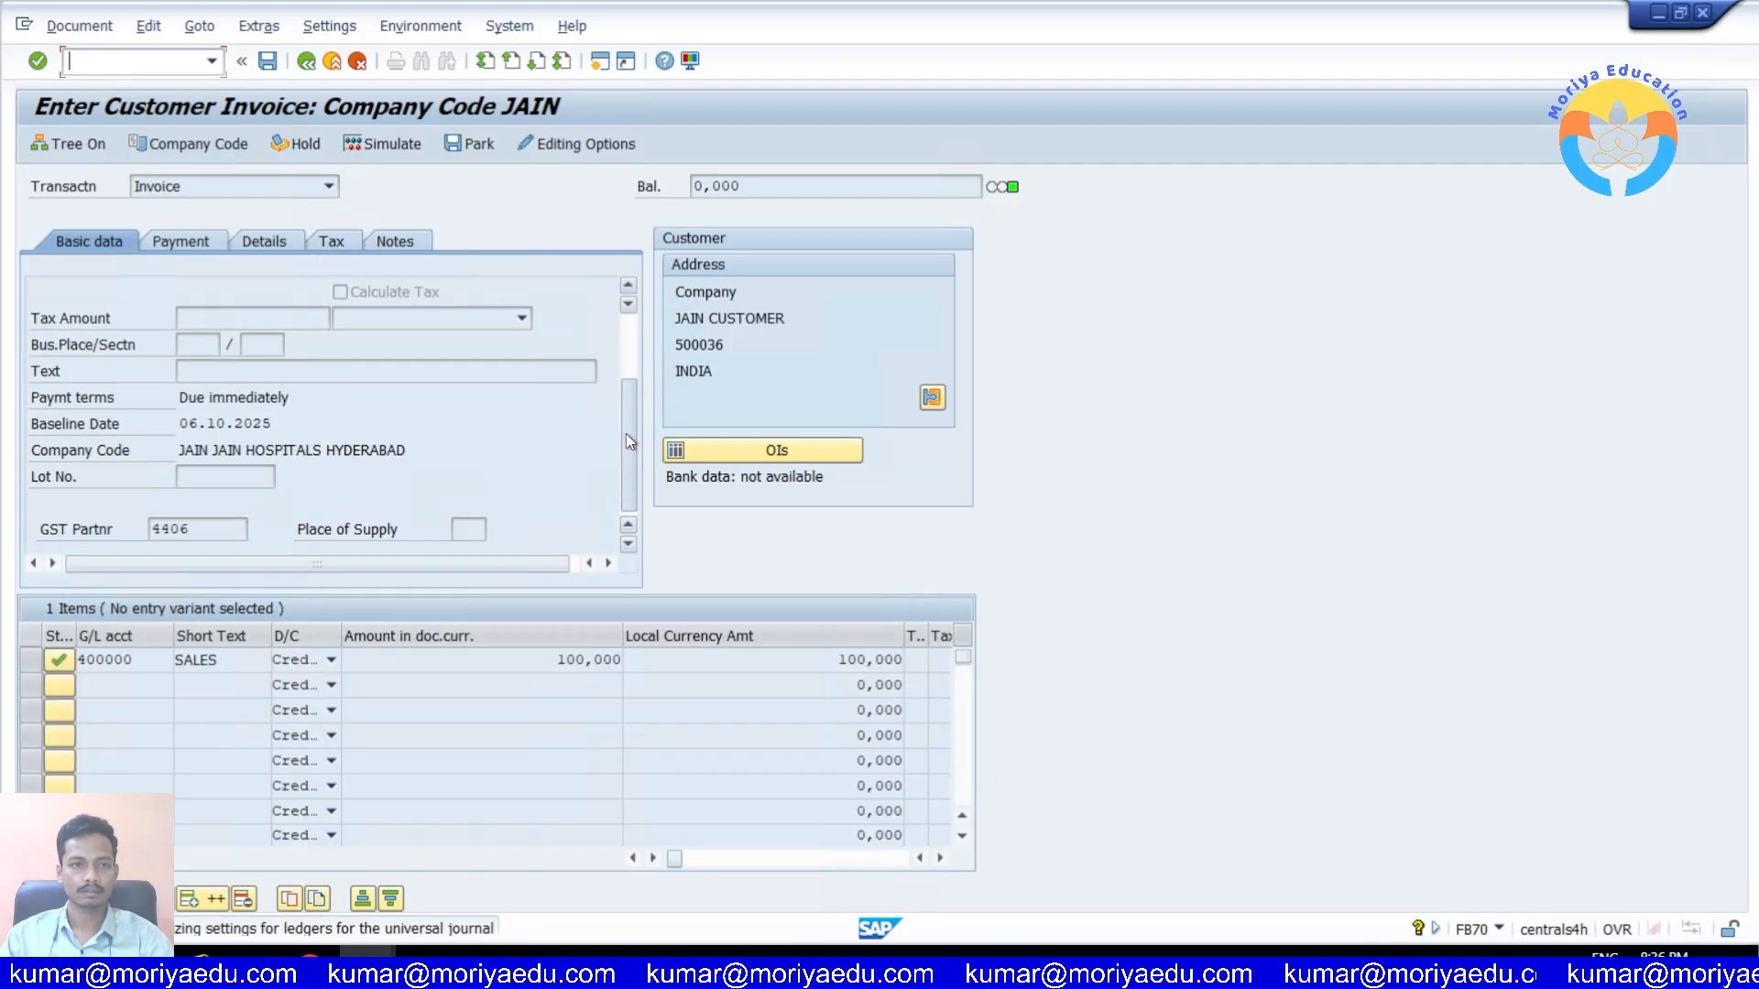
pyautogui.moveTo(179, 450); pyautogui.dragTo(388, 451)
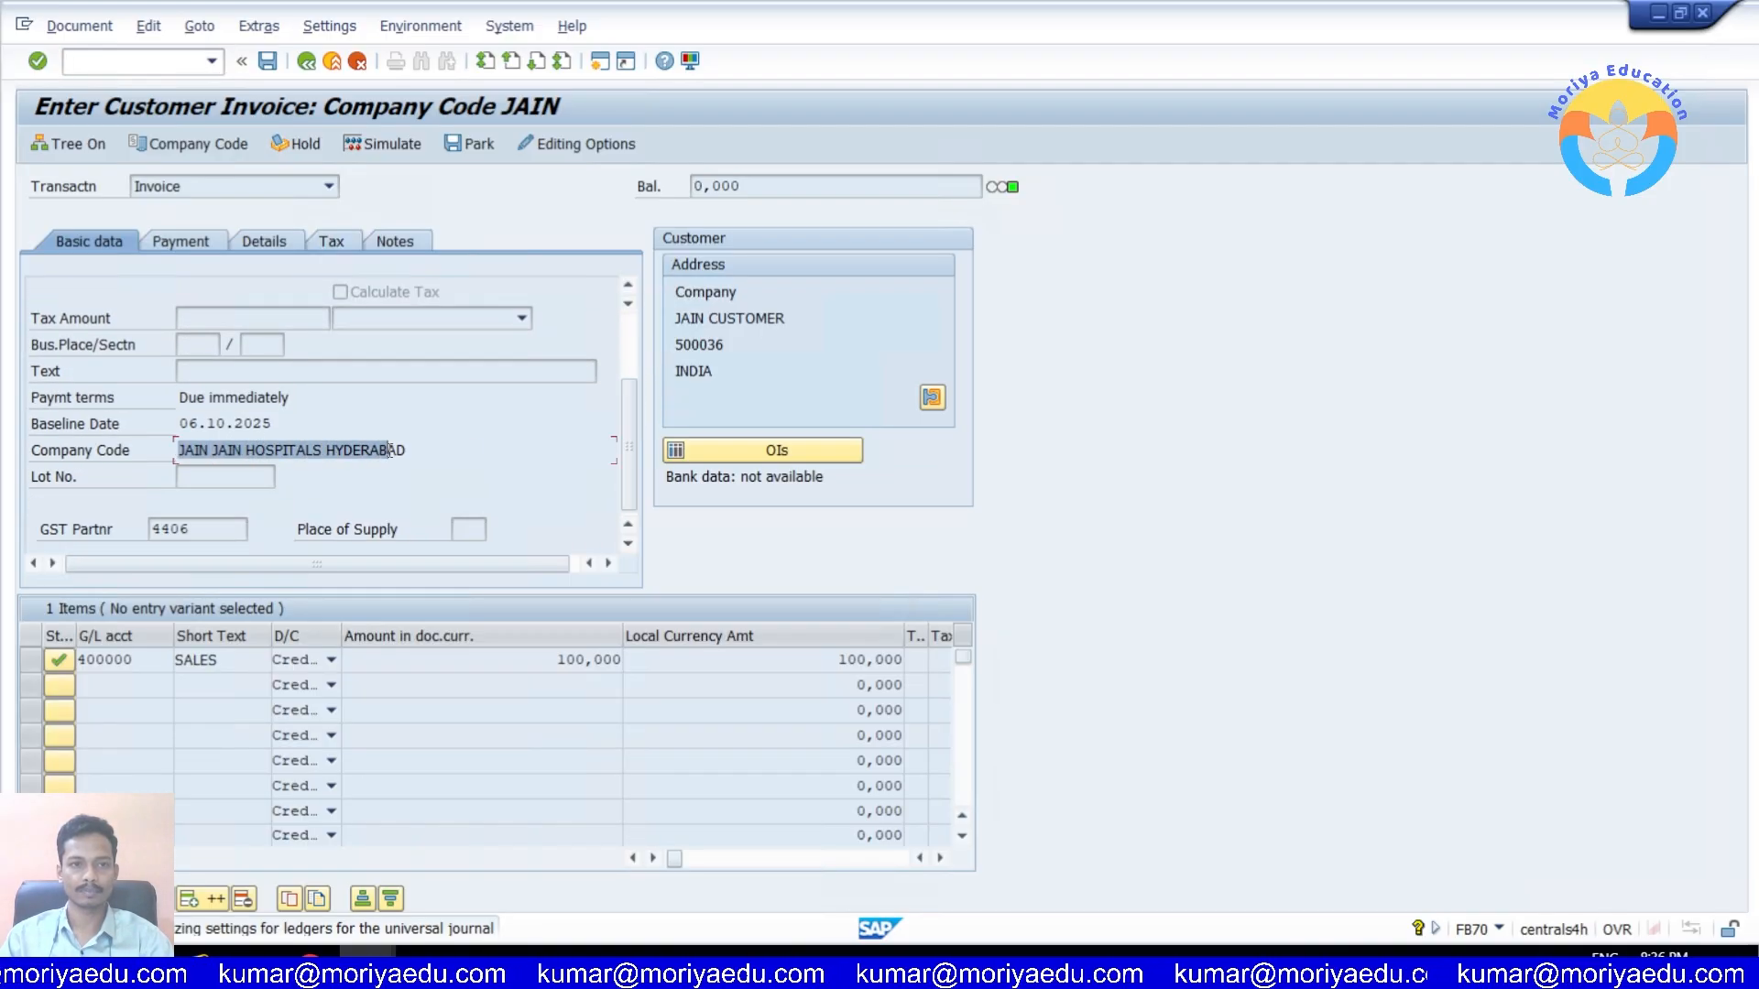
# Step: Highlight the company code and name, JAIN JAIN HOSPITALS HYDERABAD, in the customer invoice's basic data
pyautogui.click(211, 450)
pyautogui.moveTo(212, 449); pyautogui.dragTo(391, 450)
pyautogui.click(390, 450)
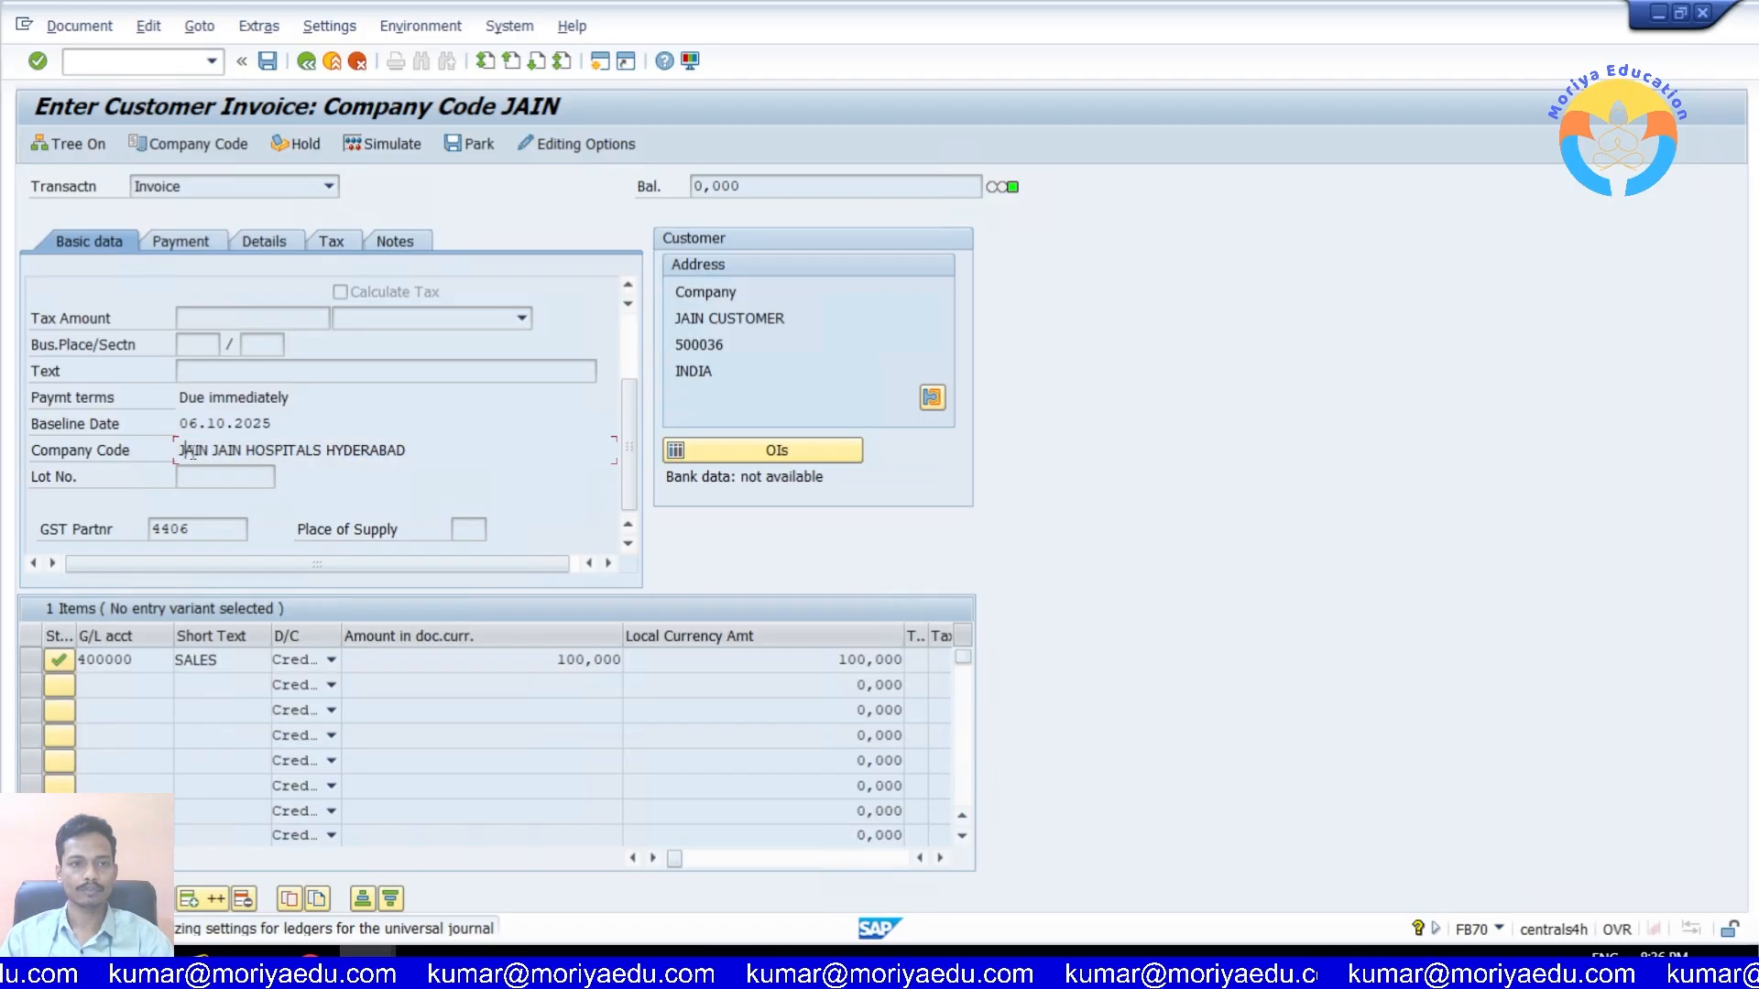
pyautogui.moveTo(181, 450); pyautogui.dragTo(324, 450)
pyautogui.press('ctrl')
pyautogui.press('ctrl')
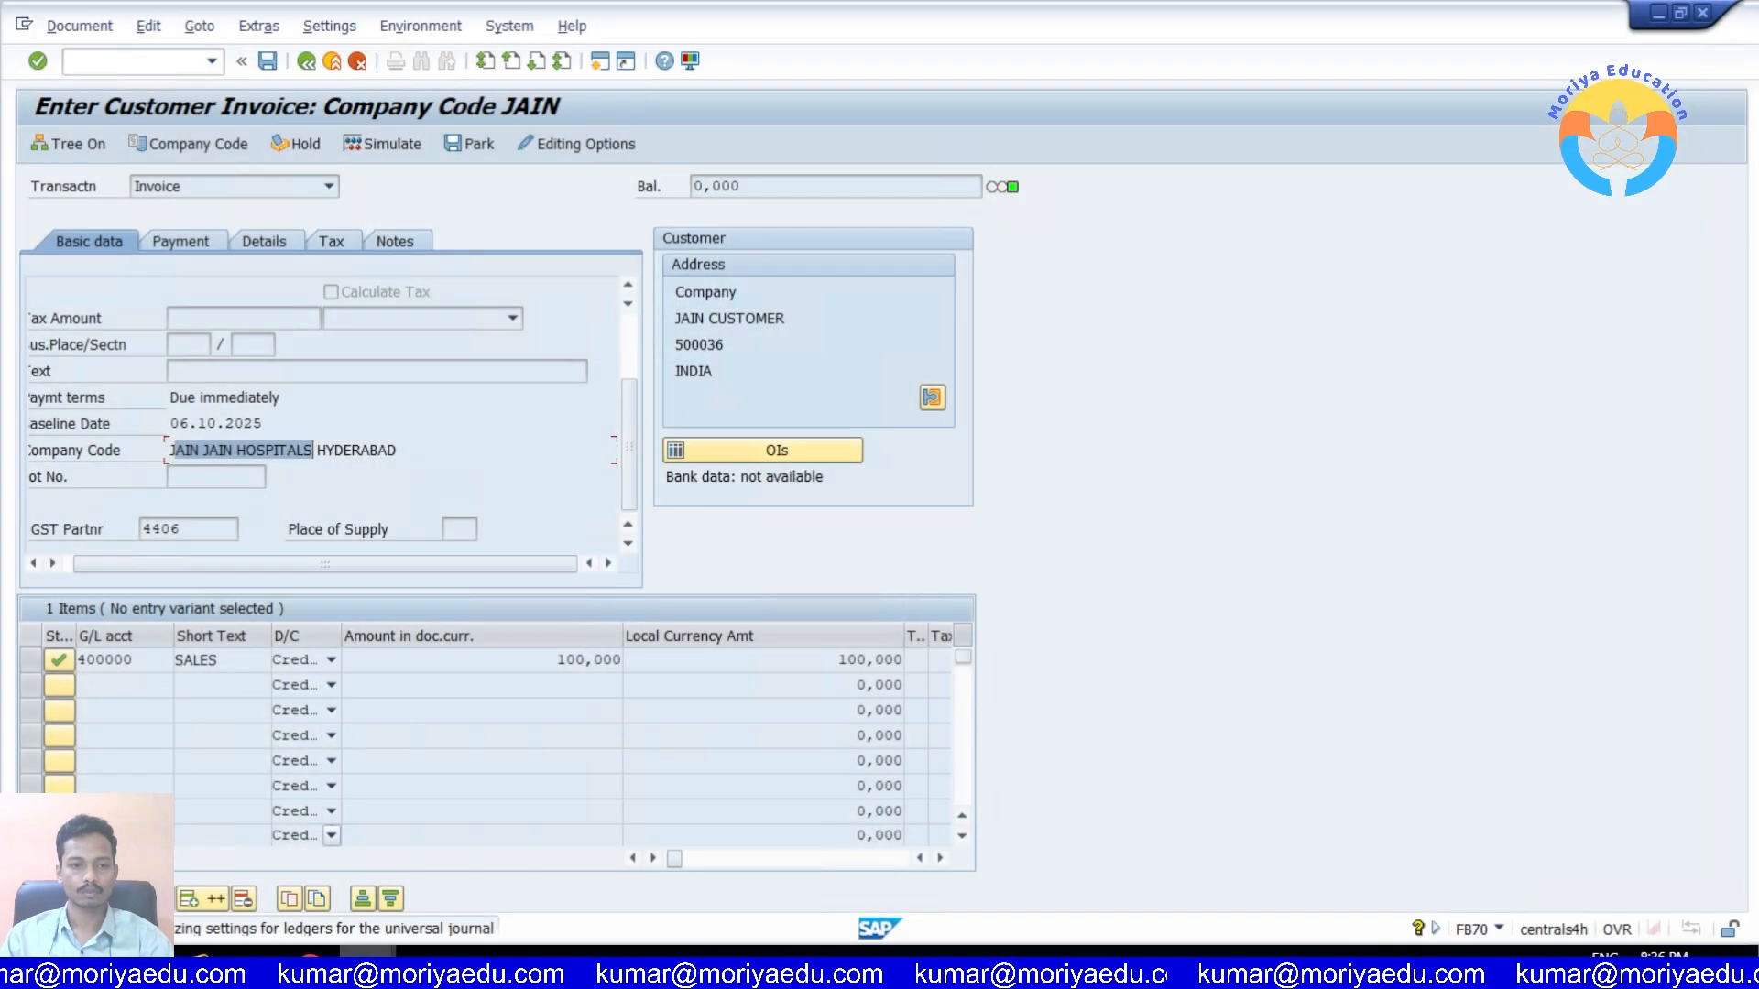
# Step: Switch back to the FINSC_LEDGER session and go to company code JAIN in ledger AZ's company code settings
pyautogui.moveTo(366, 955)
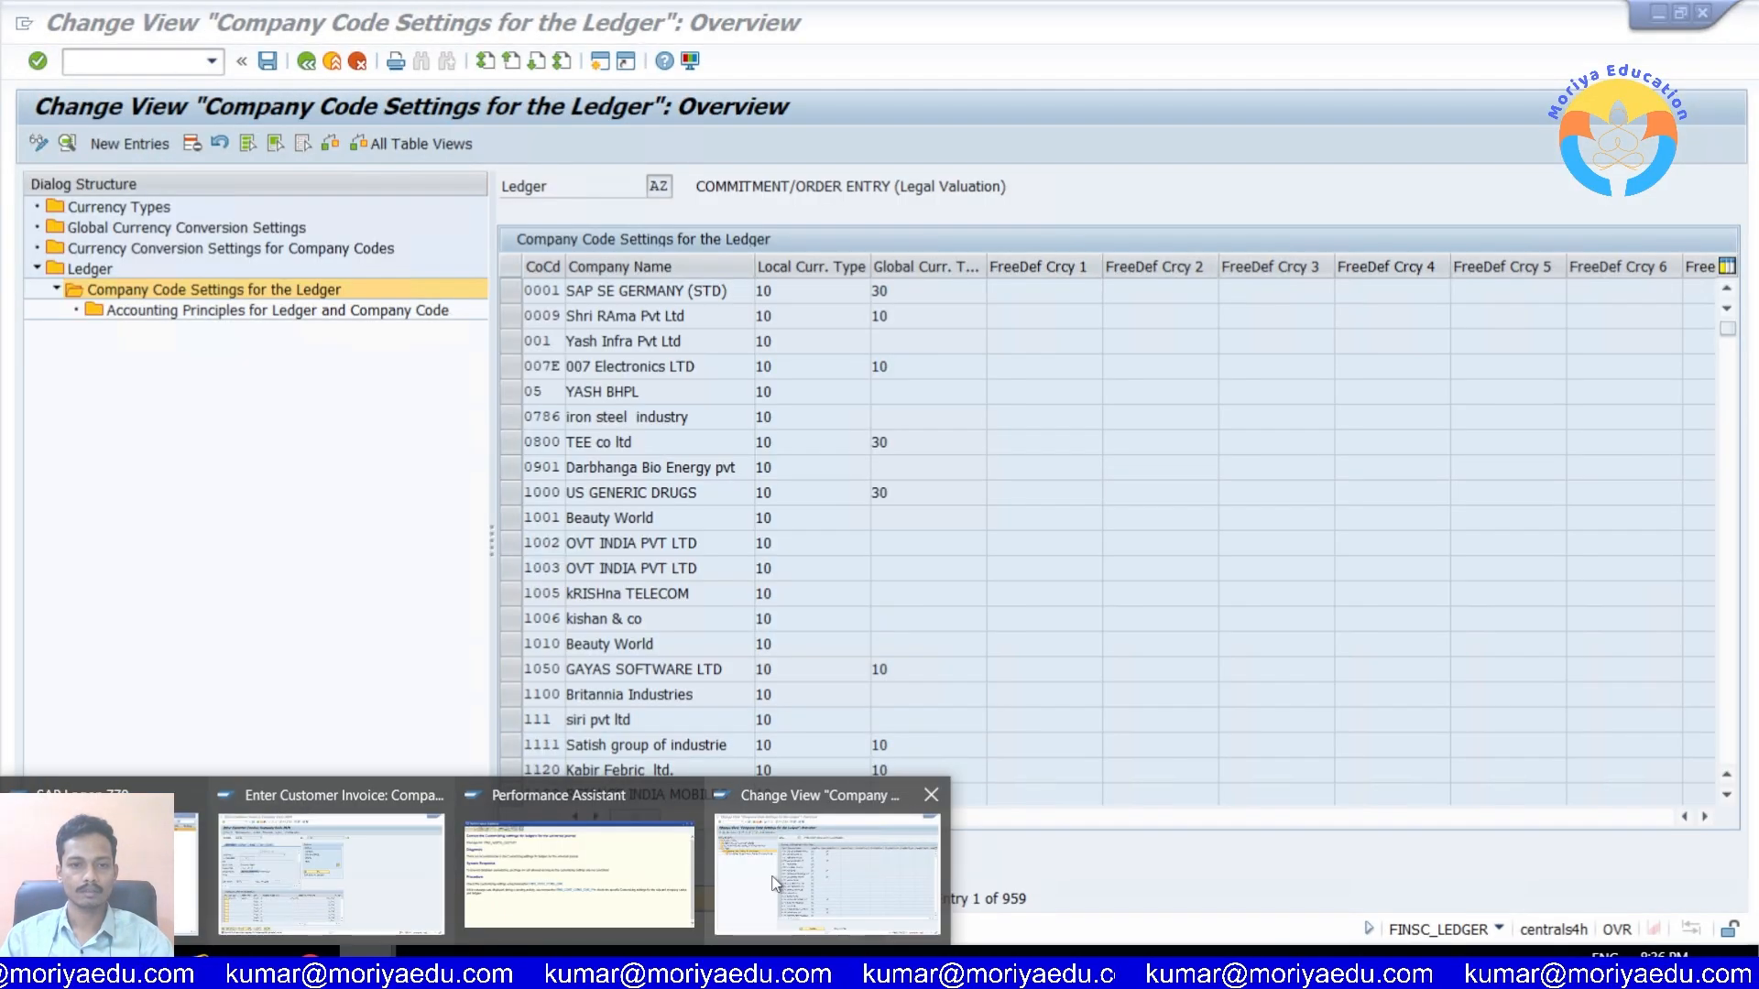
pyautogui.click(774, 881)
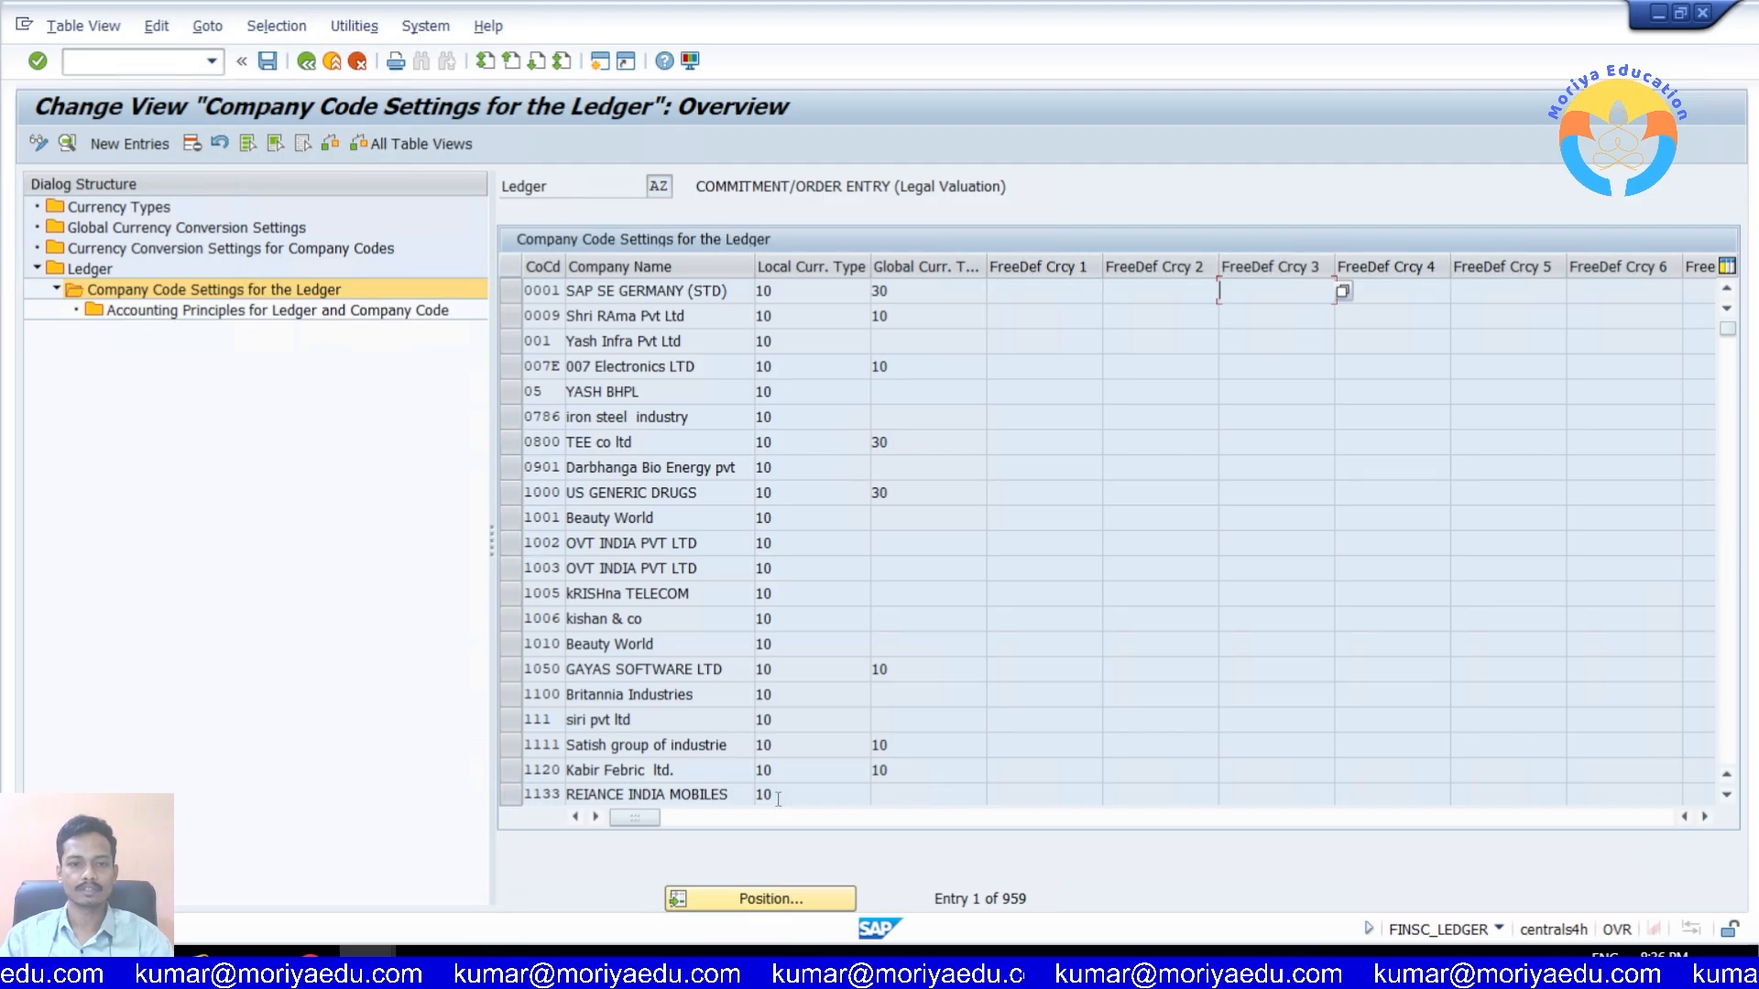
pyautogui.click(811, 905)
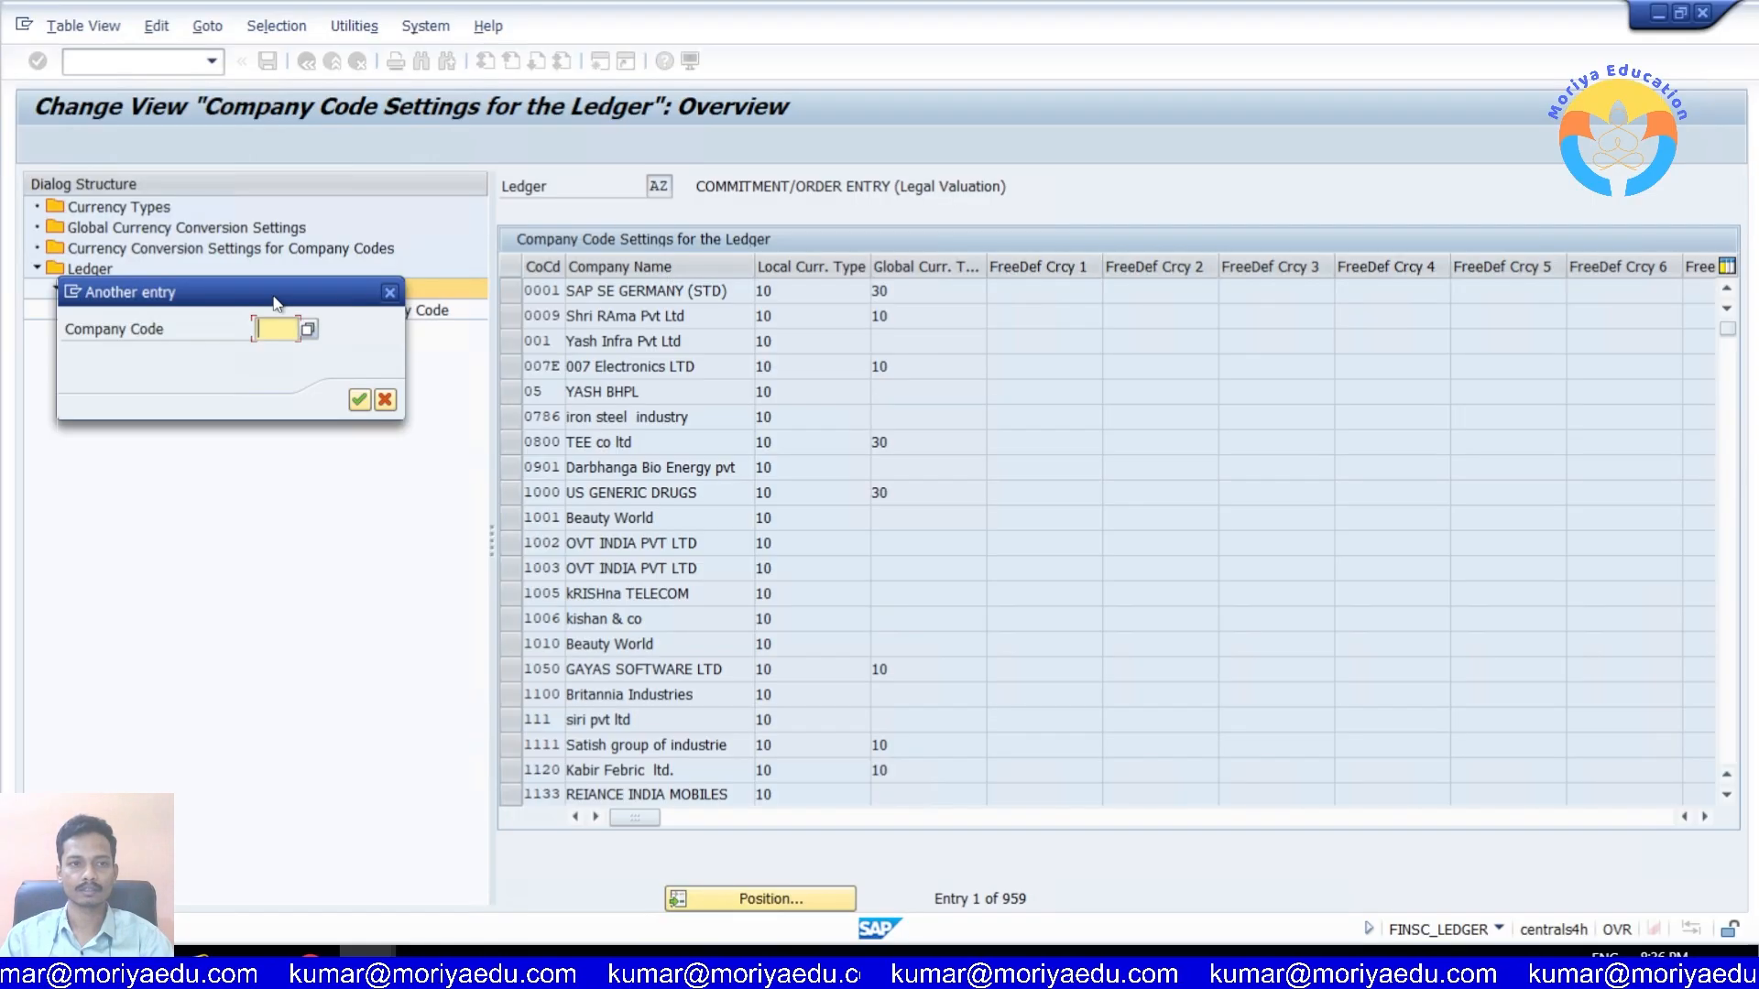
pyautogui.write('jain')
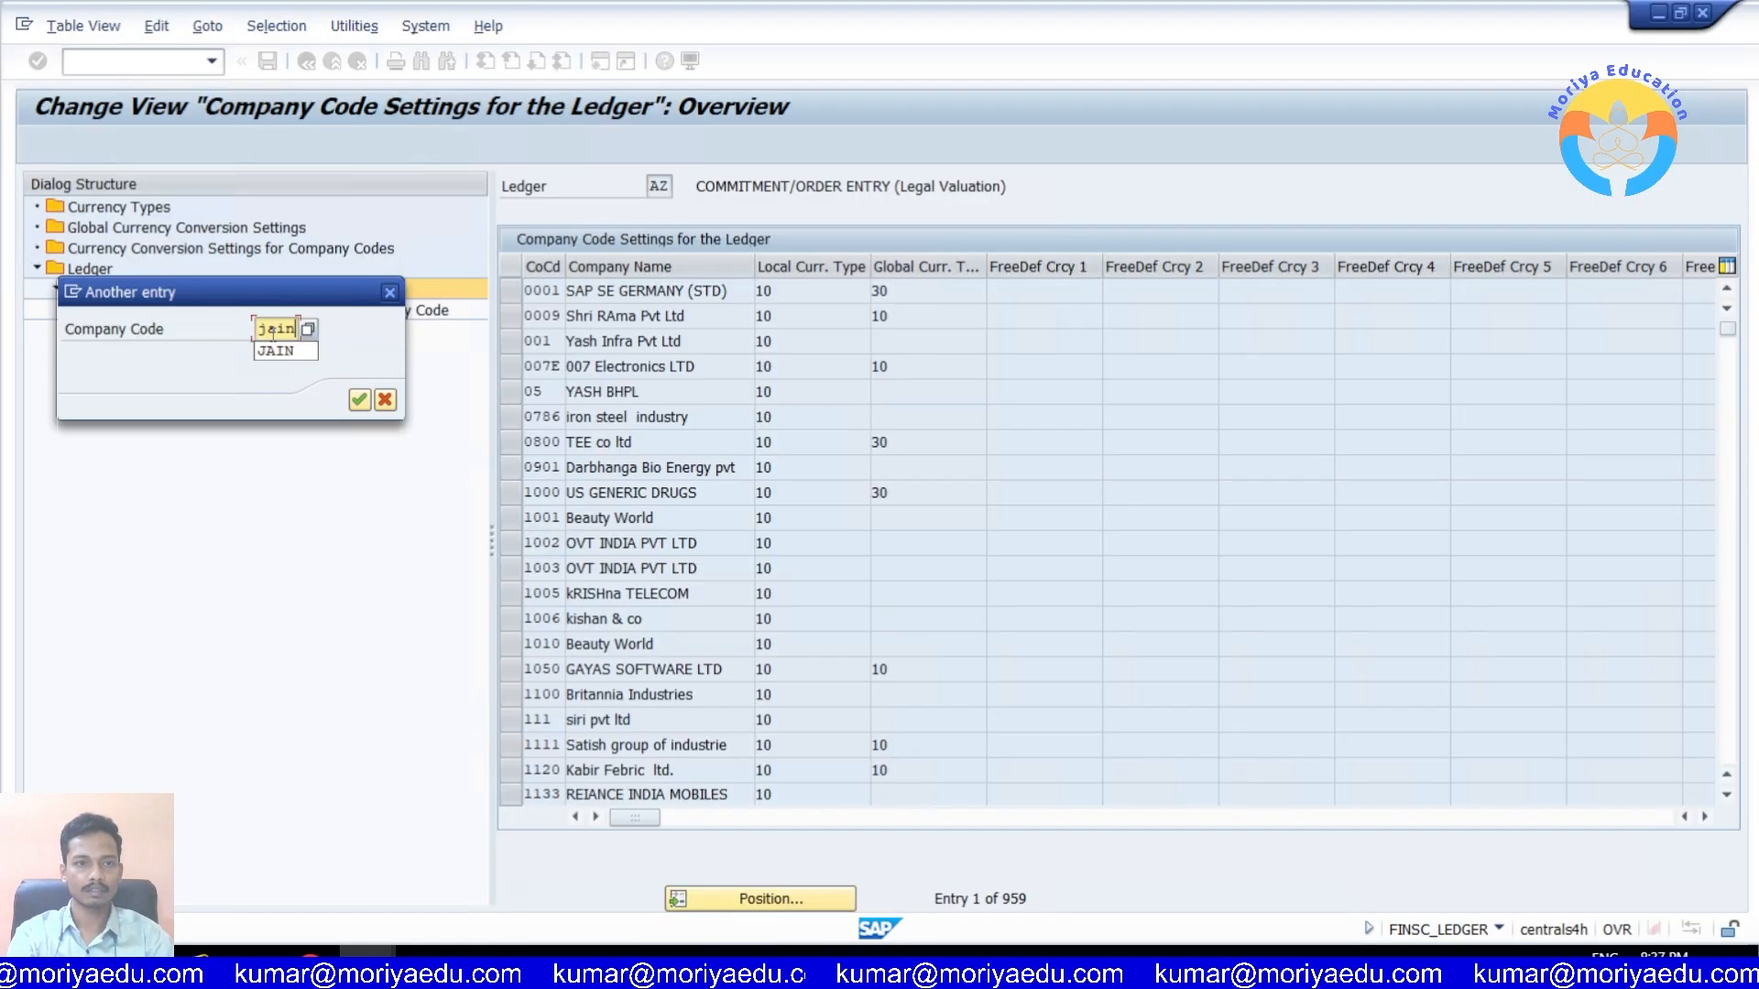
pyautogui.press('Return')
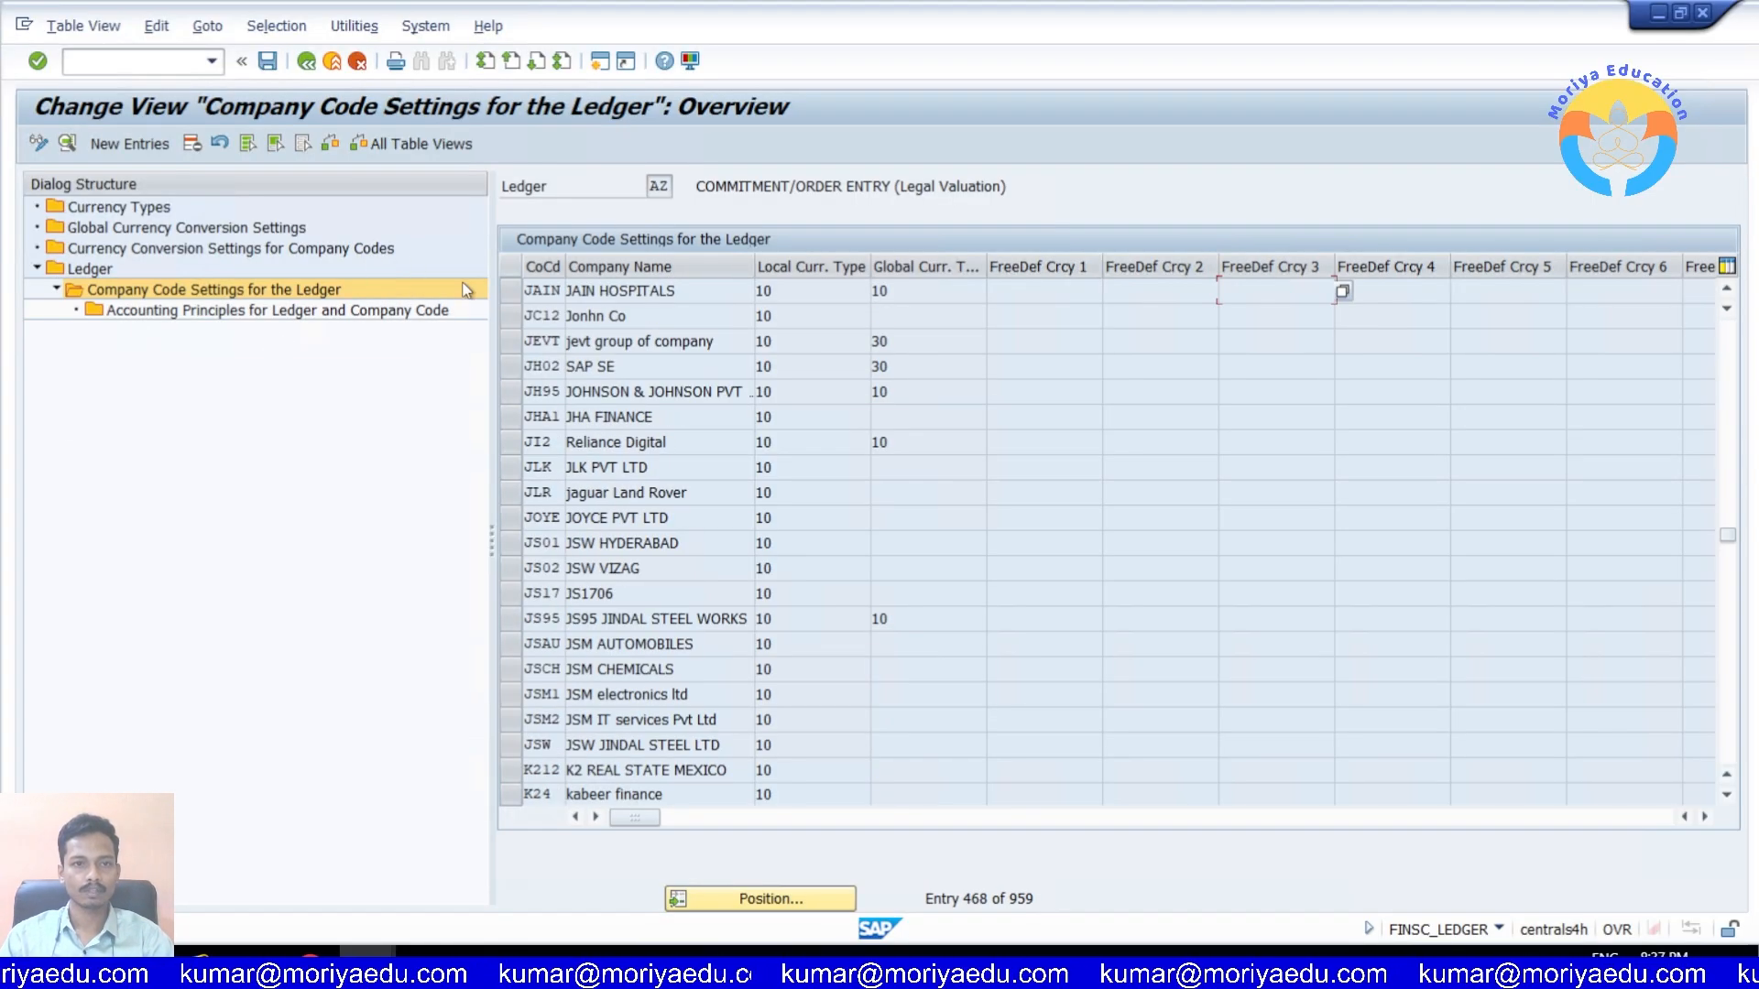
# Step: Delete the JAIN entry from ledger AZ's company code settings and return to the ledger list, acknowledging the consistency check messages
pyautogui.click(510, 291)
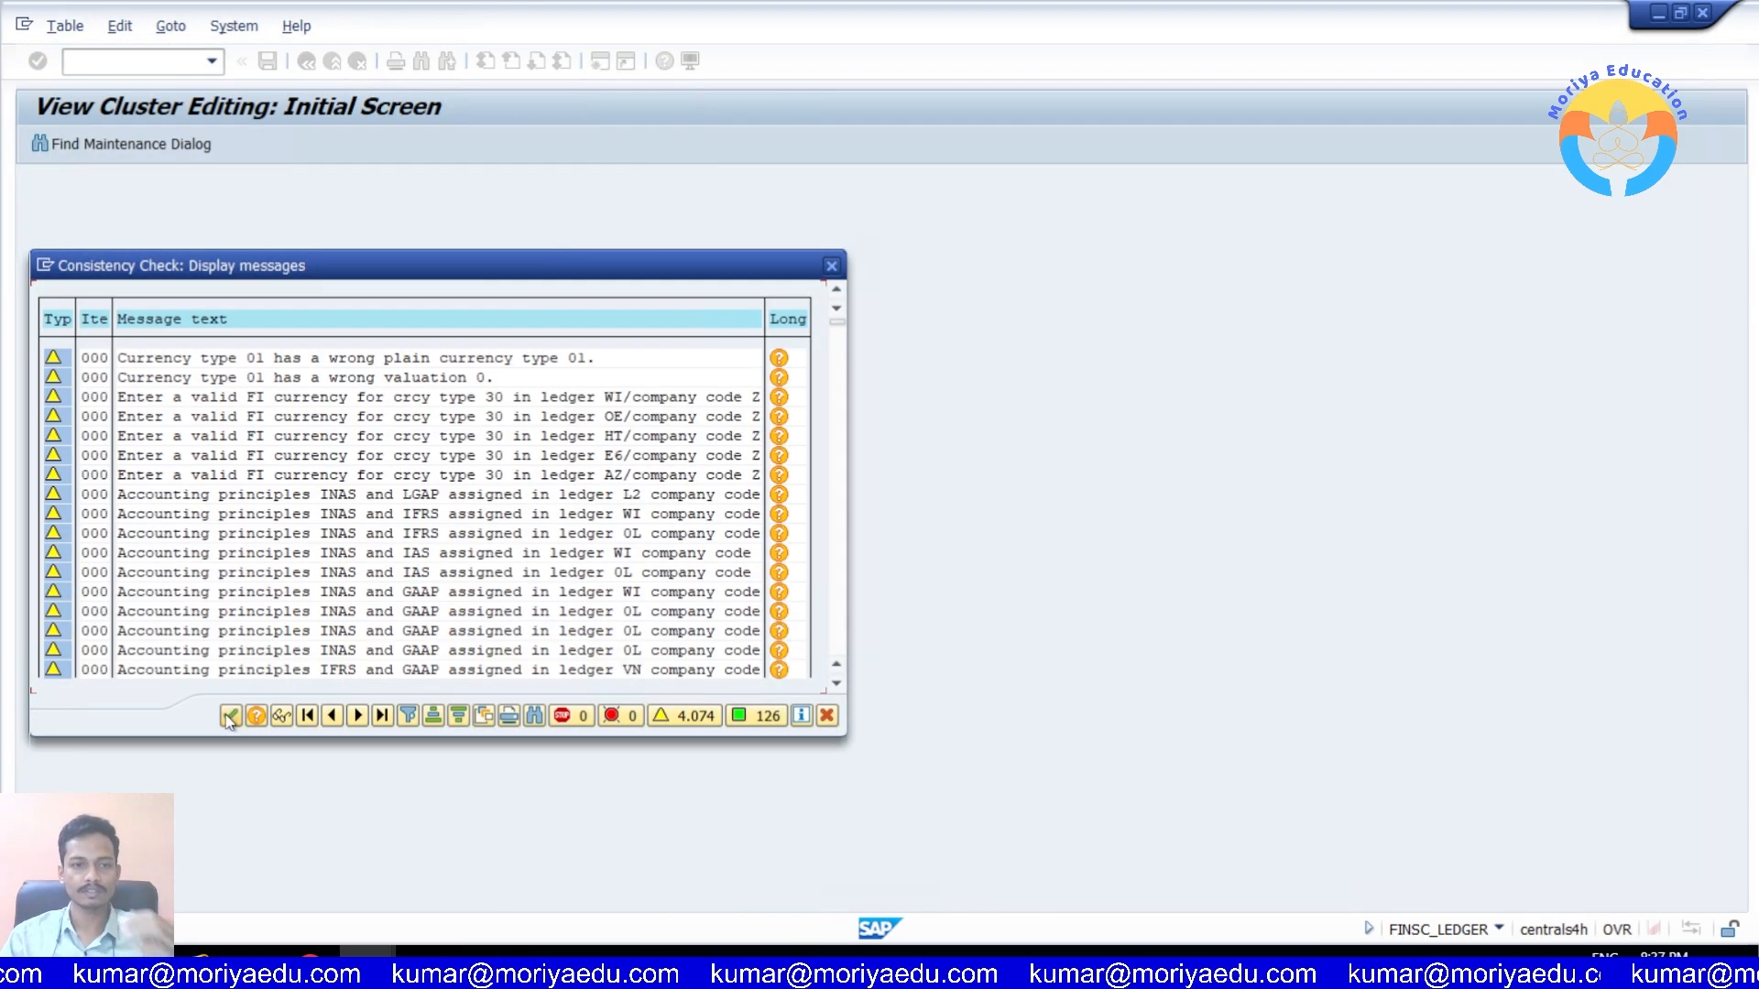
pyautogui.click(230, 717)
pyautogui.click(423, 373)
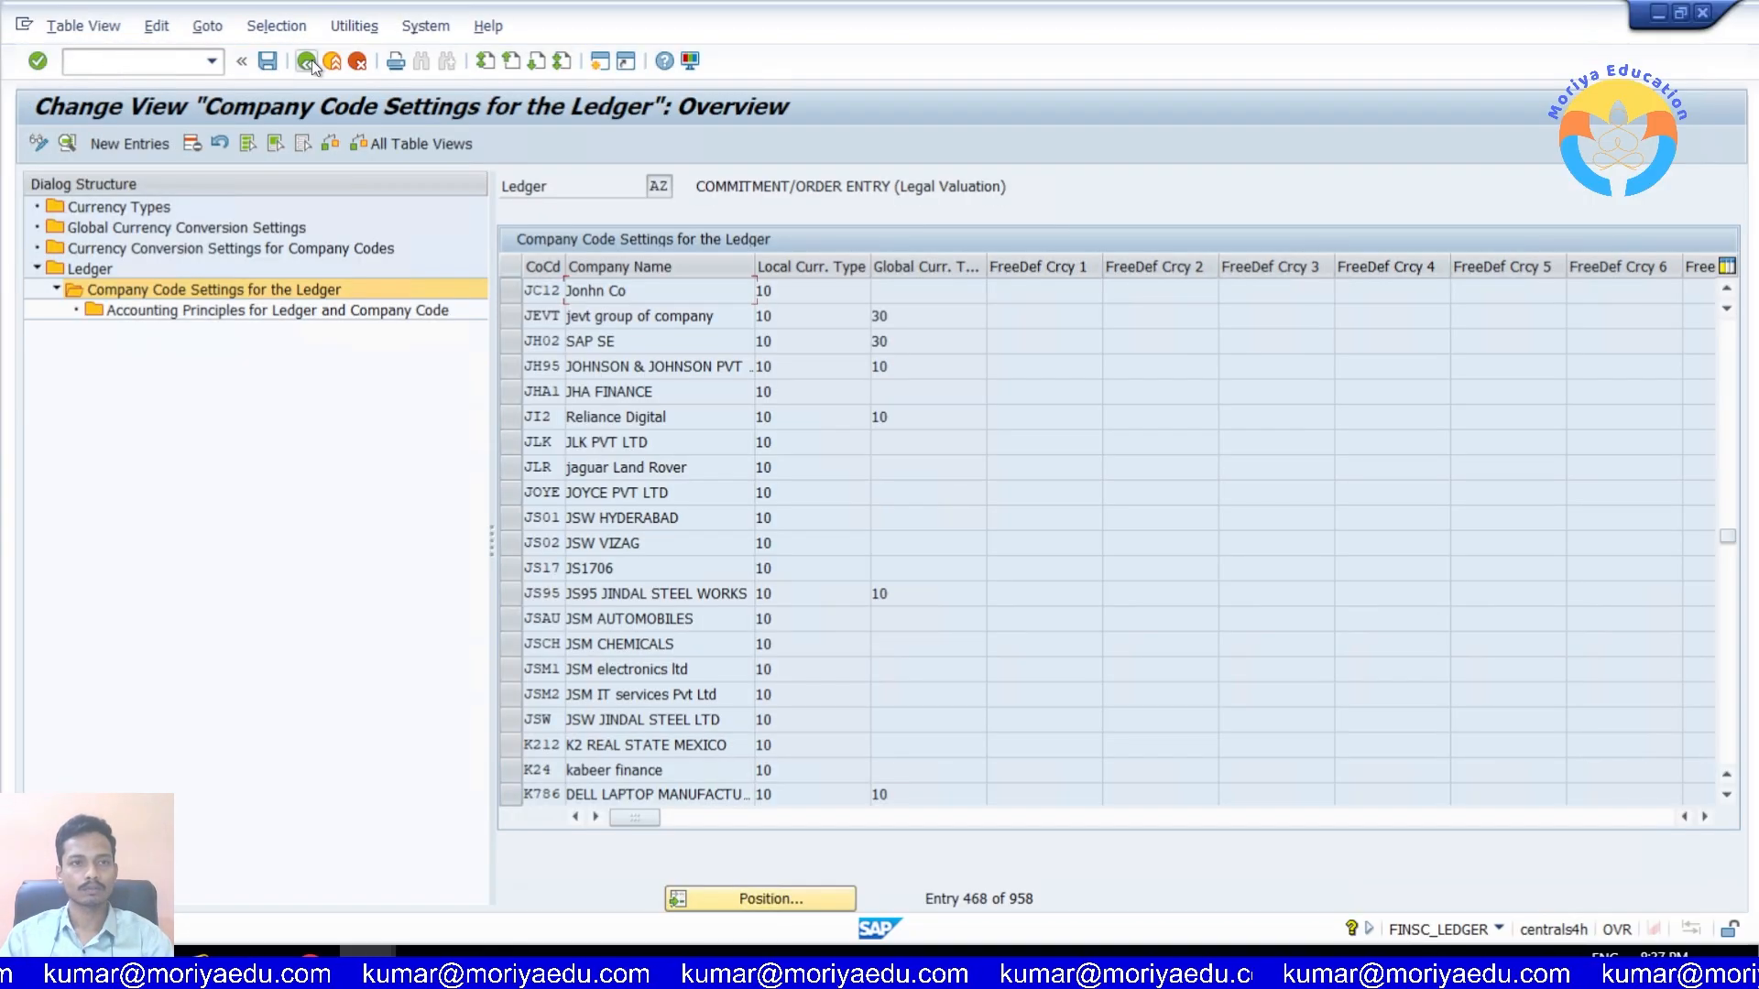
pyautogui.click(308, 60)
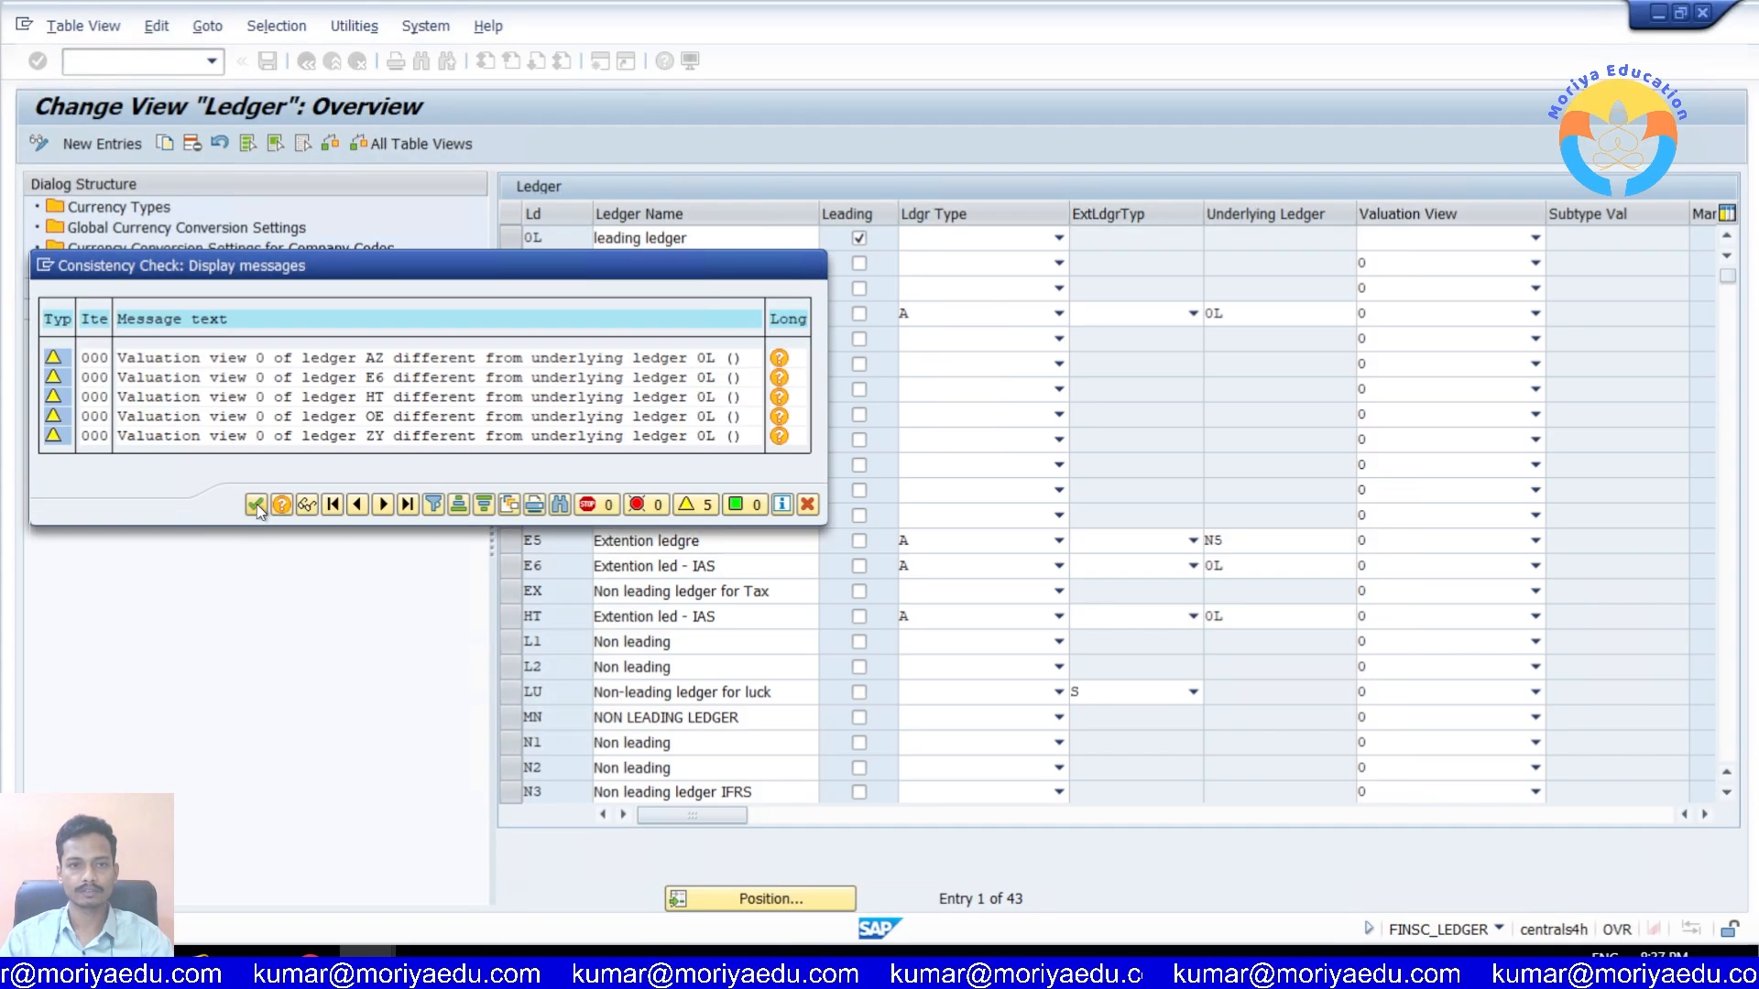
pyautogui.click(256, 504)
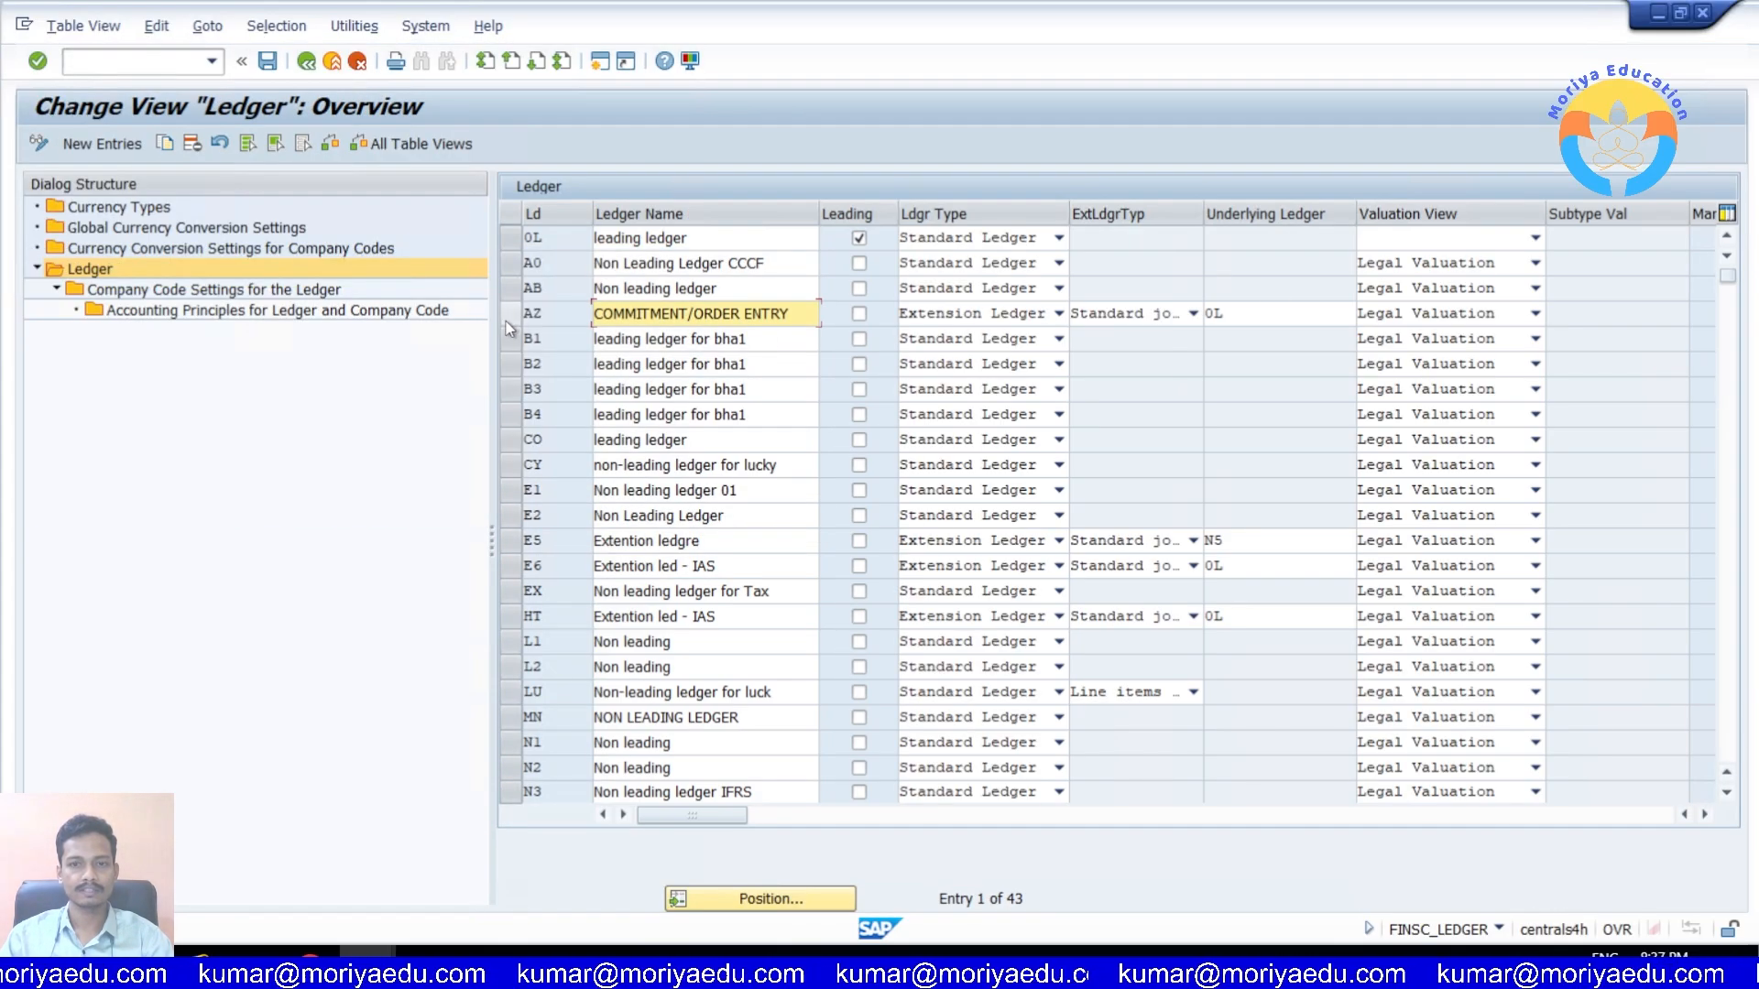
# Step: Check which company codes are assigned to ledger E5 (Extention ledgre), and return to the ledger list
pyautogui.click(509, 546)
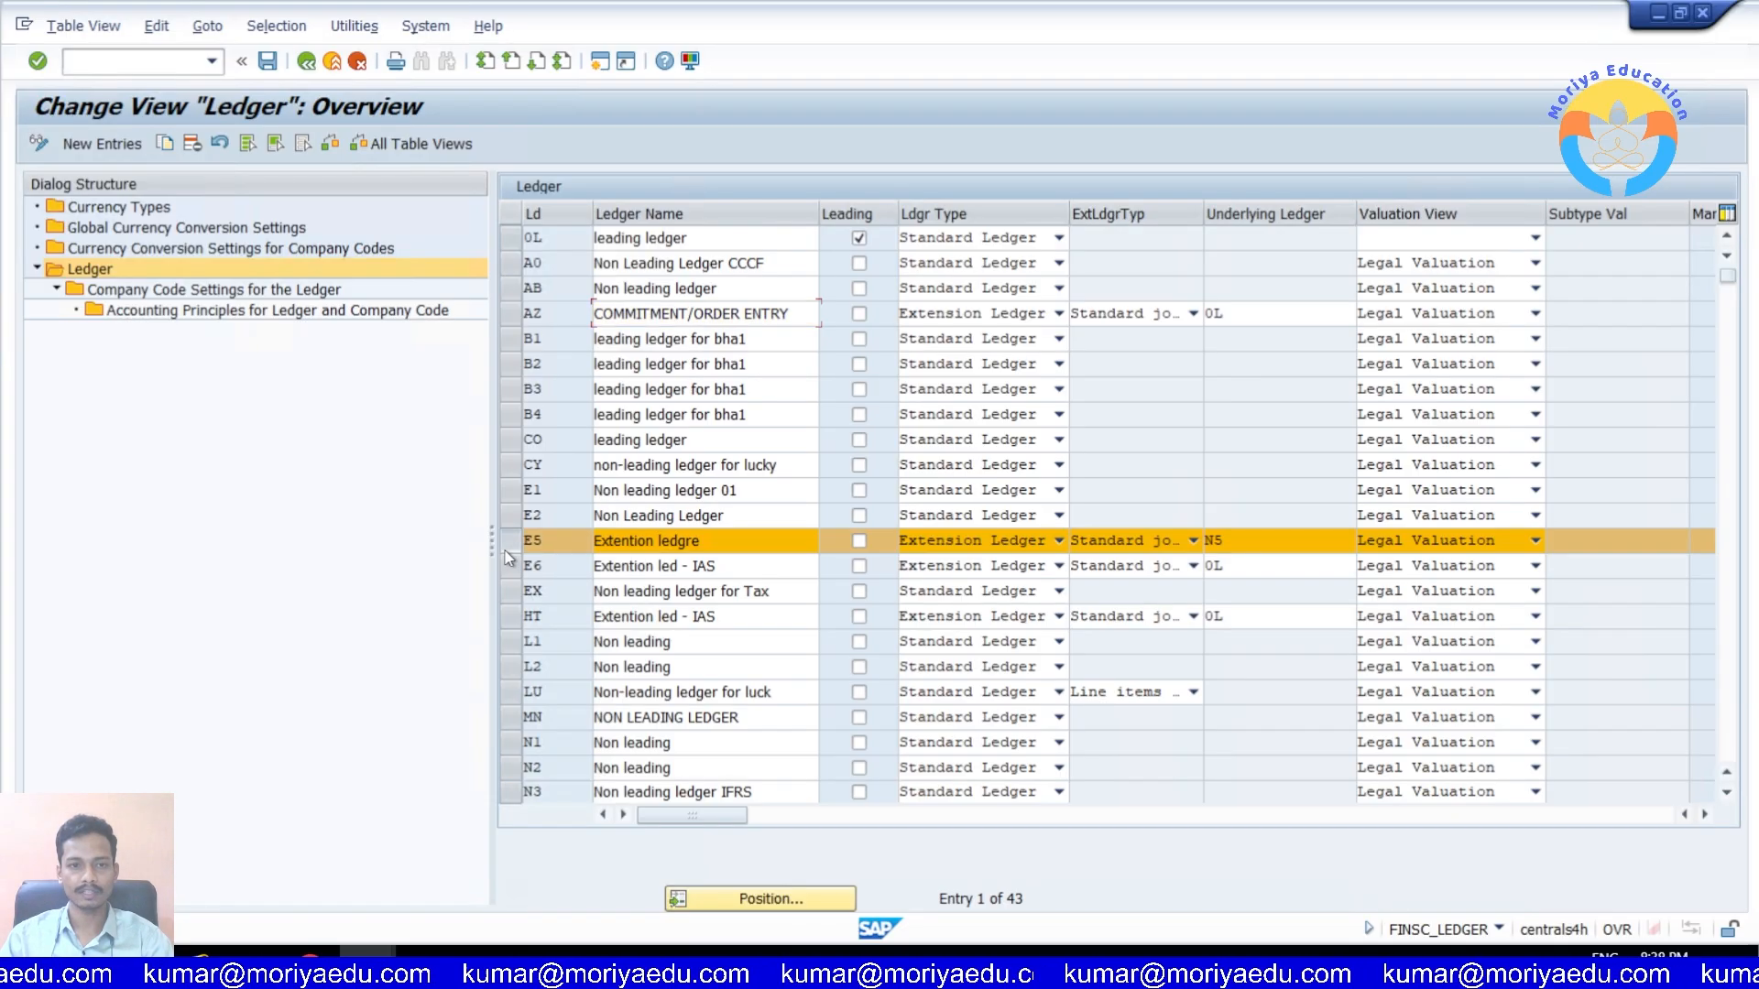
pyautogui.click(240, 291)
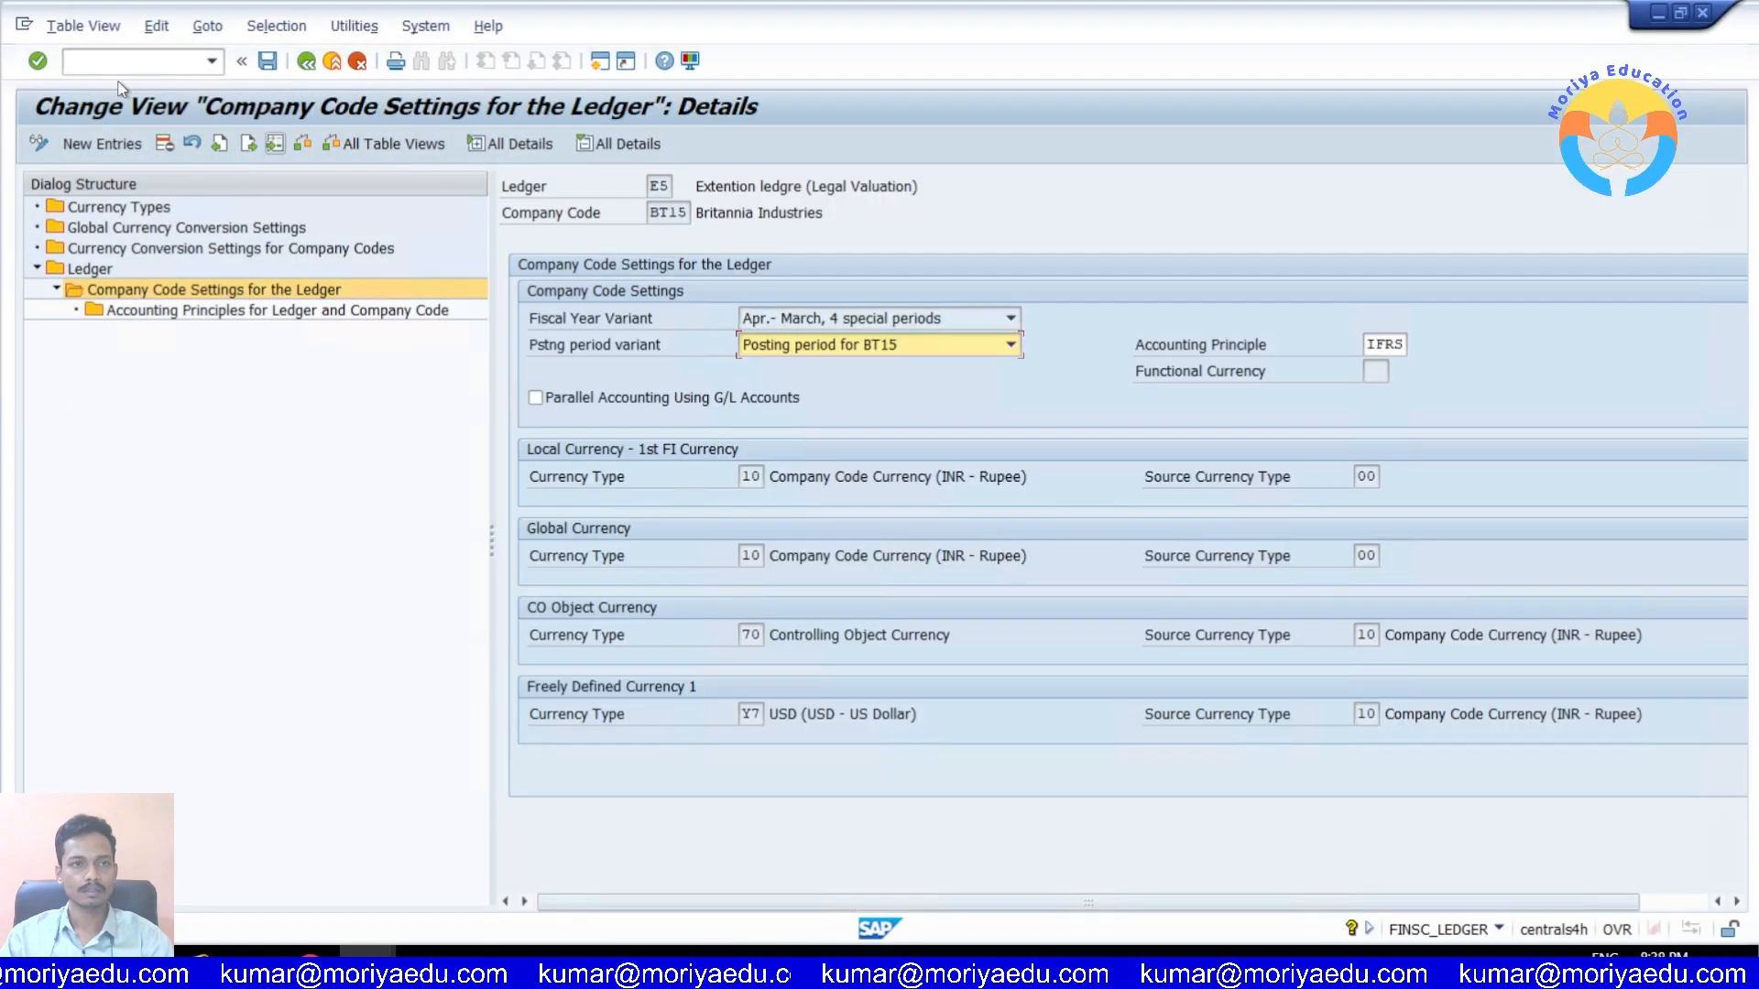
pyautogui.click(315, 57)
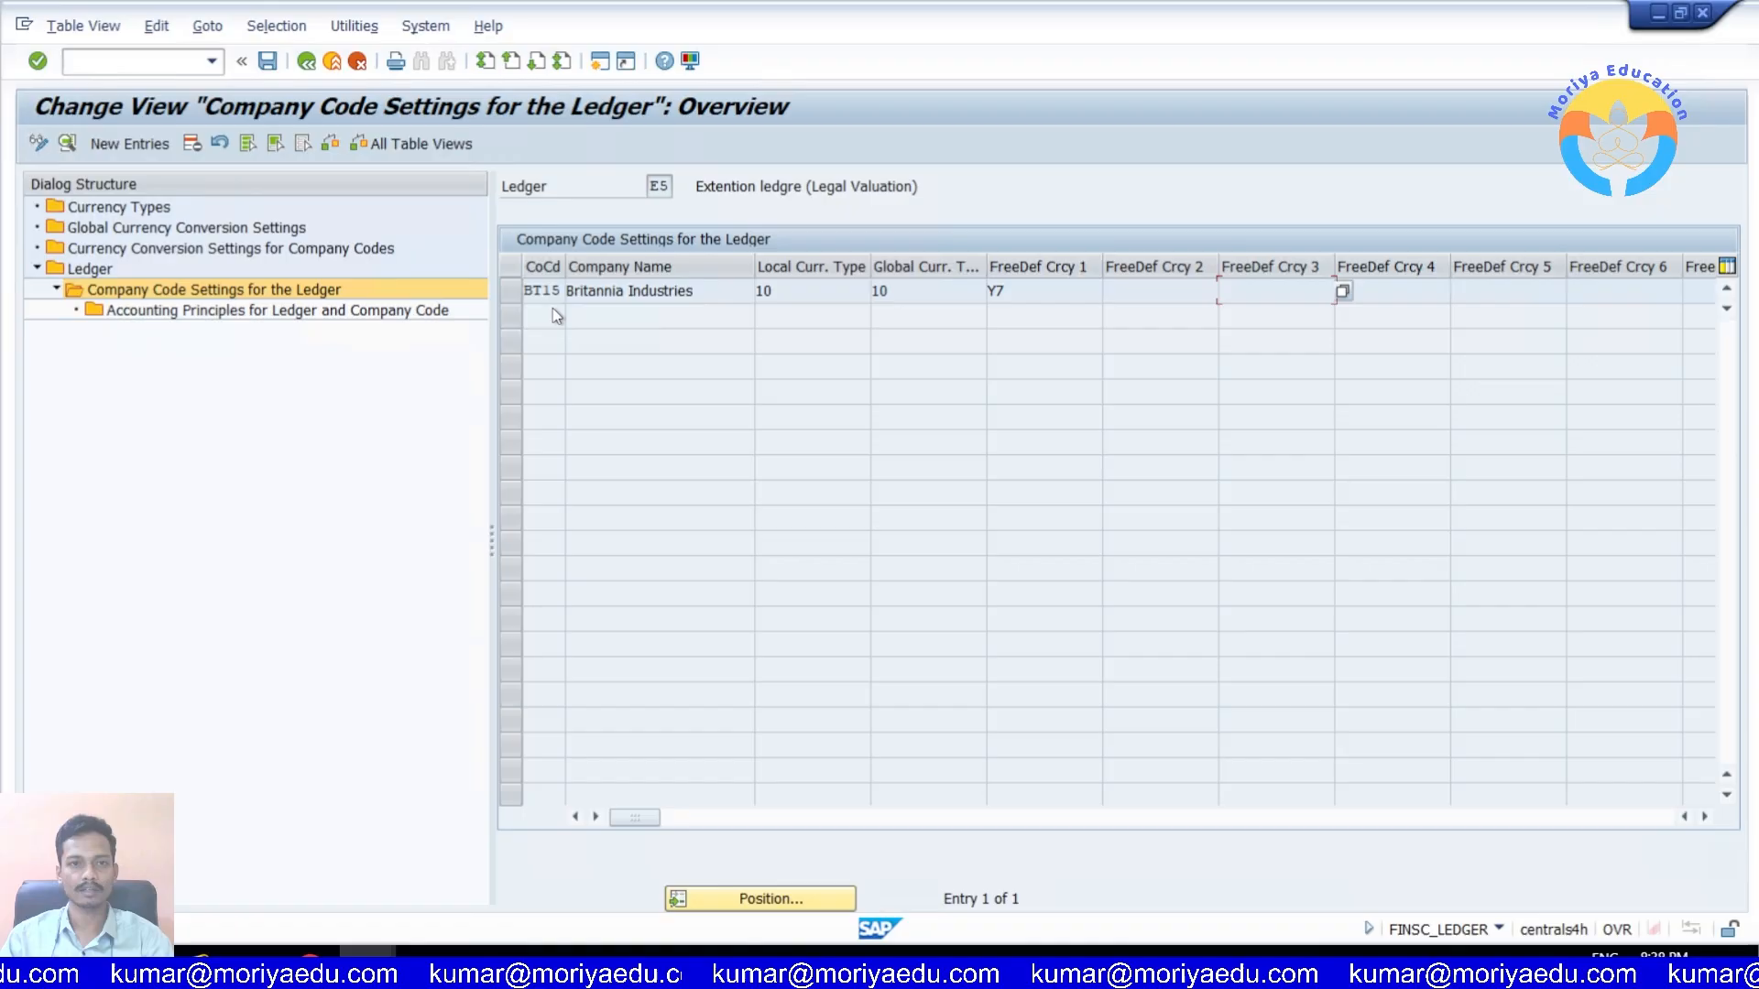
pyautogui.click(306, 61)
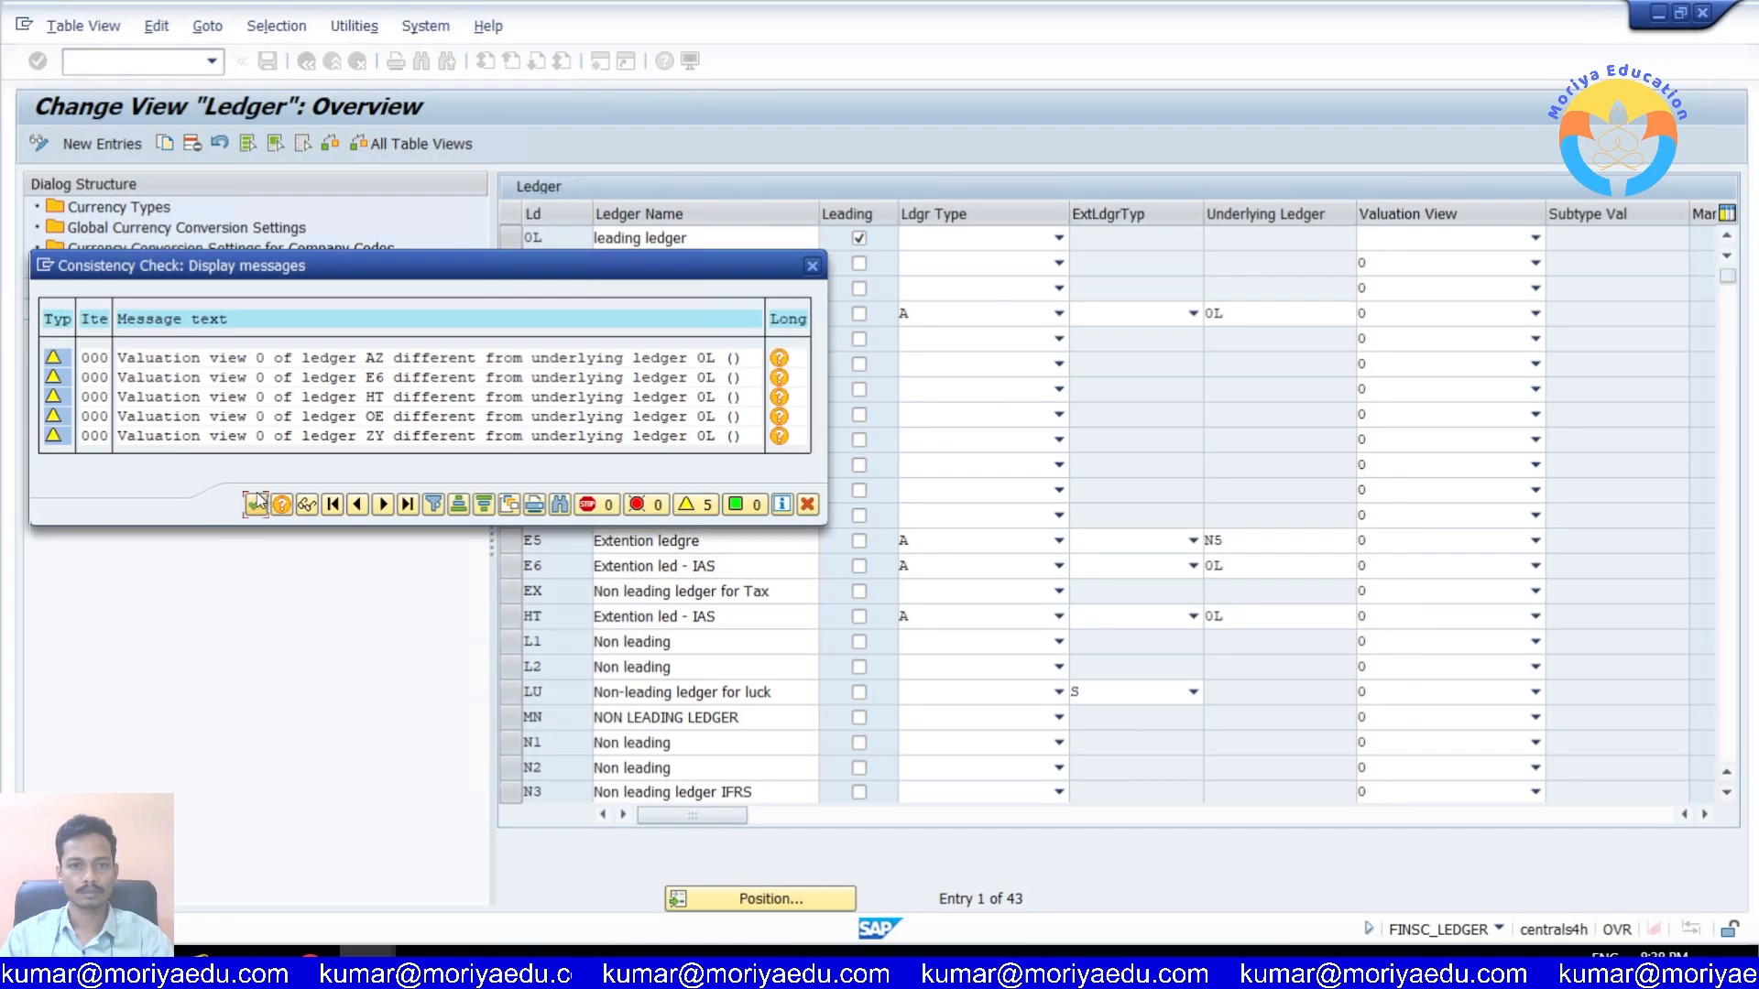
pyautogui.click(257, 504)
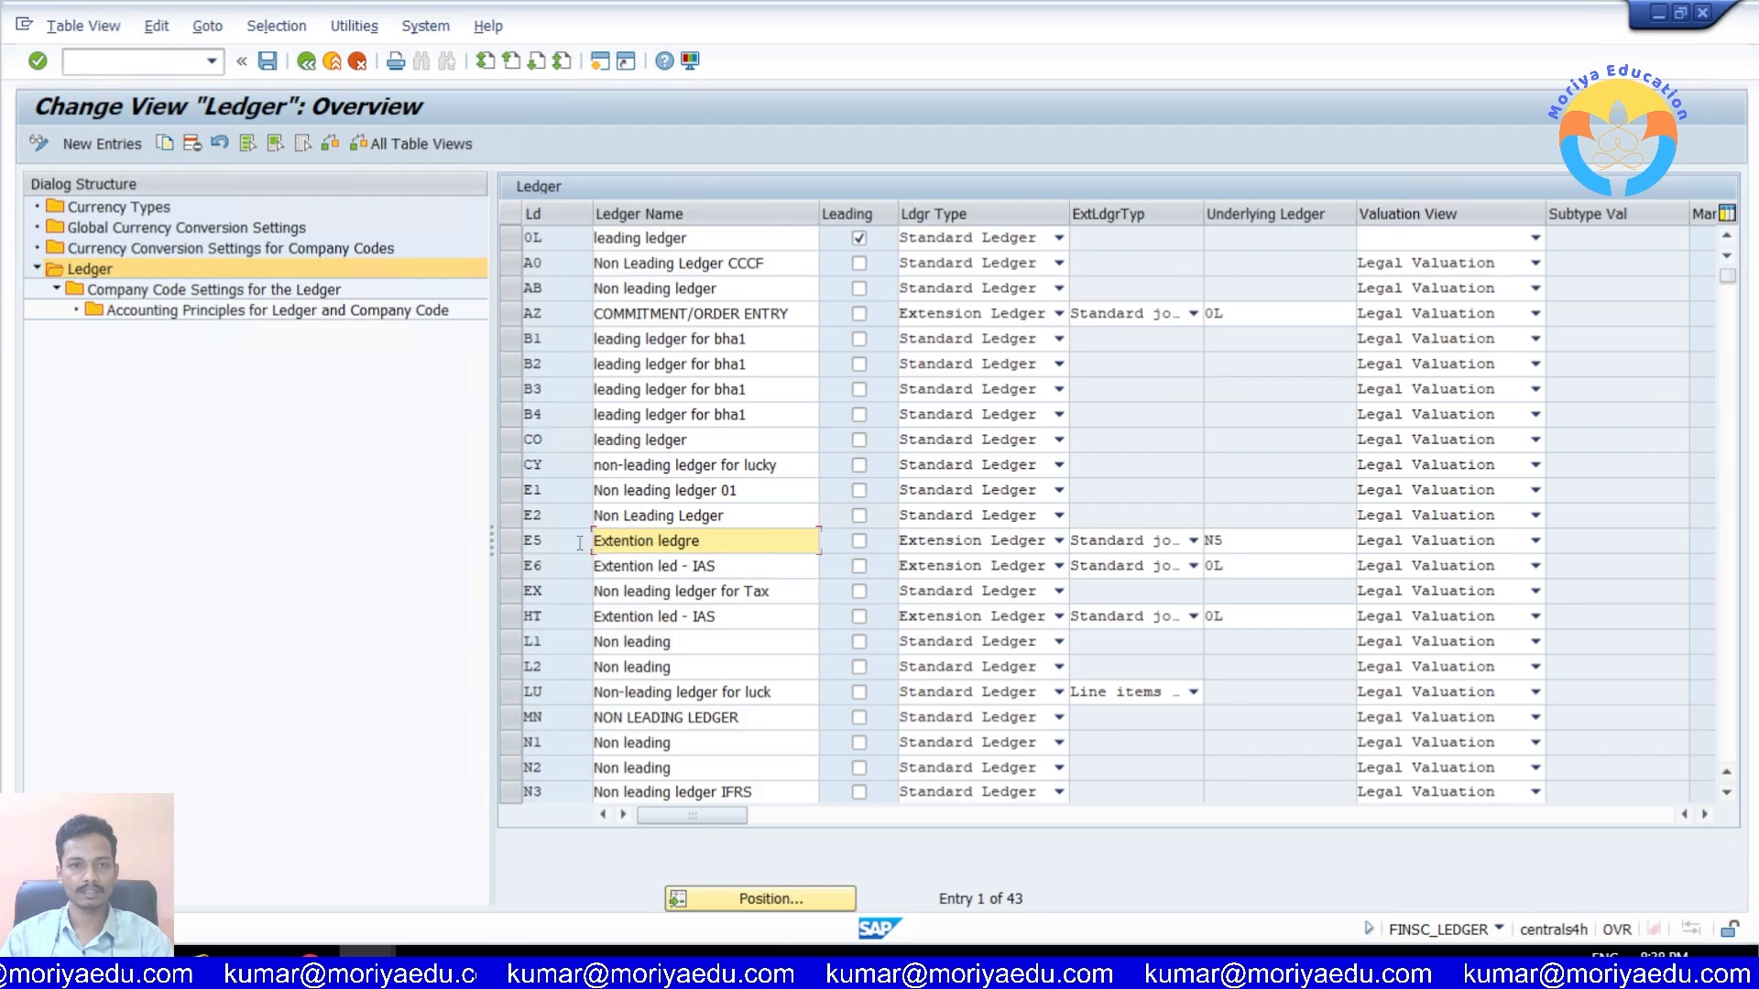
# Step: Open the Company Code Settings for extension ledger E6, acknowledge the consistency check messages and go to company code JAIN
pyautogui.click(518, 571)
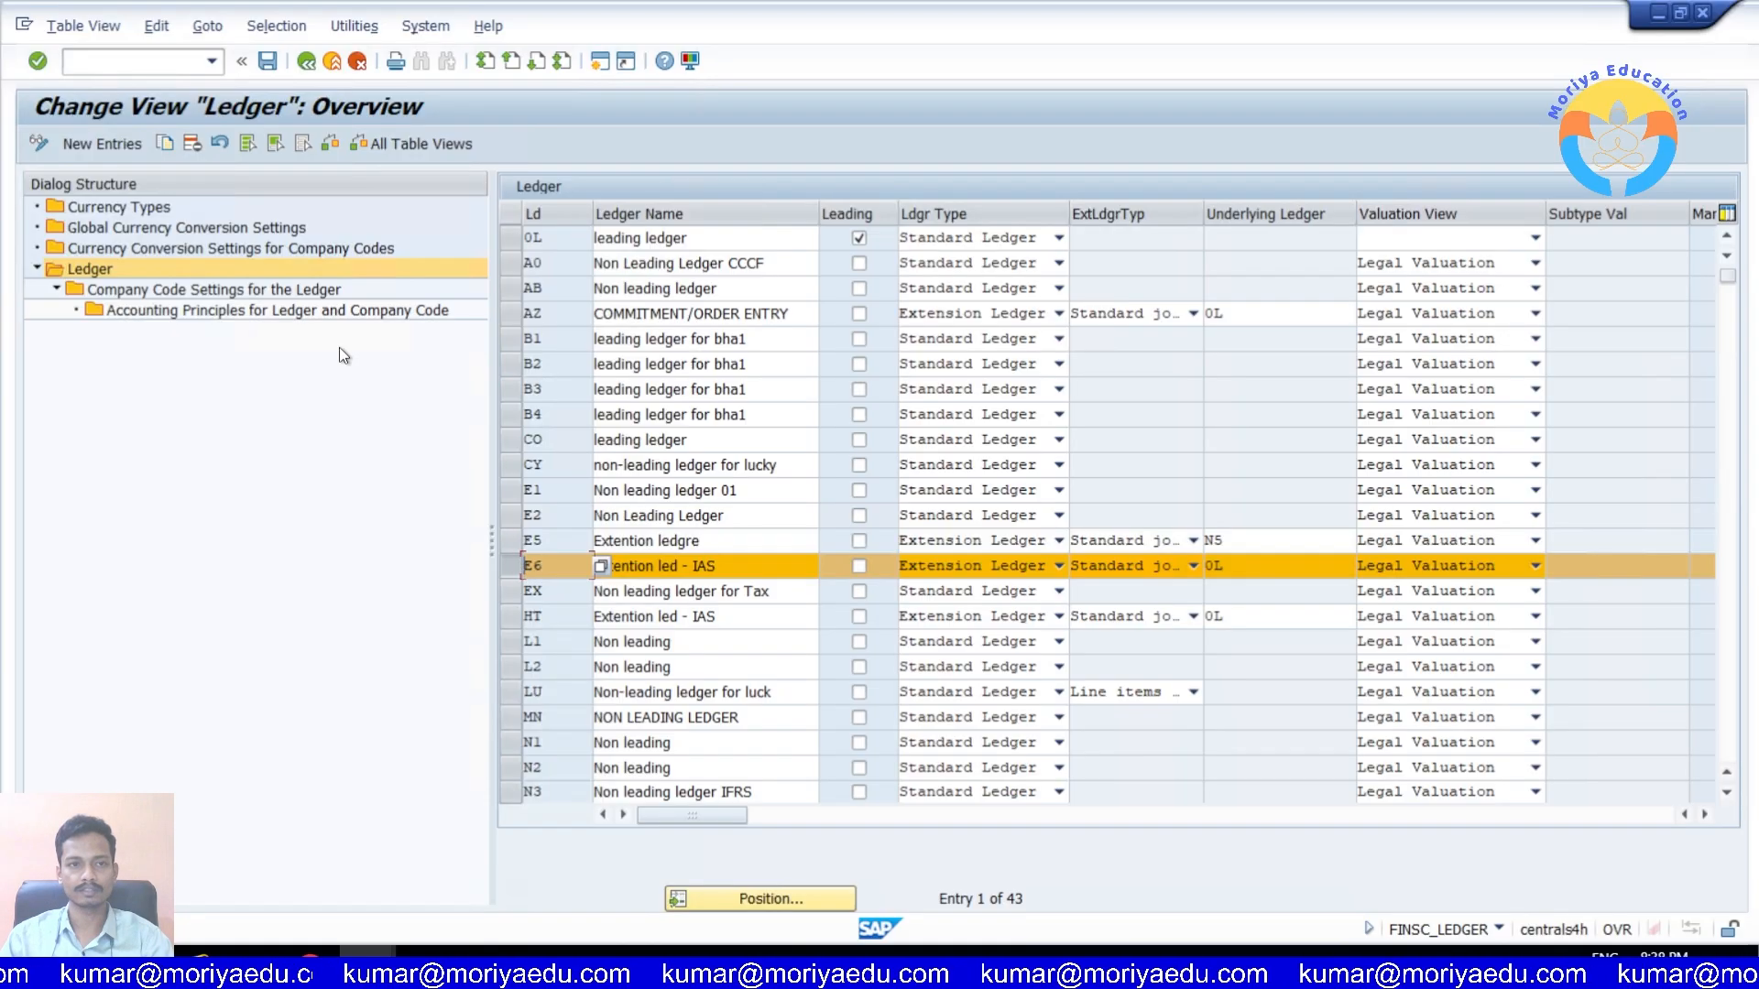
pyautogui.doubleClick(258, 295)
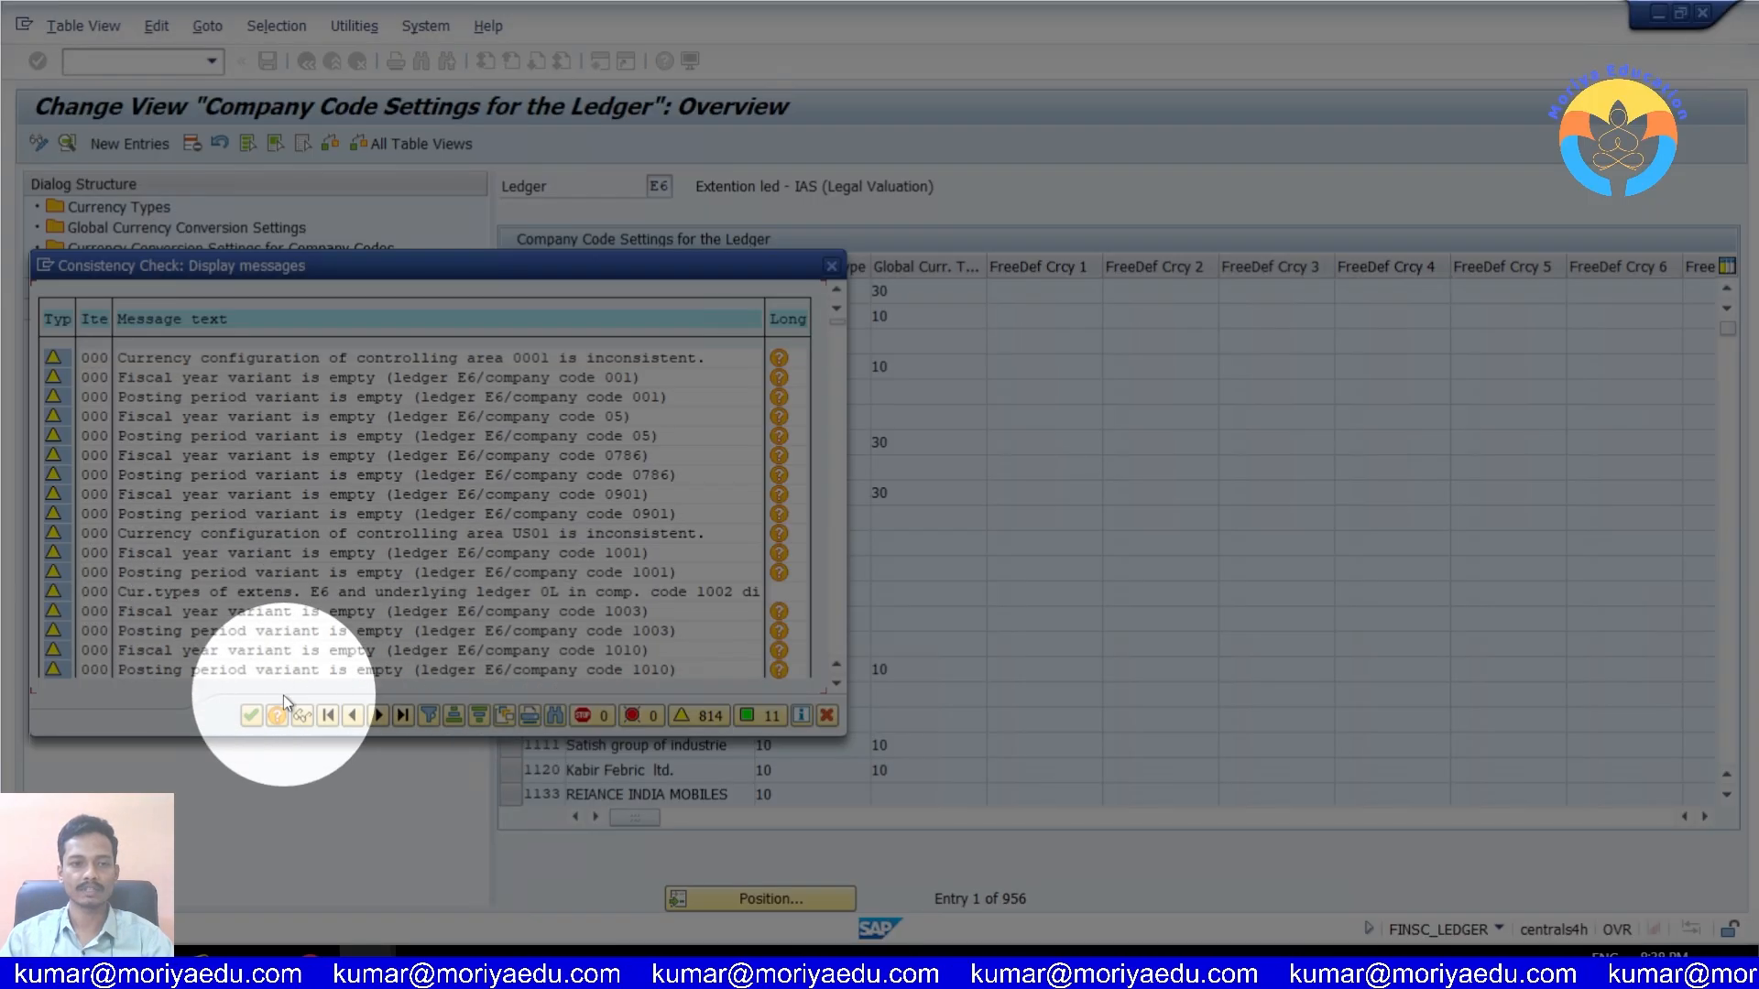
pyautogui.click(247, 717)
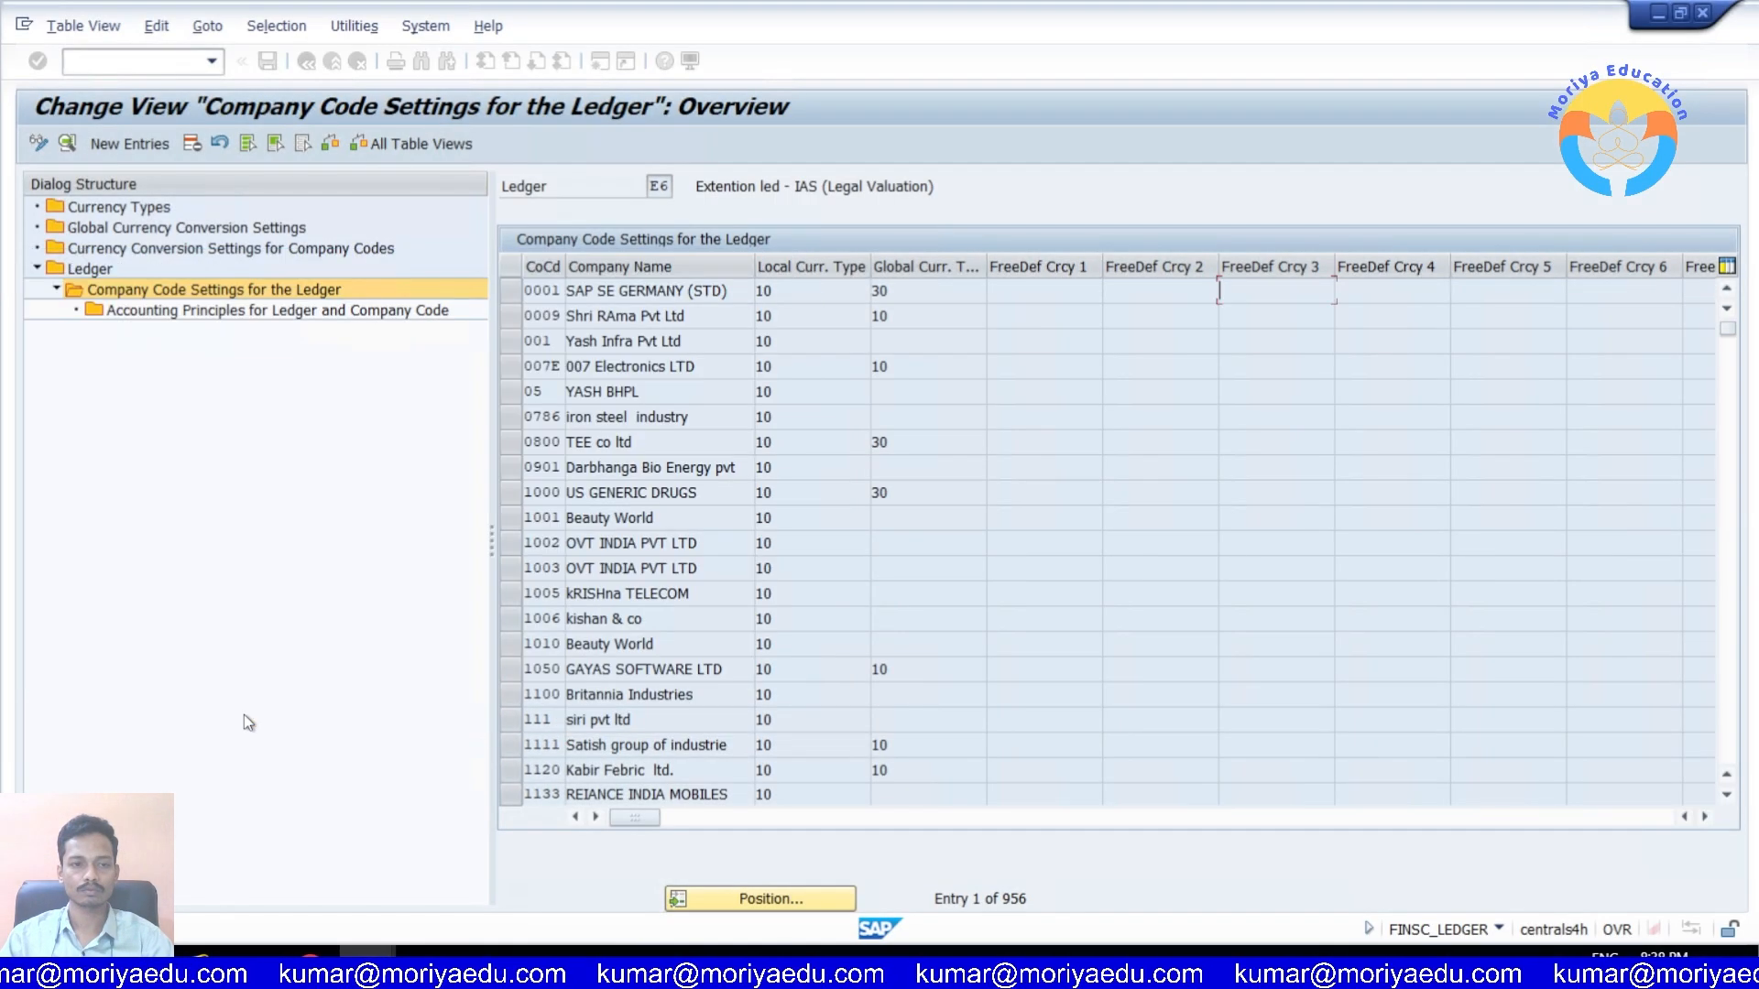
pyautogui.click(822, 904)
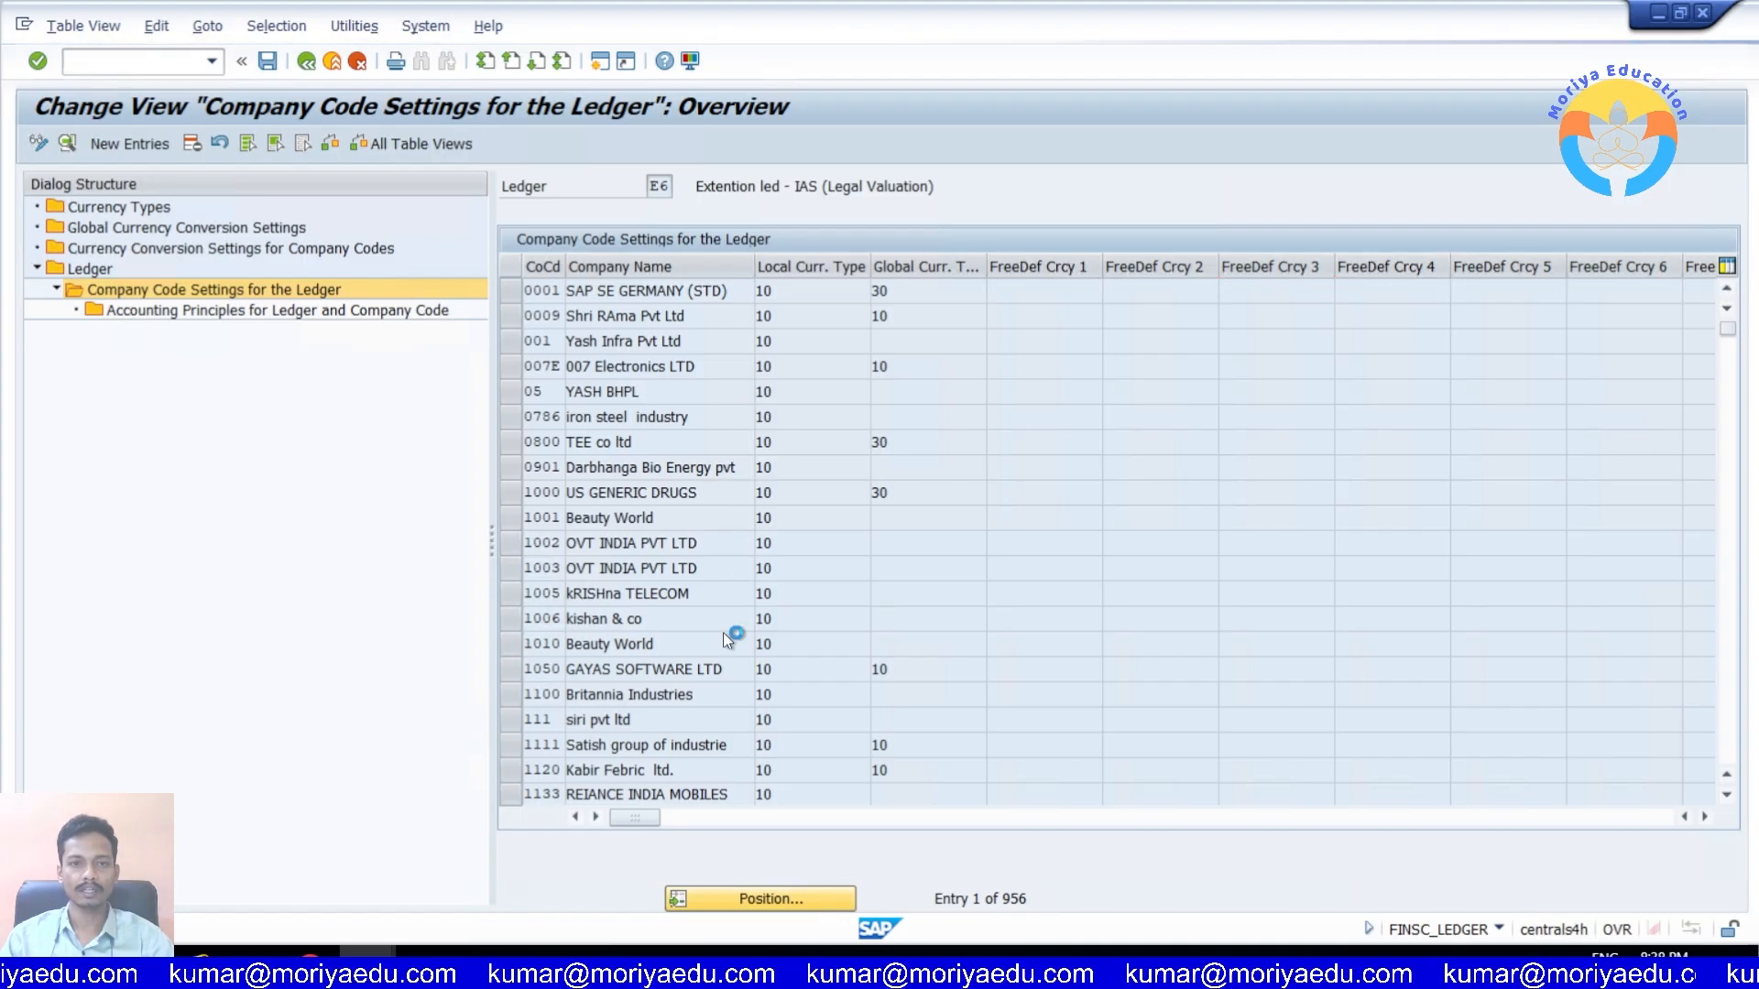
pyautogui.write('jain')
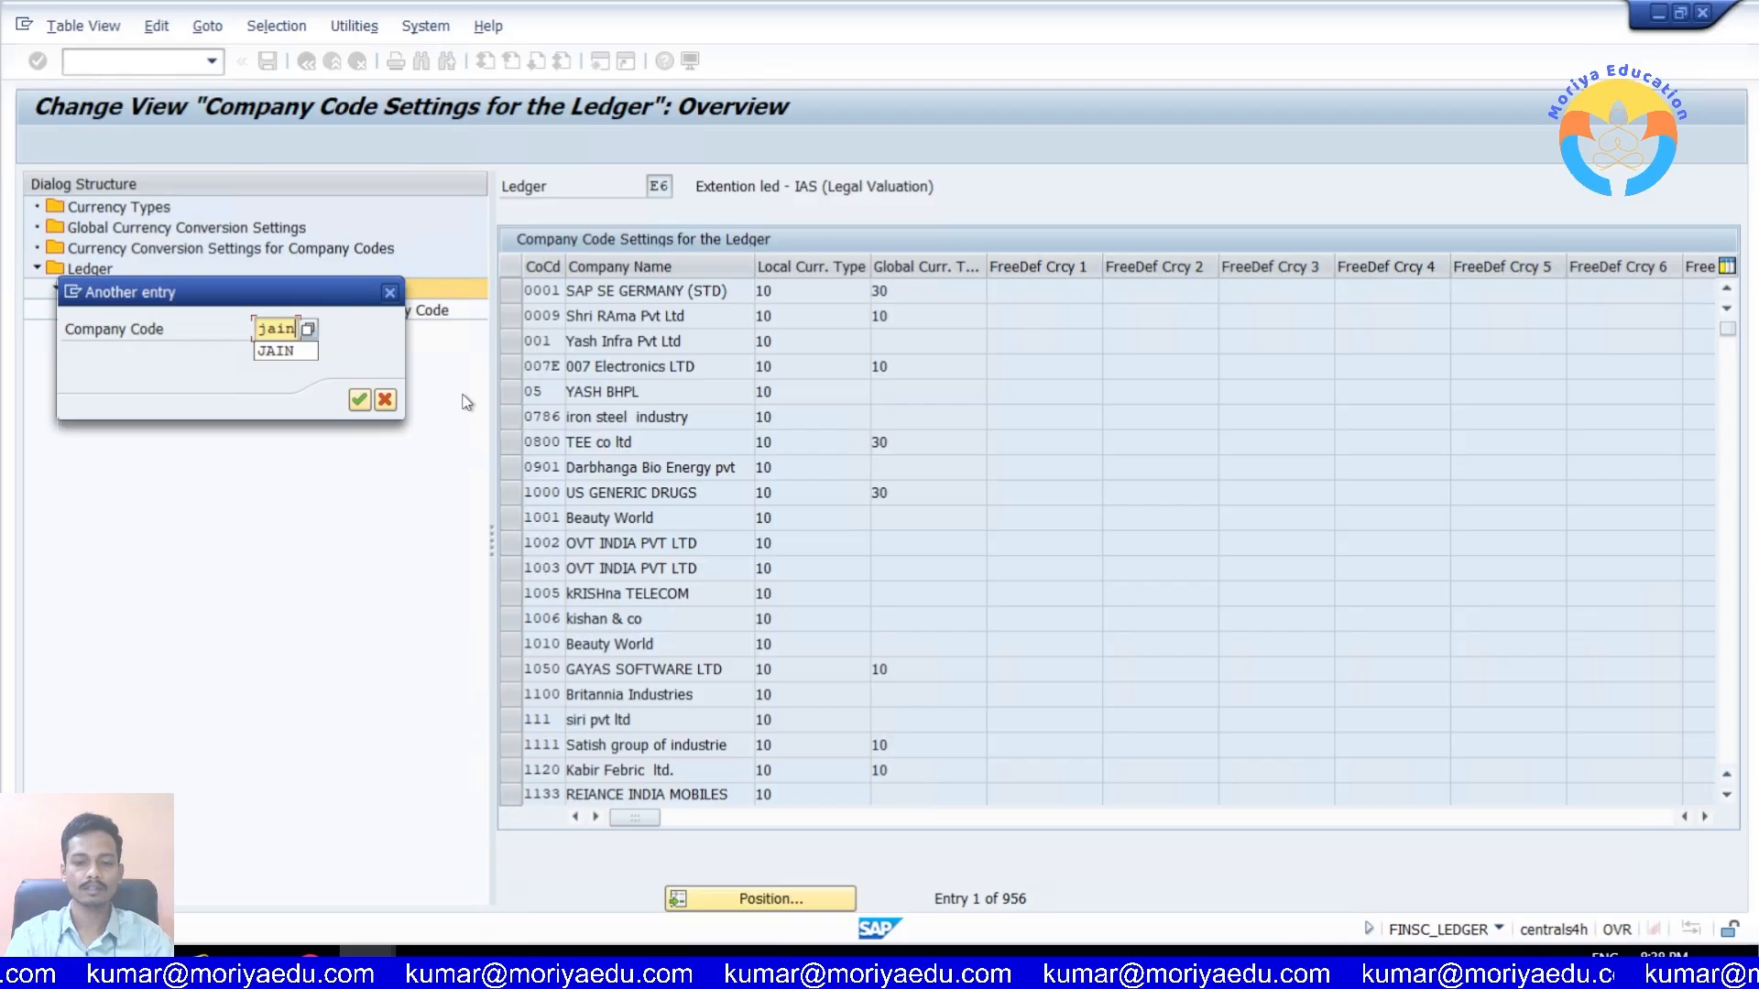
pyautogui.press('Return')
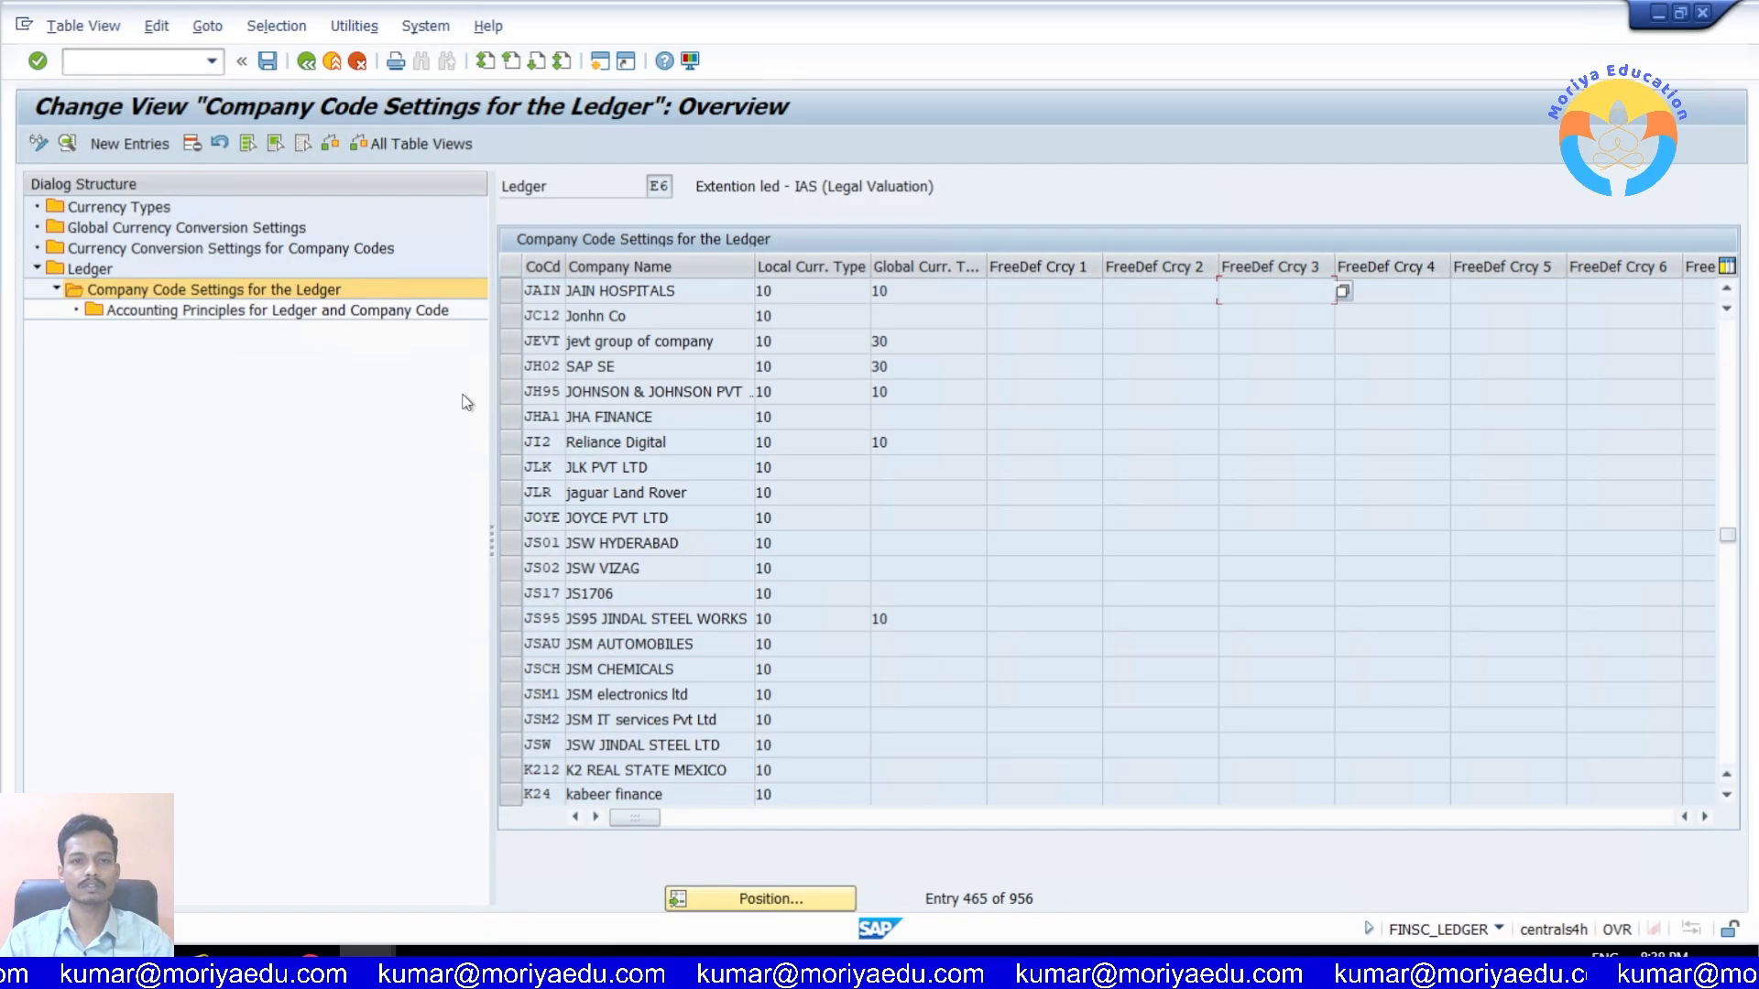
# Step: Delete the JAIN entry from ledger E6's company code settings and return to the ledger list
pyautogui.click(509, 290)
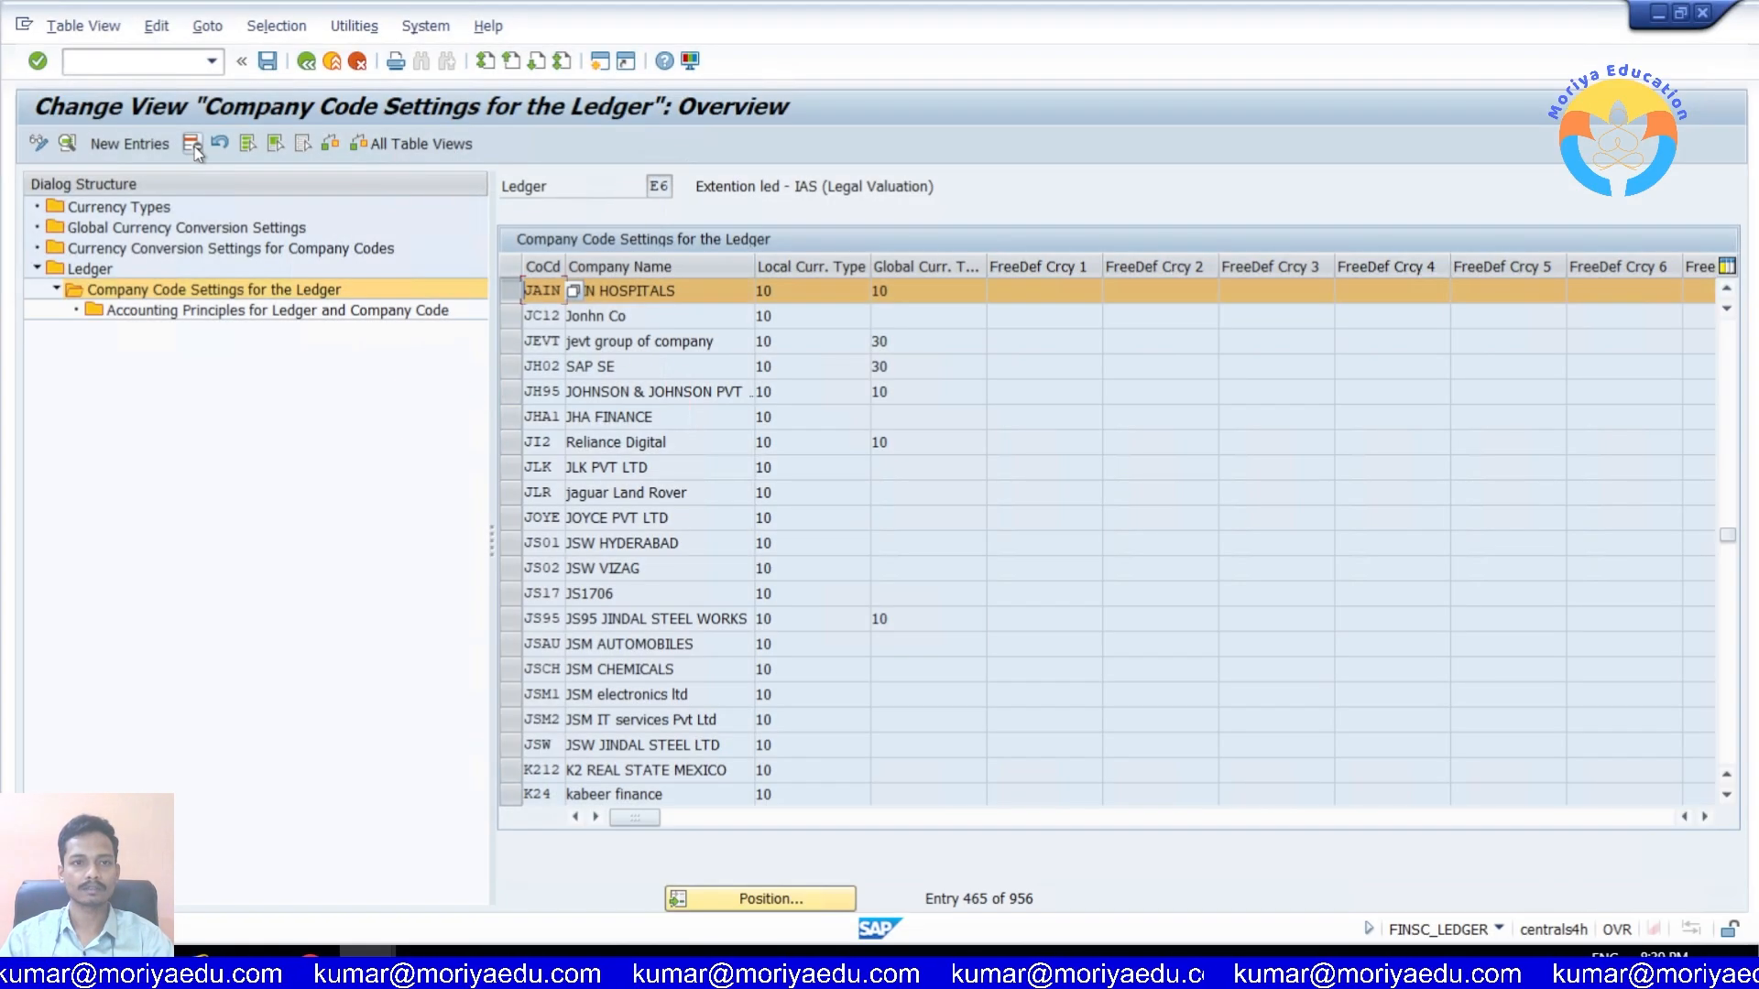
pyautogui.click(192, 146)
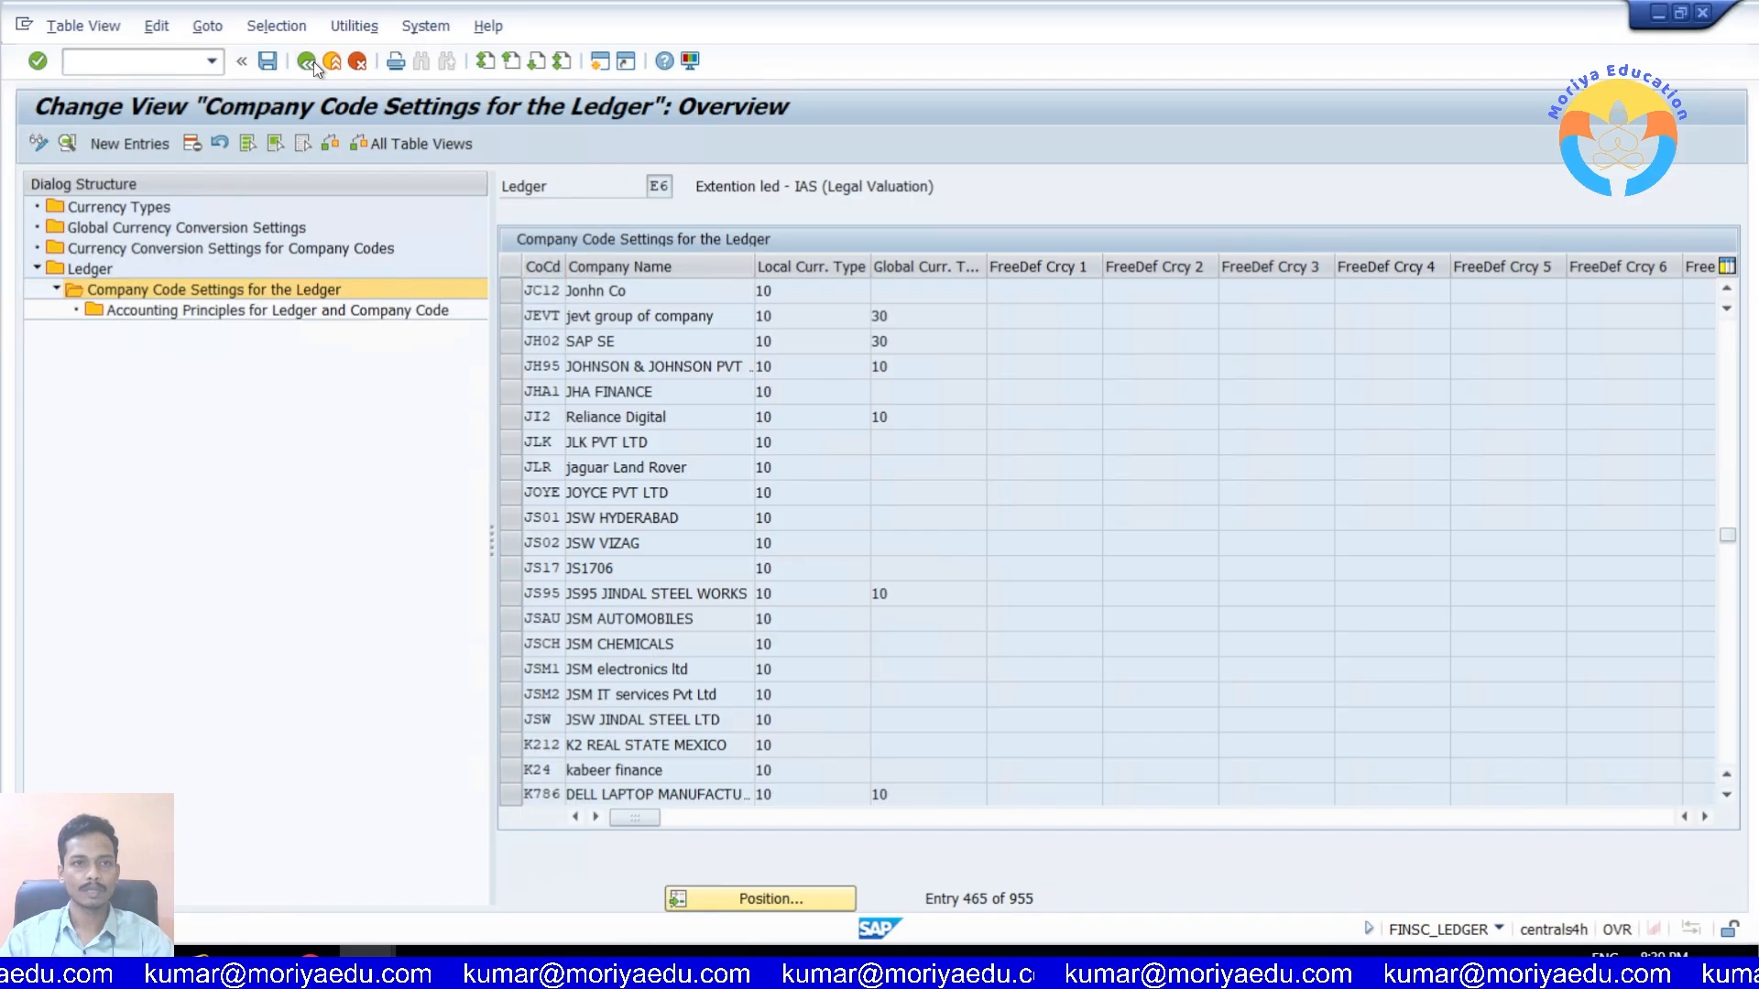
pyautogui.click(311, 63)
pyautogui.click(252, 504)
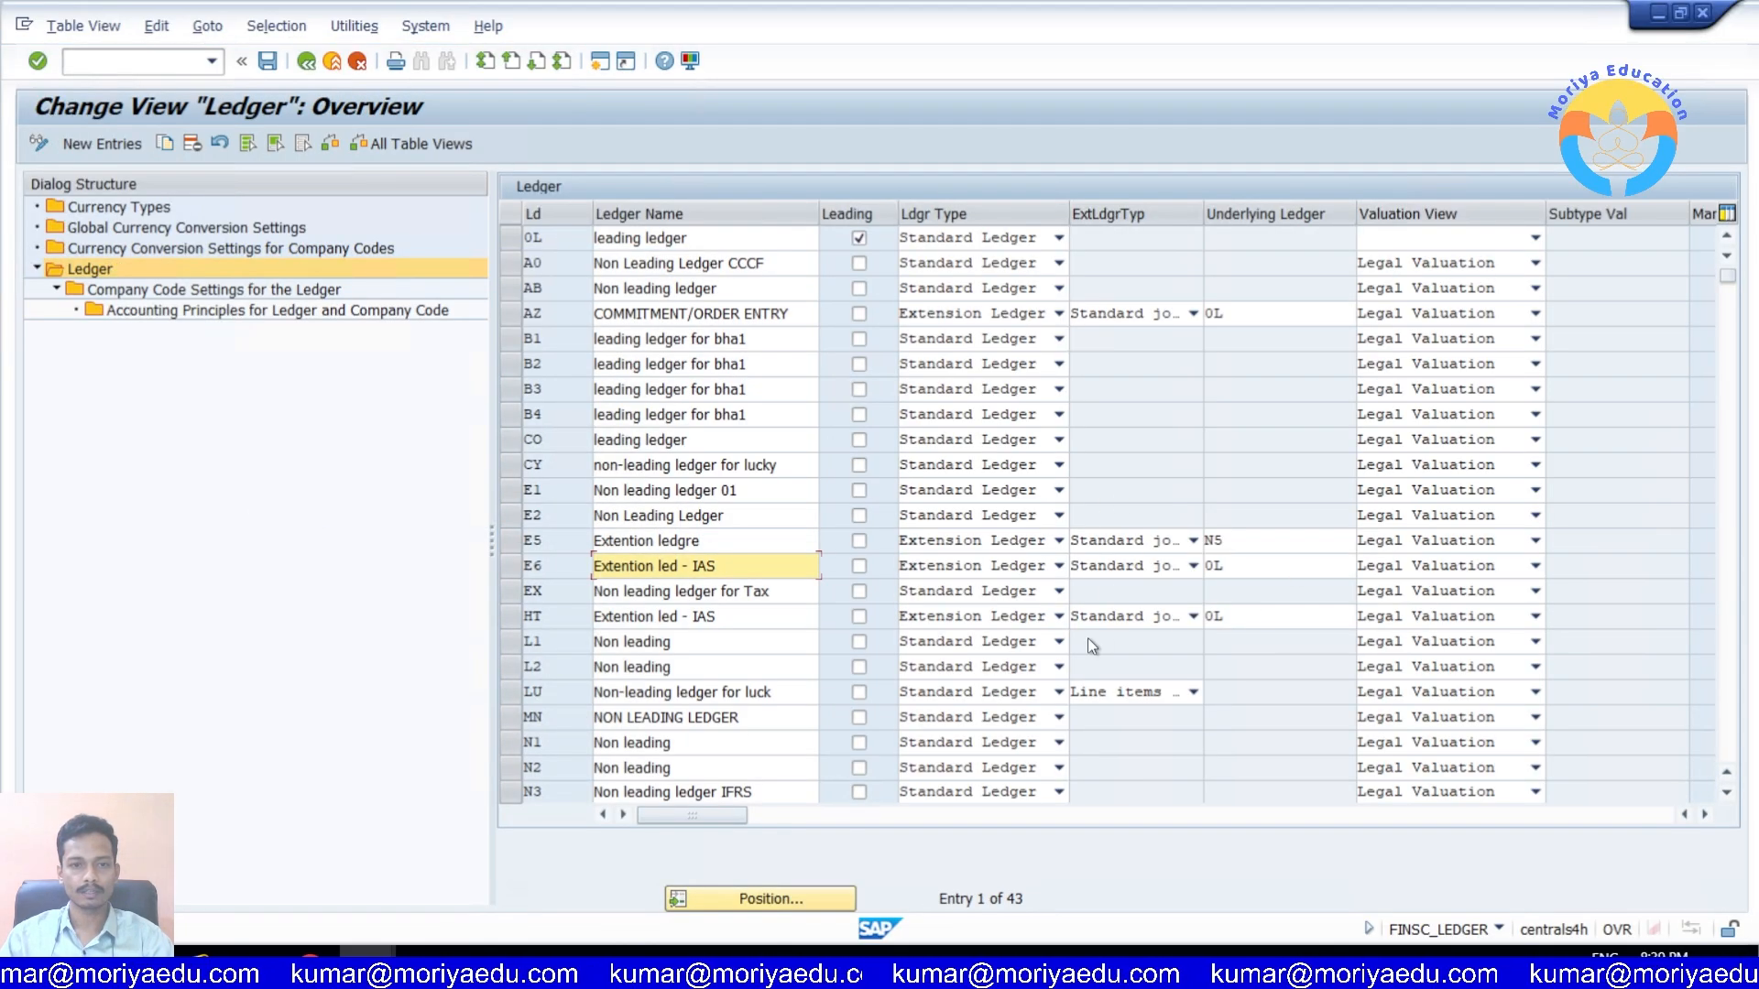
# Step: Open the Company Code Settings for extension ledger HT, acknowledge the consistency check messages and go to company code JAIN
pyautogui.click(591, 616)
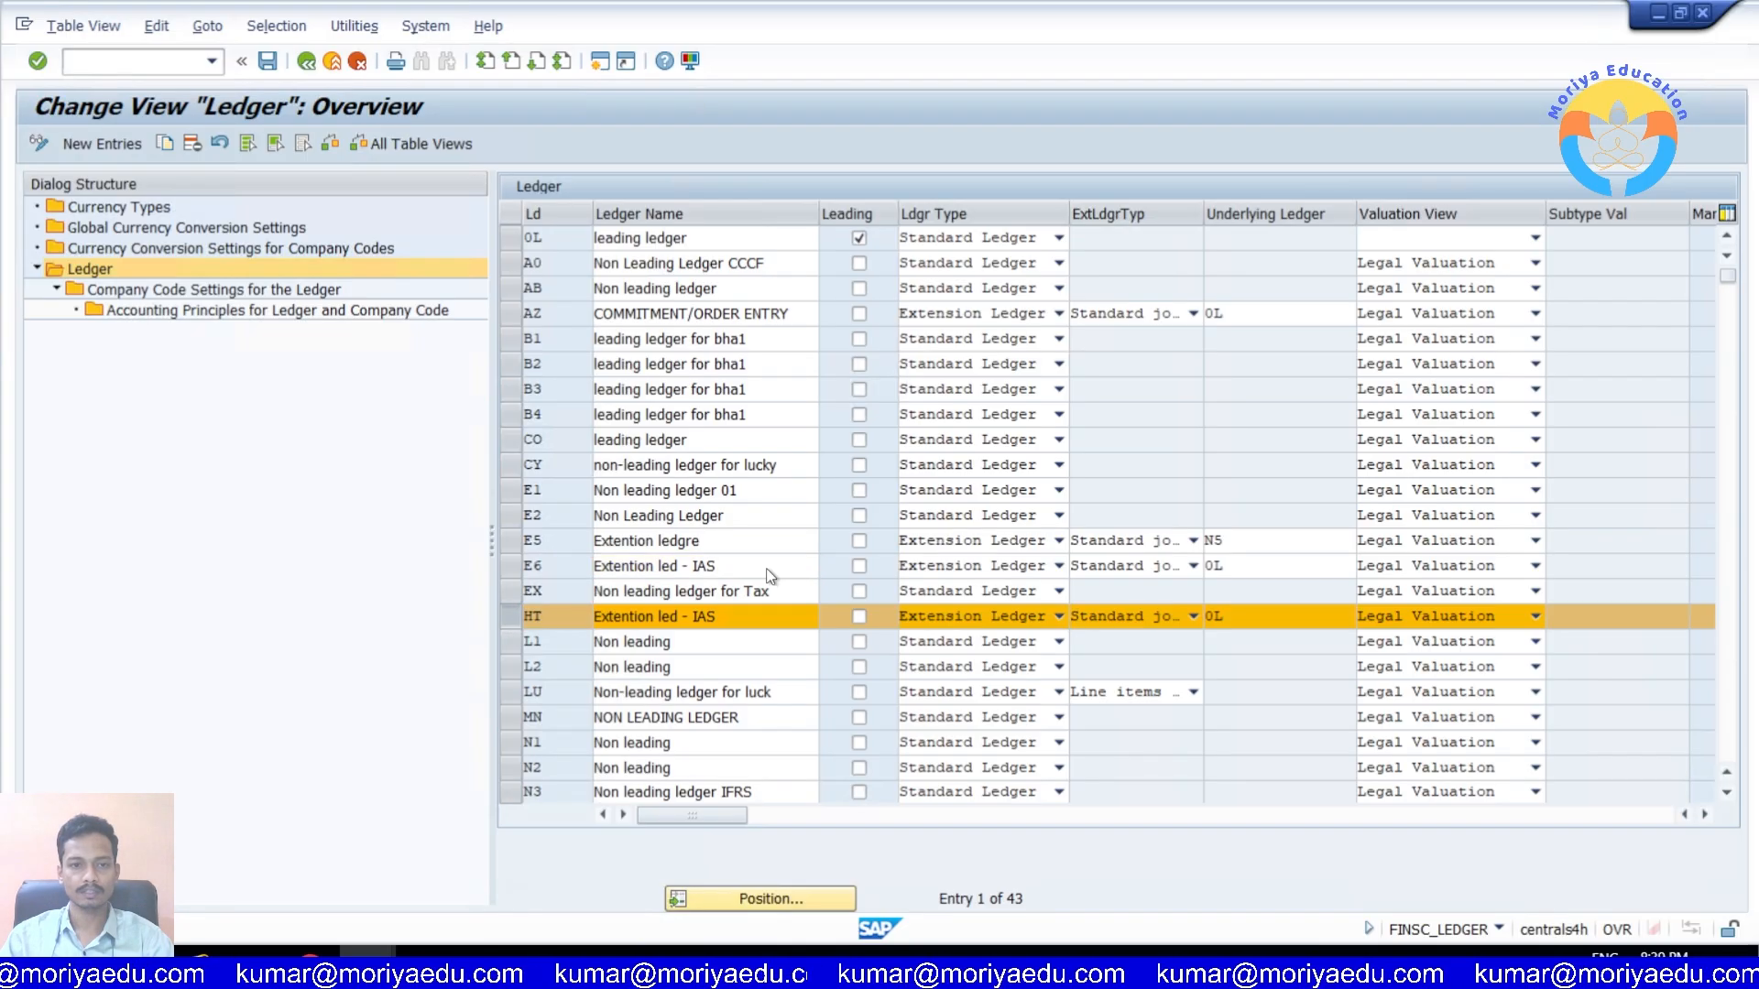
pyautogui.scroll(-1, 768, 569)
pyautogui.scroll(-1, 768, 569)
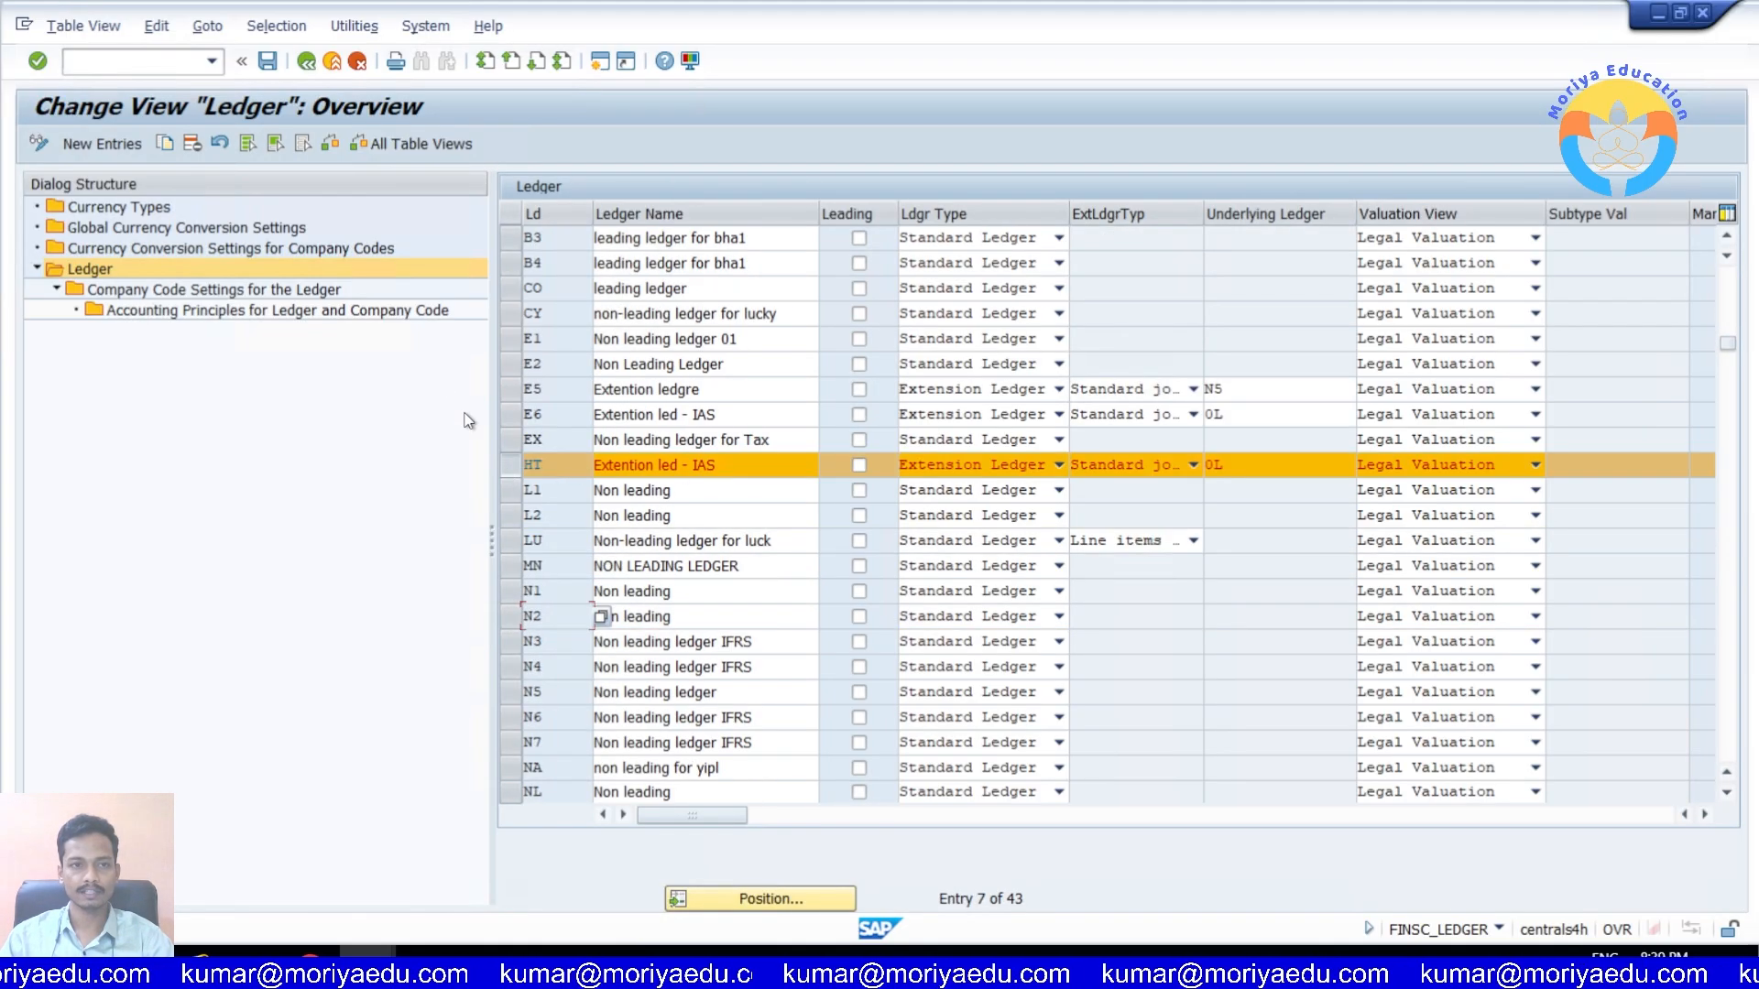
pyautogui.doubleClick(314, 290)
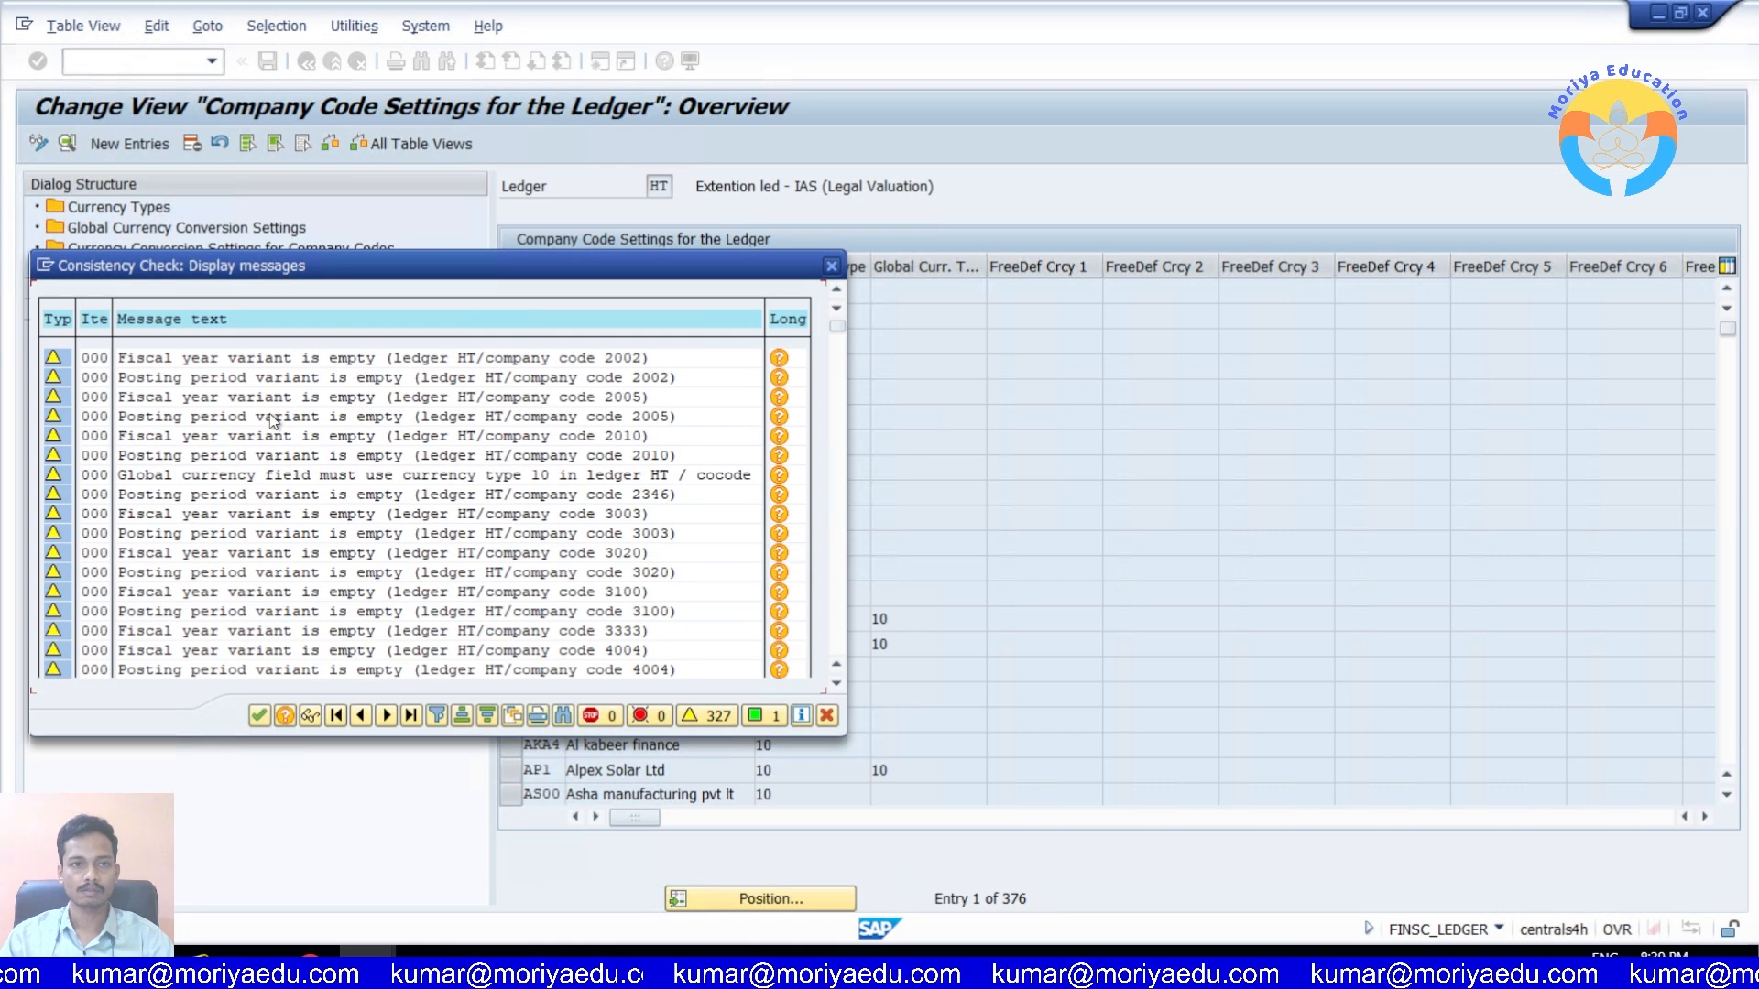
pyautogui.click(258, 715)
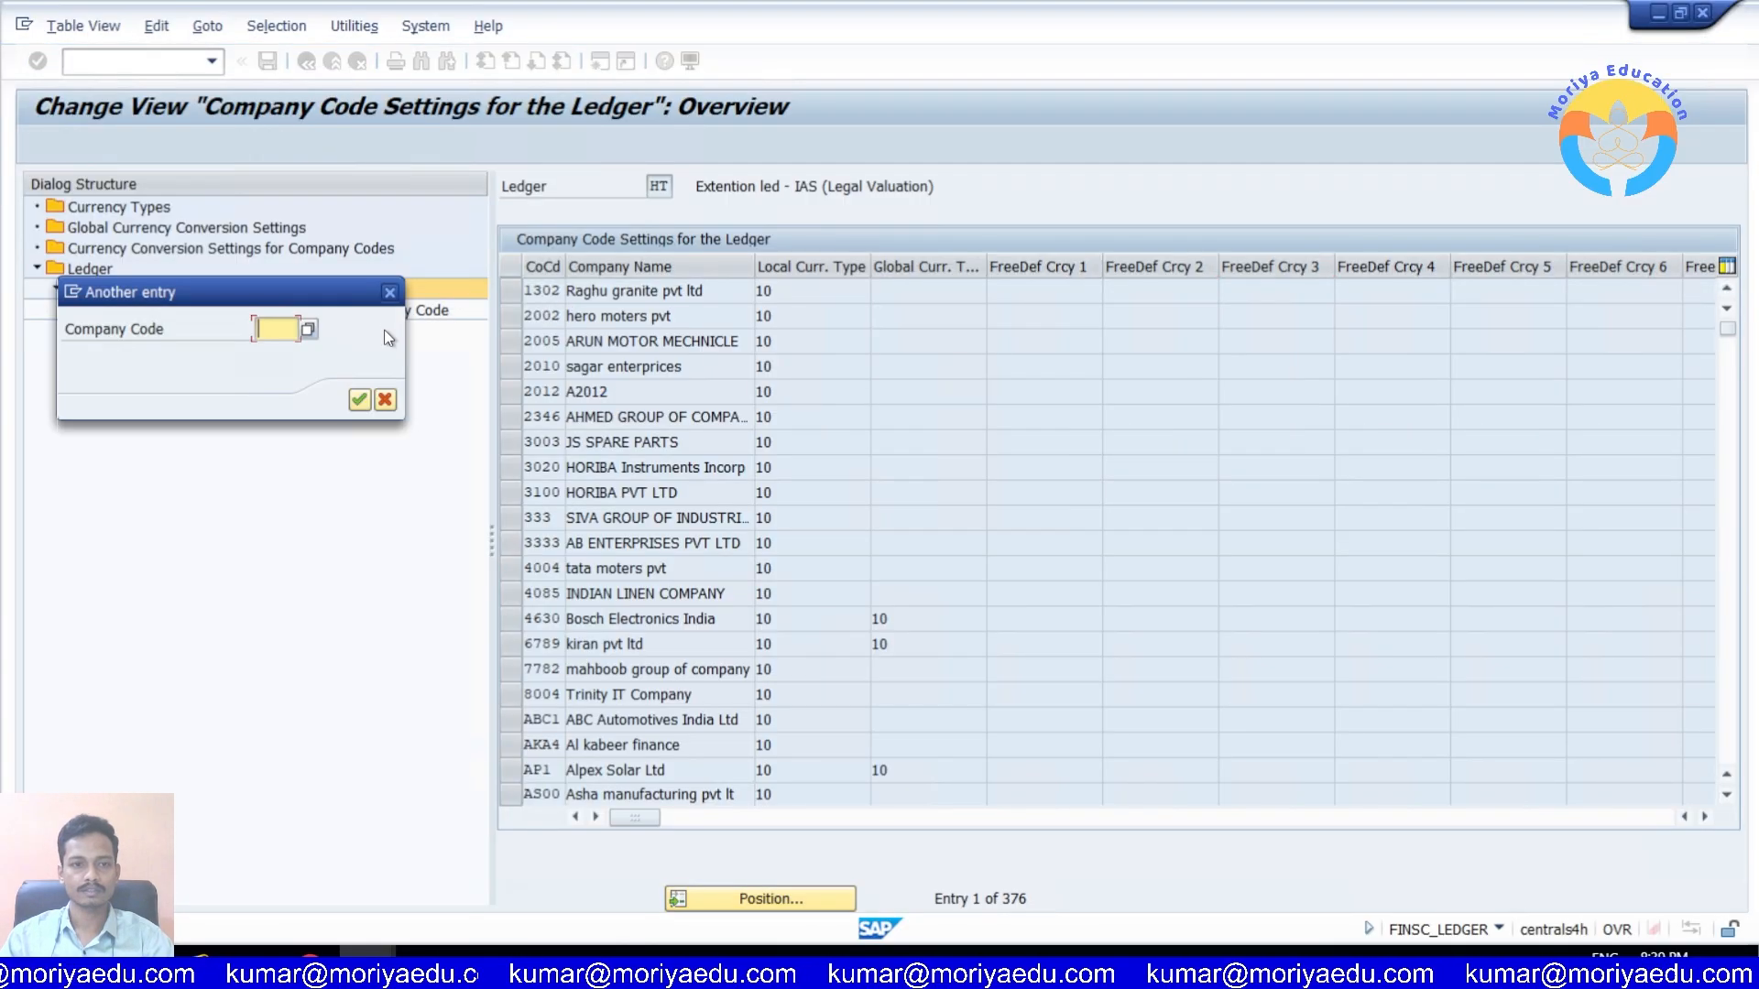
pyautogui.write('jain')
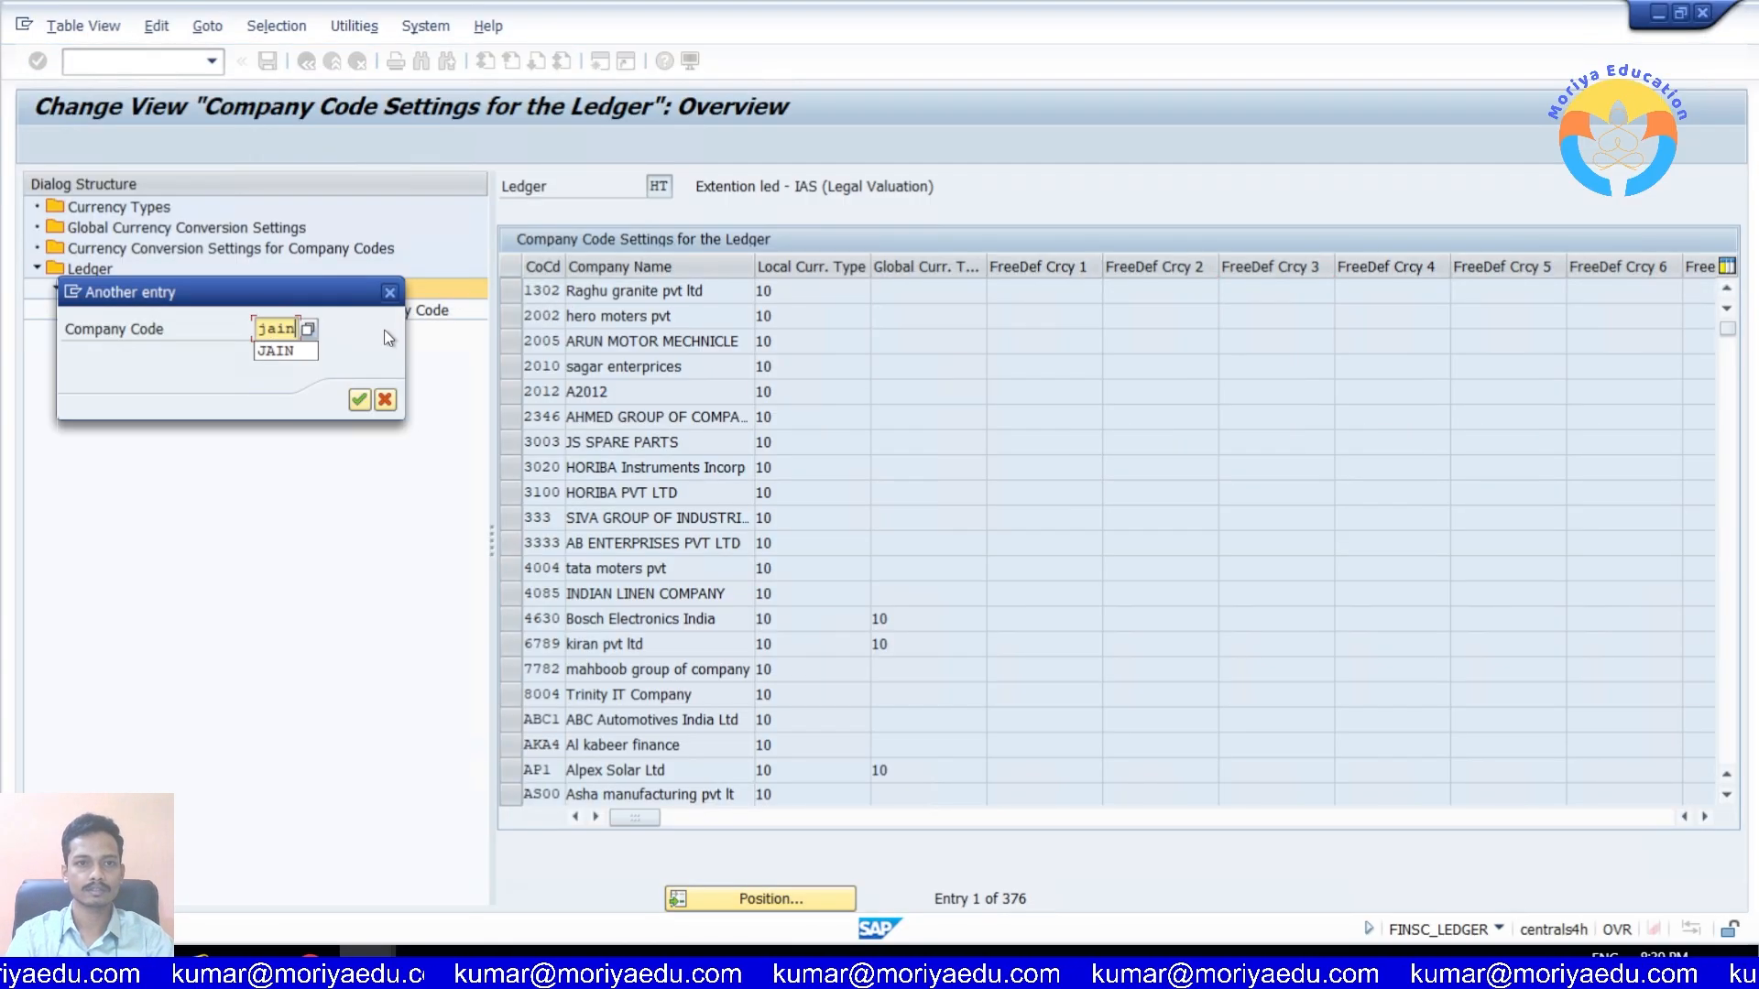
pyautogui.press('Return')
pyautogui.press('Return')
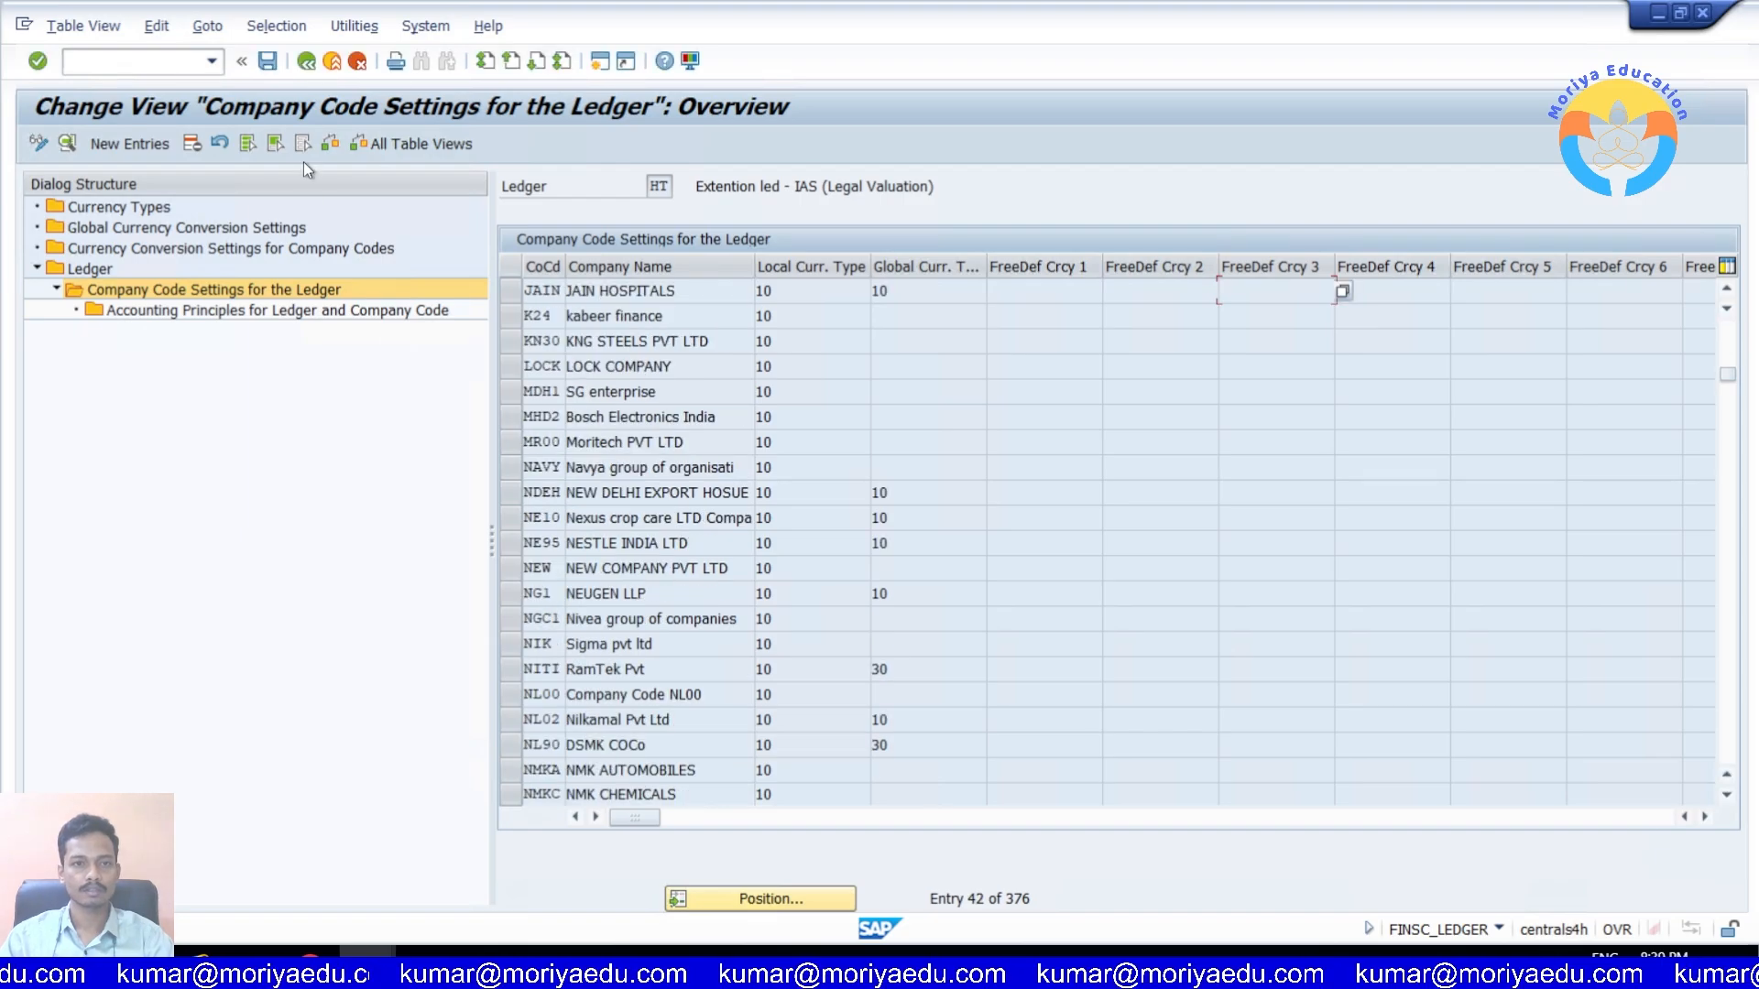
# Step: Delete the JAIN entry from ledger HT's company code settings and return to the ledger list
pyautogui.click(511, 290)
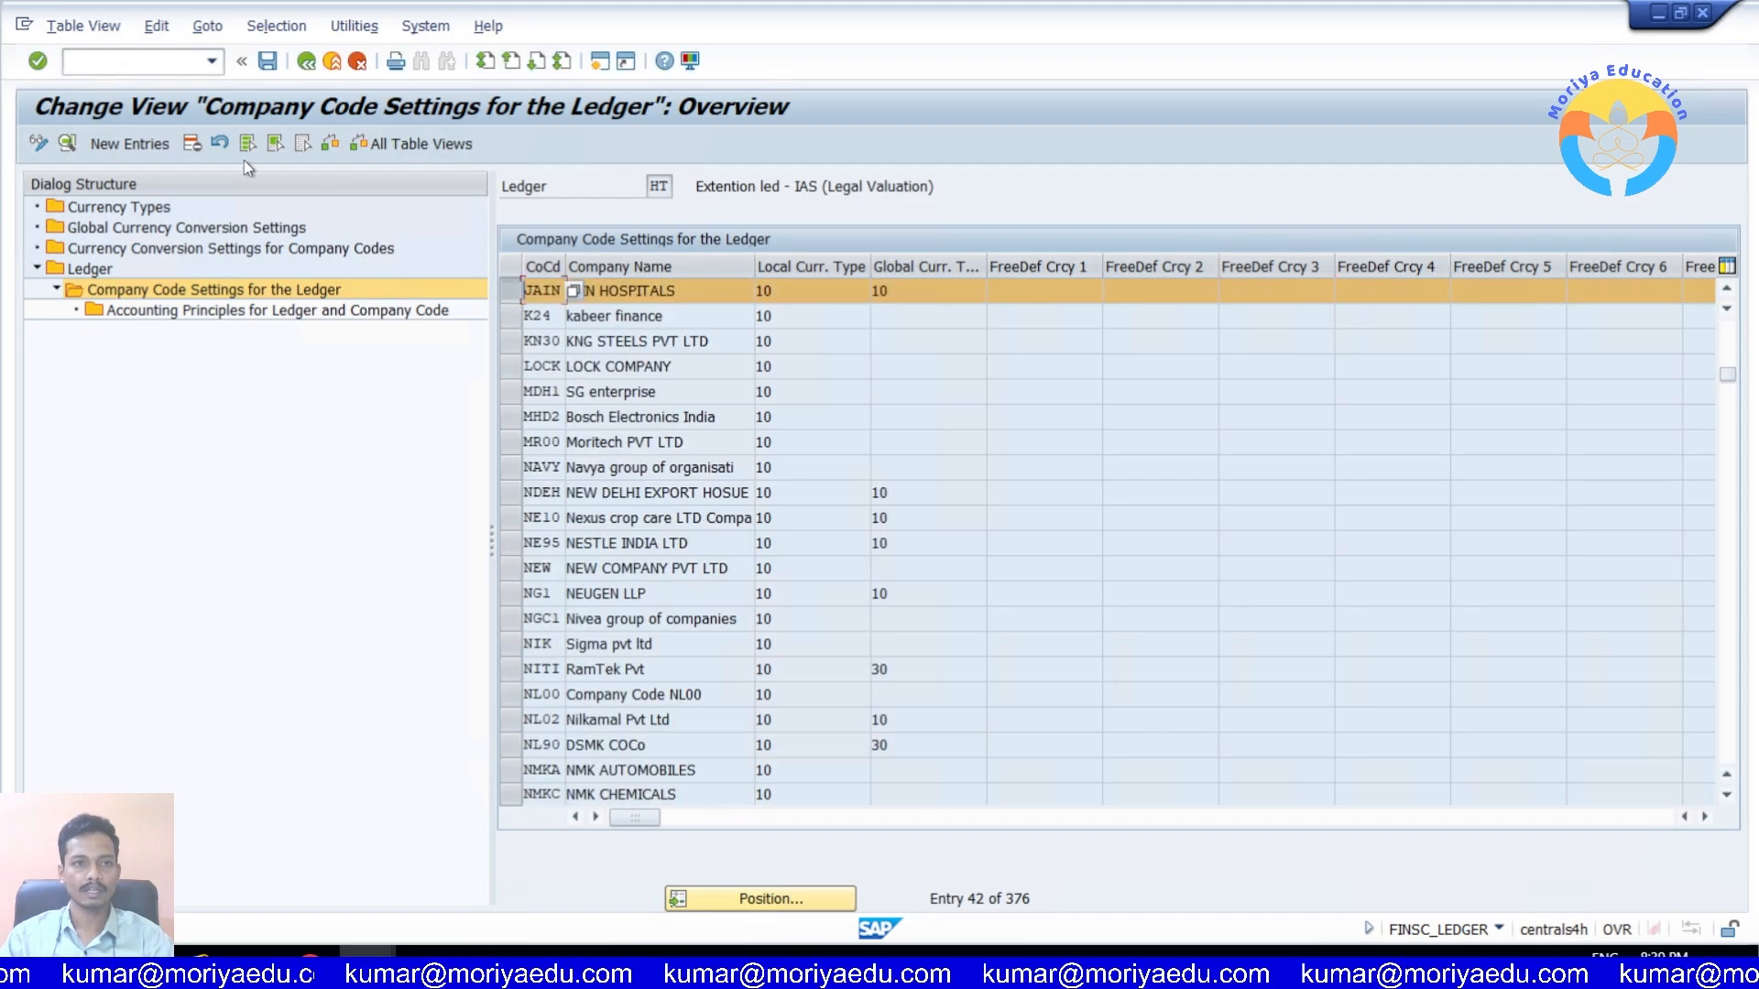
pyautogui.click(191, 144)
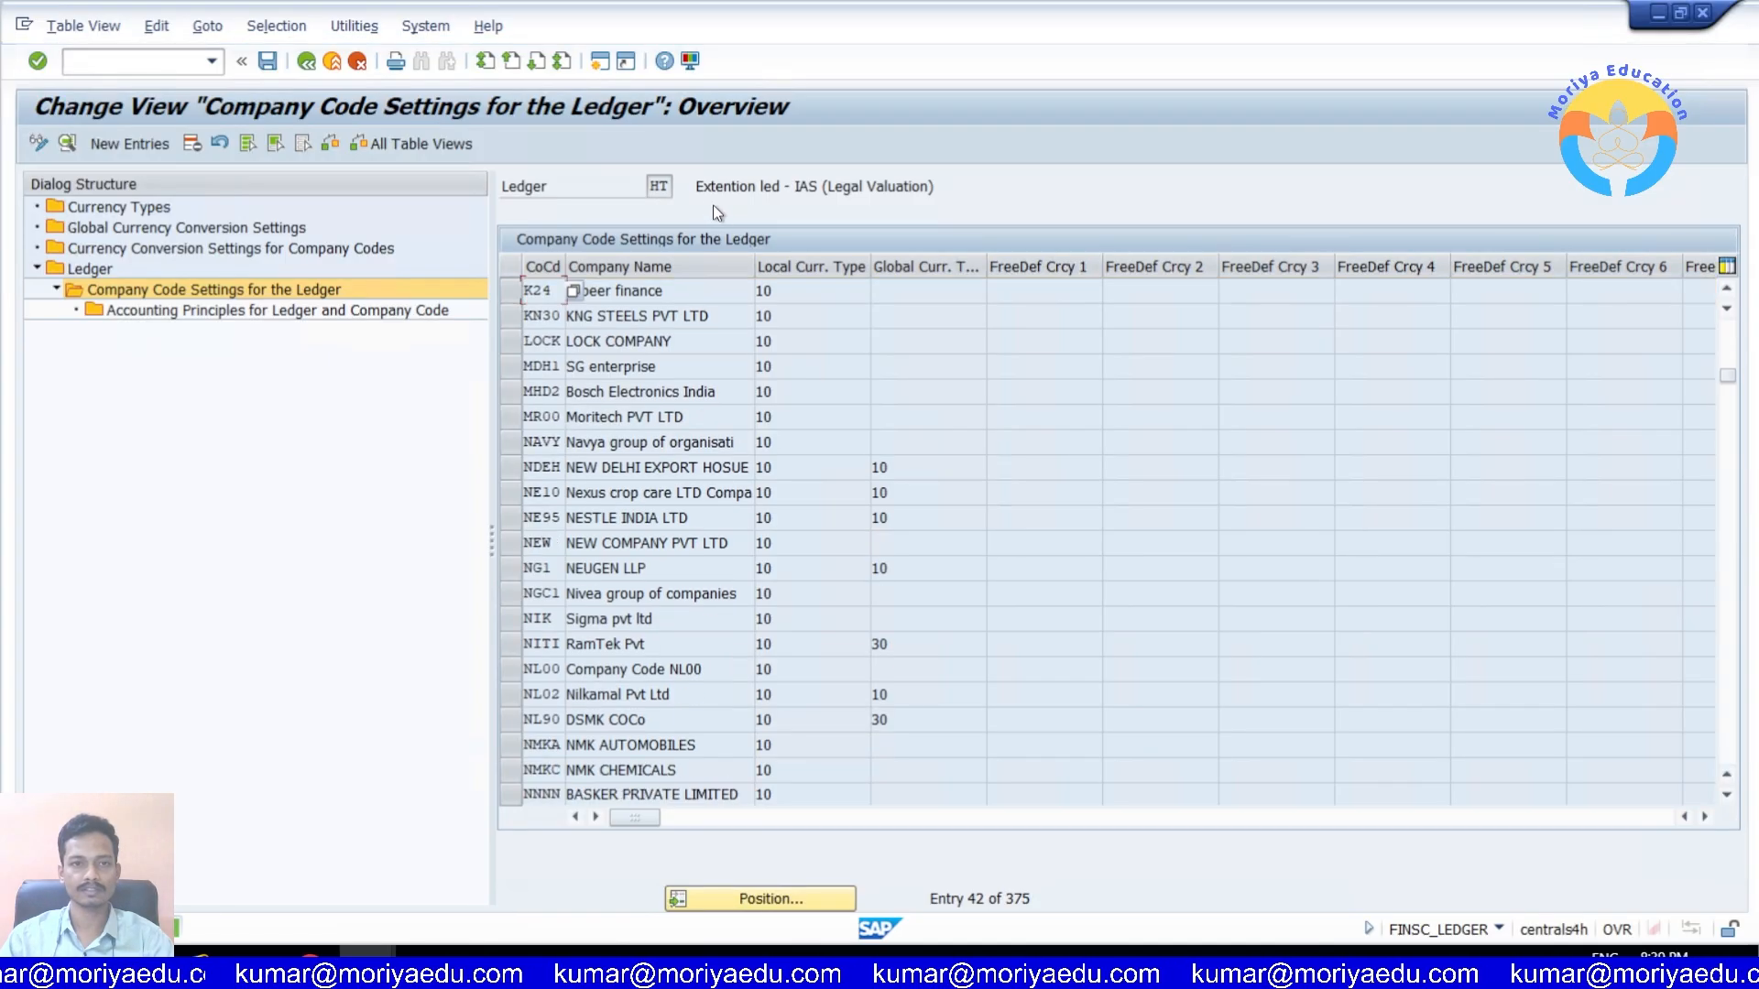
pyautogui.click(306, 61)
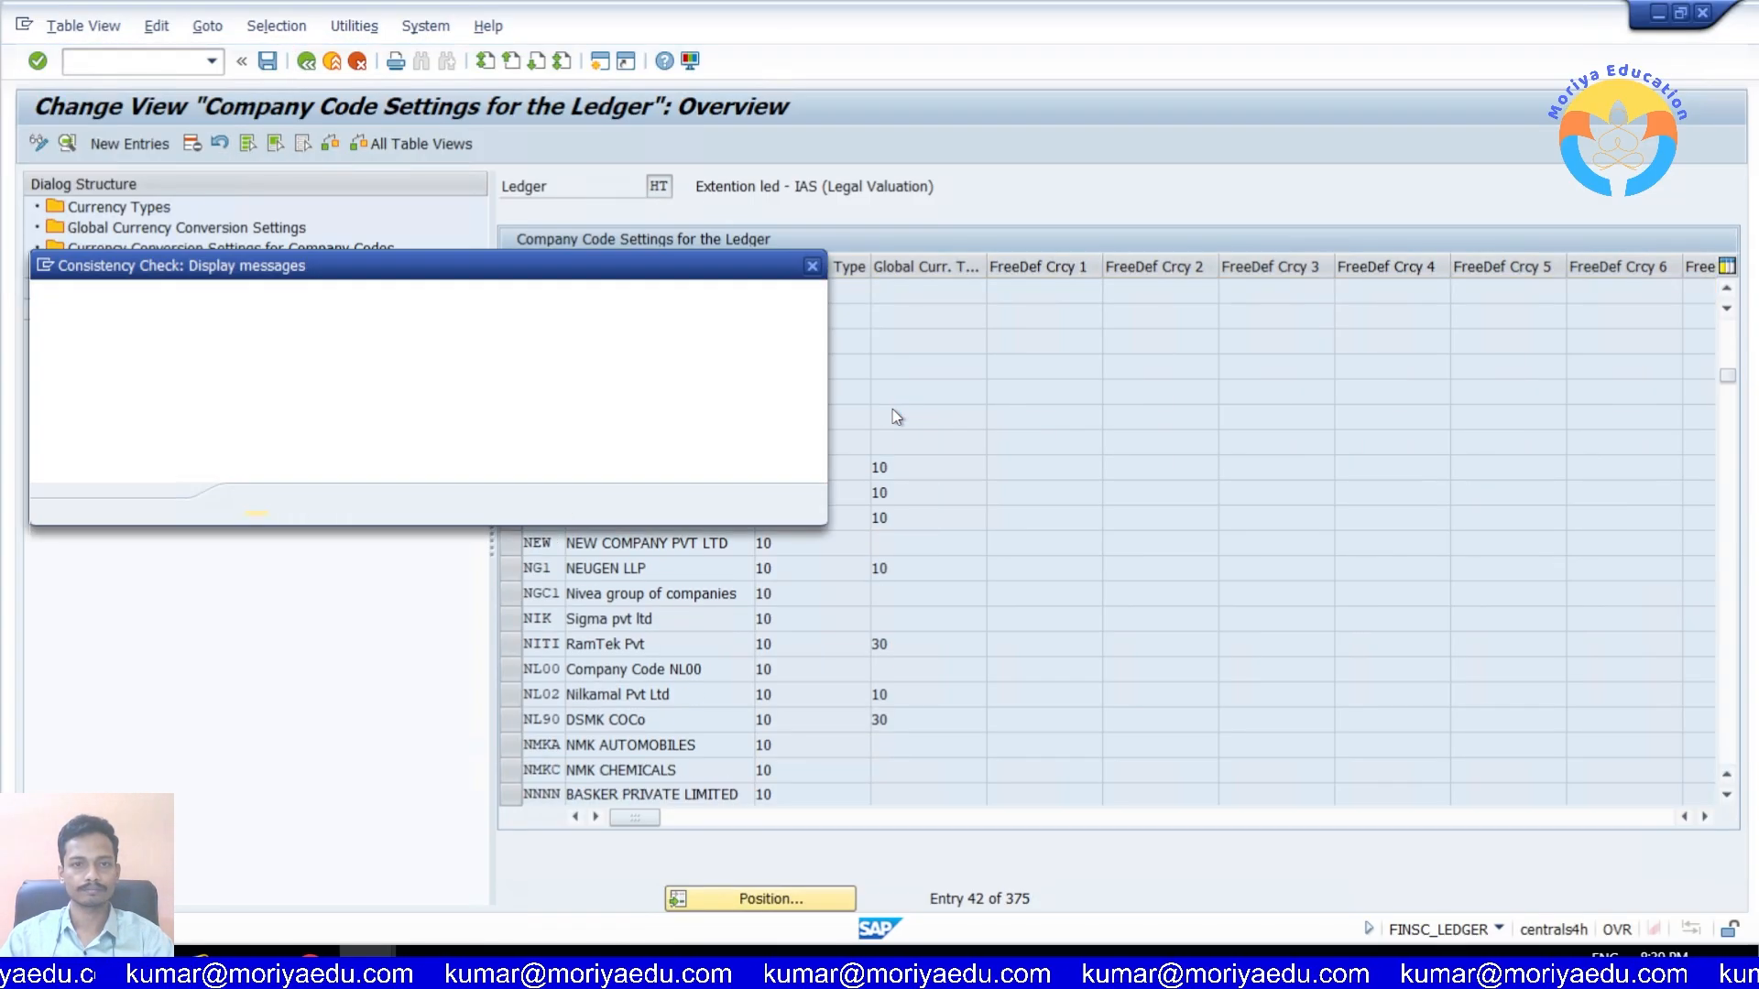
pyautogui.press('Return')
pyautogui.scroll(-1, 1076, 476)
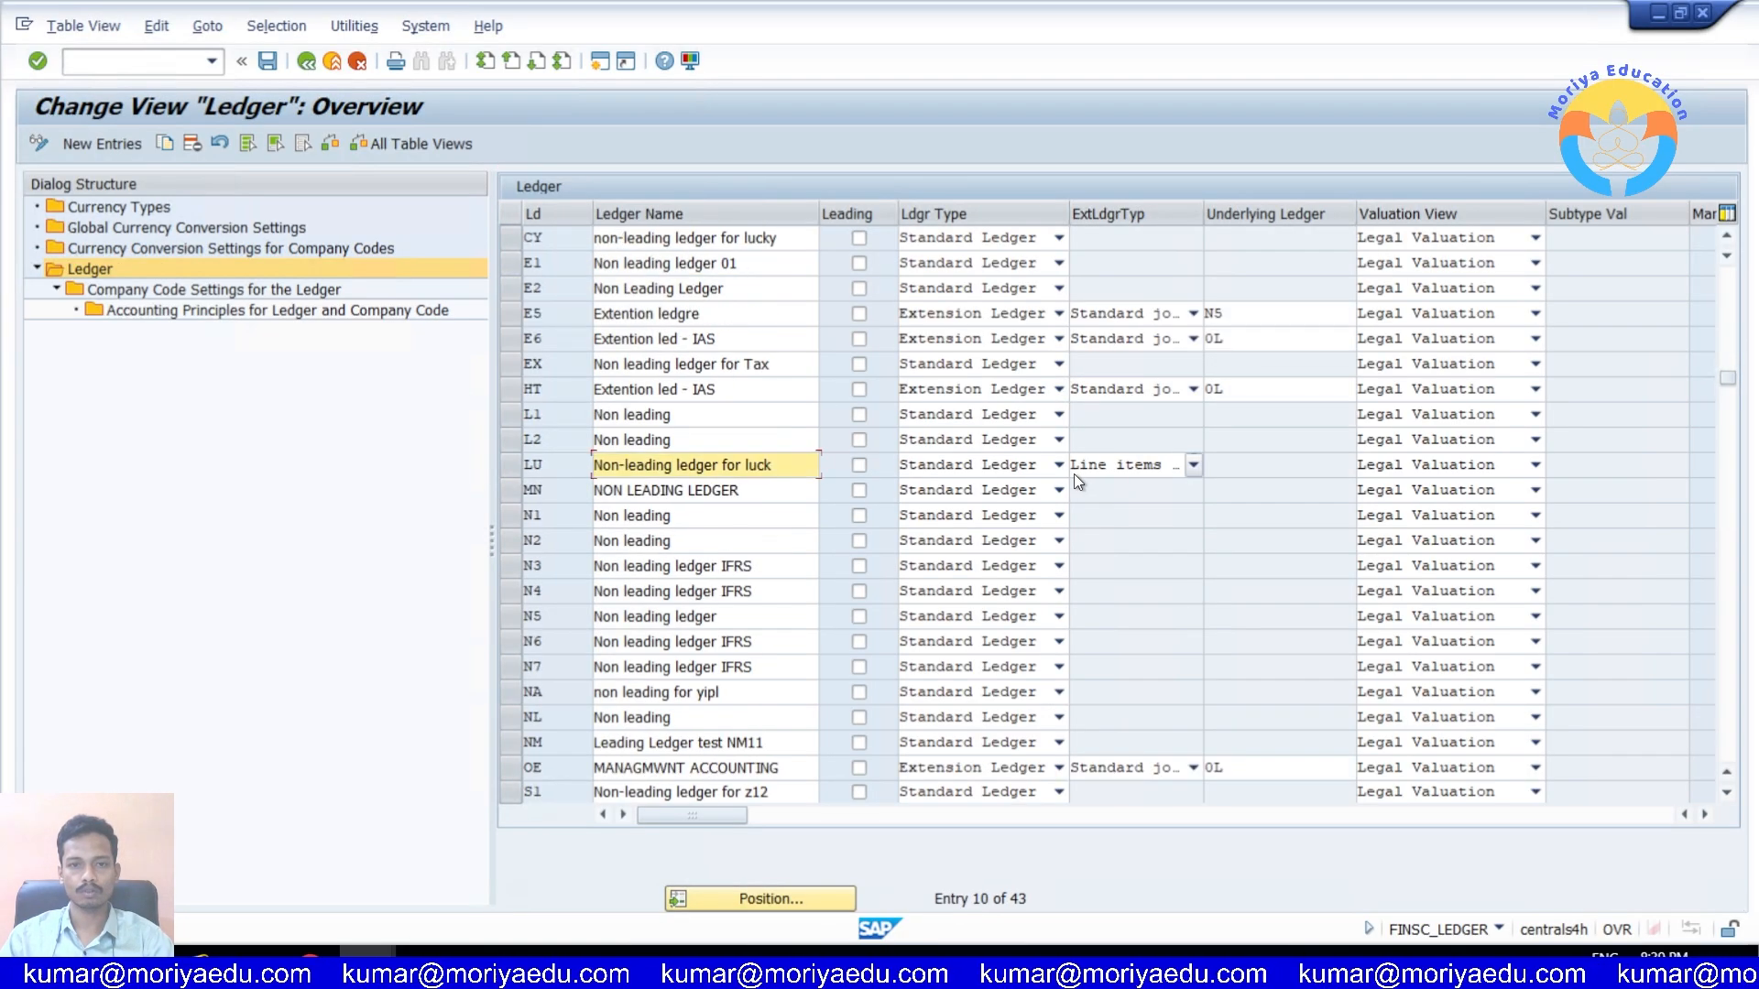
# Step: Open the Company Code Settings for extension ledger OE, acknowledge the consistency check messages and go to company code JAIN
pyautogui.scroll(-4, 1067, 473)
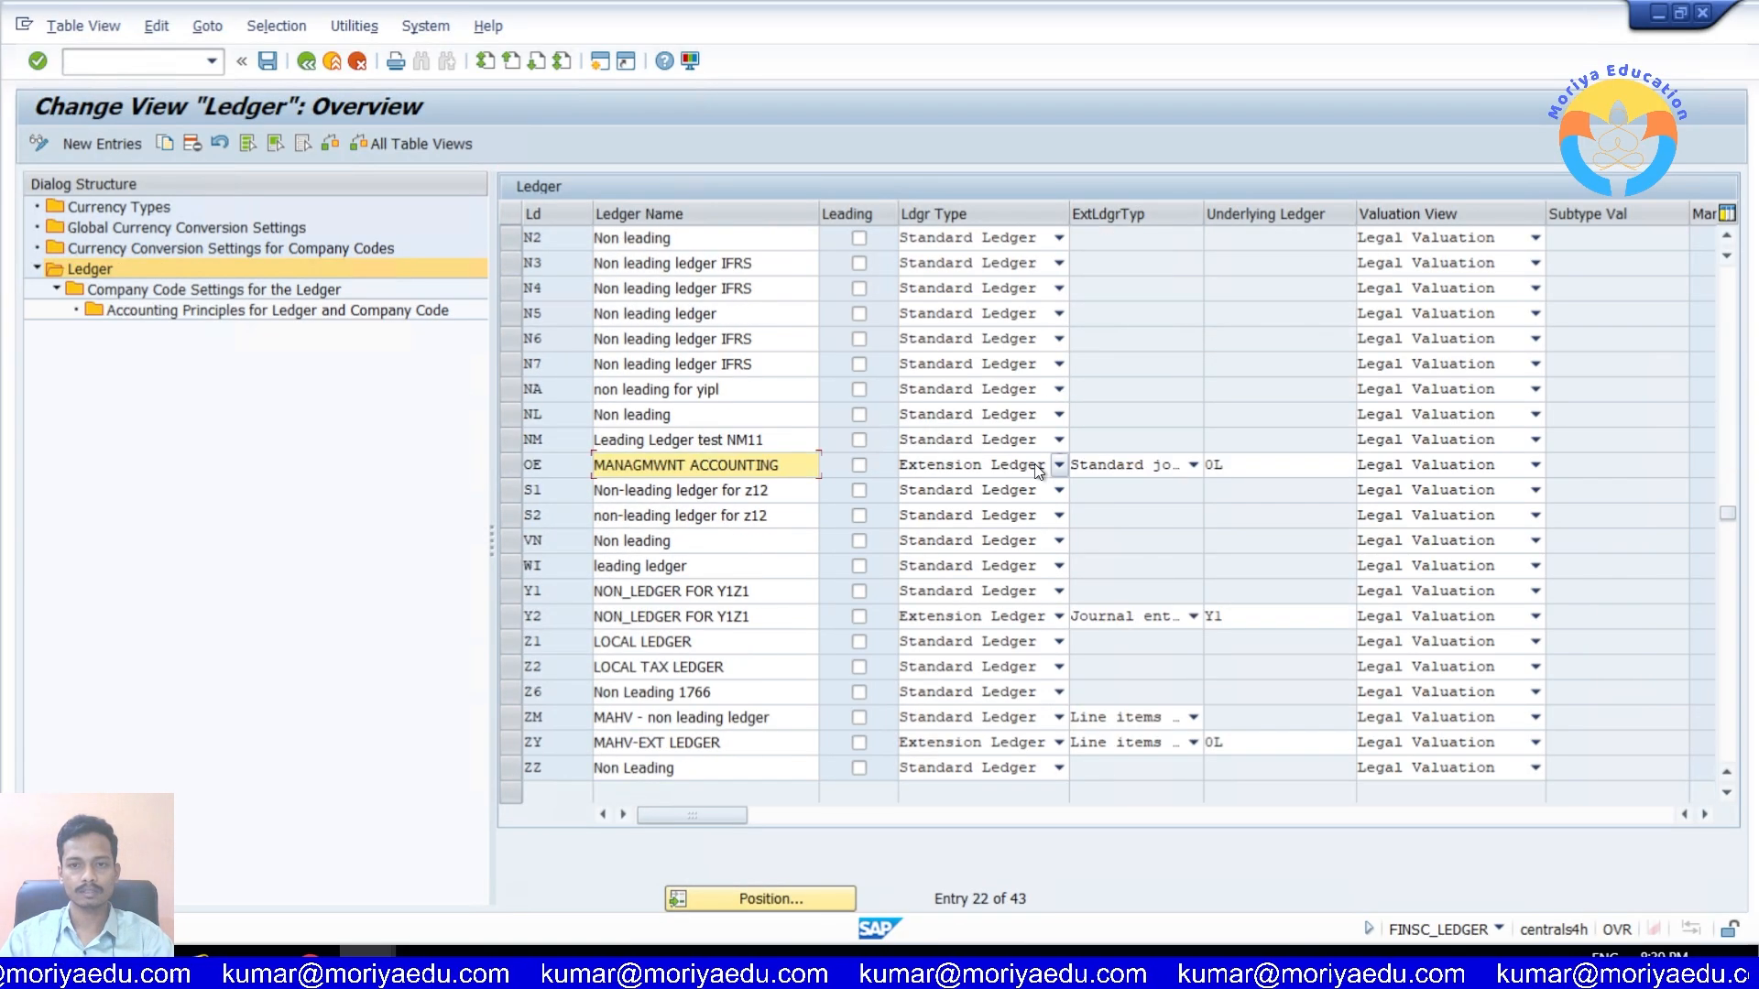
pyautogui.doubleClick(1220, 464)
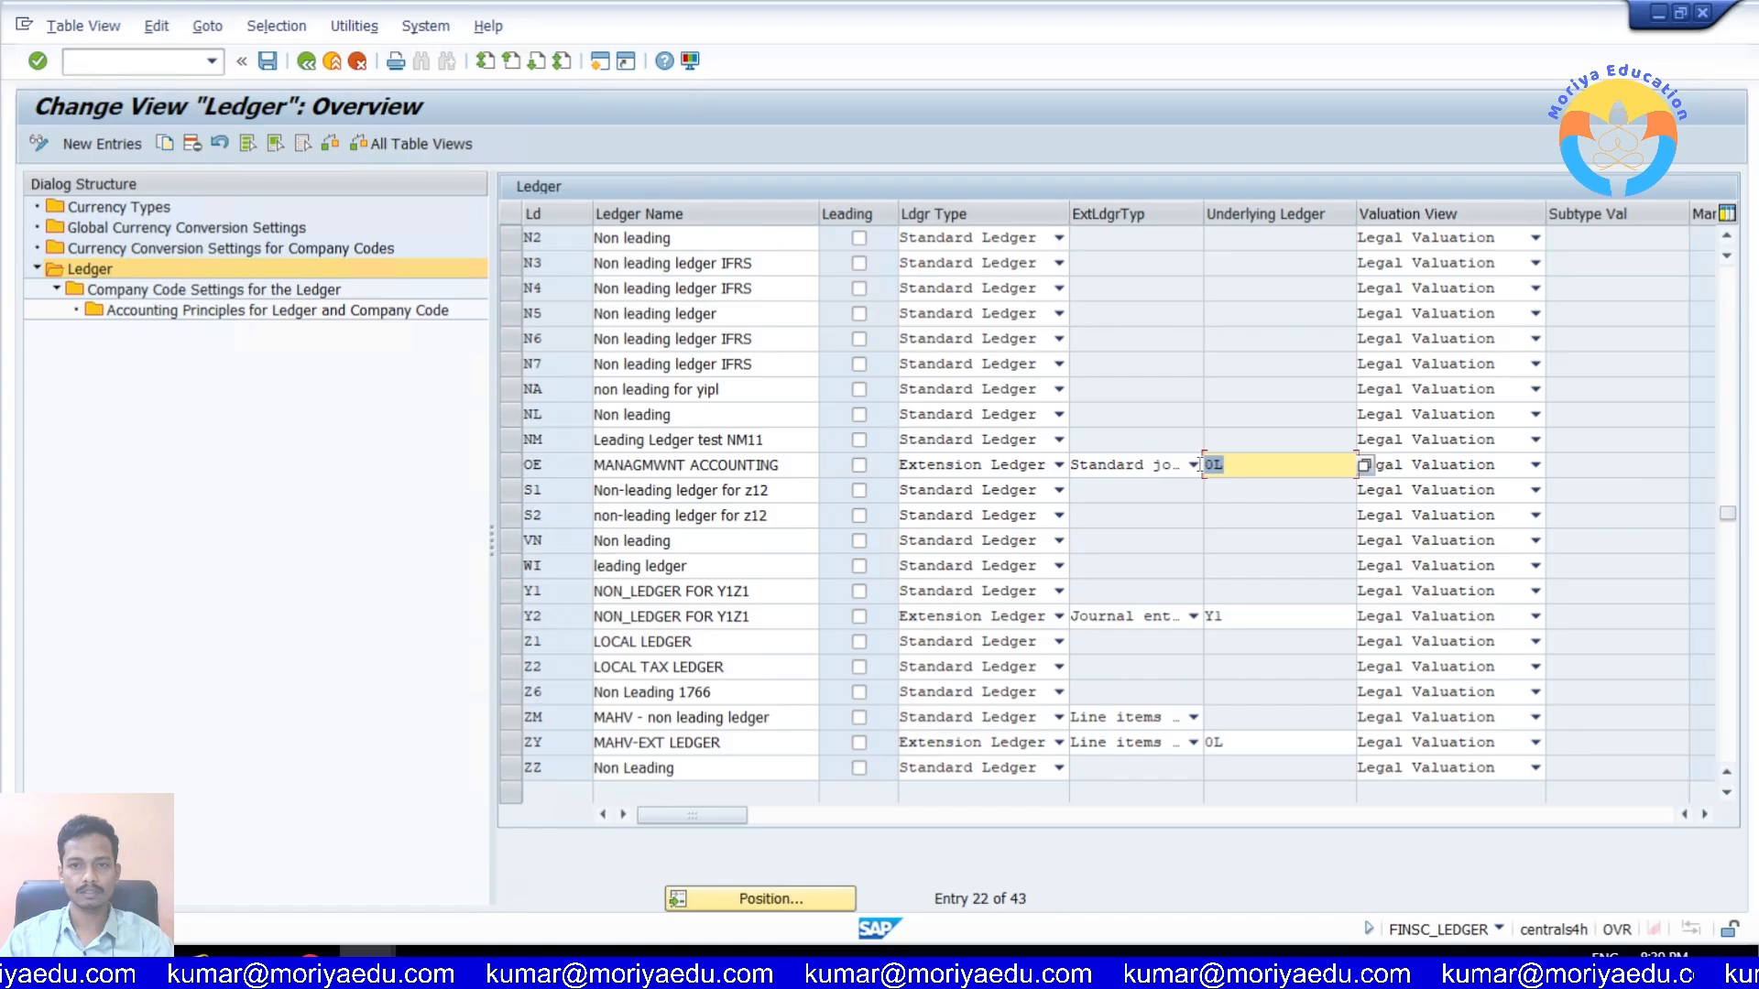
pyautogui.click(517, 466)
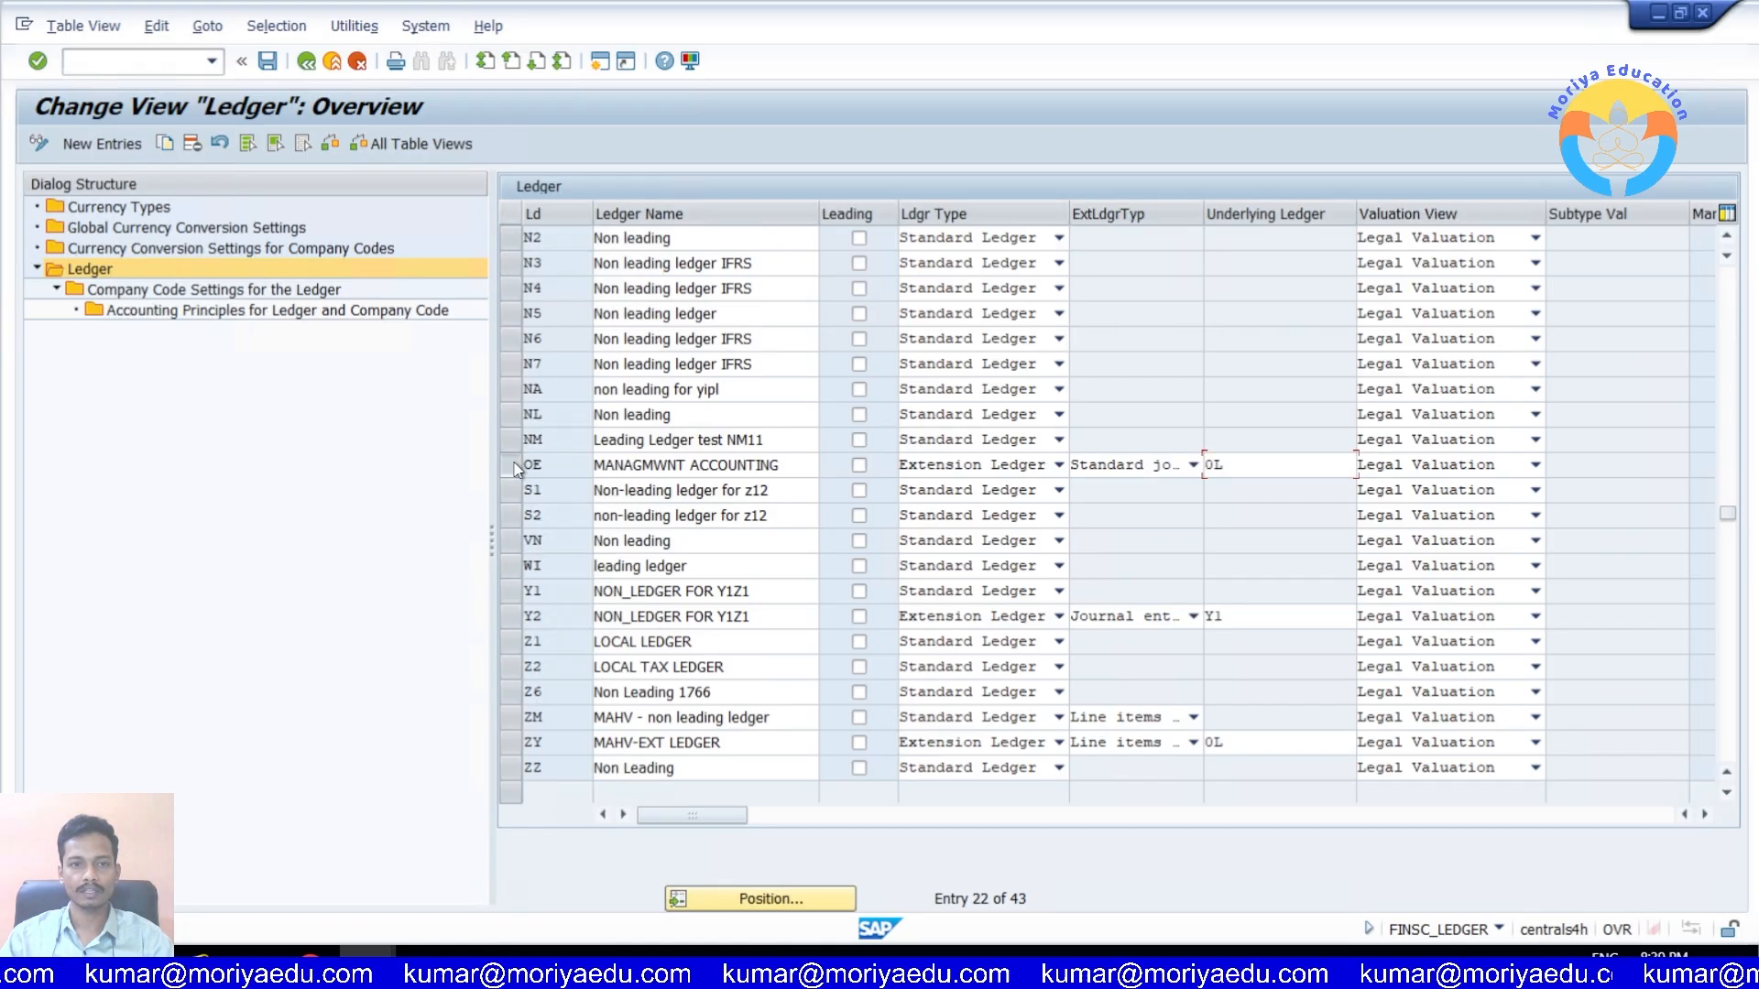
pyautogui.doubleClick(302, 290)
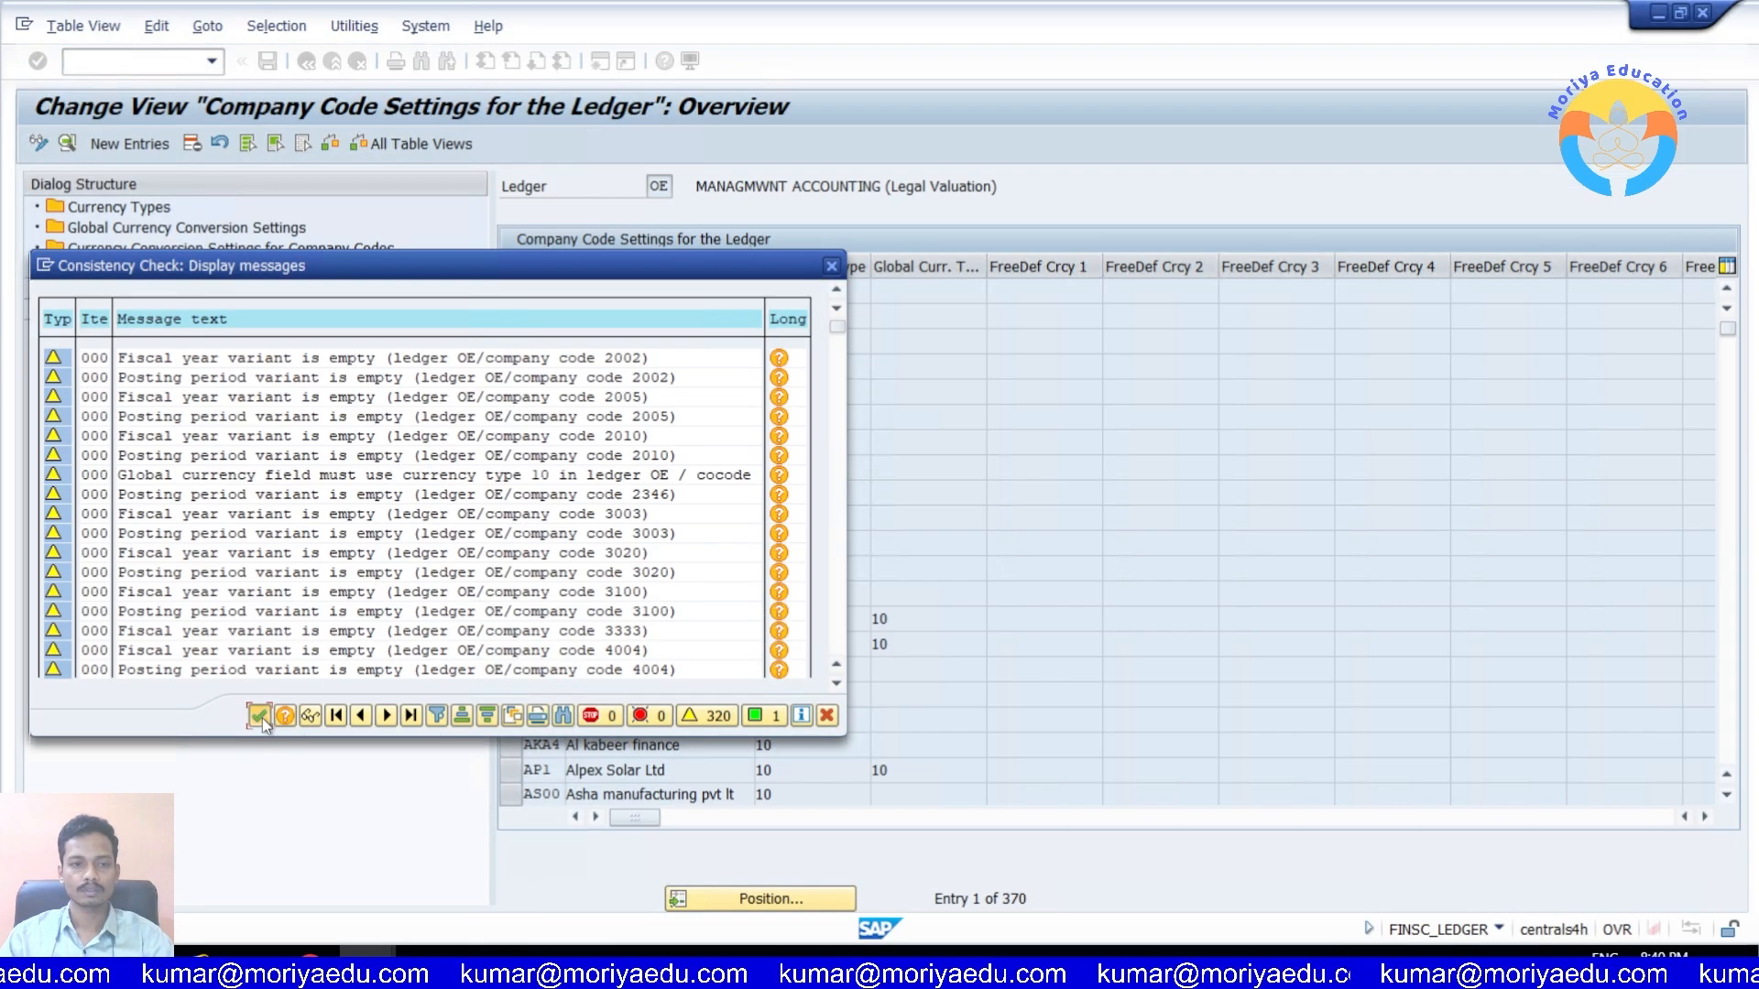
pyautogui.click(262, 717)
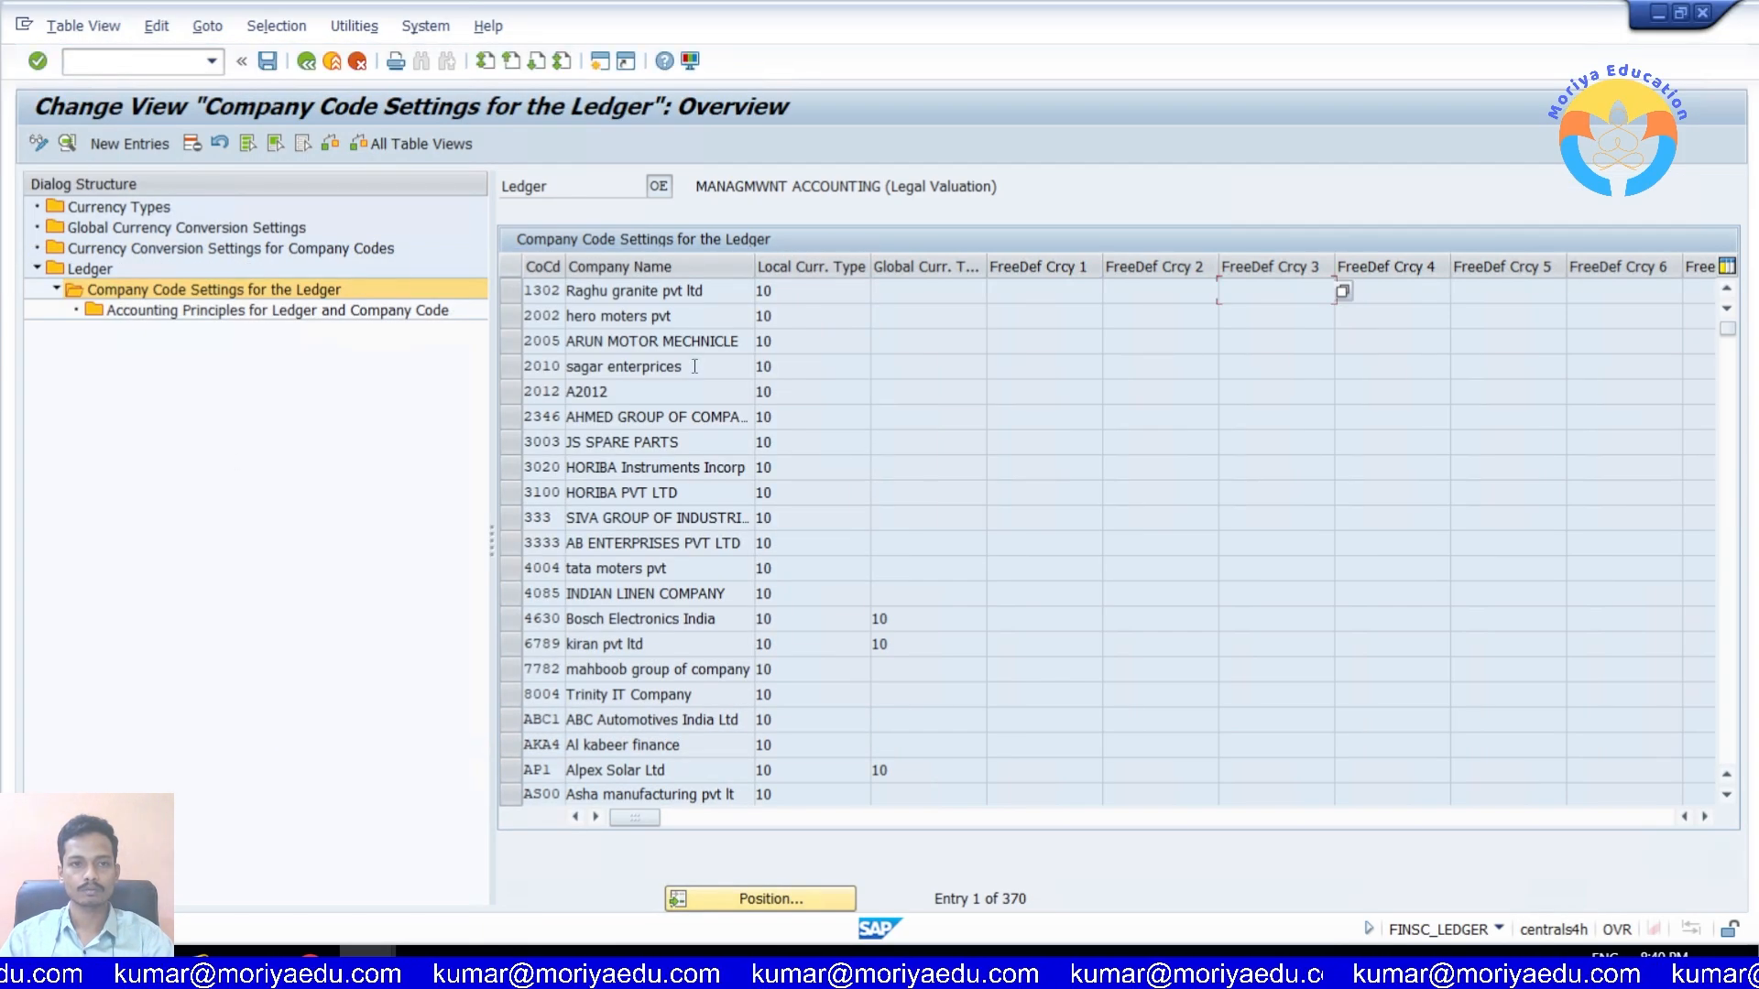
pyautogui.click(793, 898)
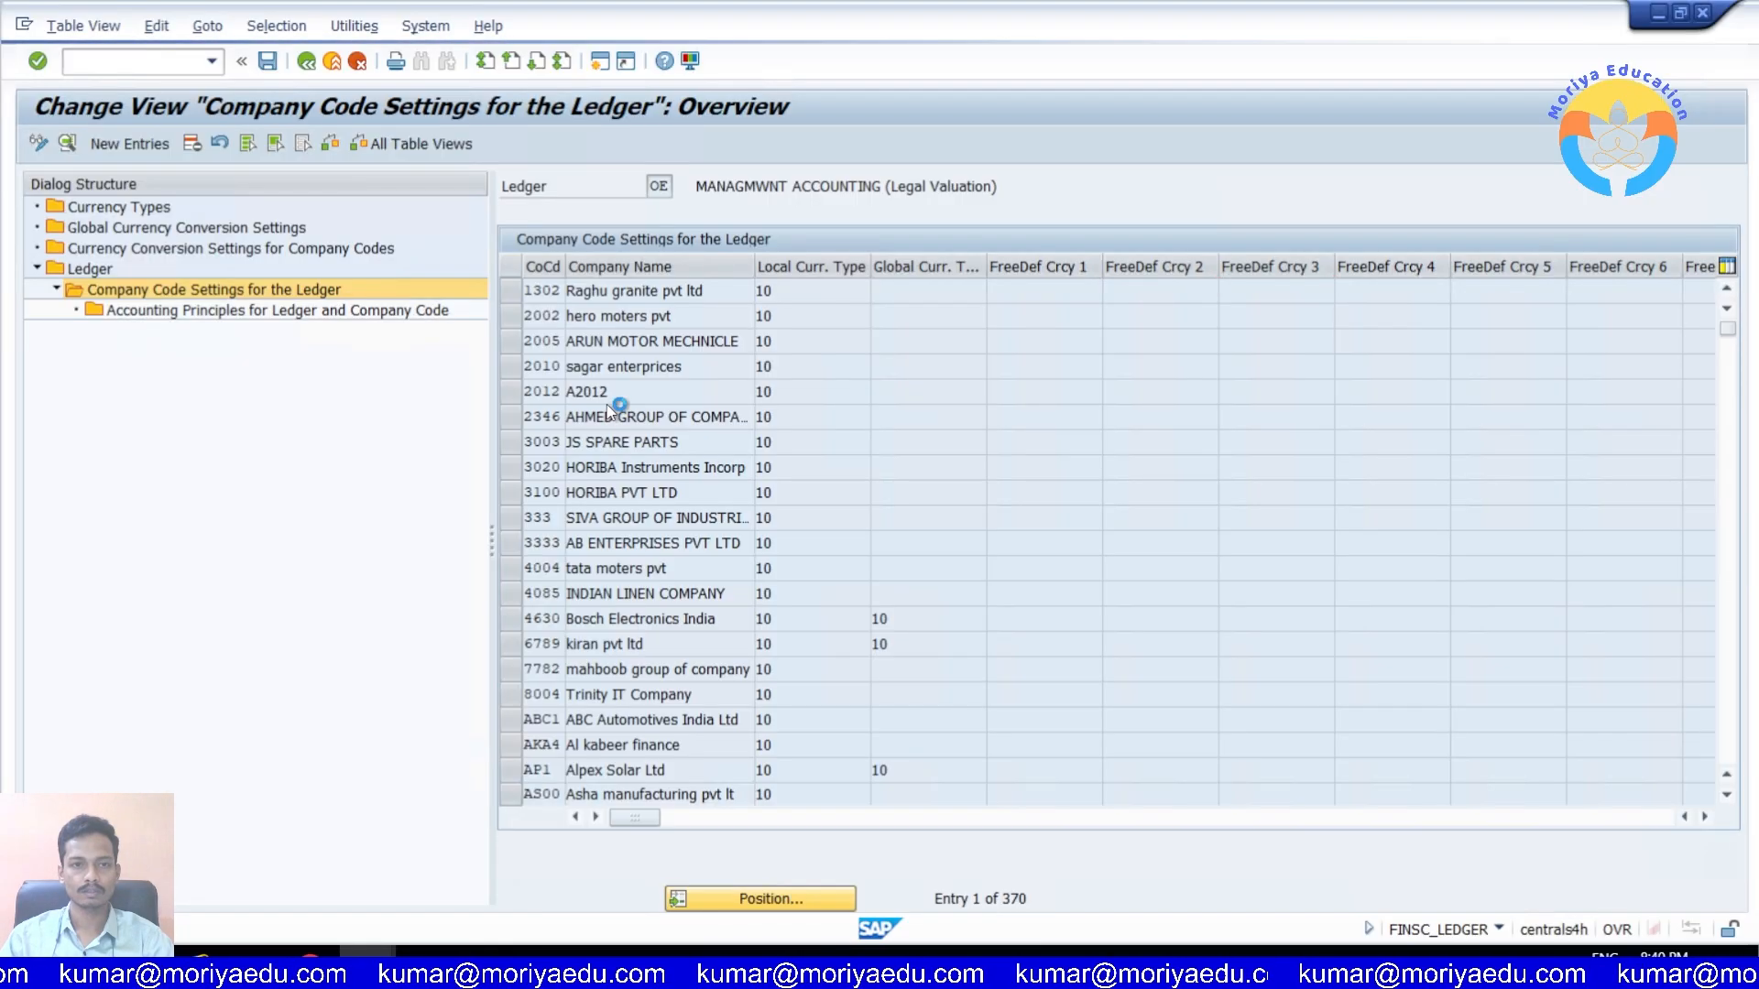
pyautogui.write('jai')
pyautogui.press('Return')
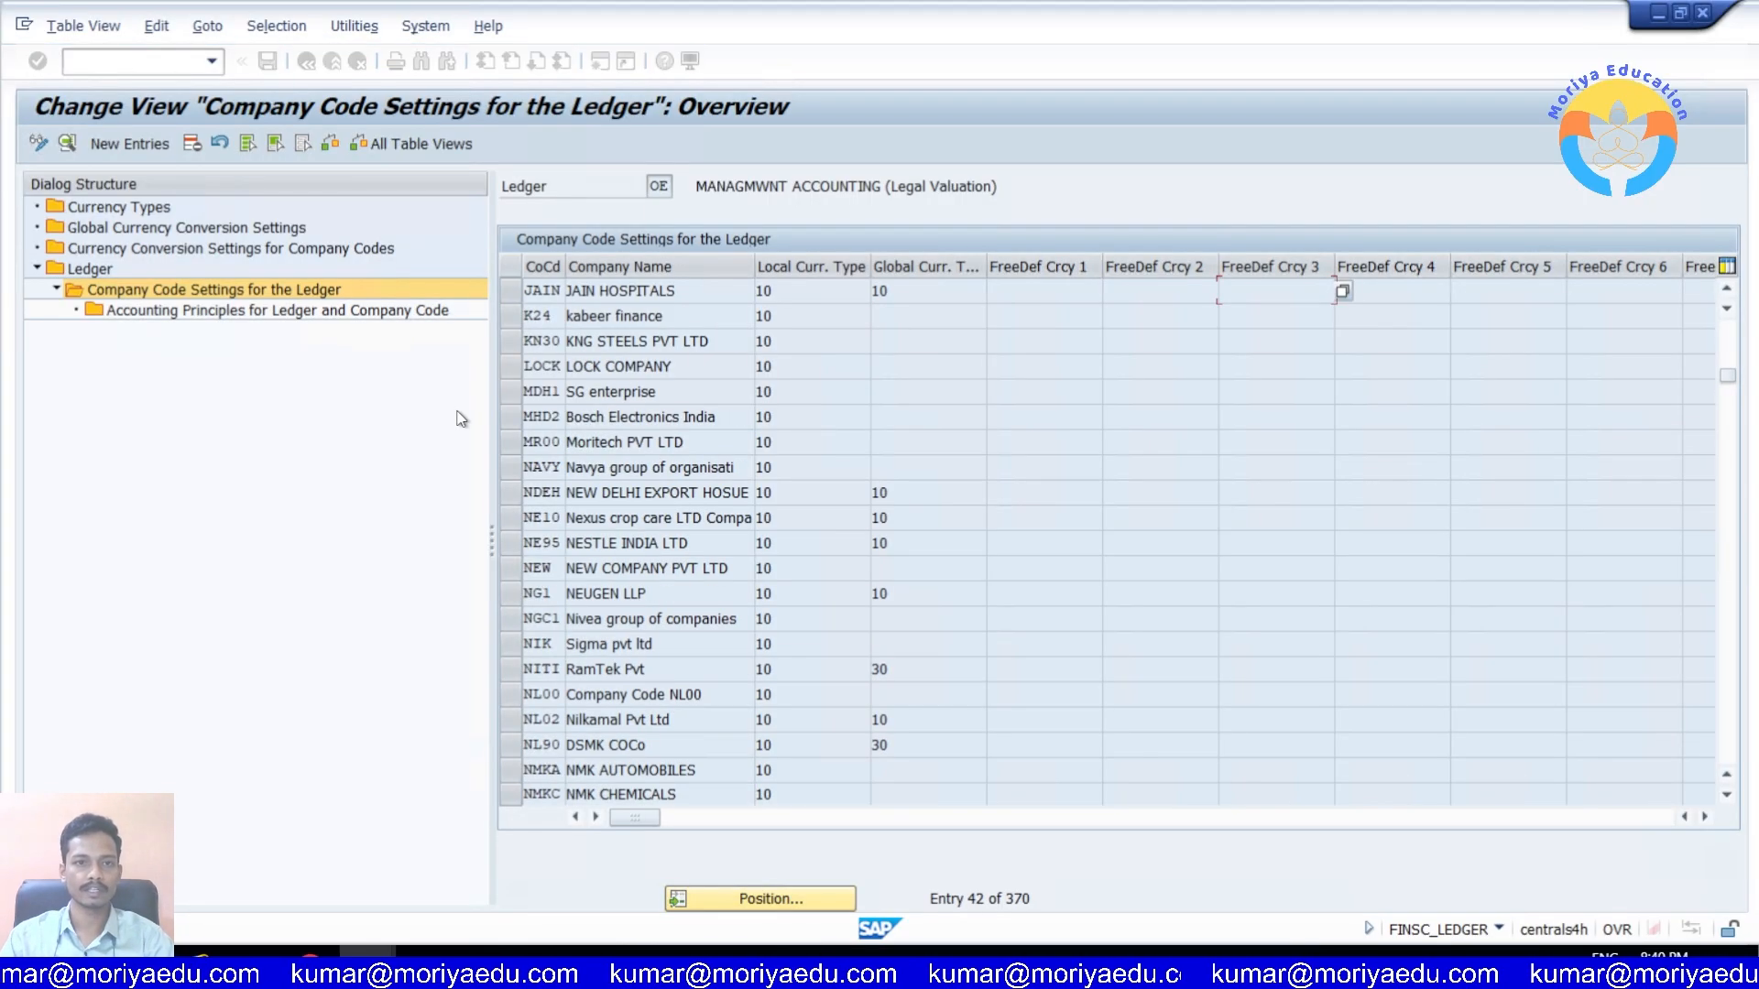
# Step: Delete the JAIN entry from ledger OE's company code settings and return to the ledger list
pyautogui.click(512, 291)
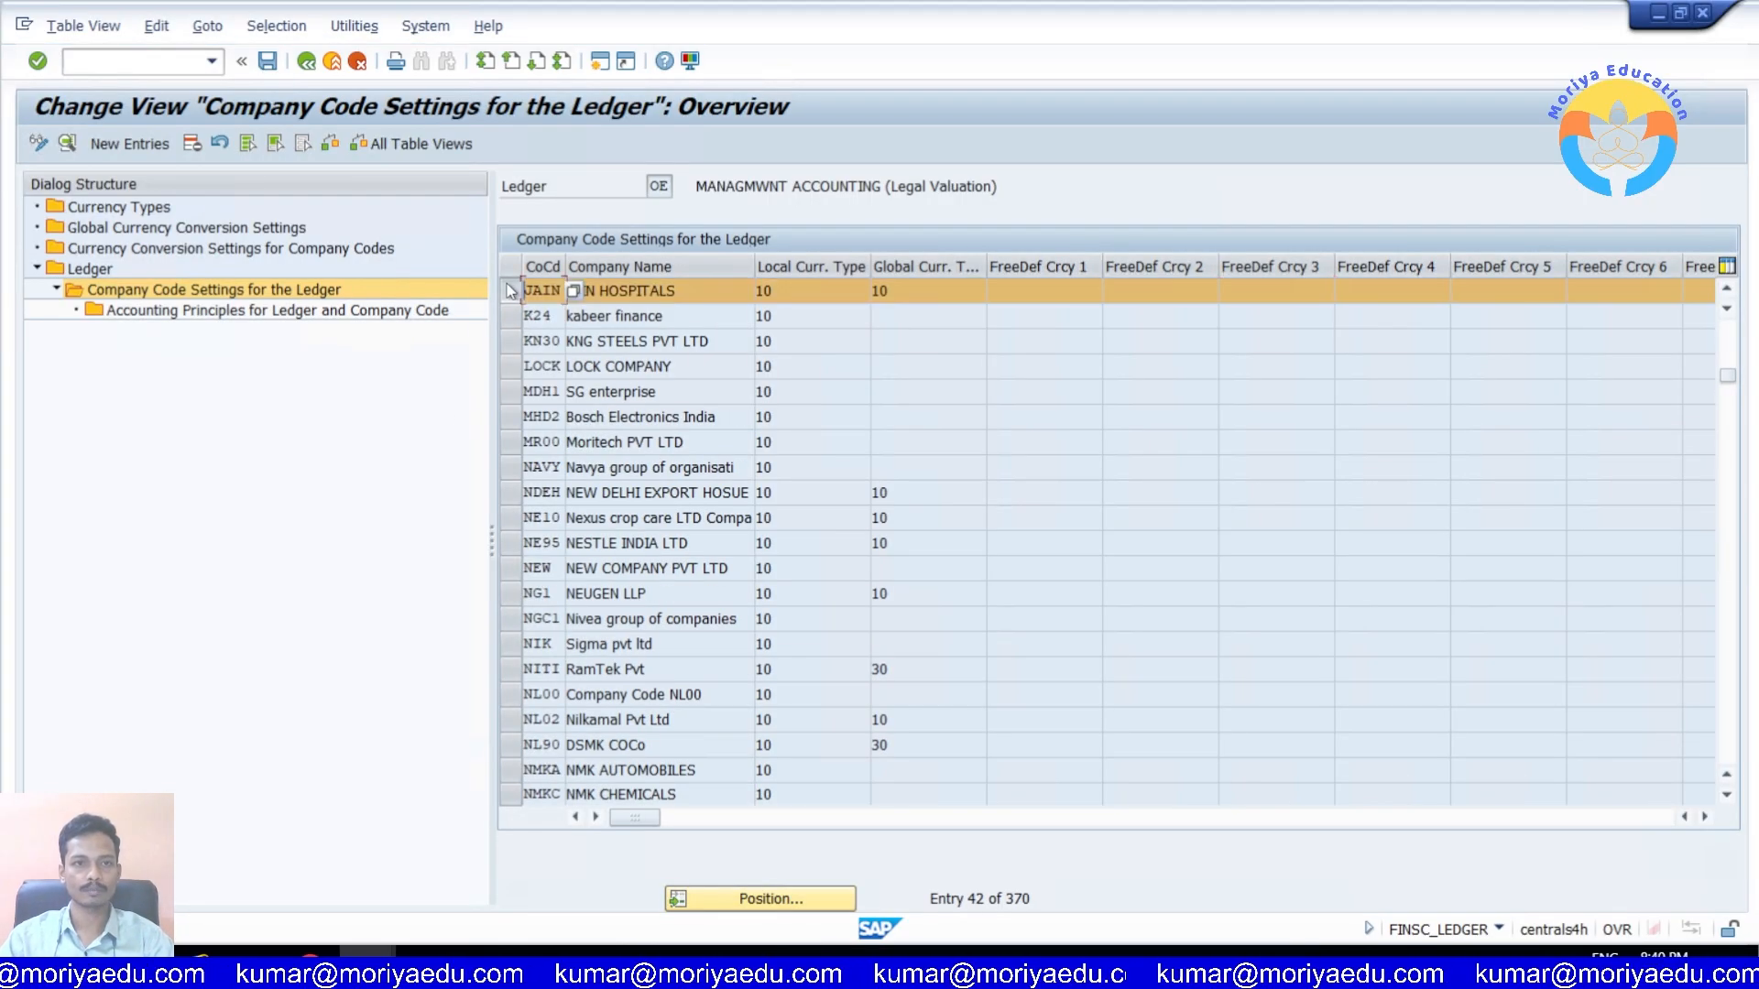
pyautogui.click(192, 145)
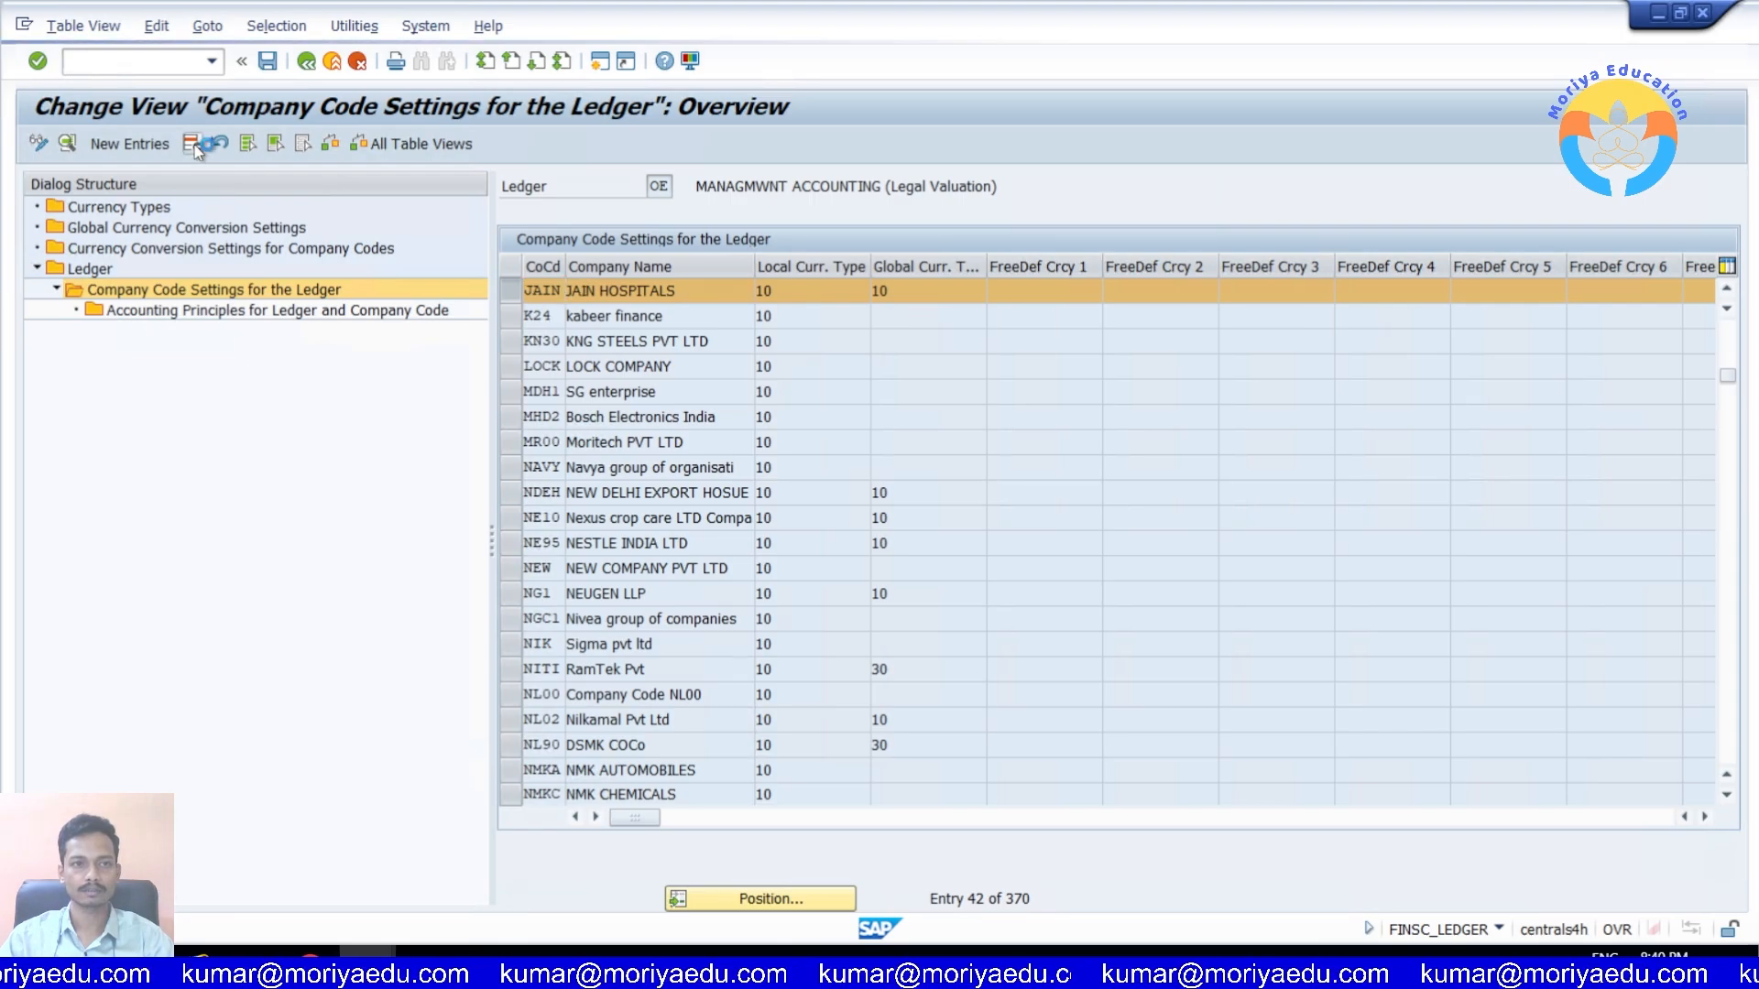
pyautogui.click(308, 63)
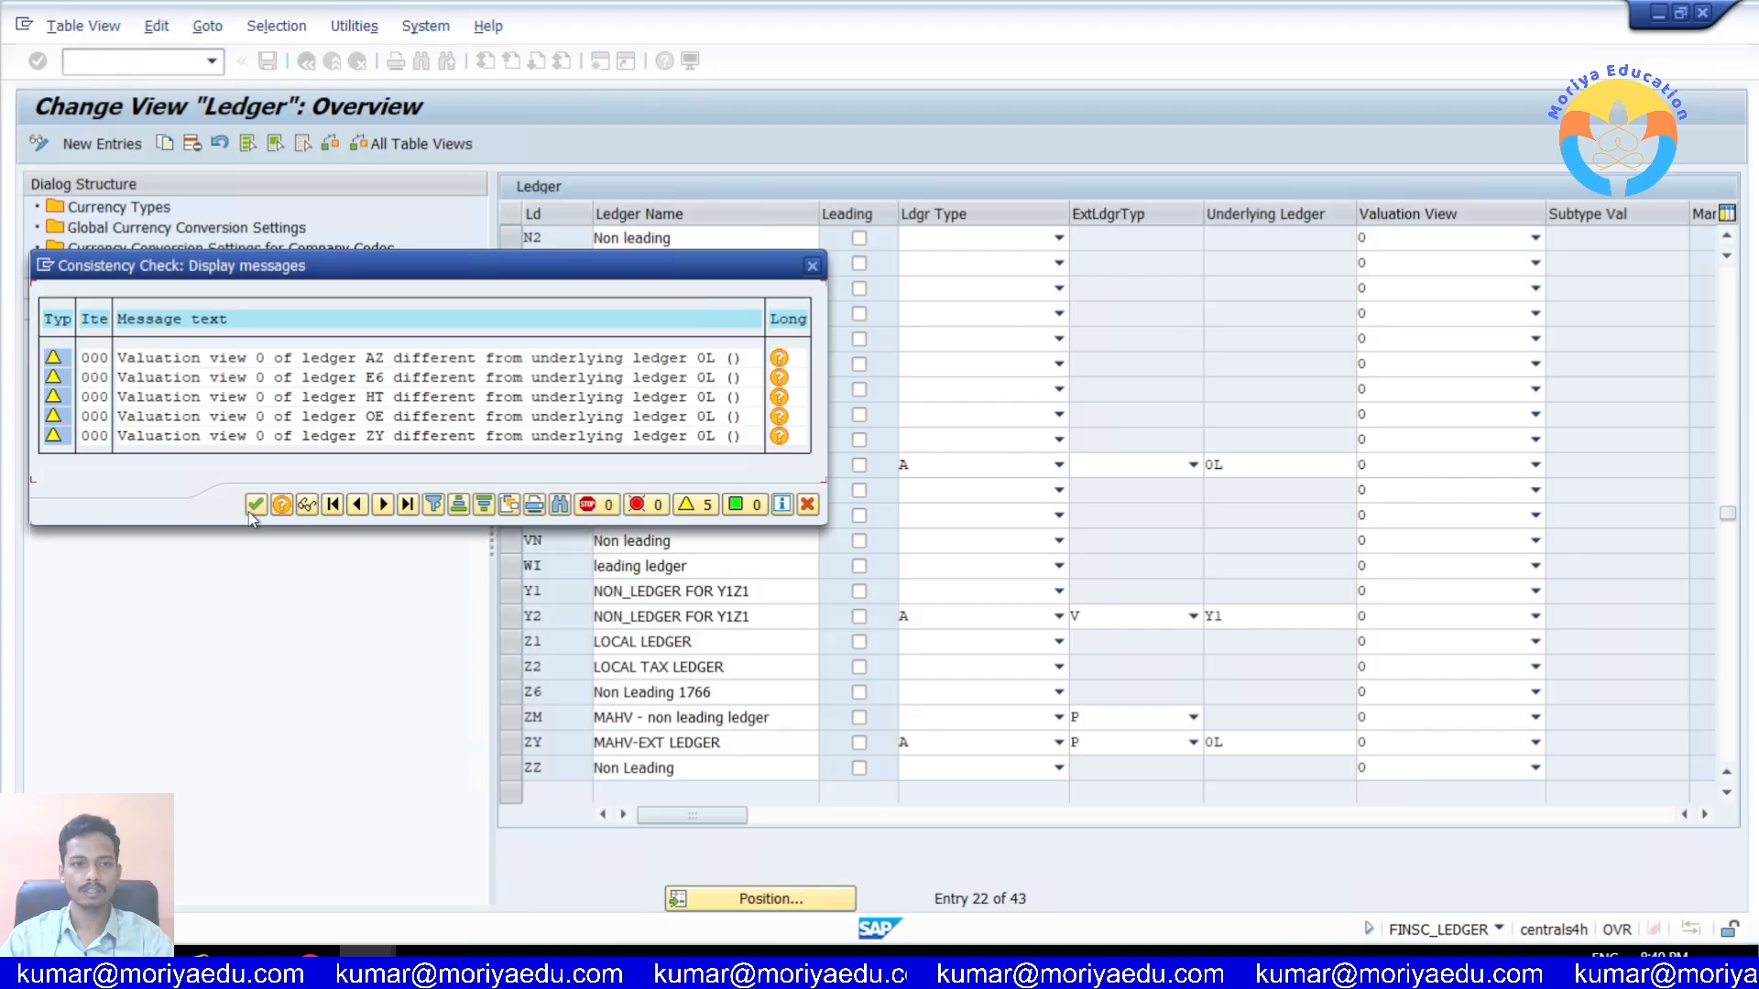
pyautogui.click(253, 507)
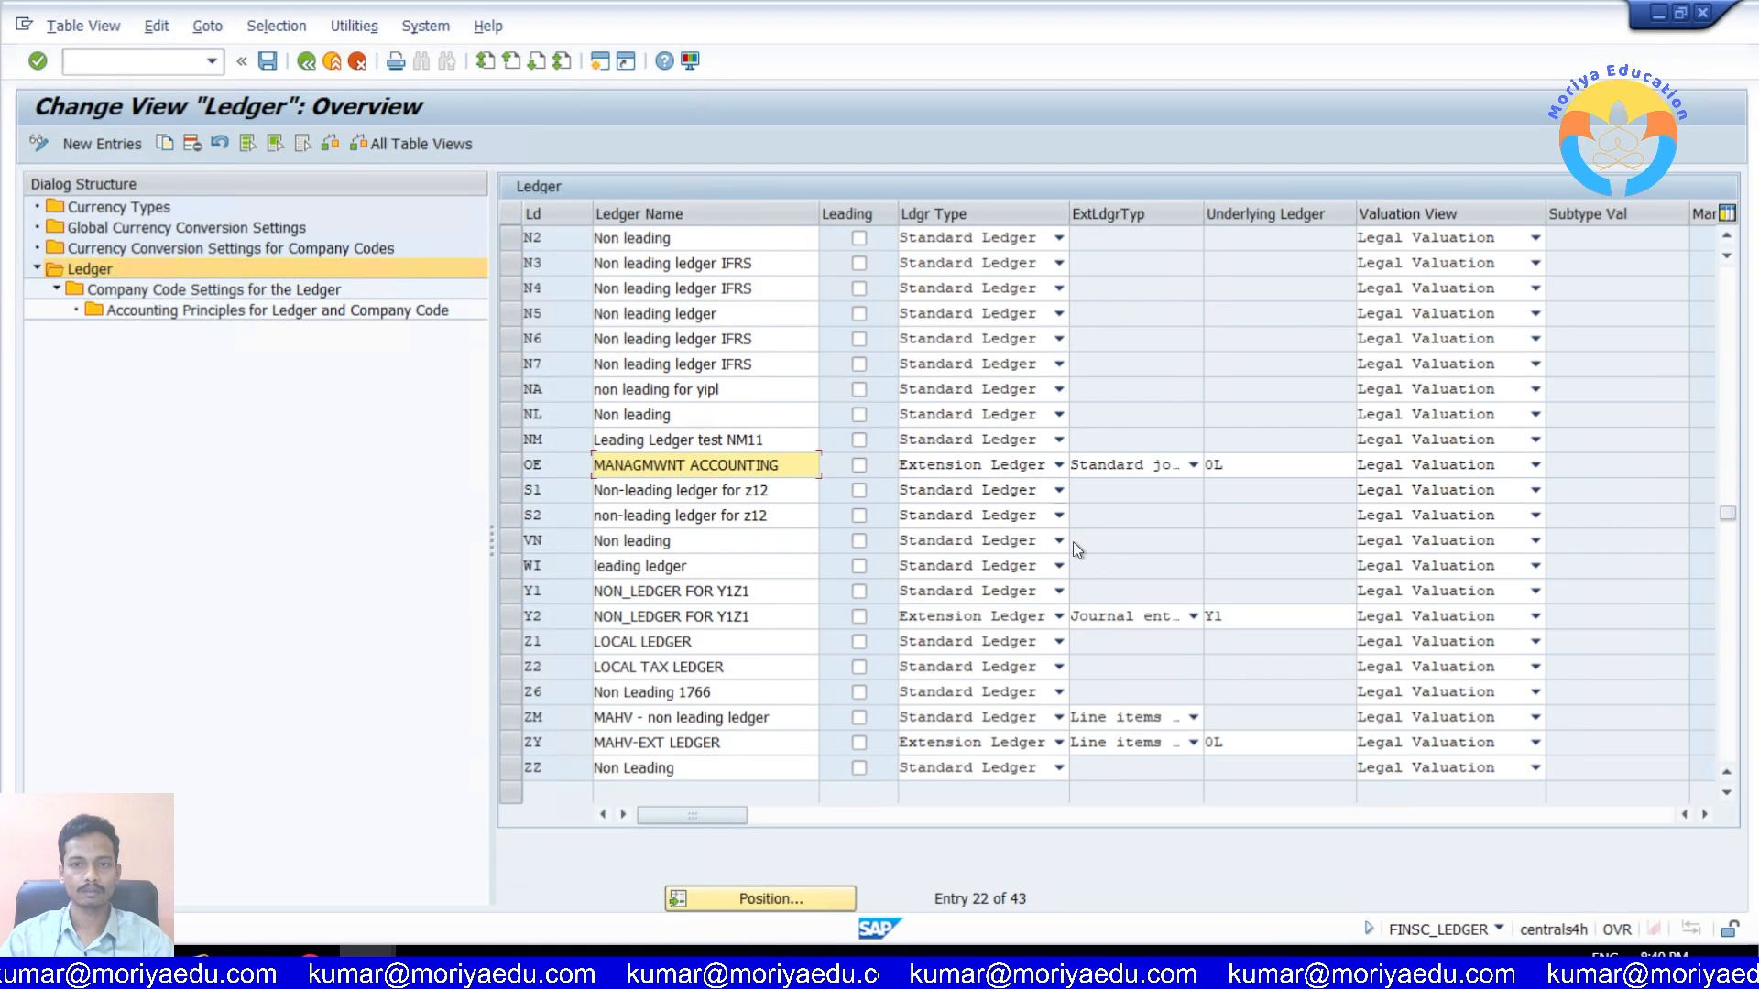
# Step: Check which company codes are assigned to extension ledger Y2, acknowledging the consistency messages, and return to the ledger list
pyautogui.click(1218, 616)
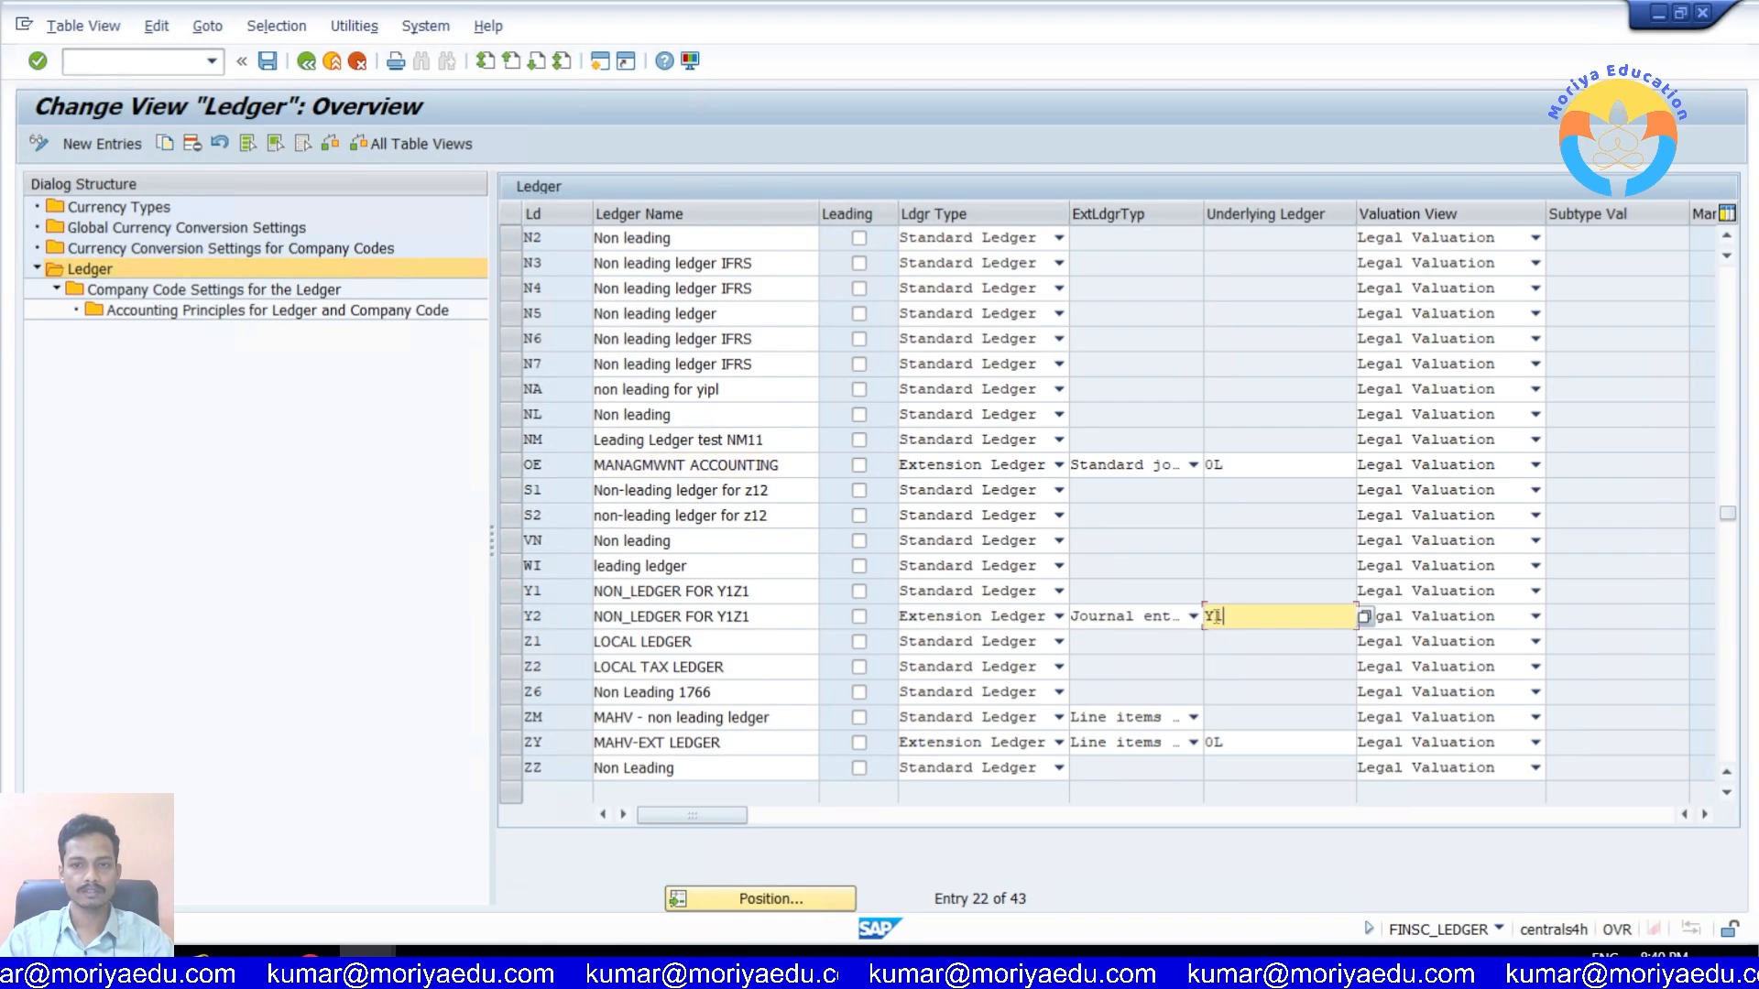
pyautogui.click(512, 623)
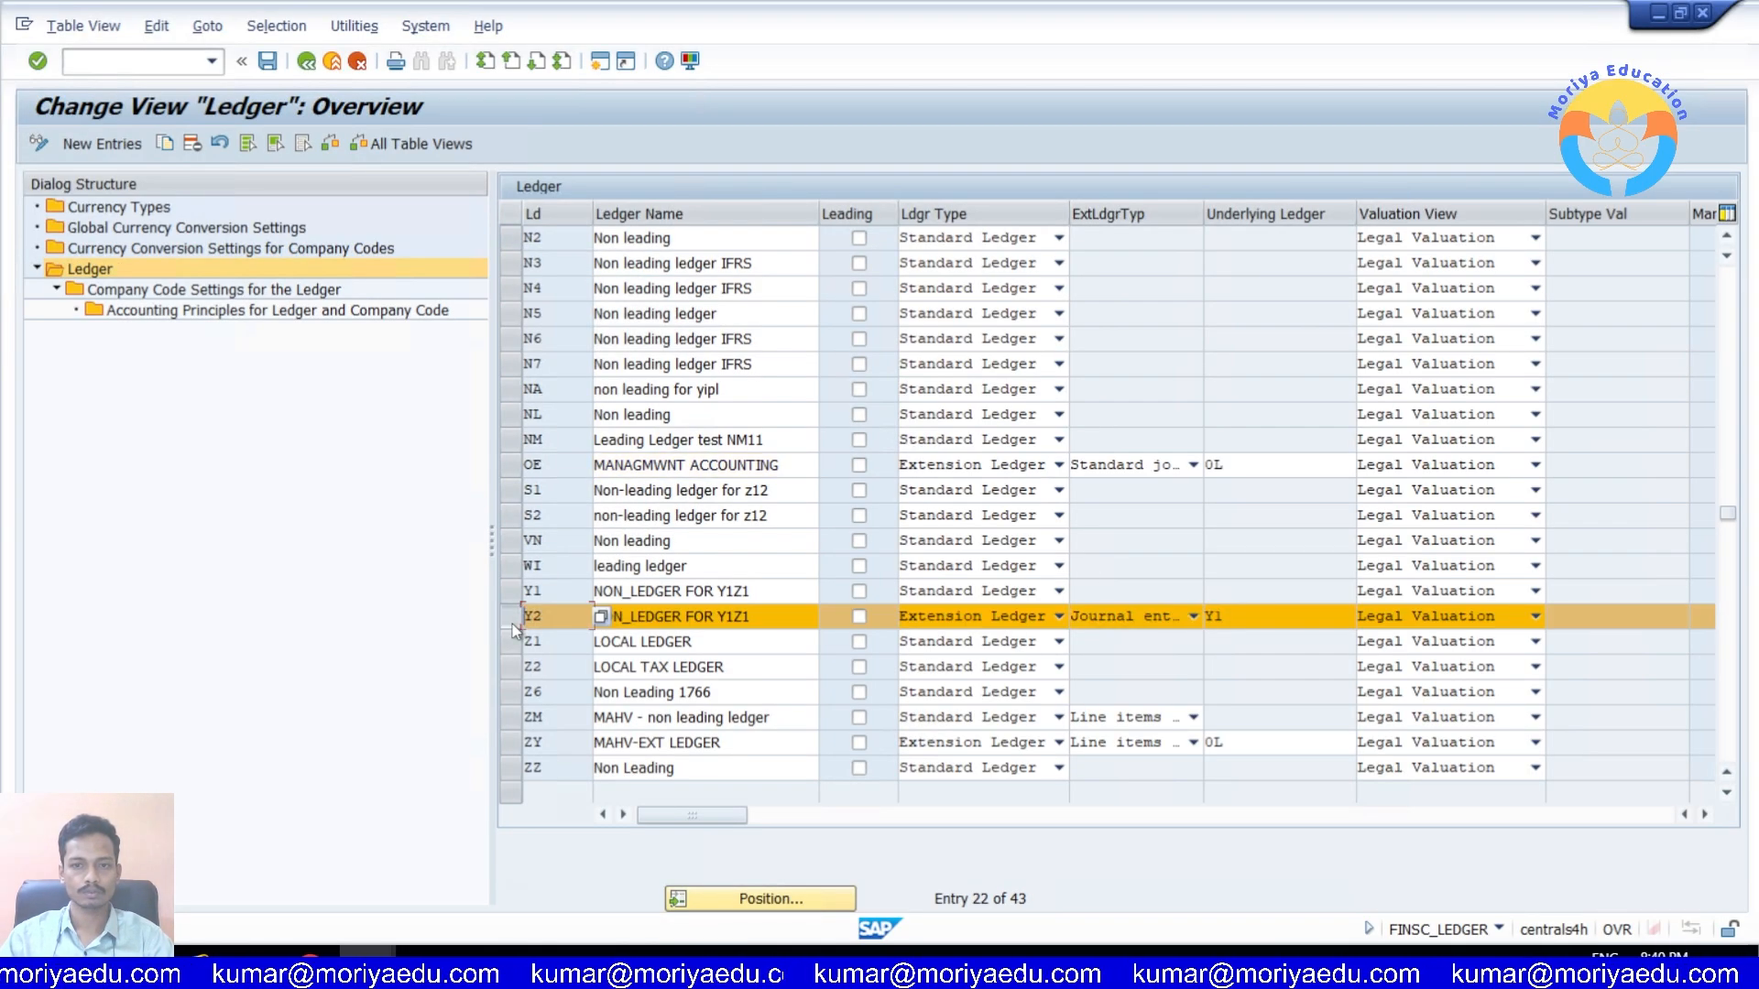
pyautogui.click(212, 291)
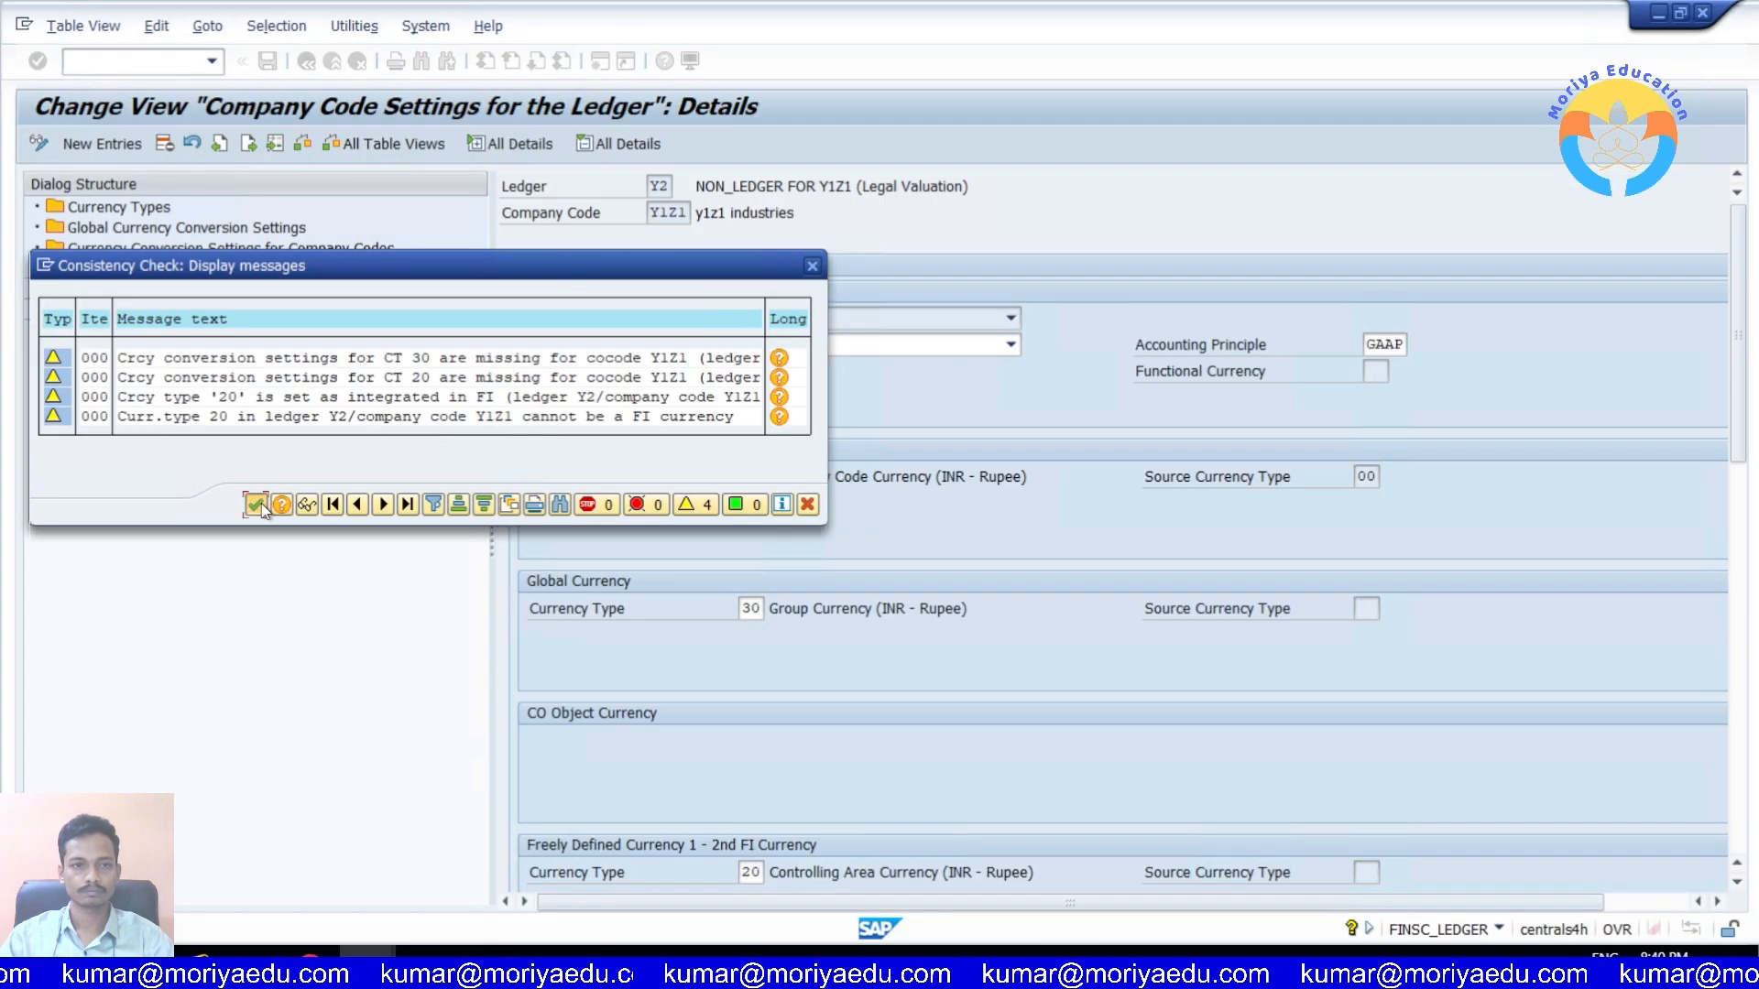
pyautogui.click(256, 504)
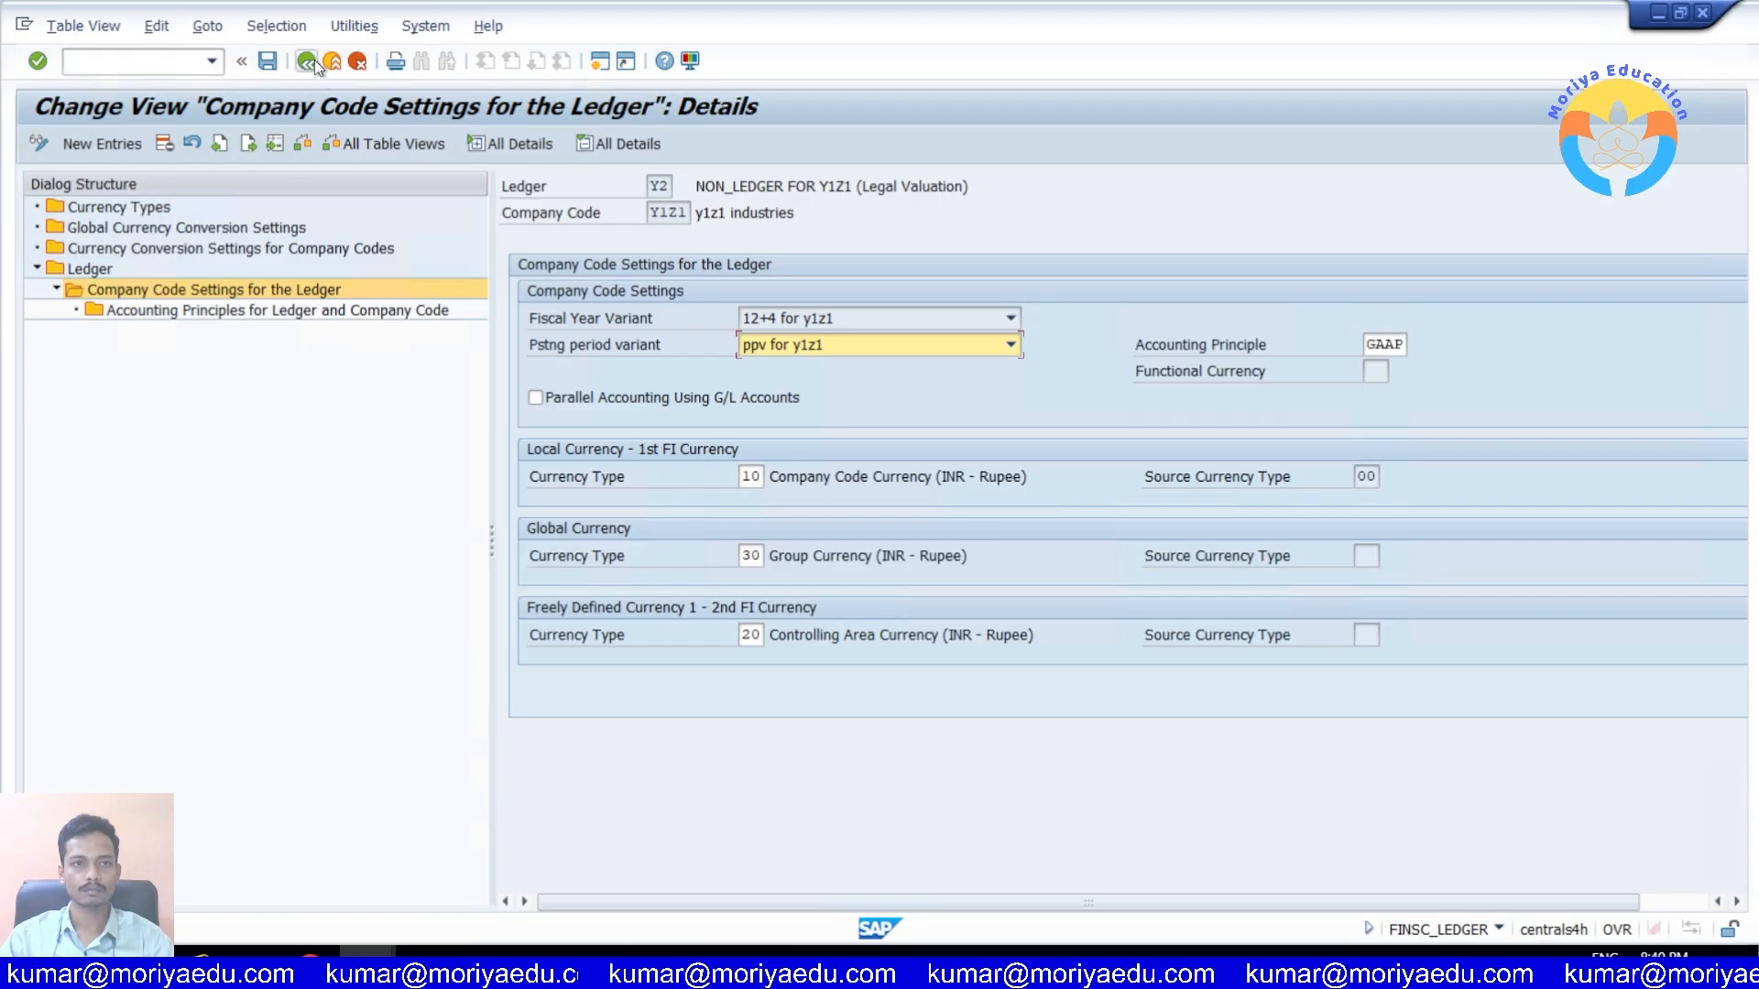
pyautogui.click(312, 61)
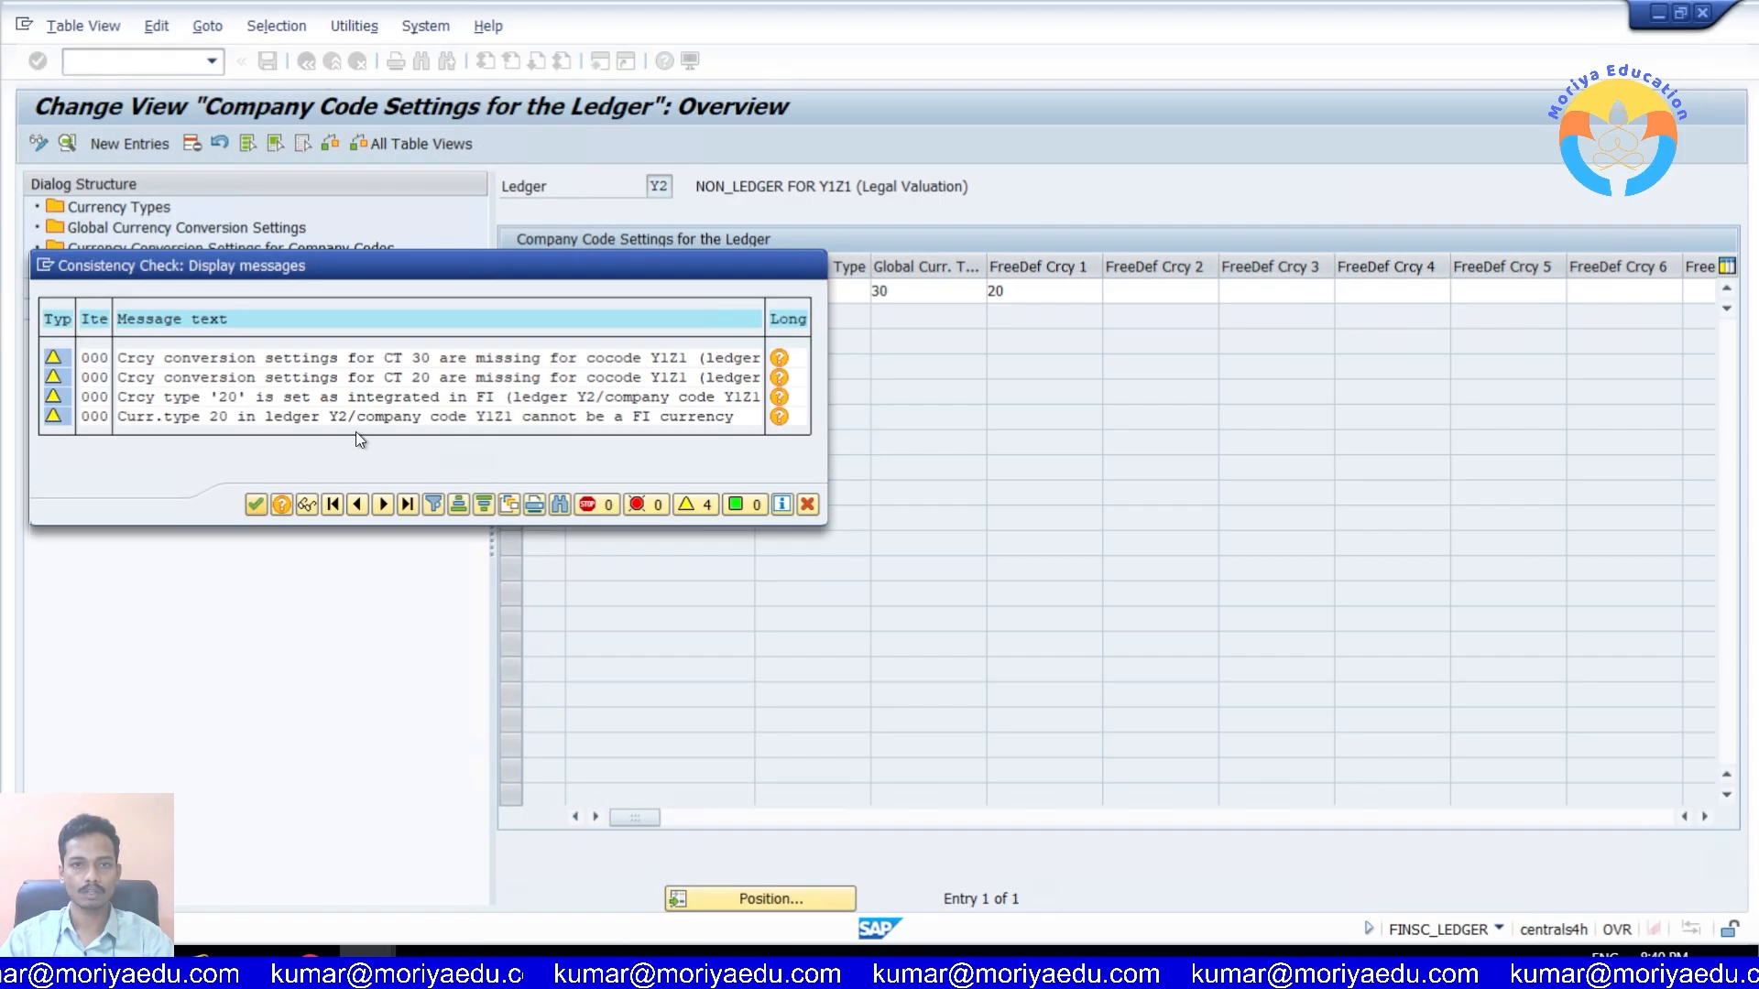
pyautogui.press('Return')
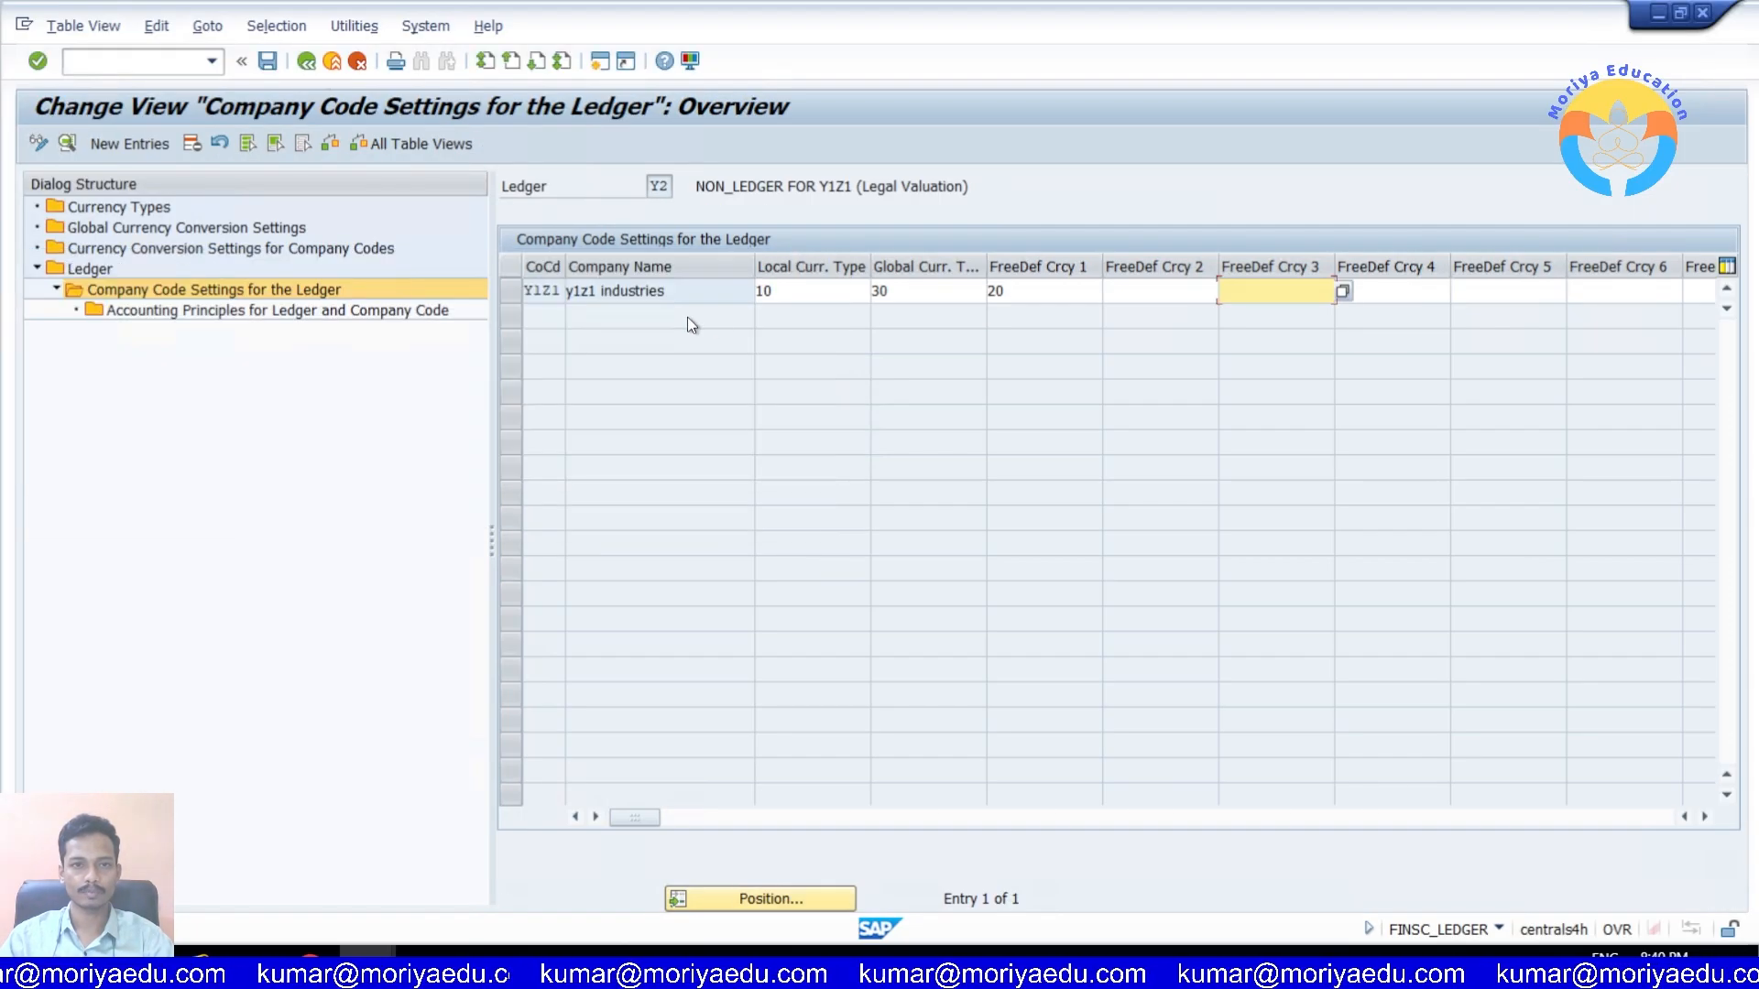
pyautogui.click(304, 63)
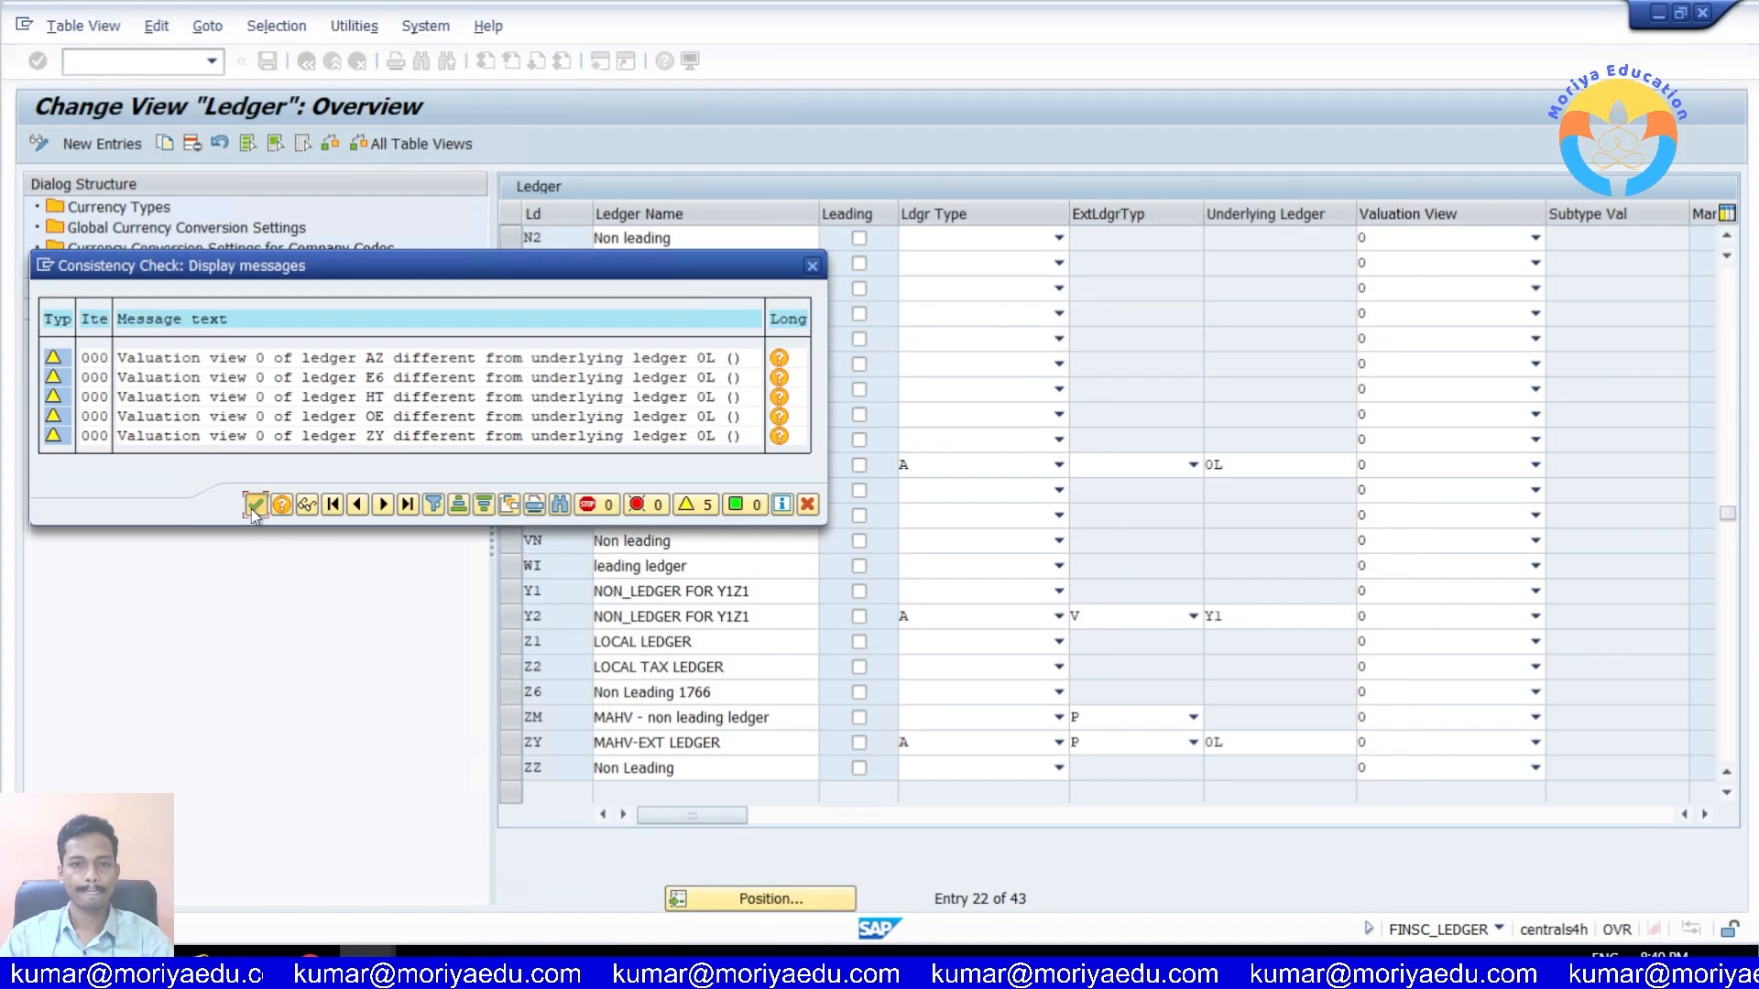
pyautogui.click(254, 505)
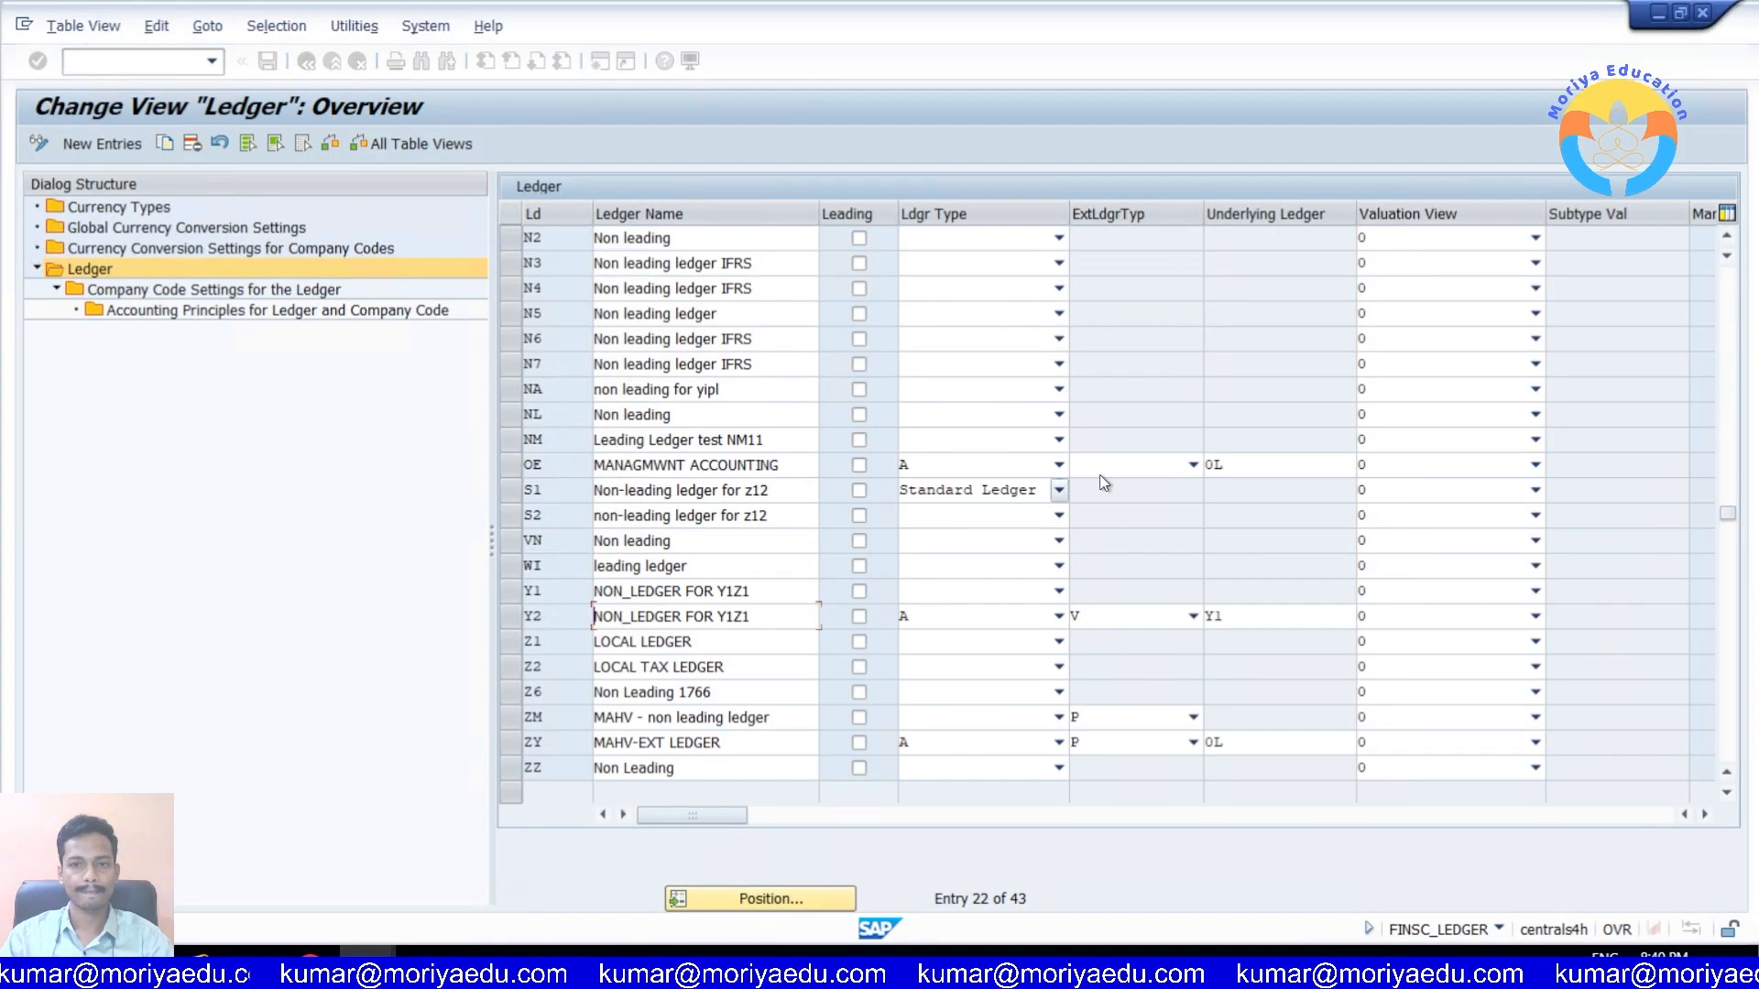
# Step: Open the Company Code Settings for extension ledger ZY, acknowledge the consistency check messages and go to company code JAIN
pyautogui.scroll(-1, 1168, 554)
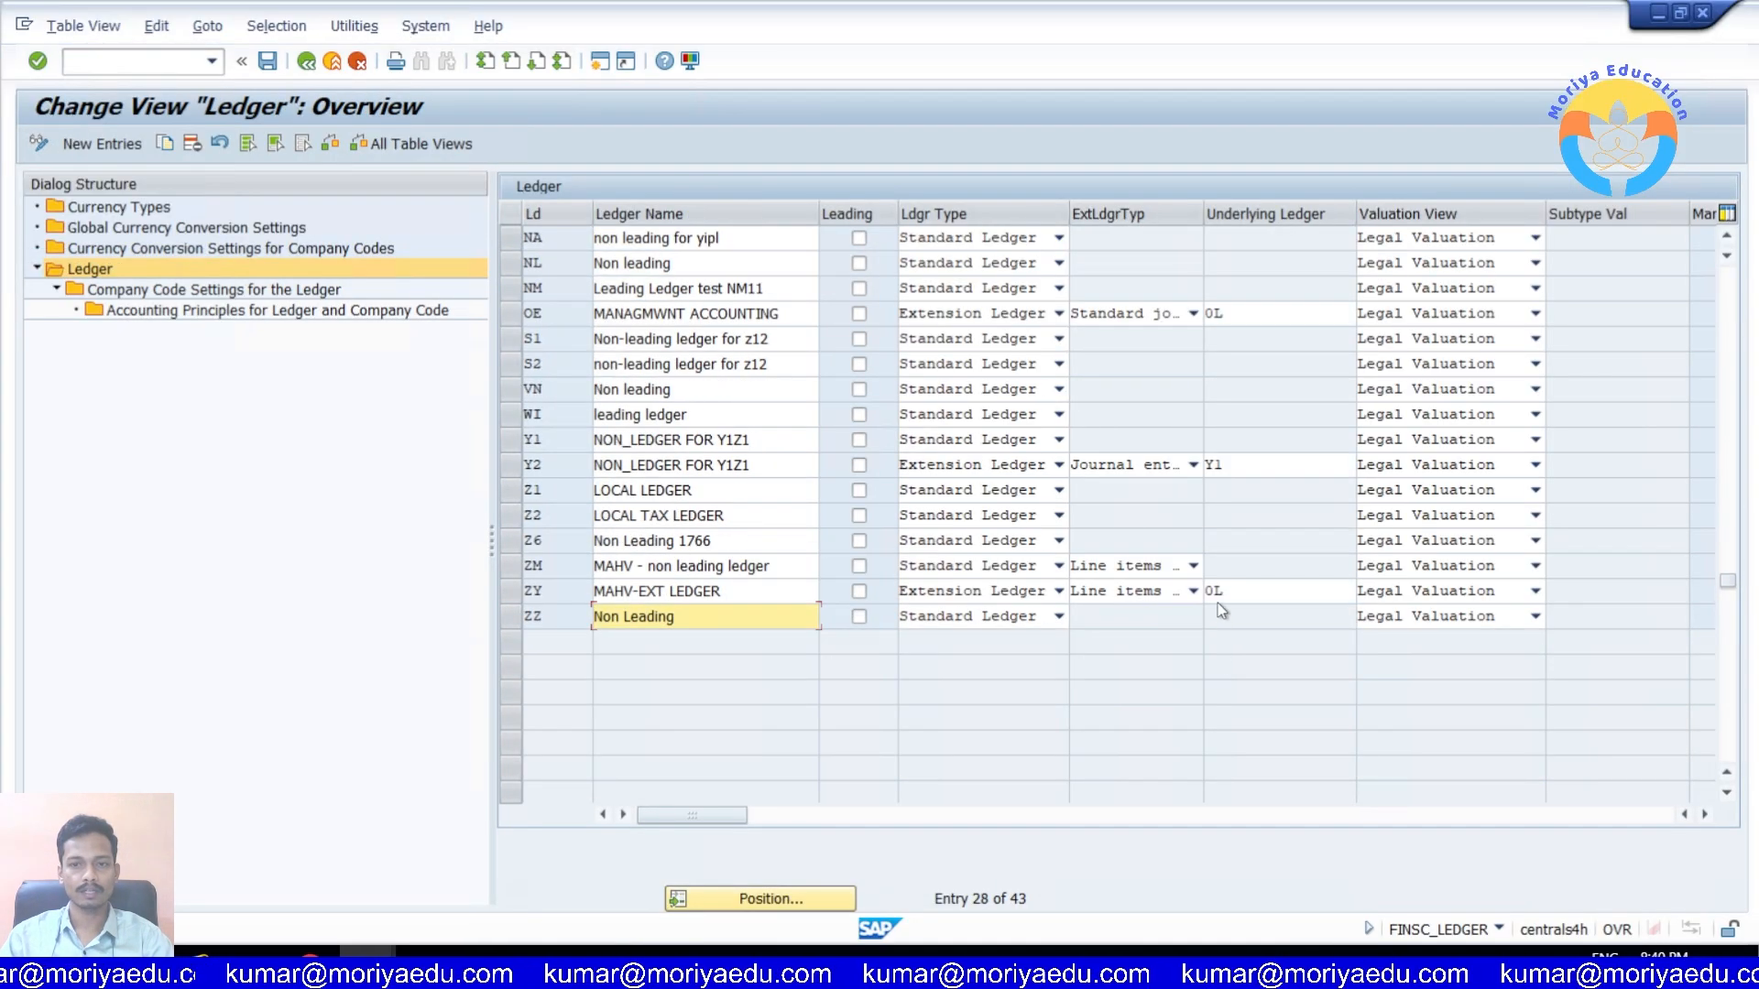
pyautogui.click(515, 597)
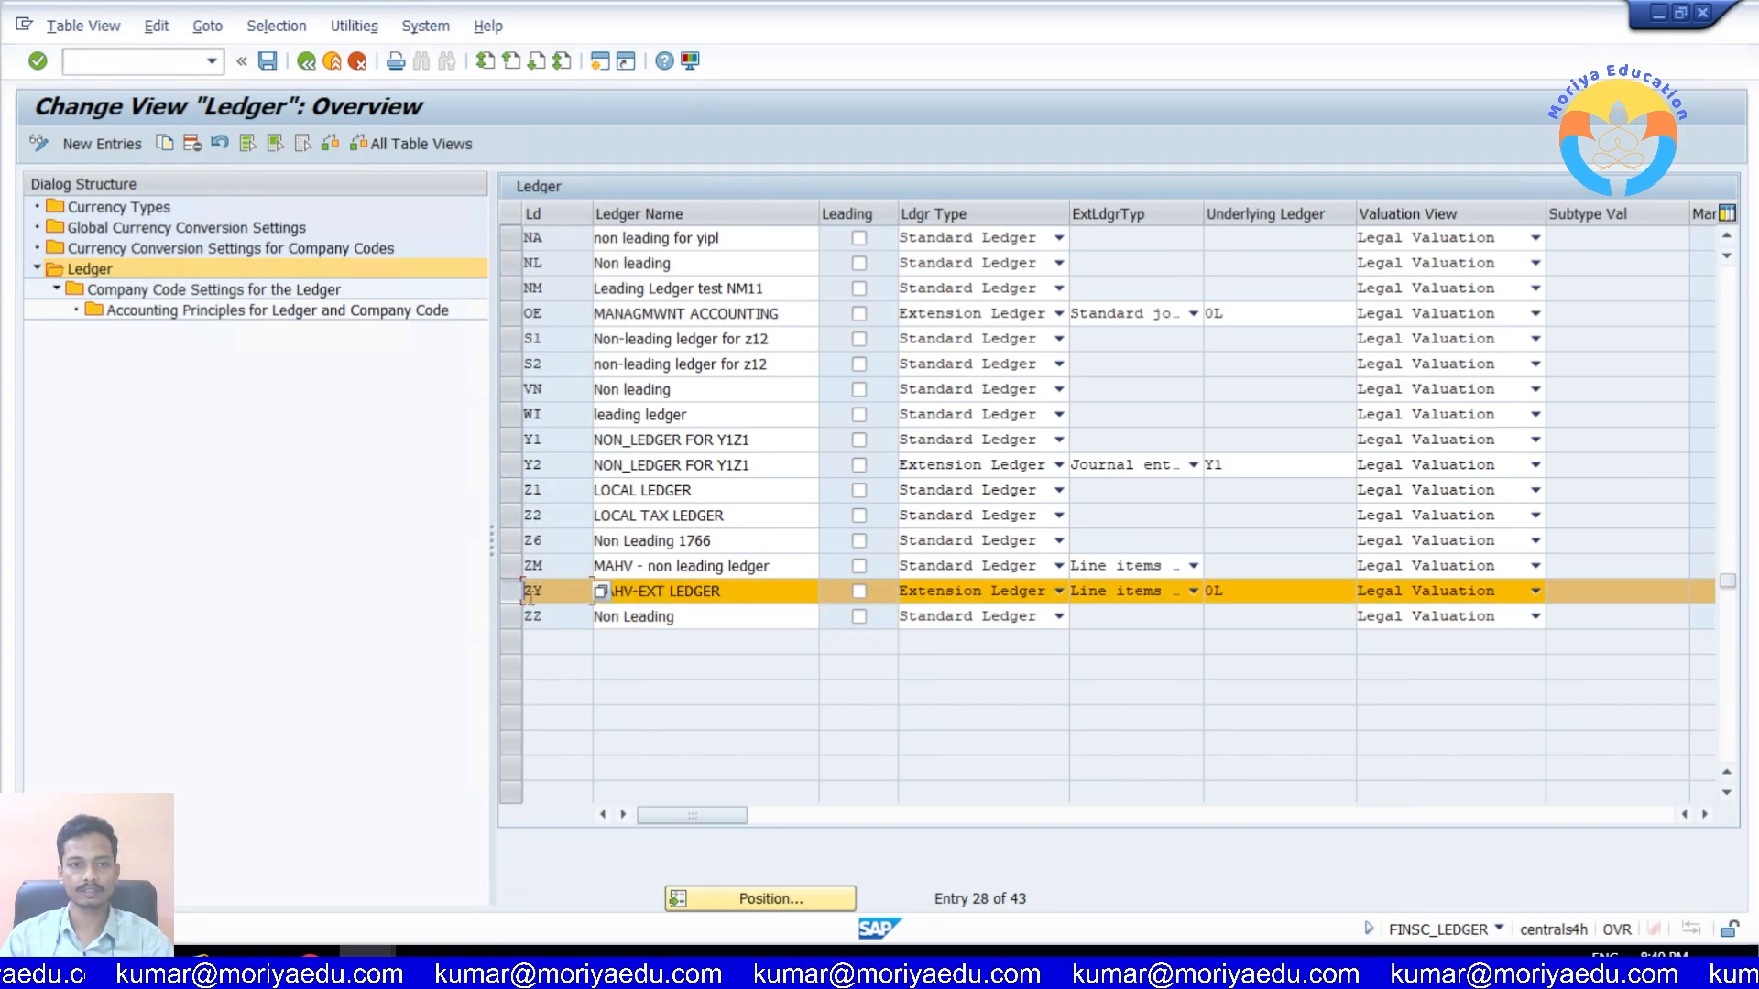
pyautogui.click(1220, 595)
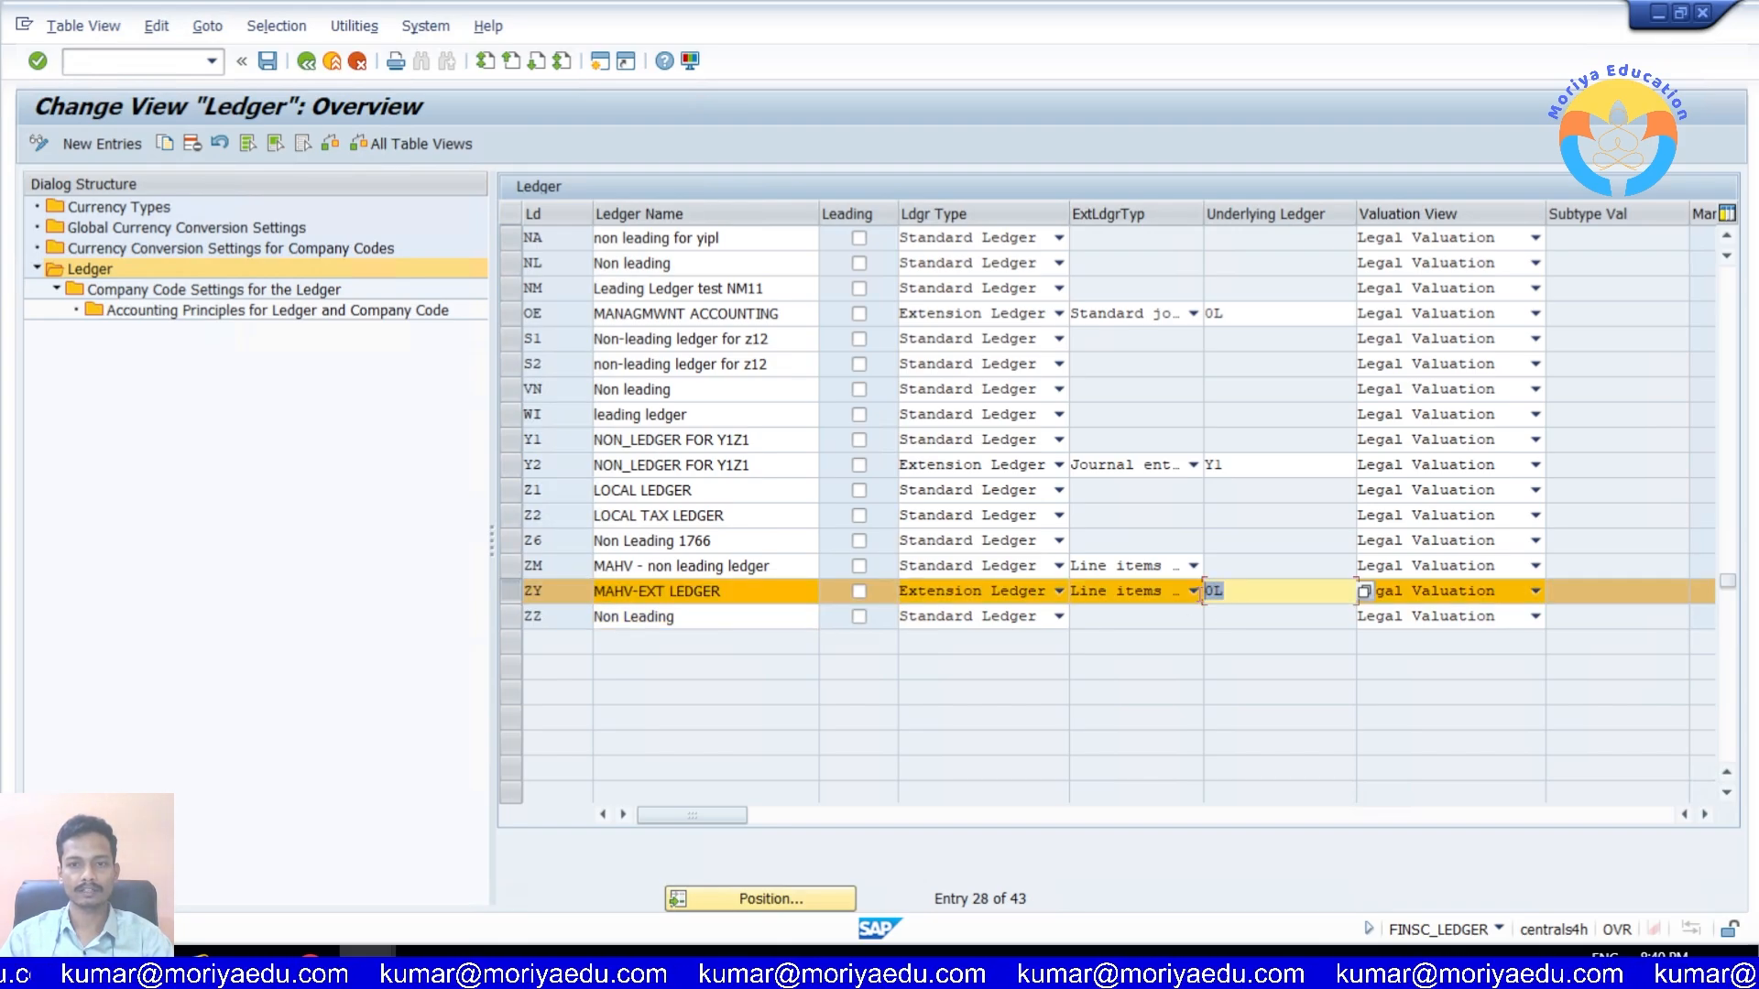
pyautogui.click(275, 291)
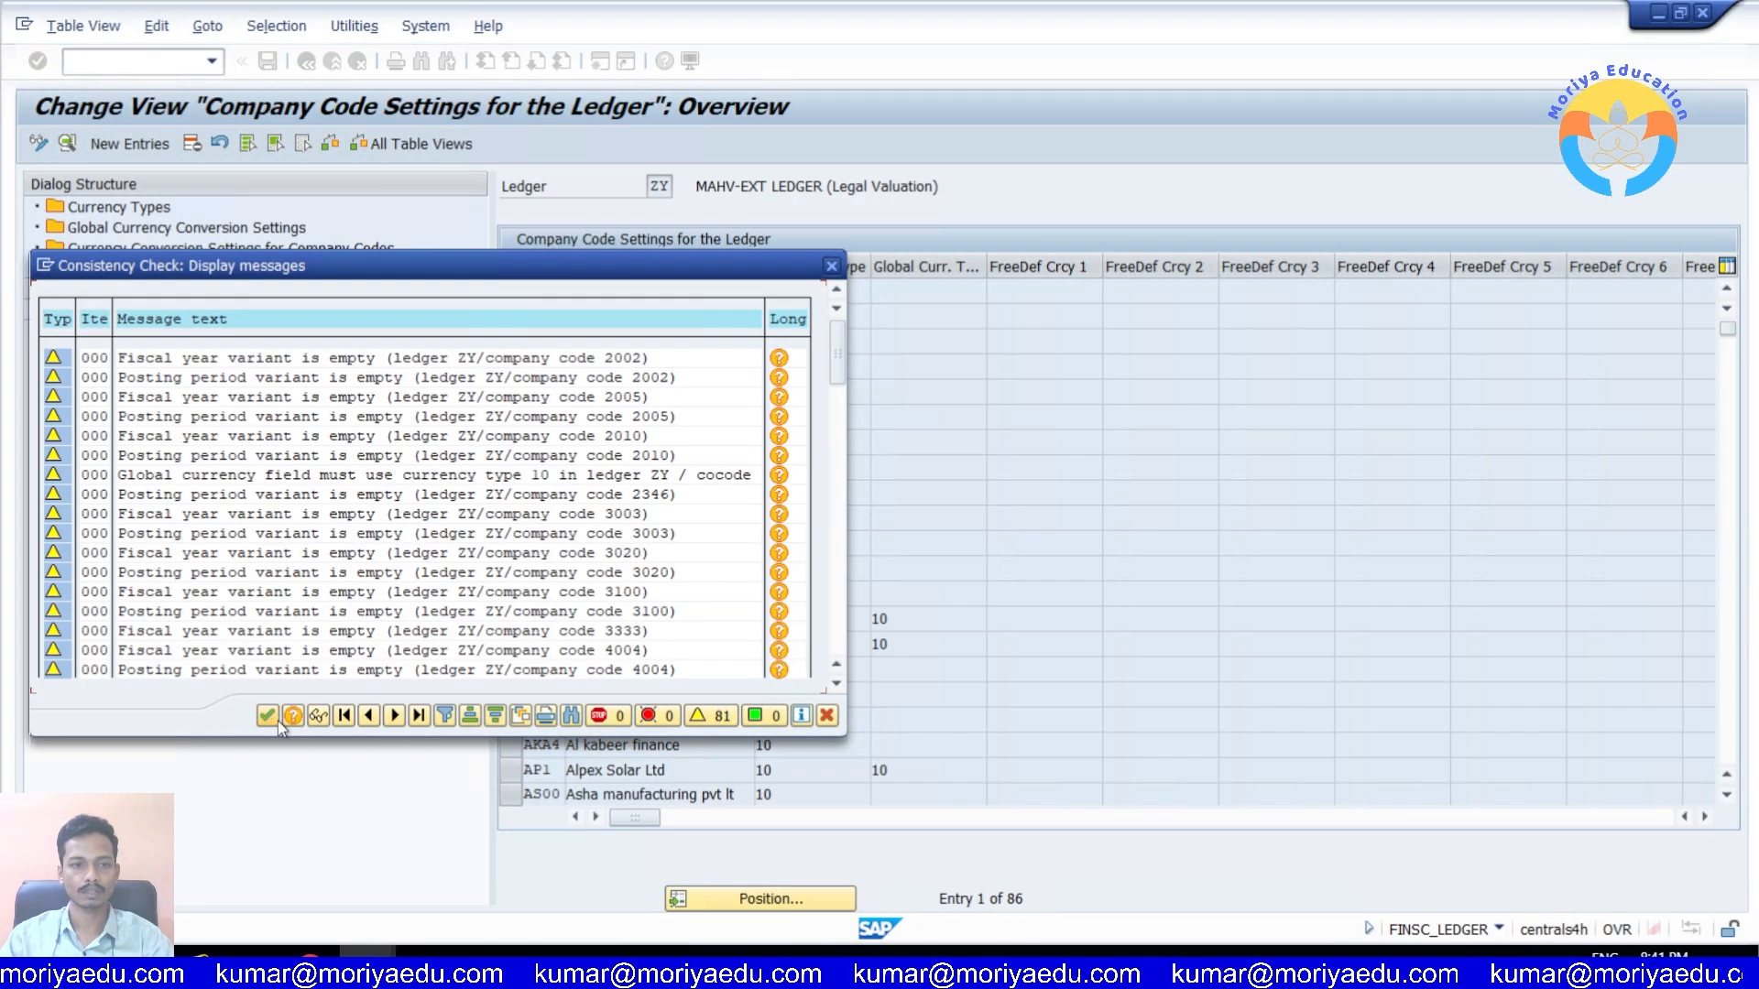
pyautogui.click(268, 716)
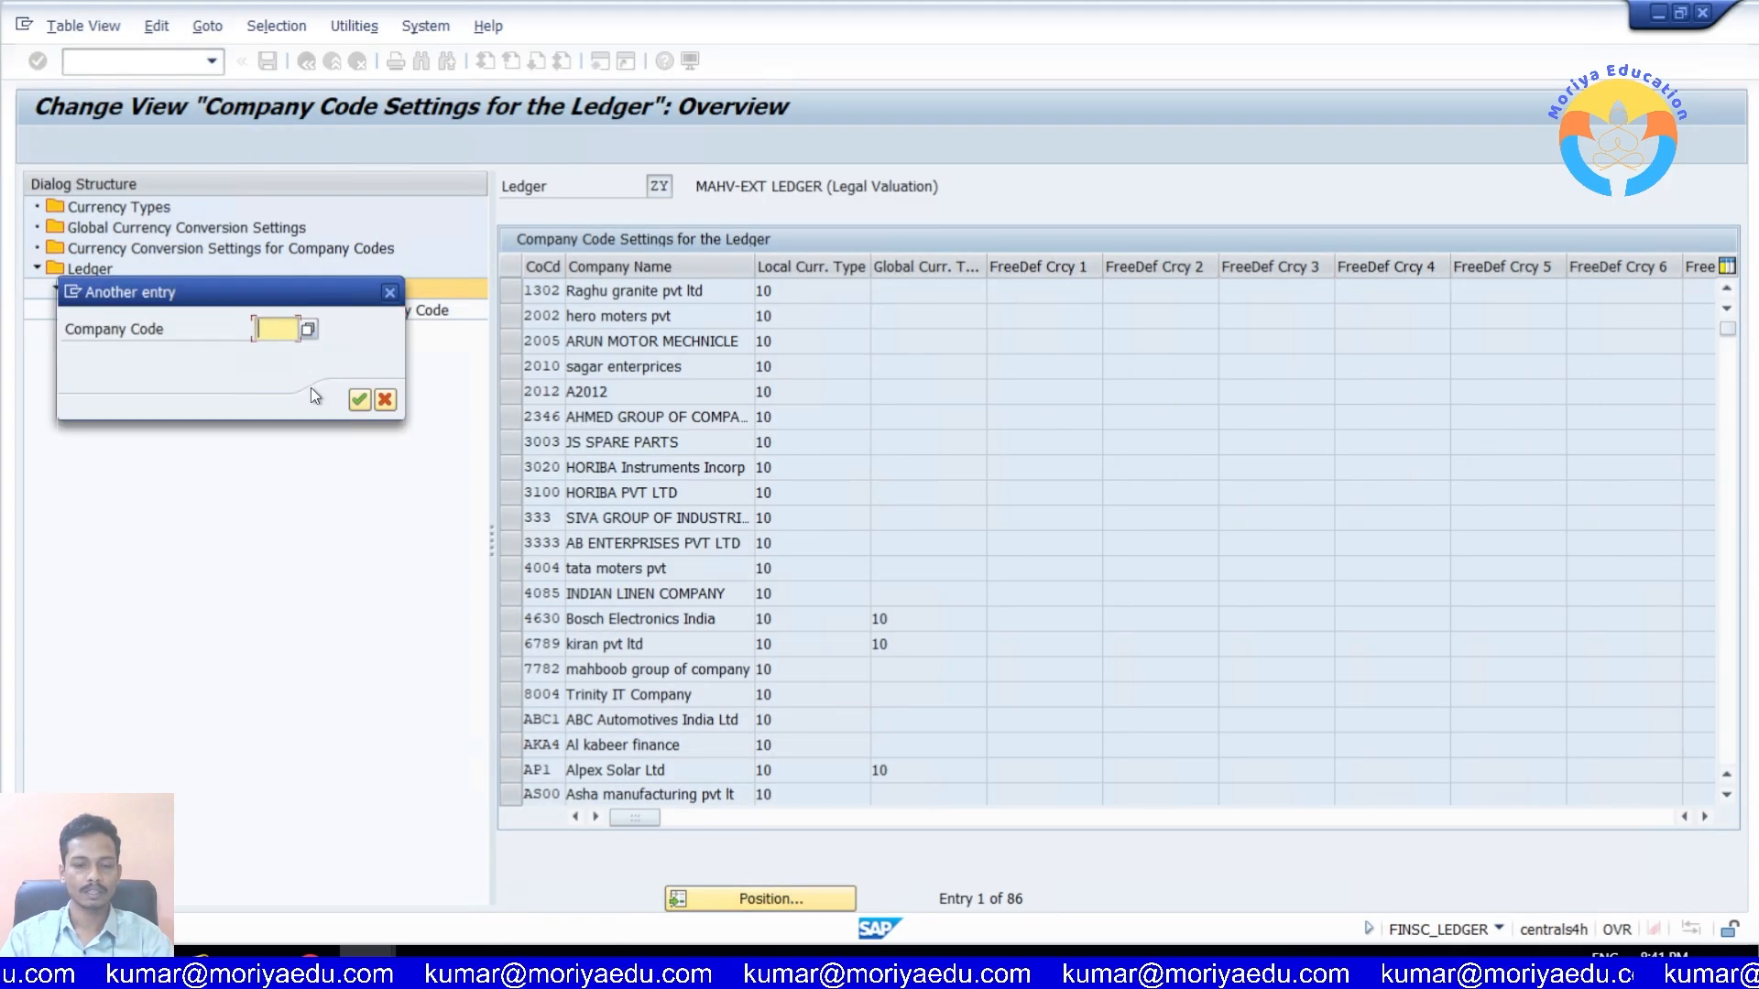
pyautogui.write('jain')
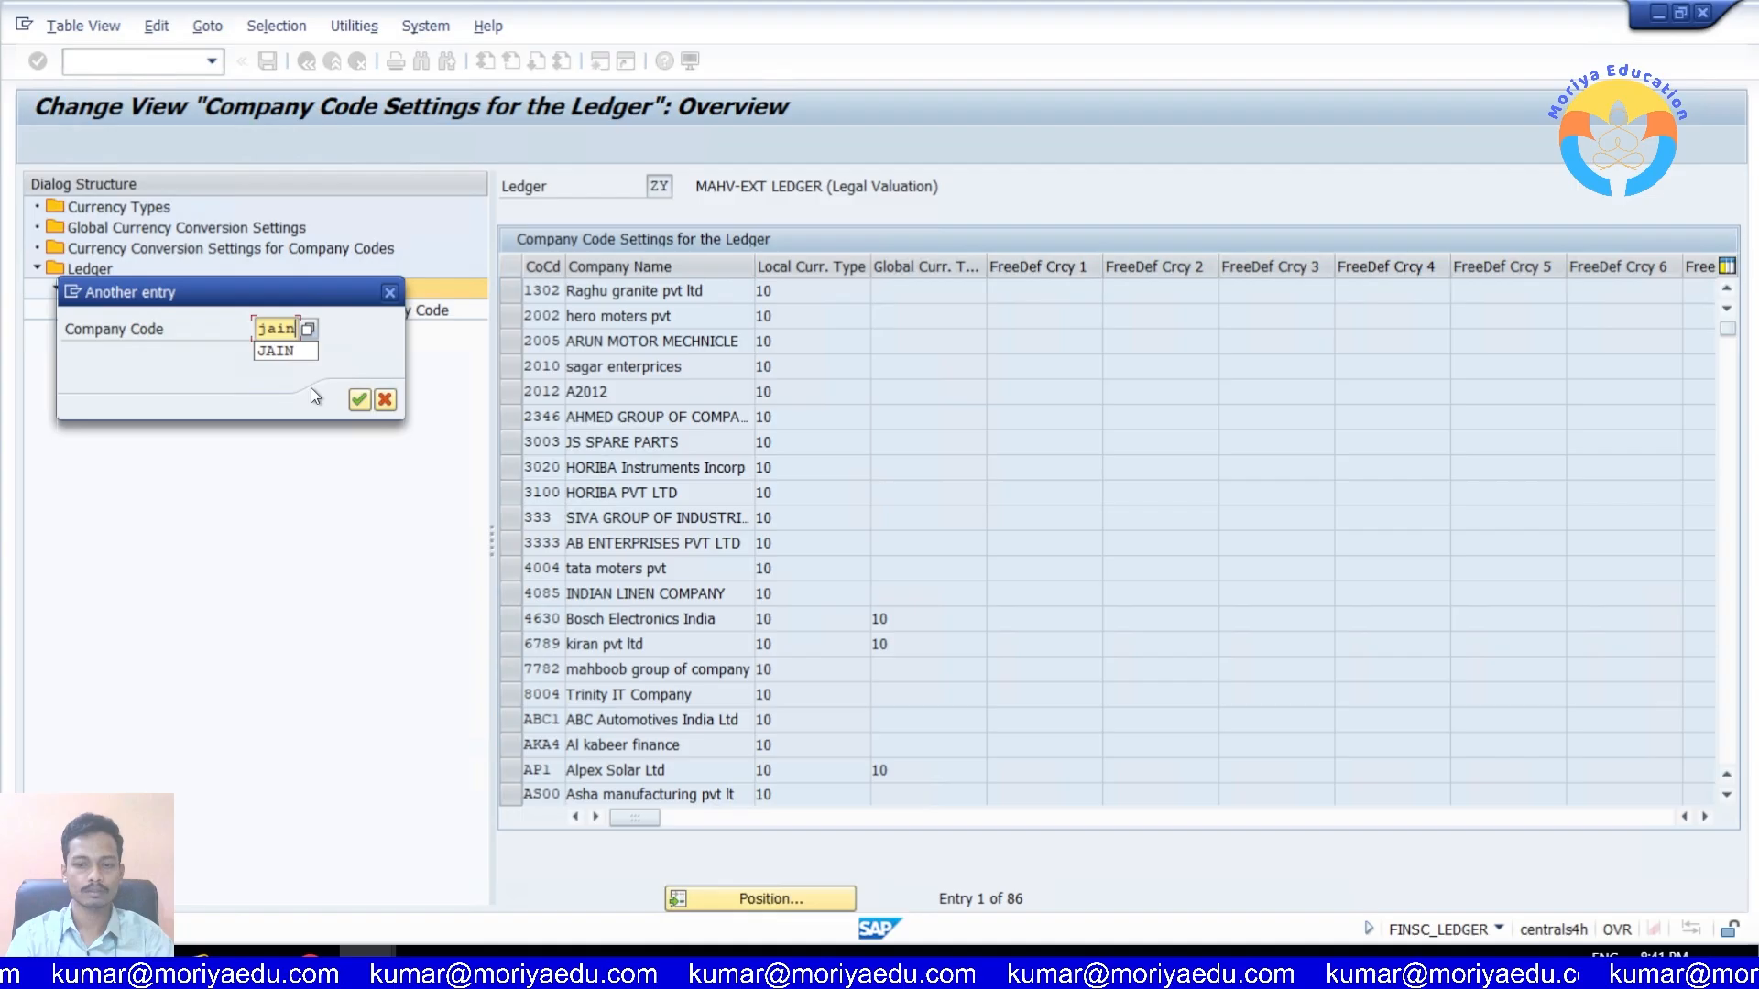
pyautogui.press('Return')
pyautogui.press('Return')
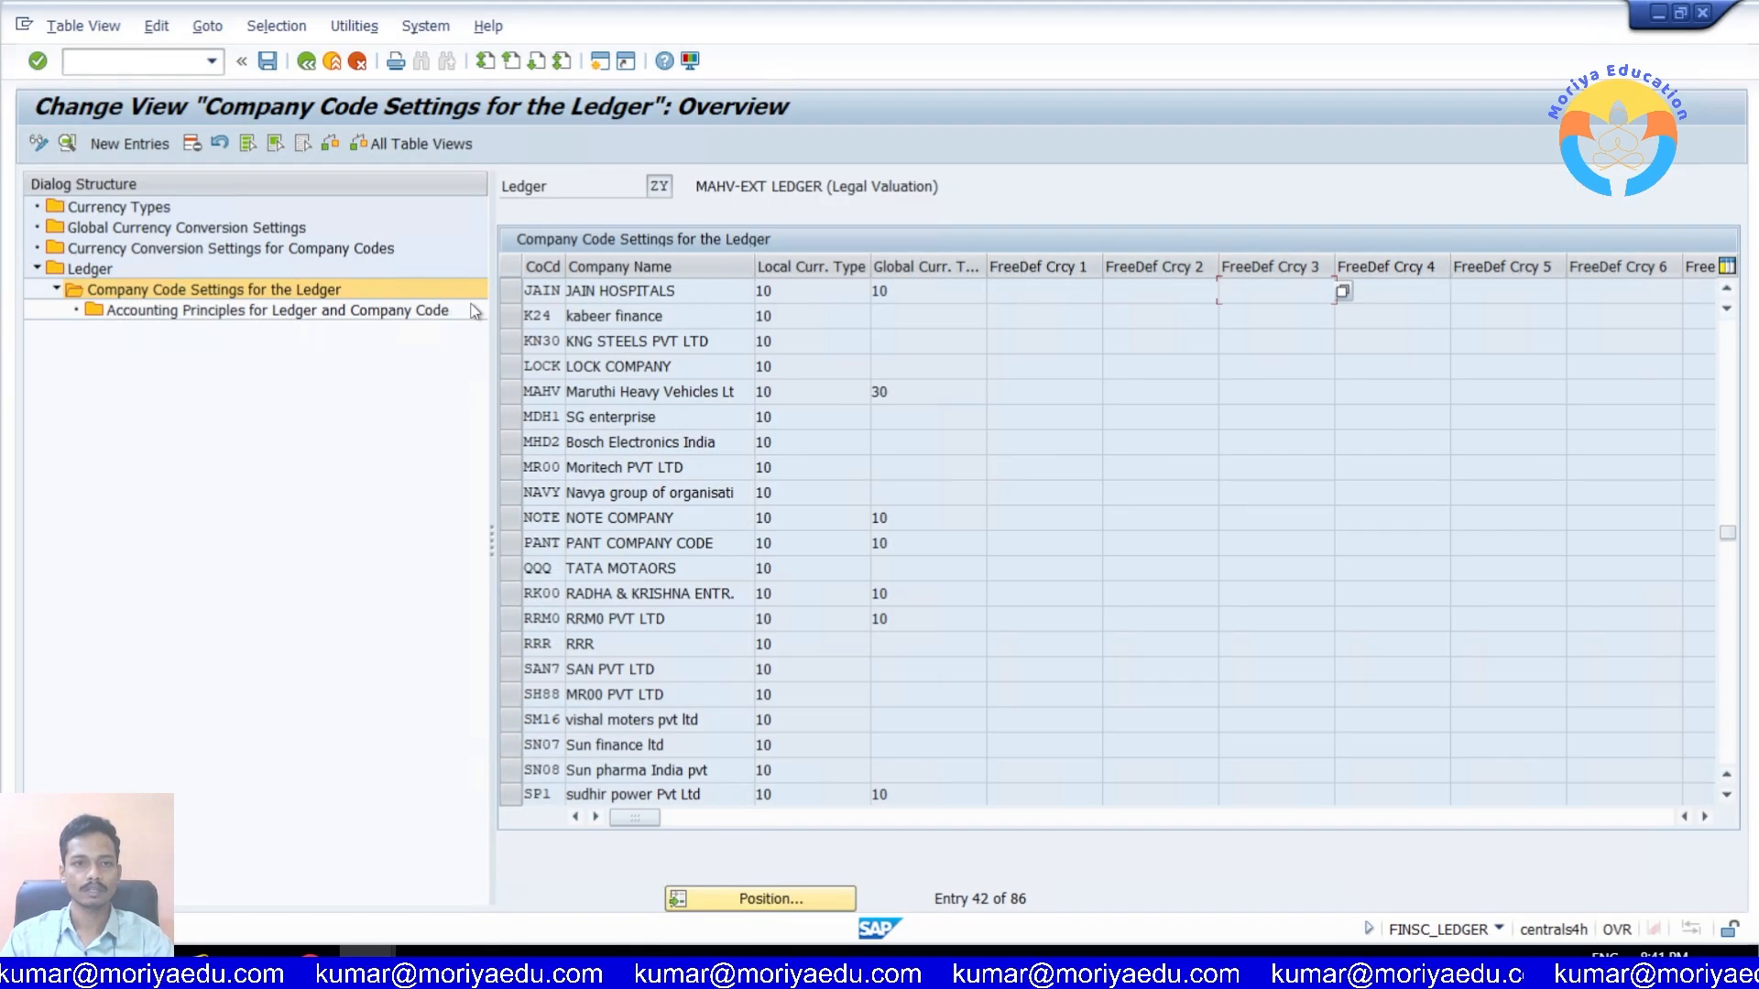
# Step: Delete the JAIN entry from ledger ZY's company code settings and return to the ledger list
pyautogui.click(511, 291)
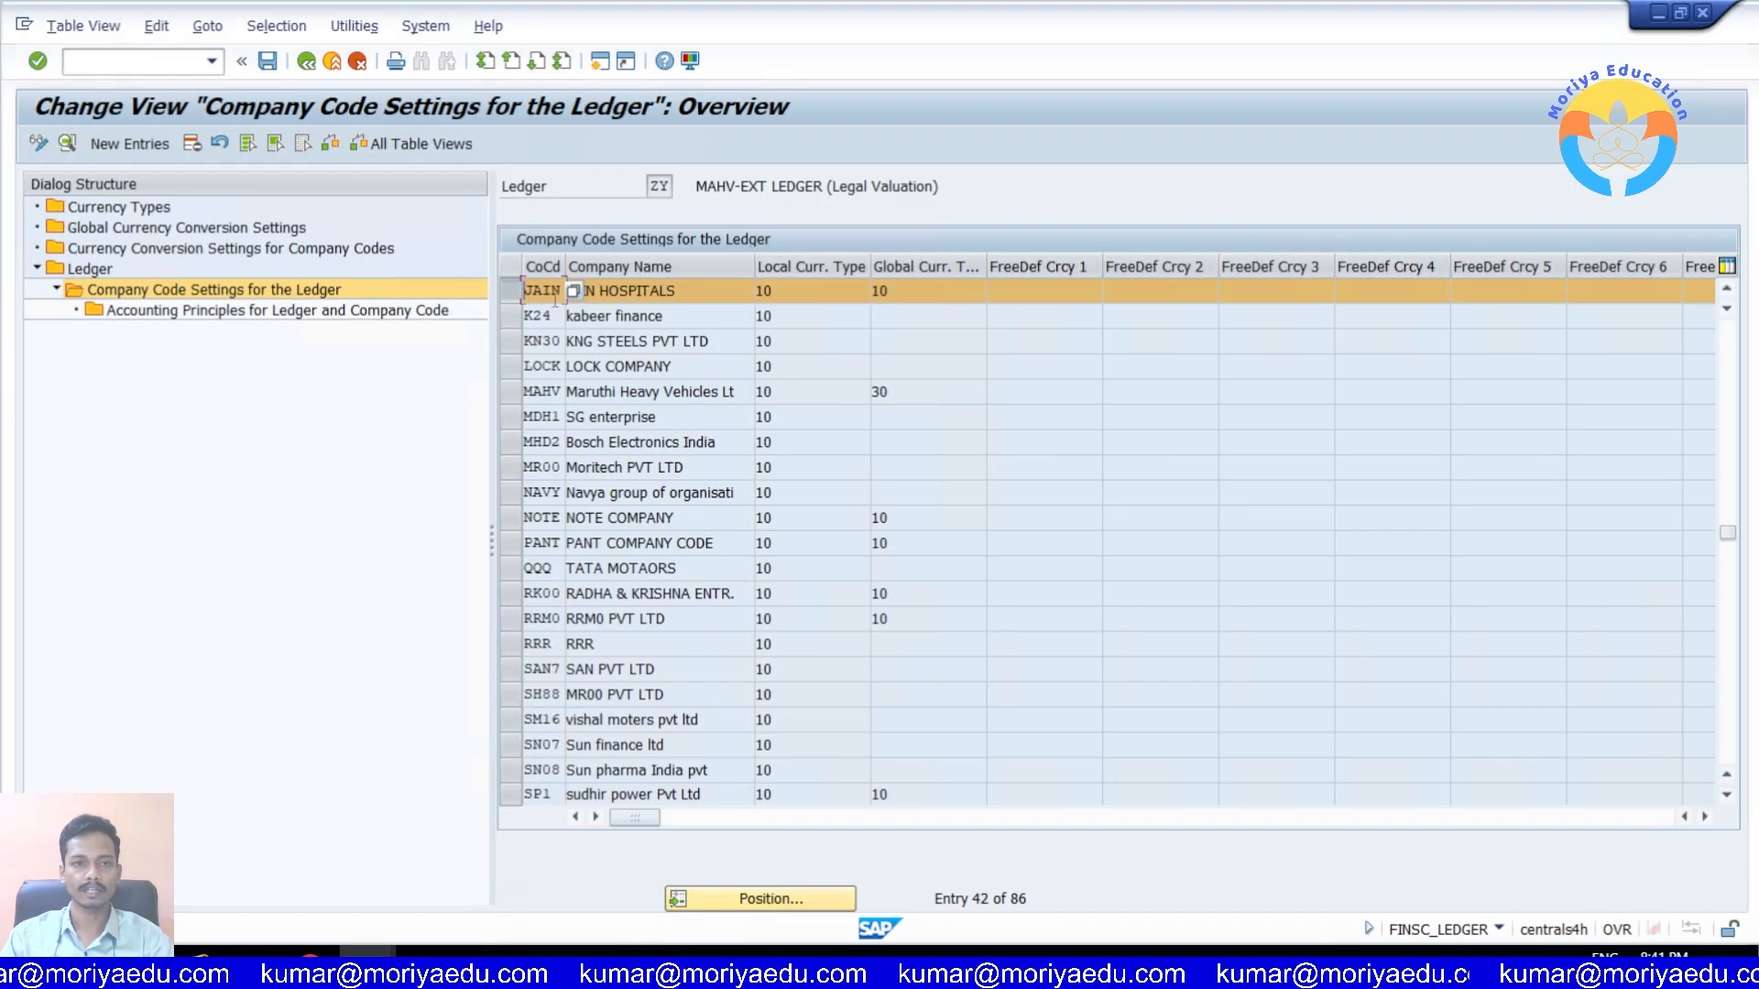
pyautogui.click(190, 145)
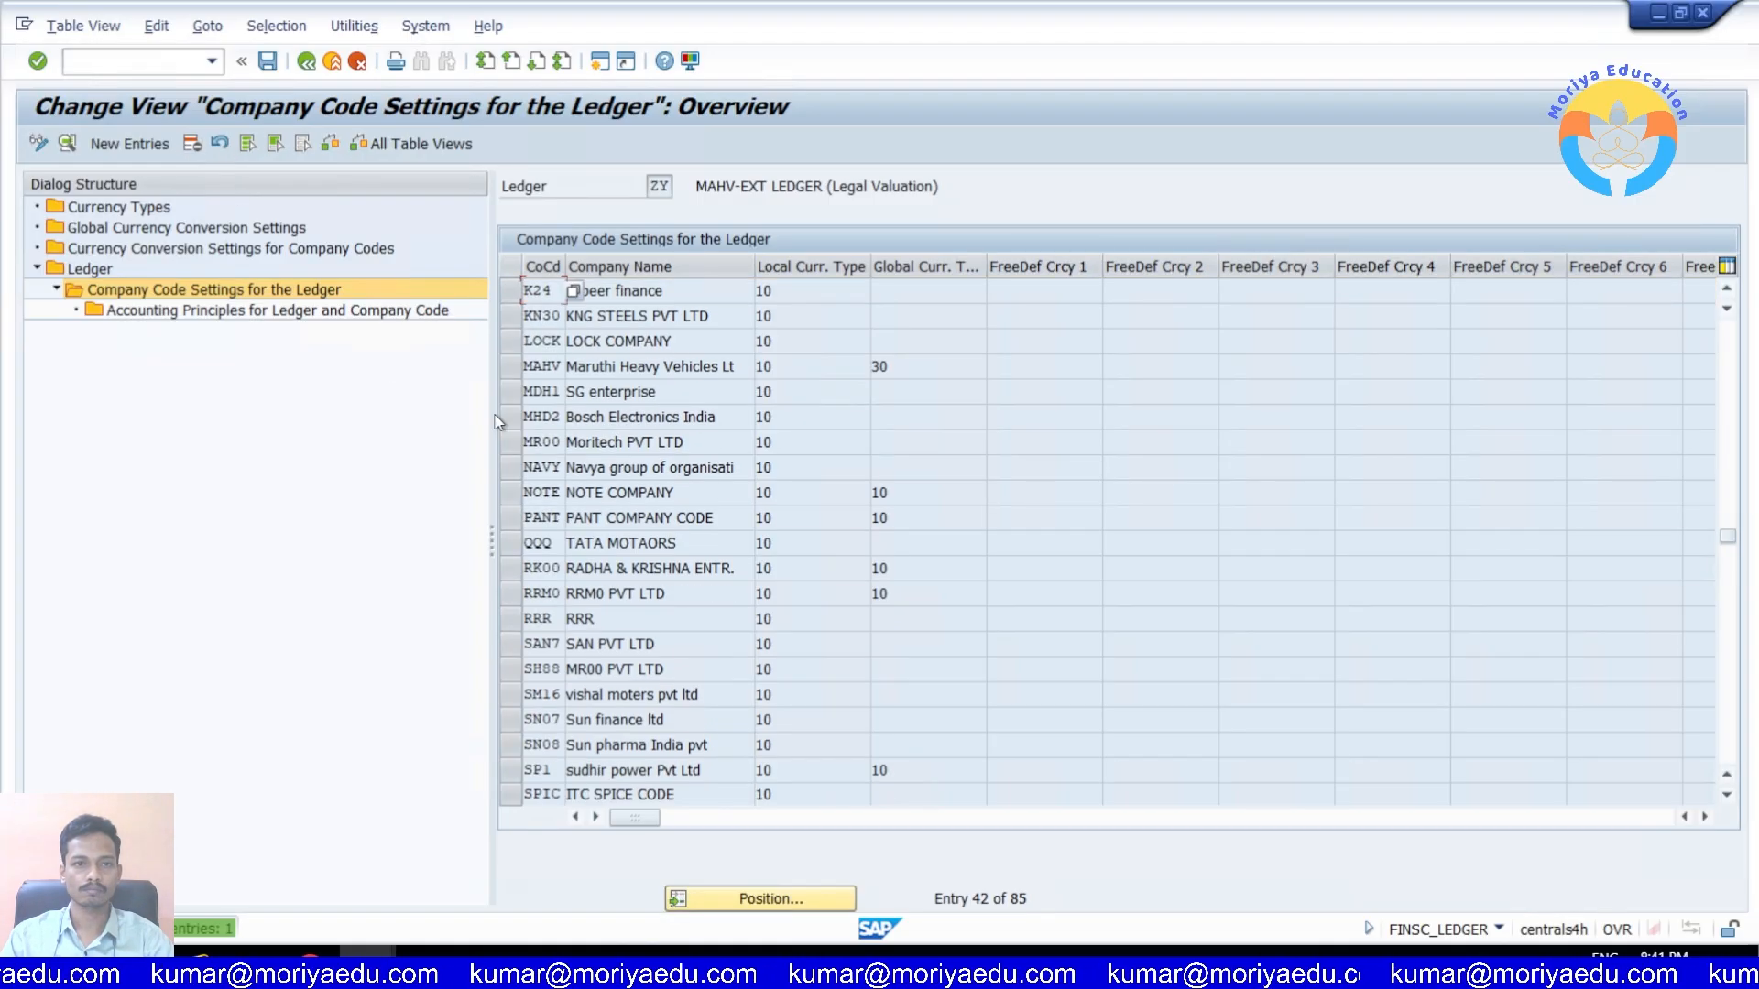
pyautogui.click(301, 60)
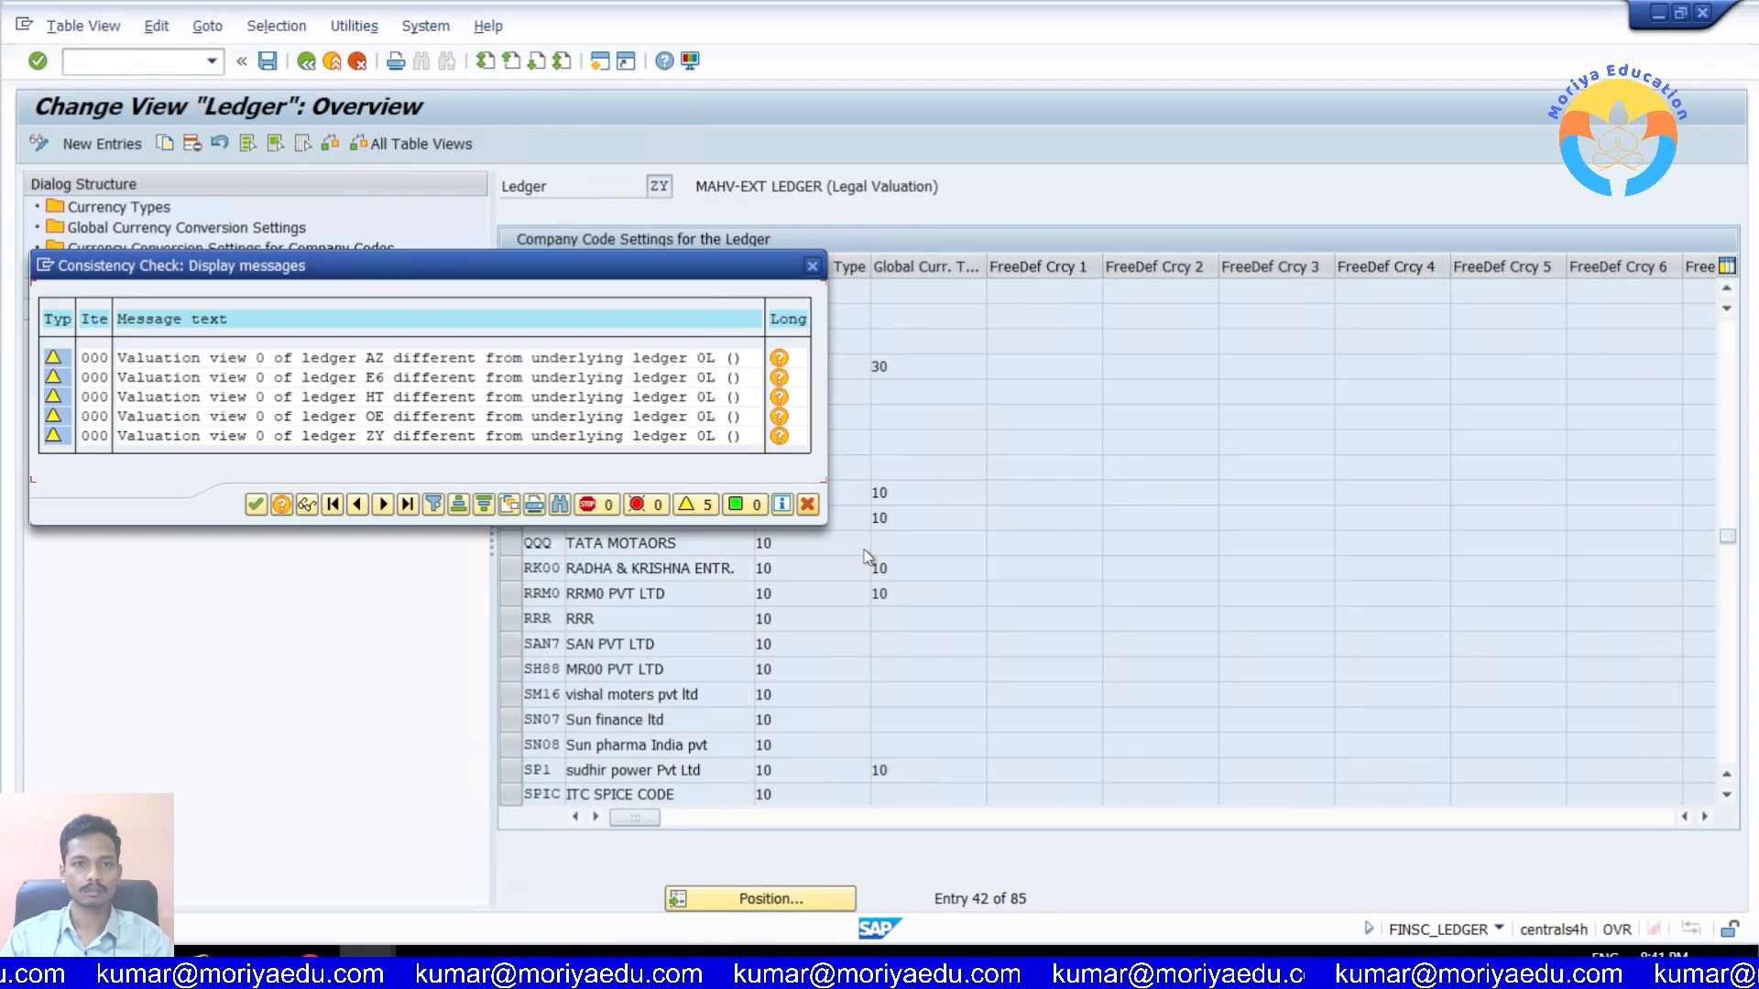
pyautogui.click(257, 504)
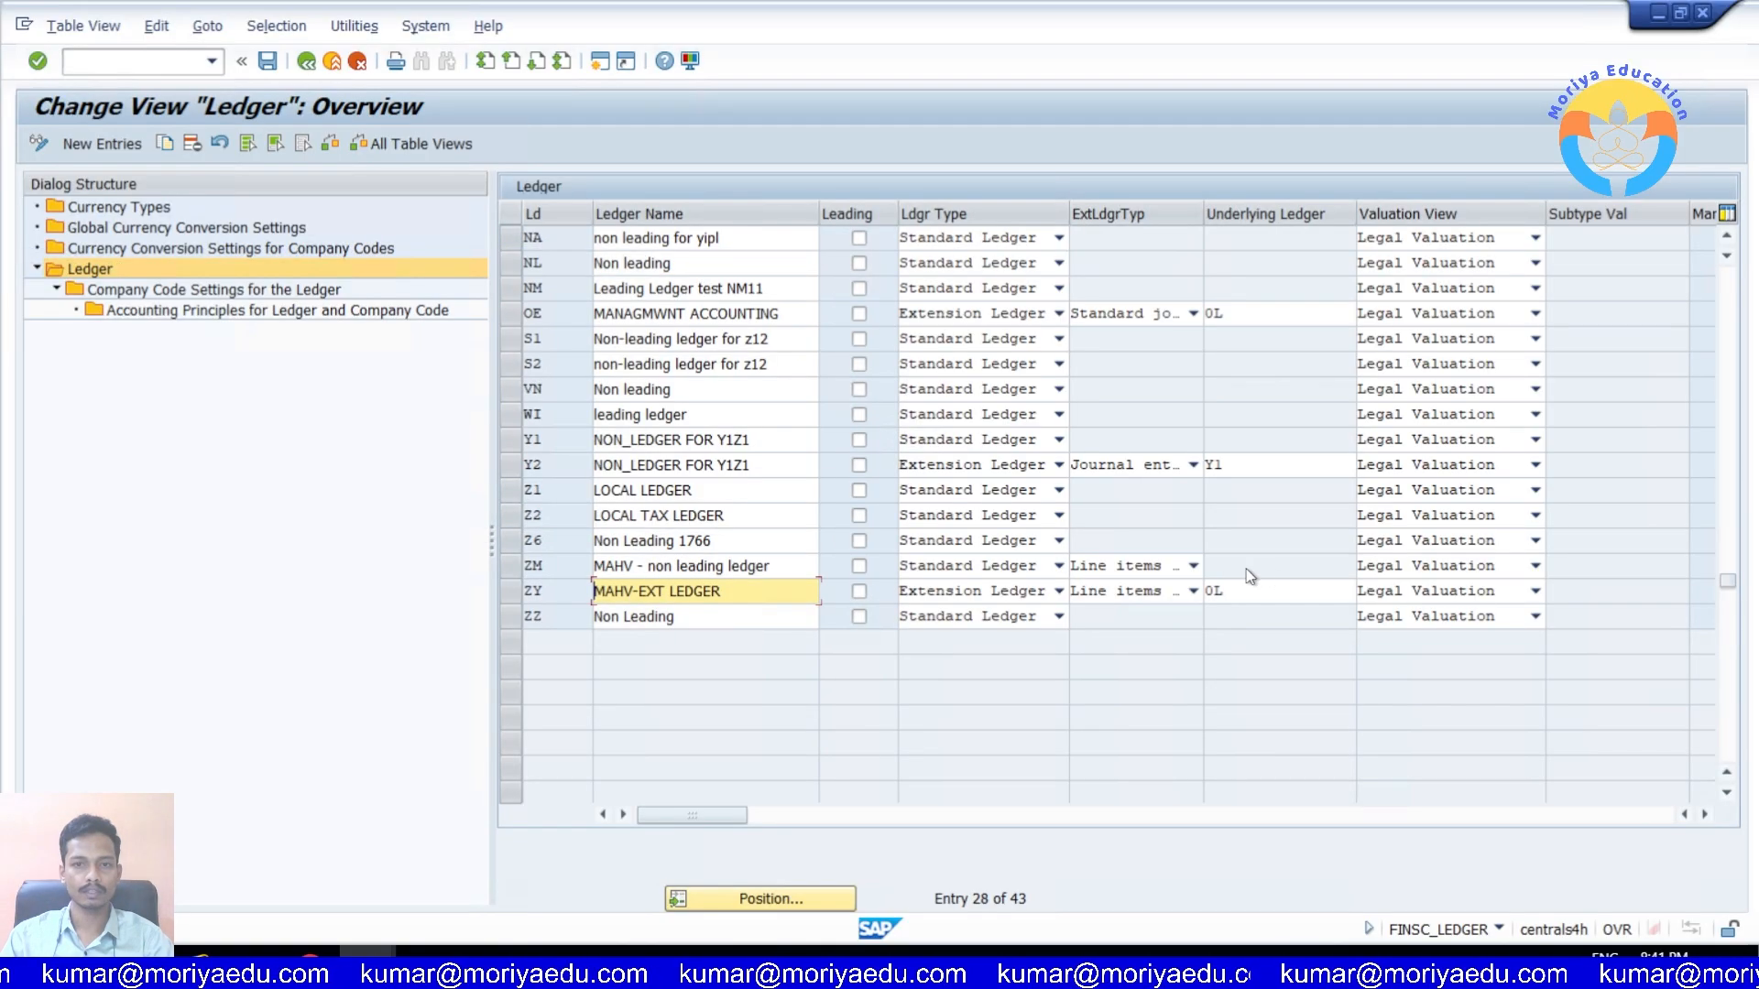
# Step: Check which company codes are assigned to ledger ZM, acknowledging the consistency check messages on returning to the ledger list
pyautogui.click(668, 567)
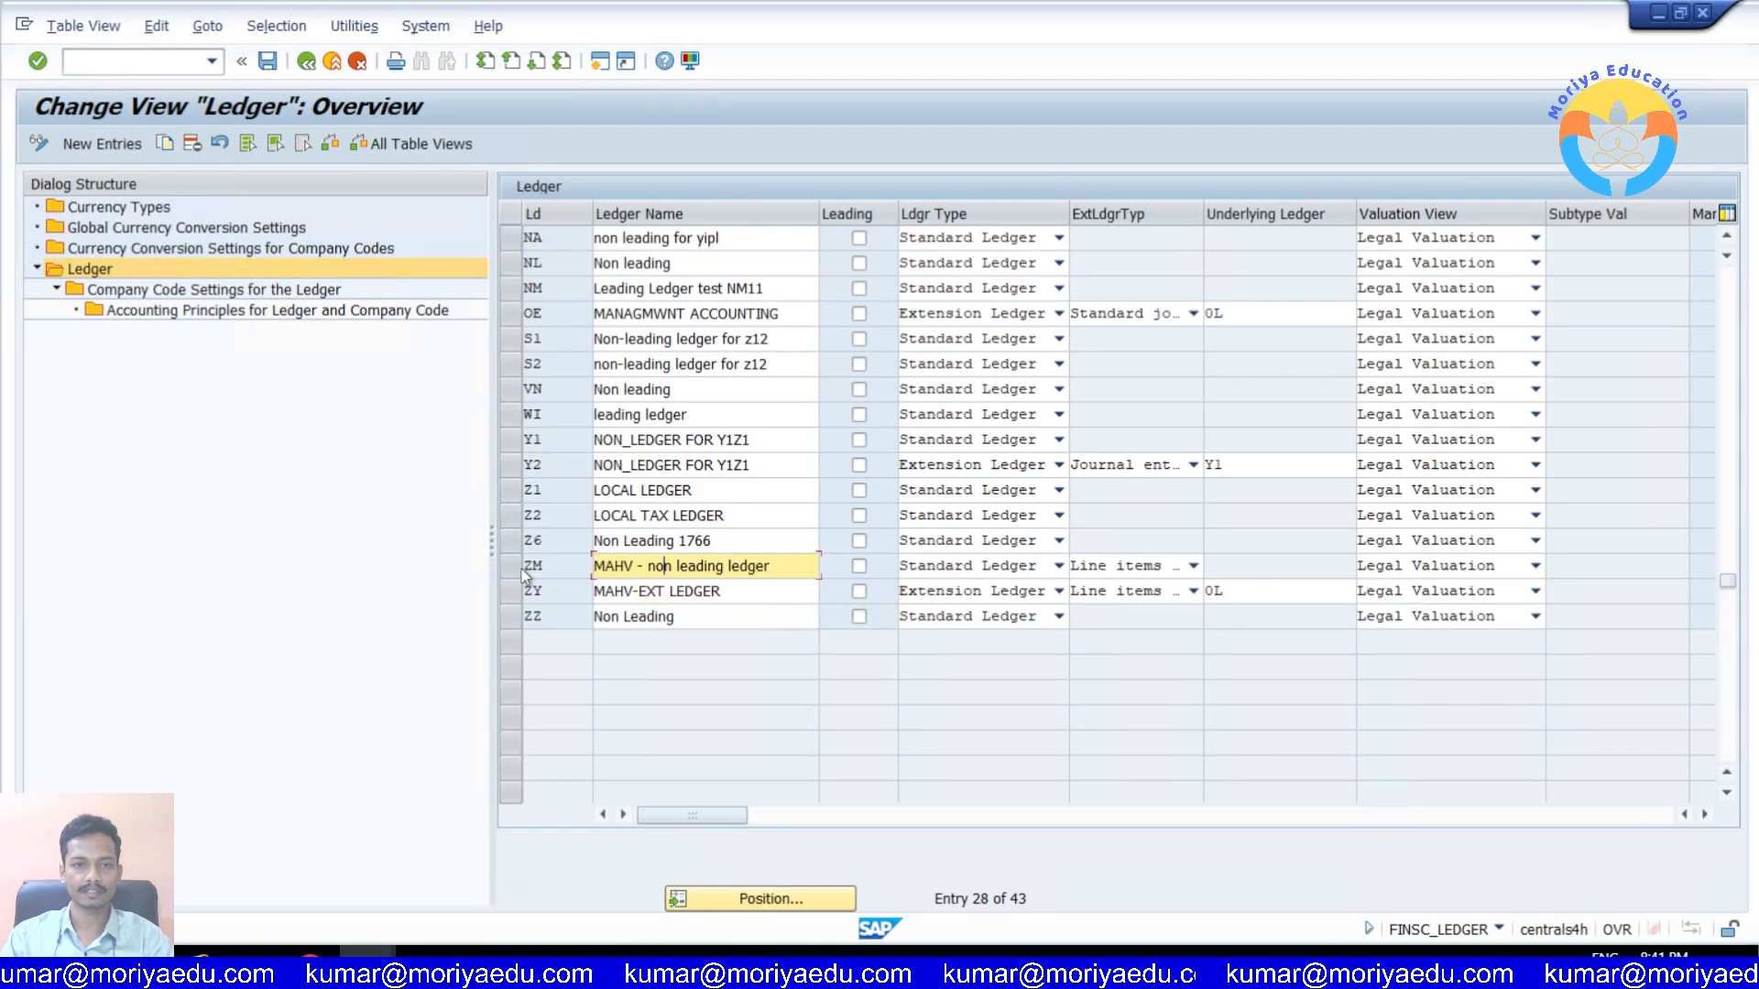
pyautogui.click(515, 568)
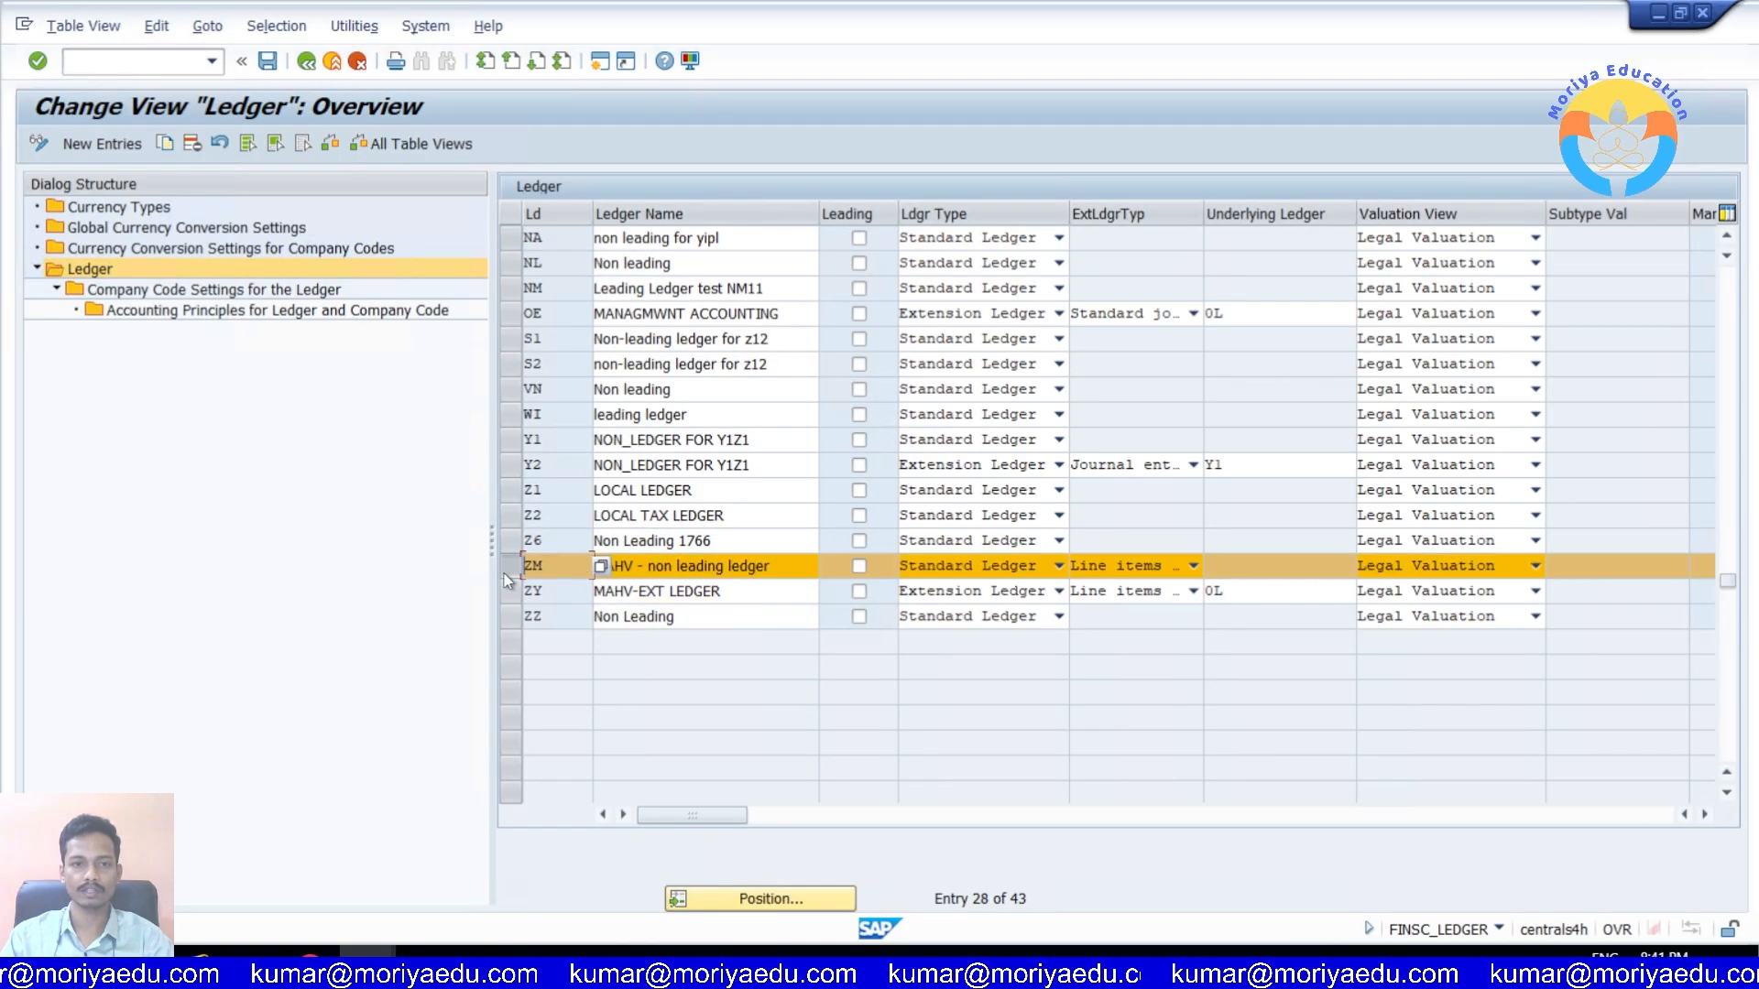
pyautogui.doubleClick(229, 291)
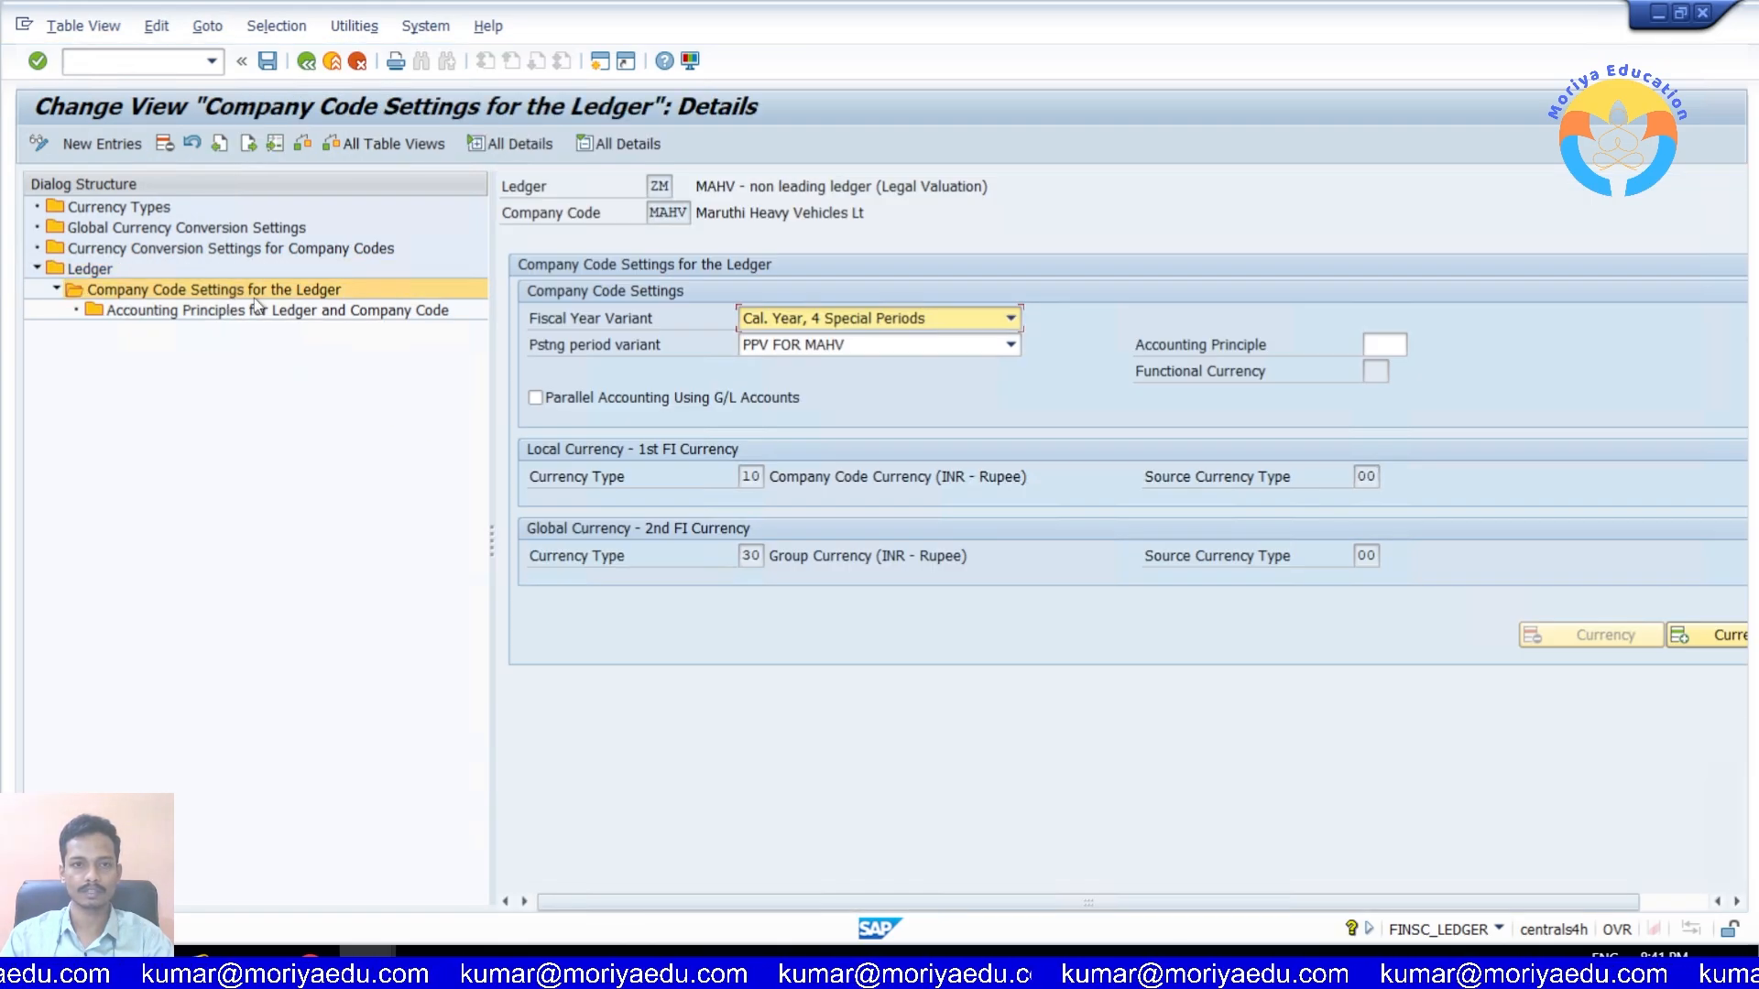
pyautogui.click(306, 61)
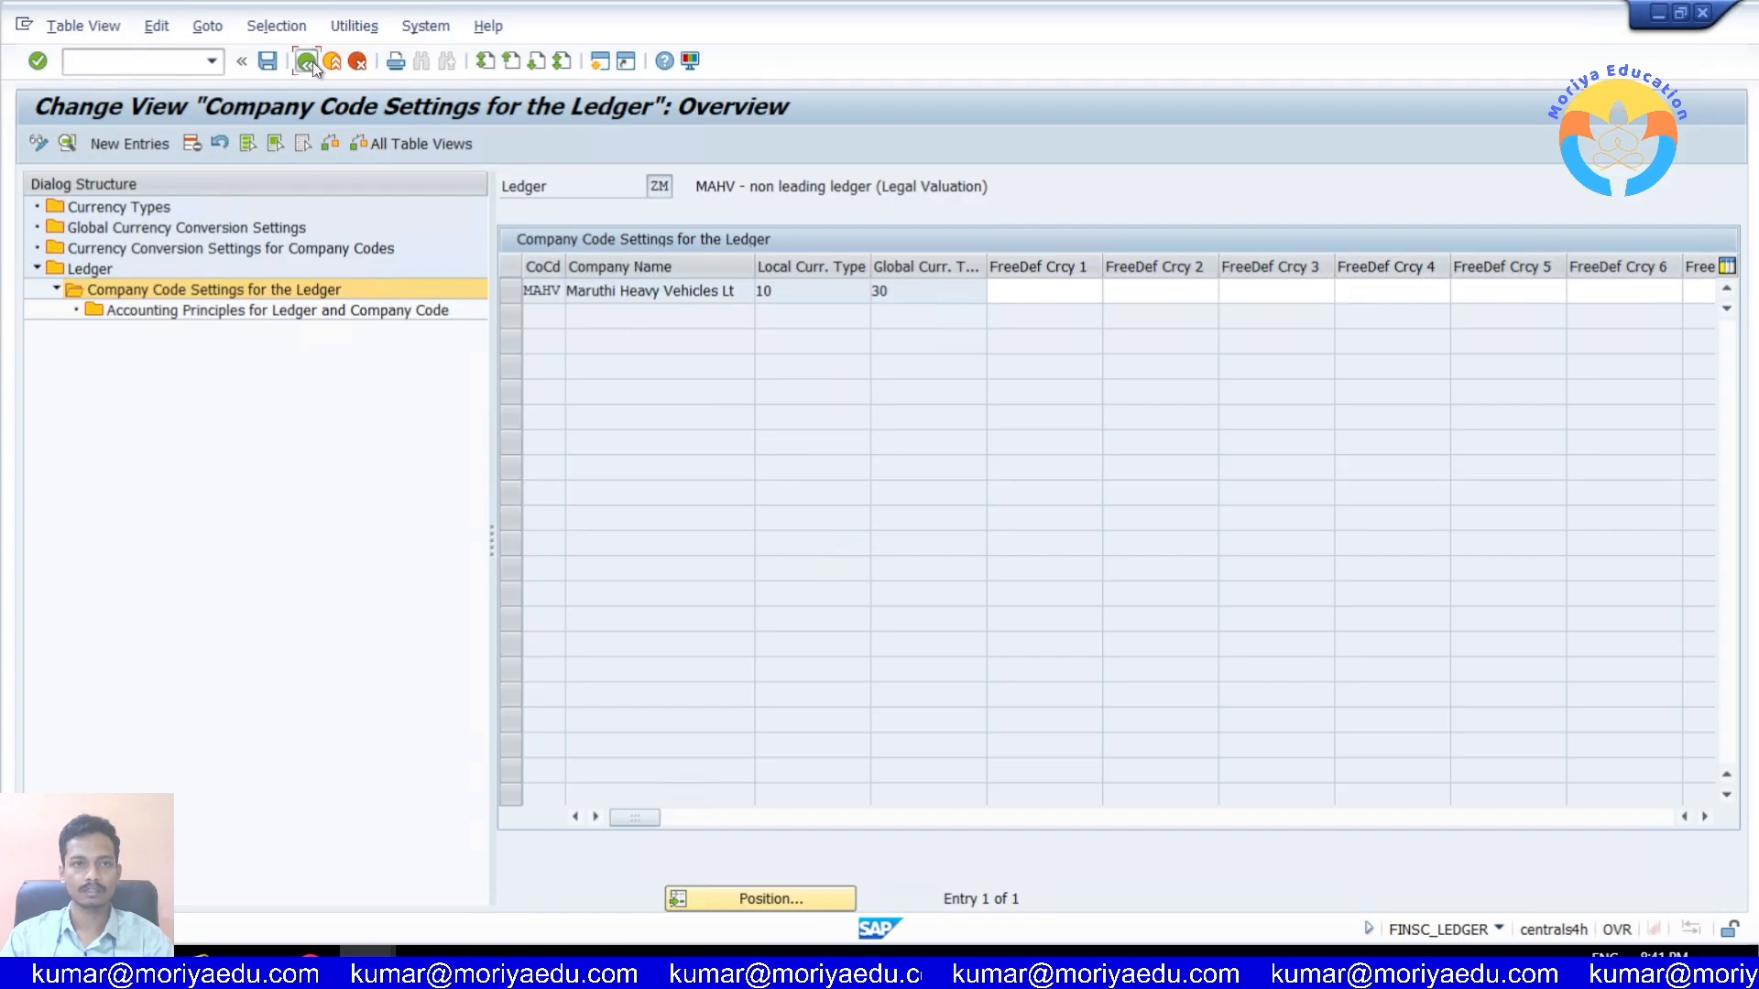
pyautogui.click(309, 62)
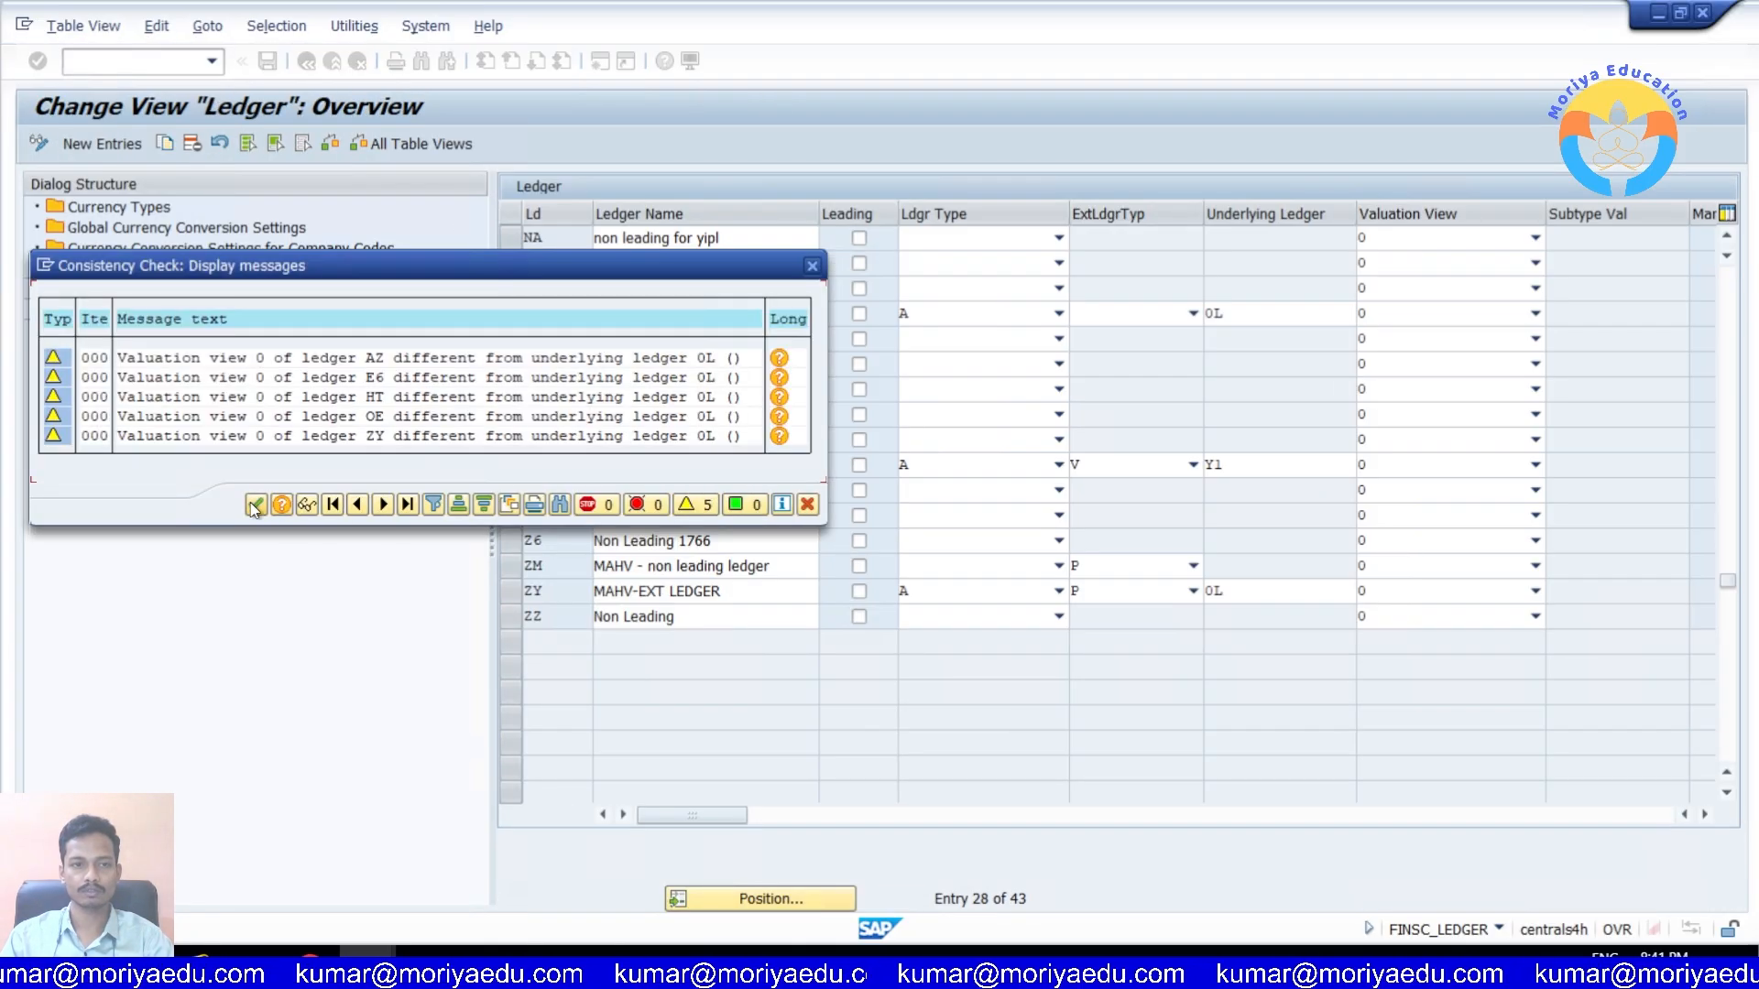
pyautogui.click(255, 505)
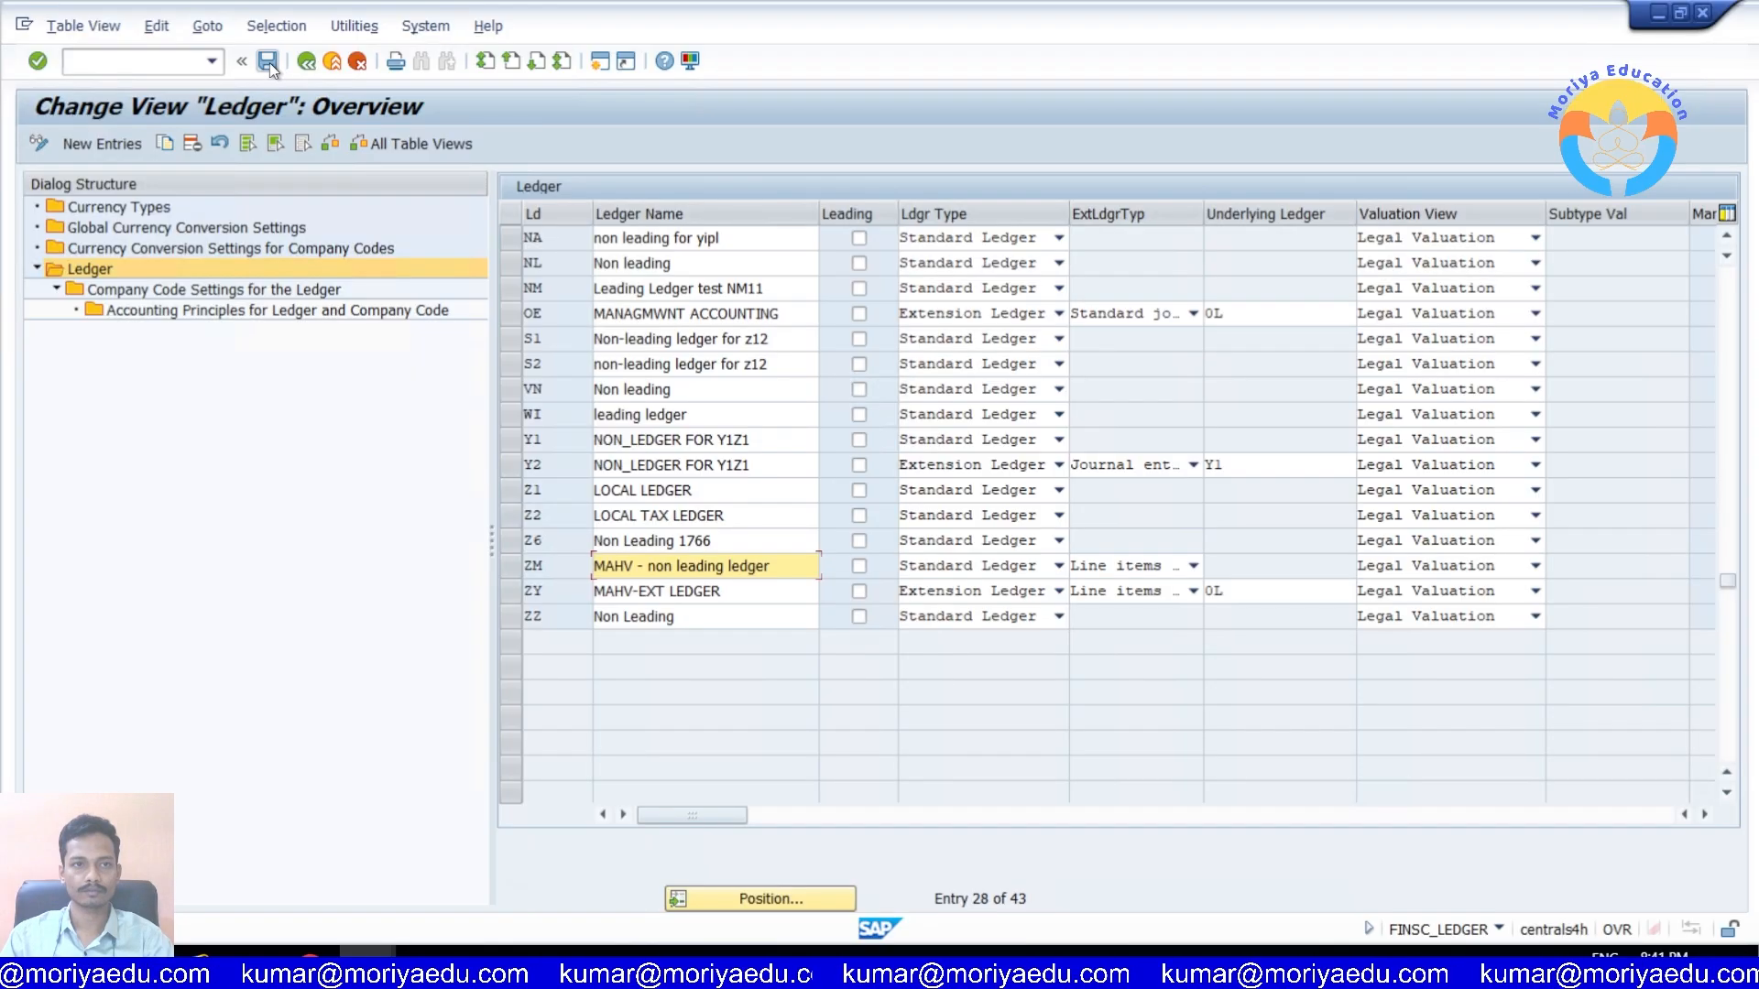
# Step: Save the ledger customizing changes and acknowledge the consistency check messages
pyautogui.click(270, 63)
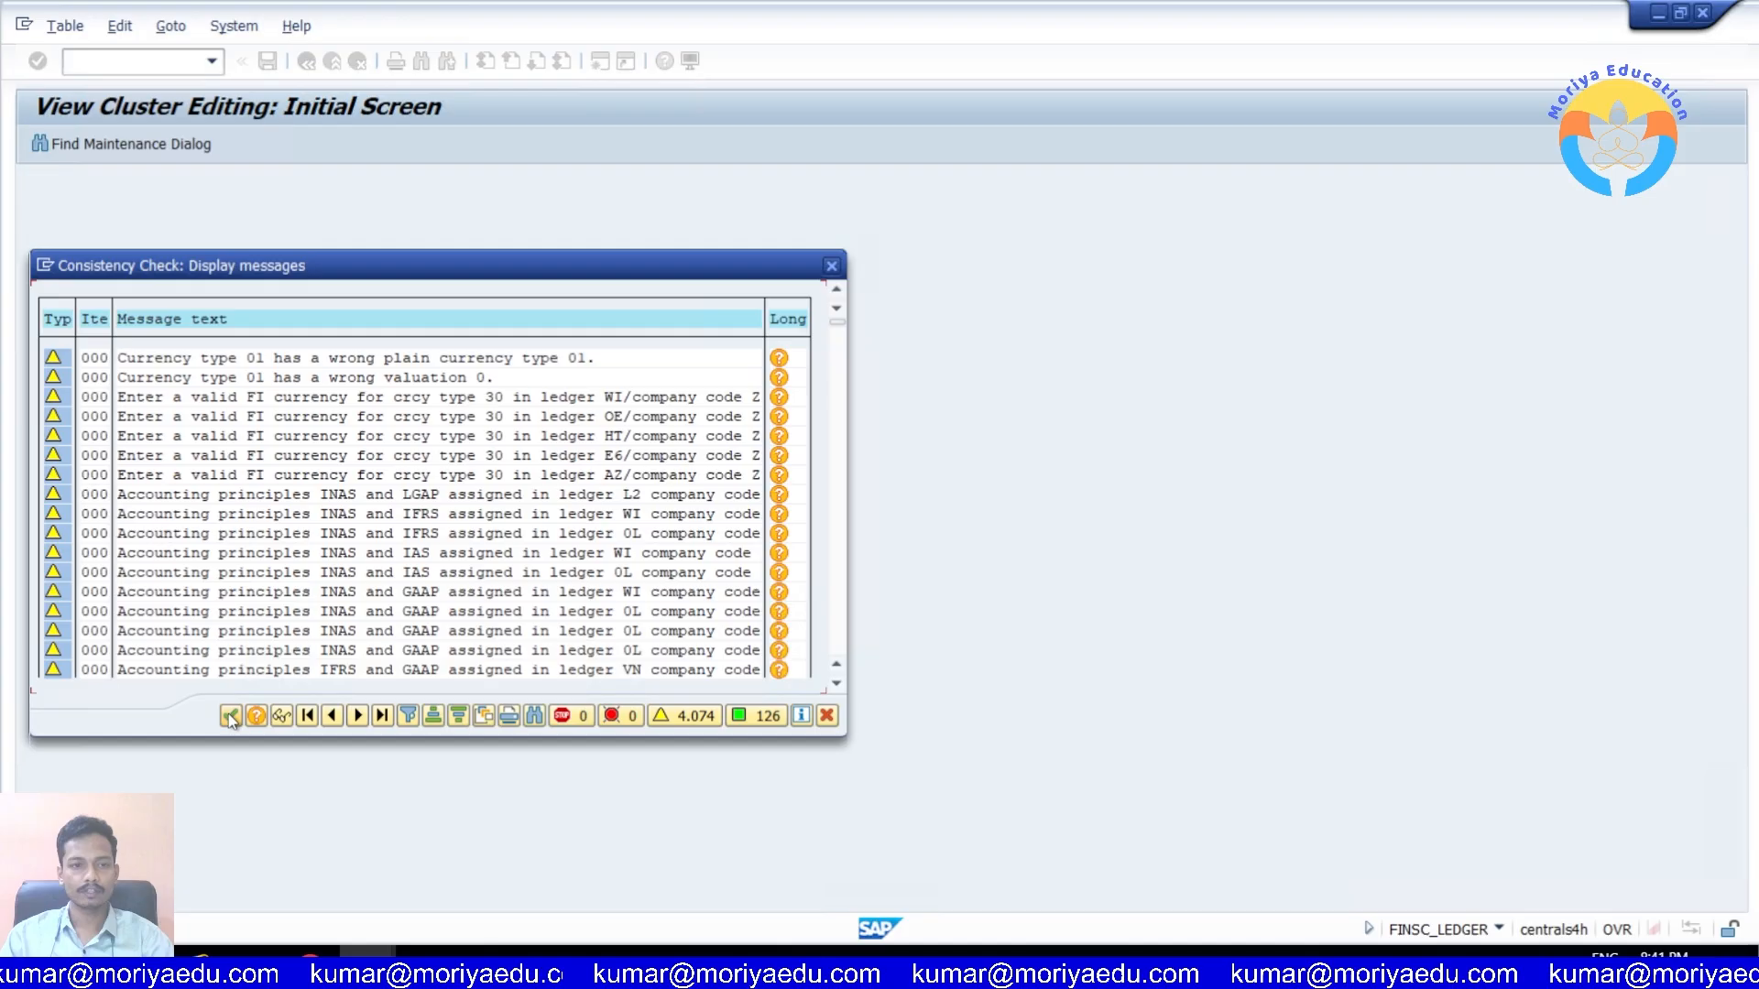
pyautogui.click(231, 718)
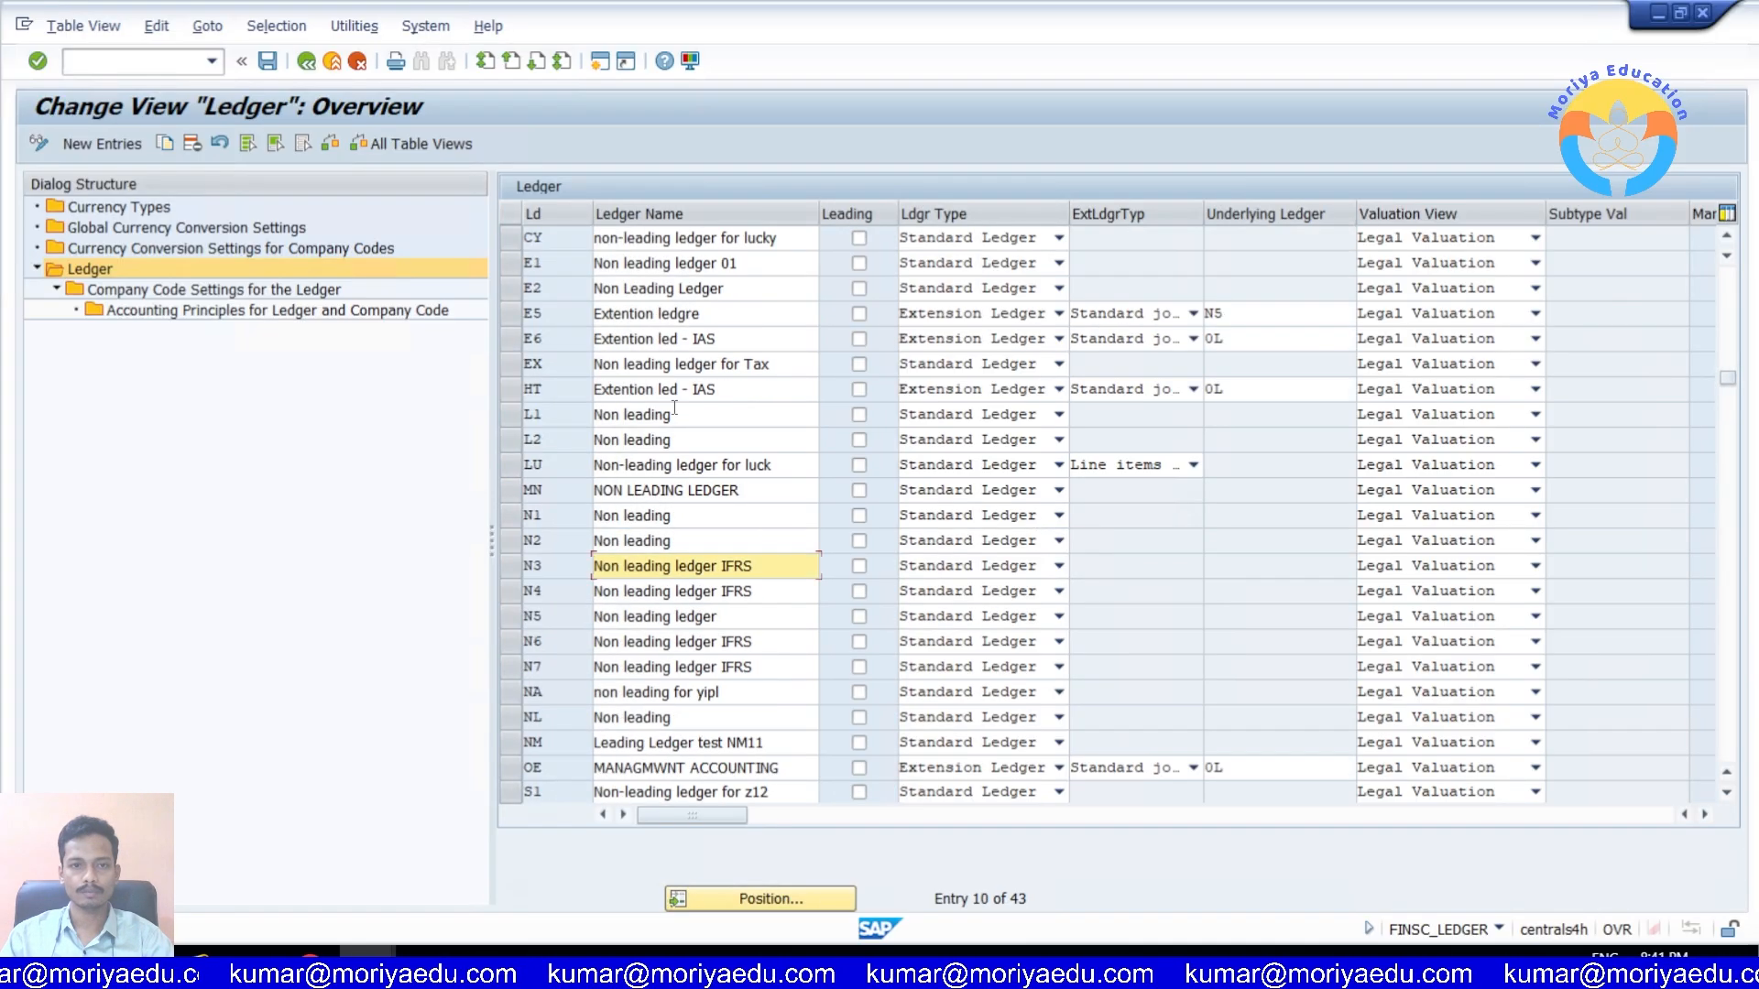
# Step: Check which company codes are assigned to ledger LU, return to the ledger list and save the ledger settings
pyautogui.click(511, 388)
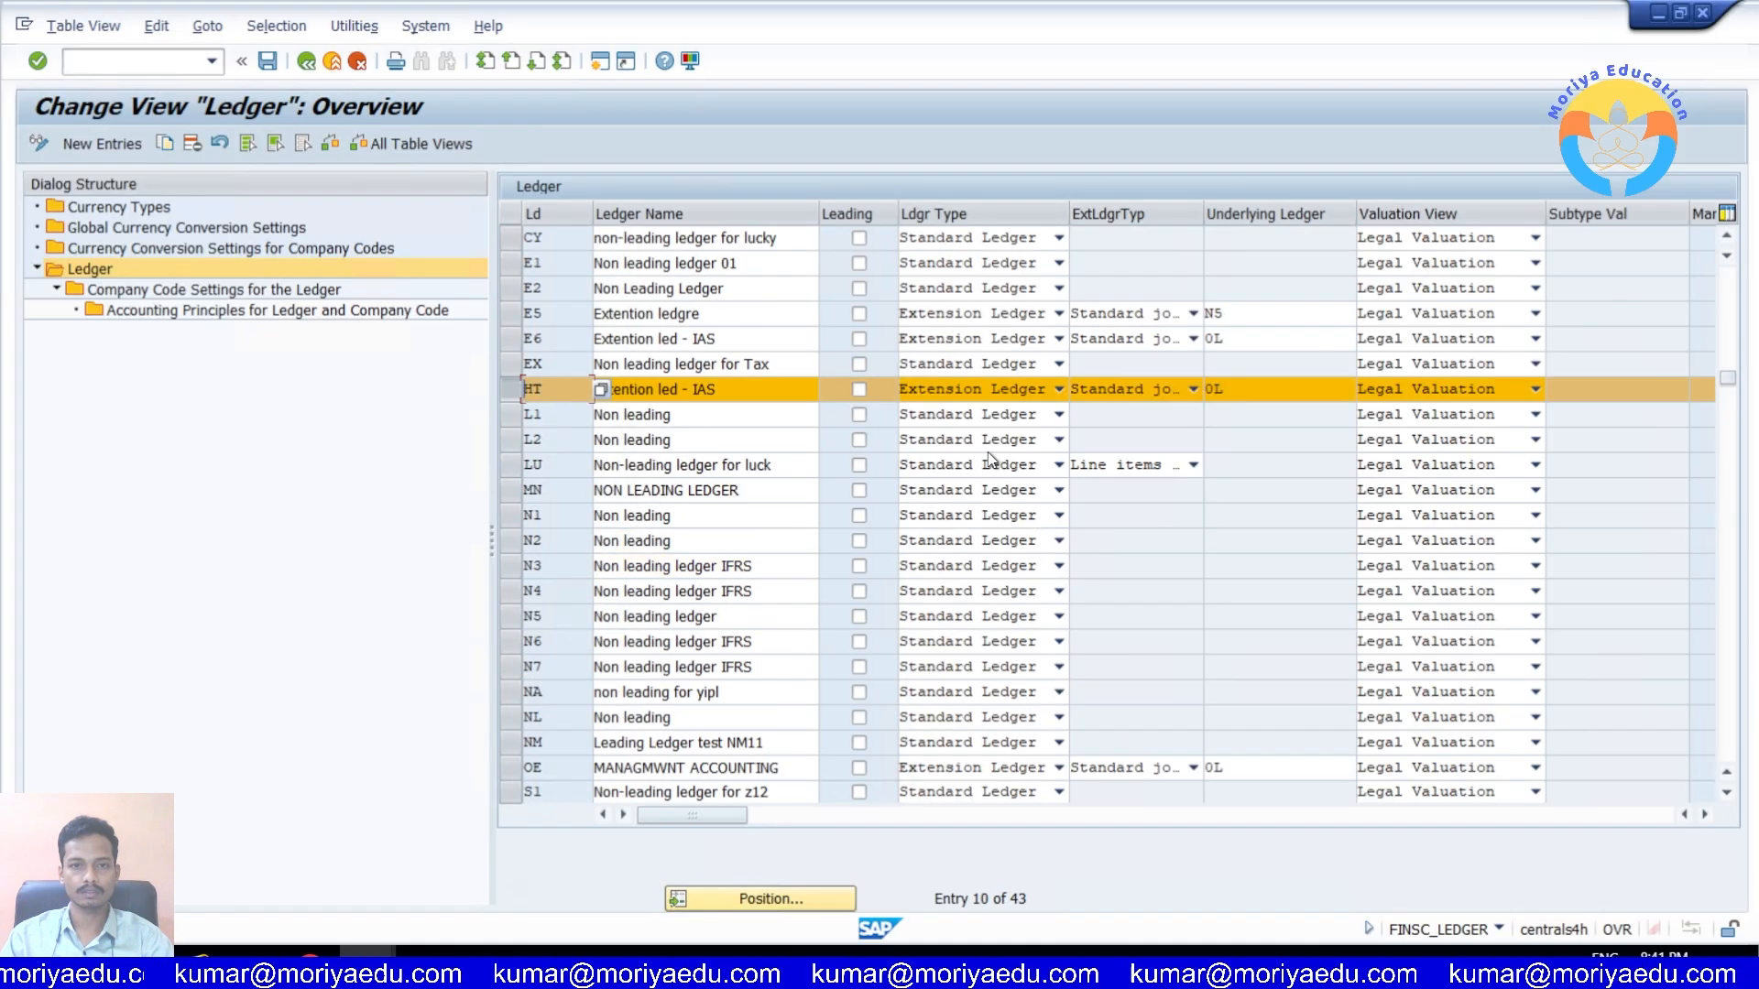
pyautogui.click(654, 464)
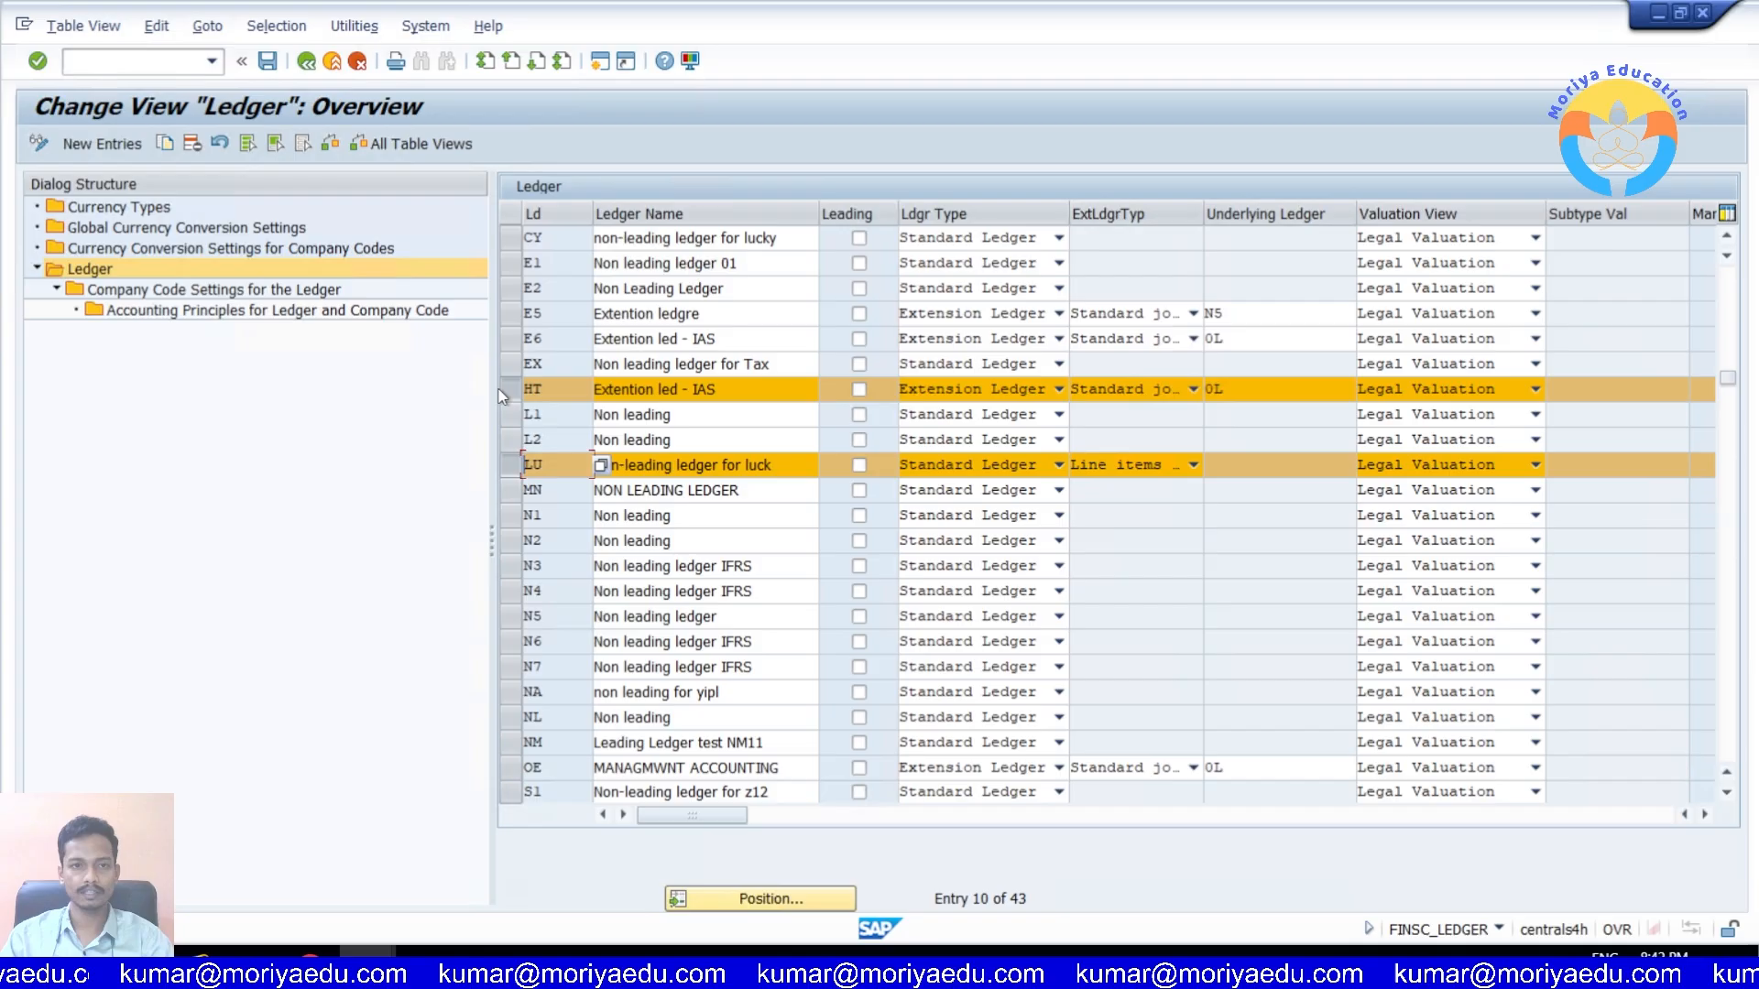
pyautogui.click(502, 396)
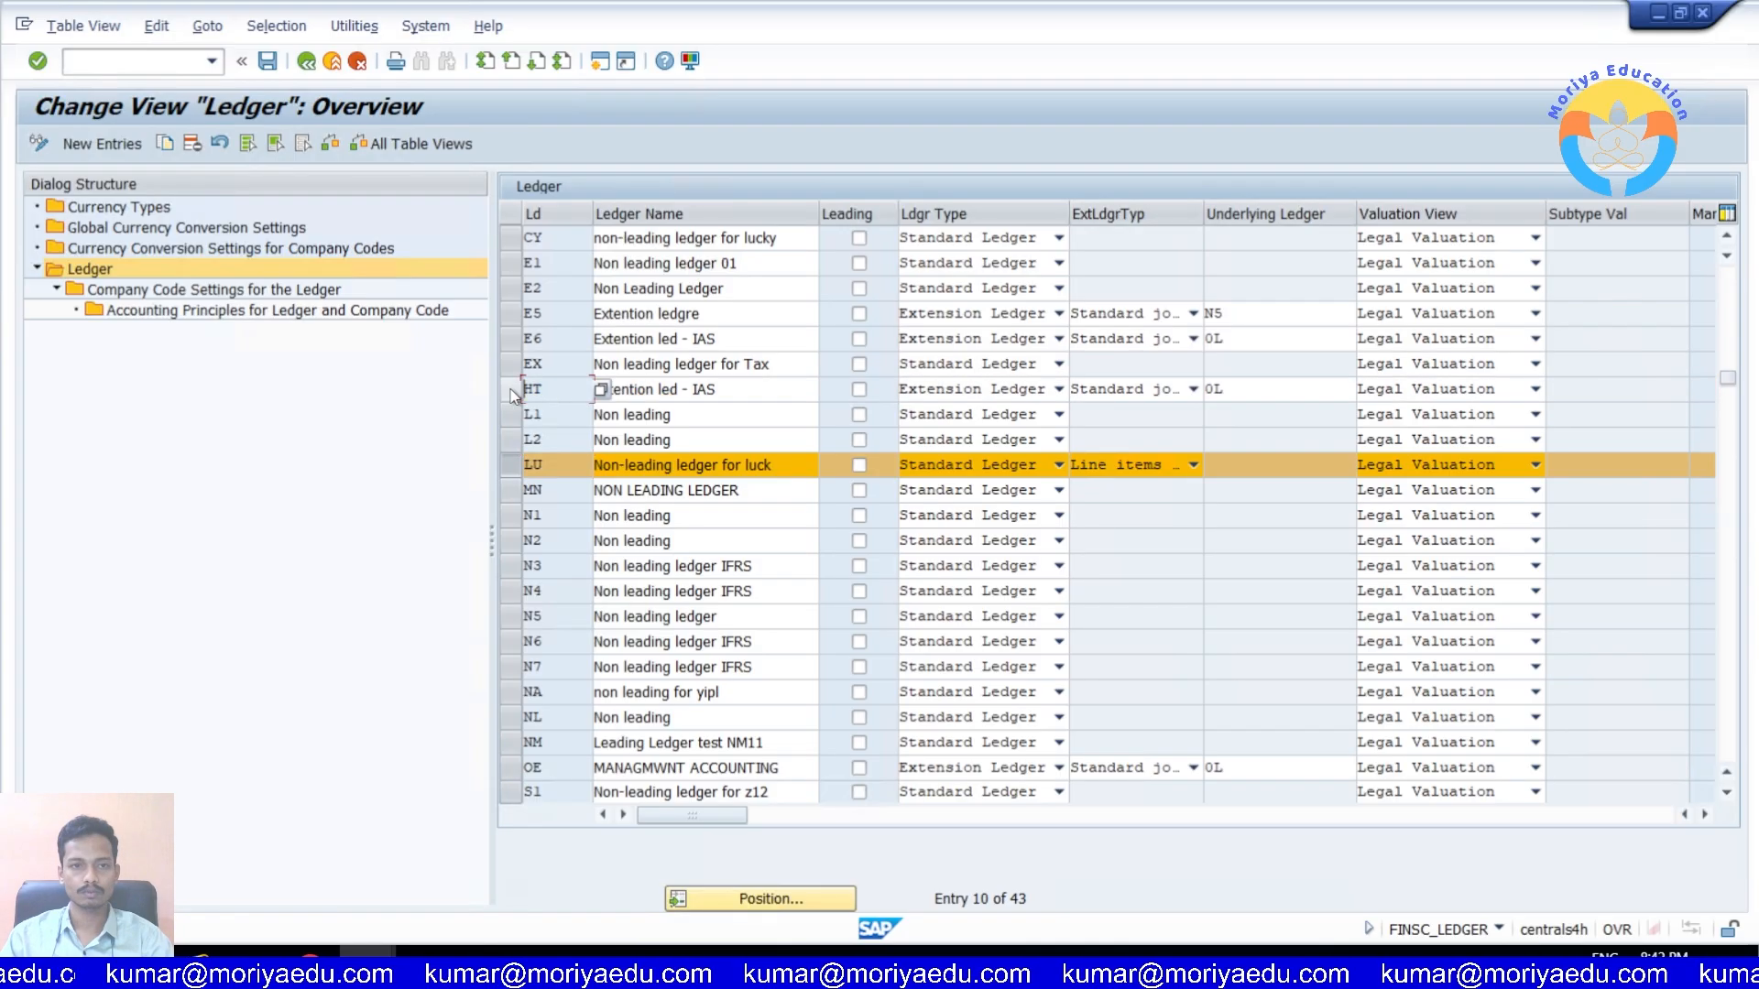
pyautogui.doubleClick(279, 289)
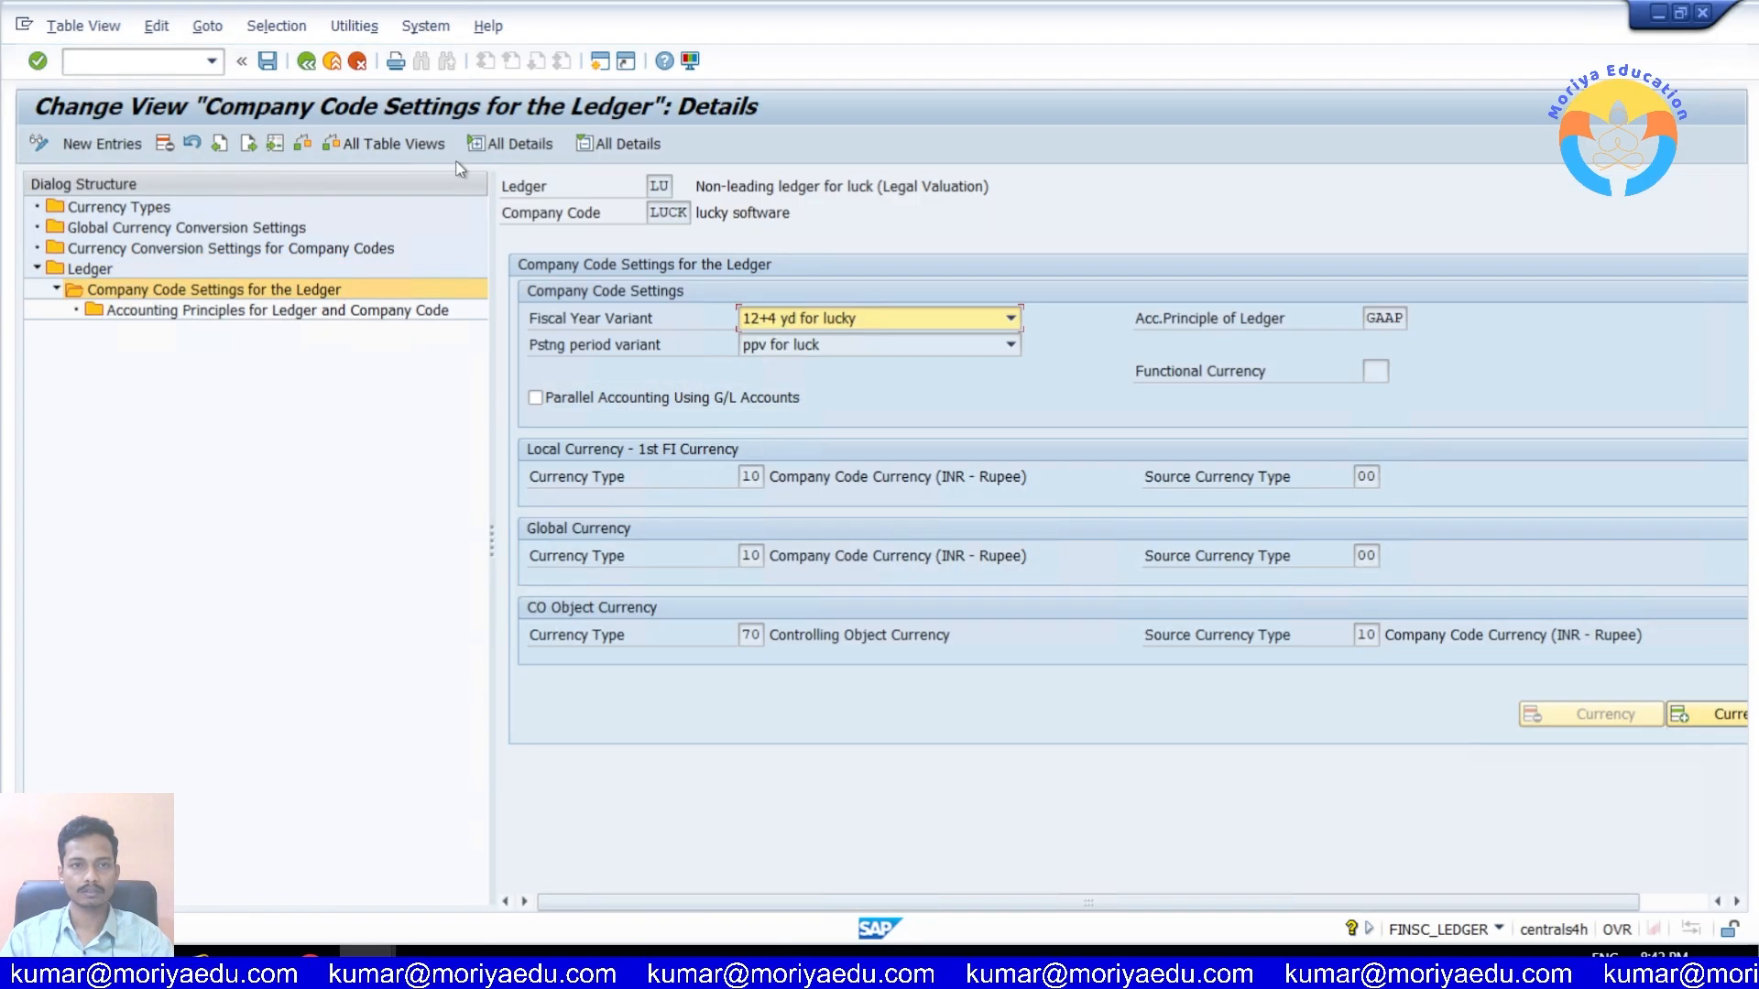
pyautogui.click(306, 60)
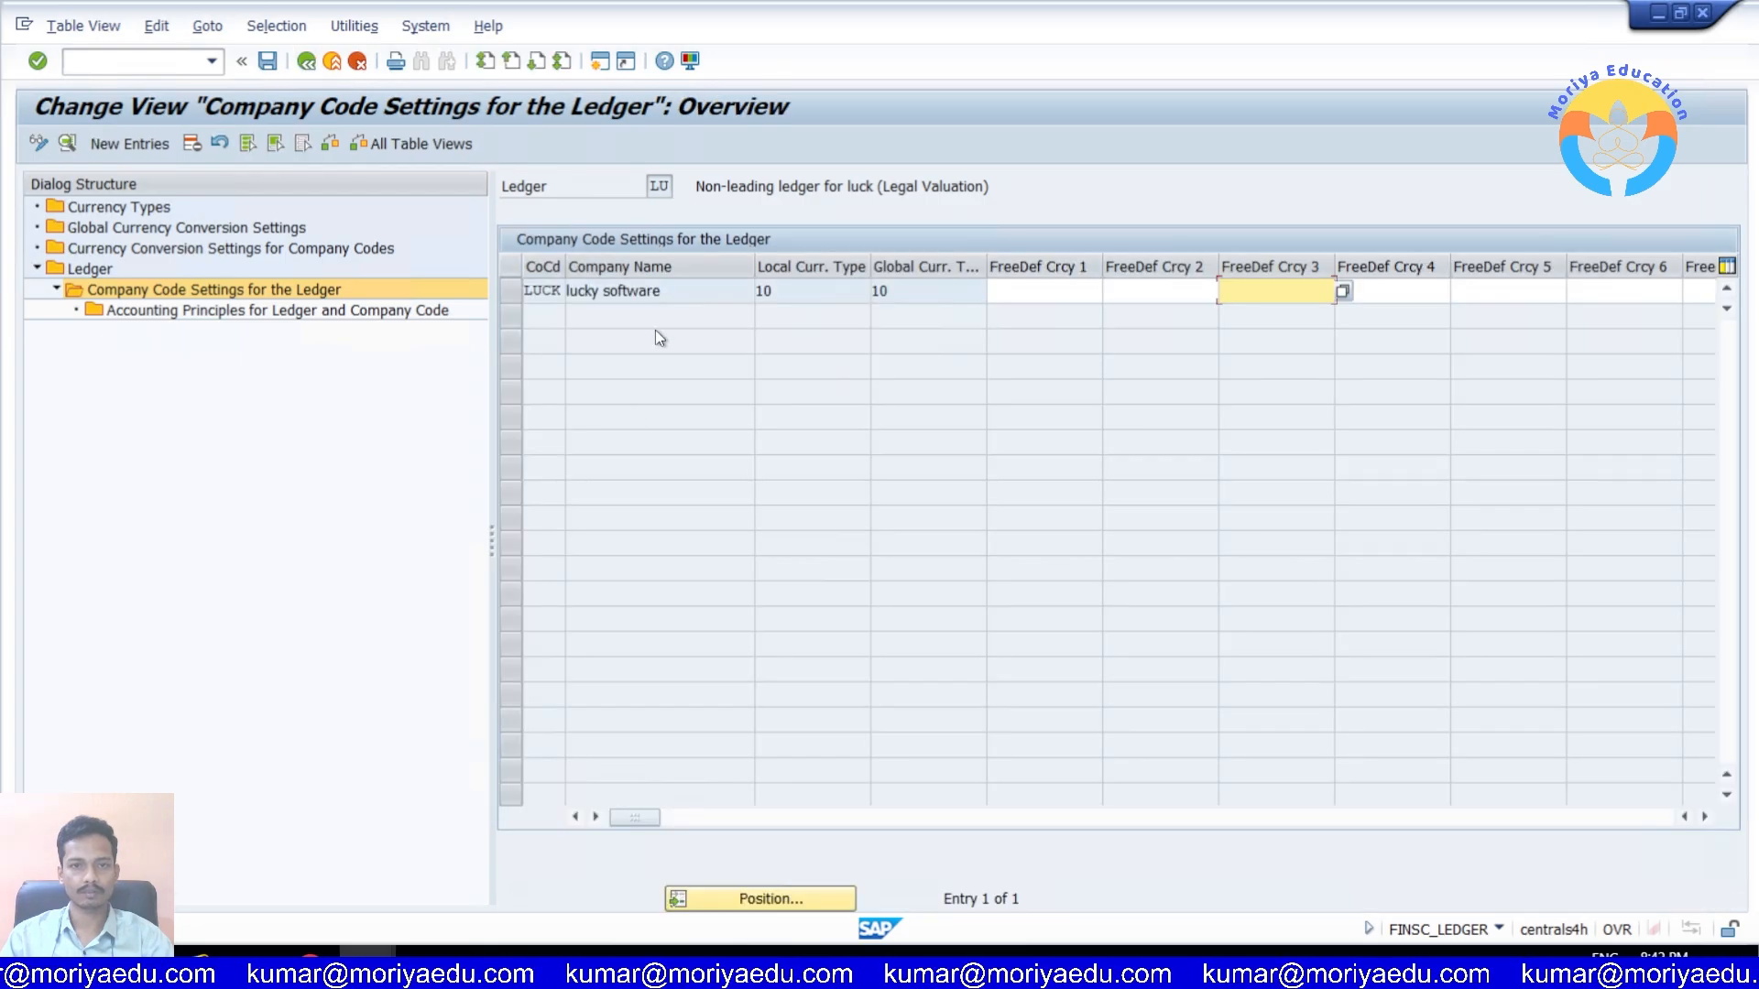
pyautogui.click(306, 60)
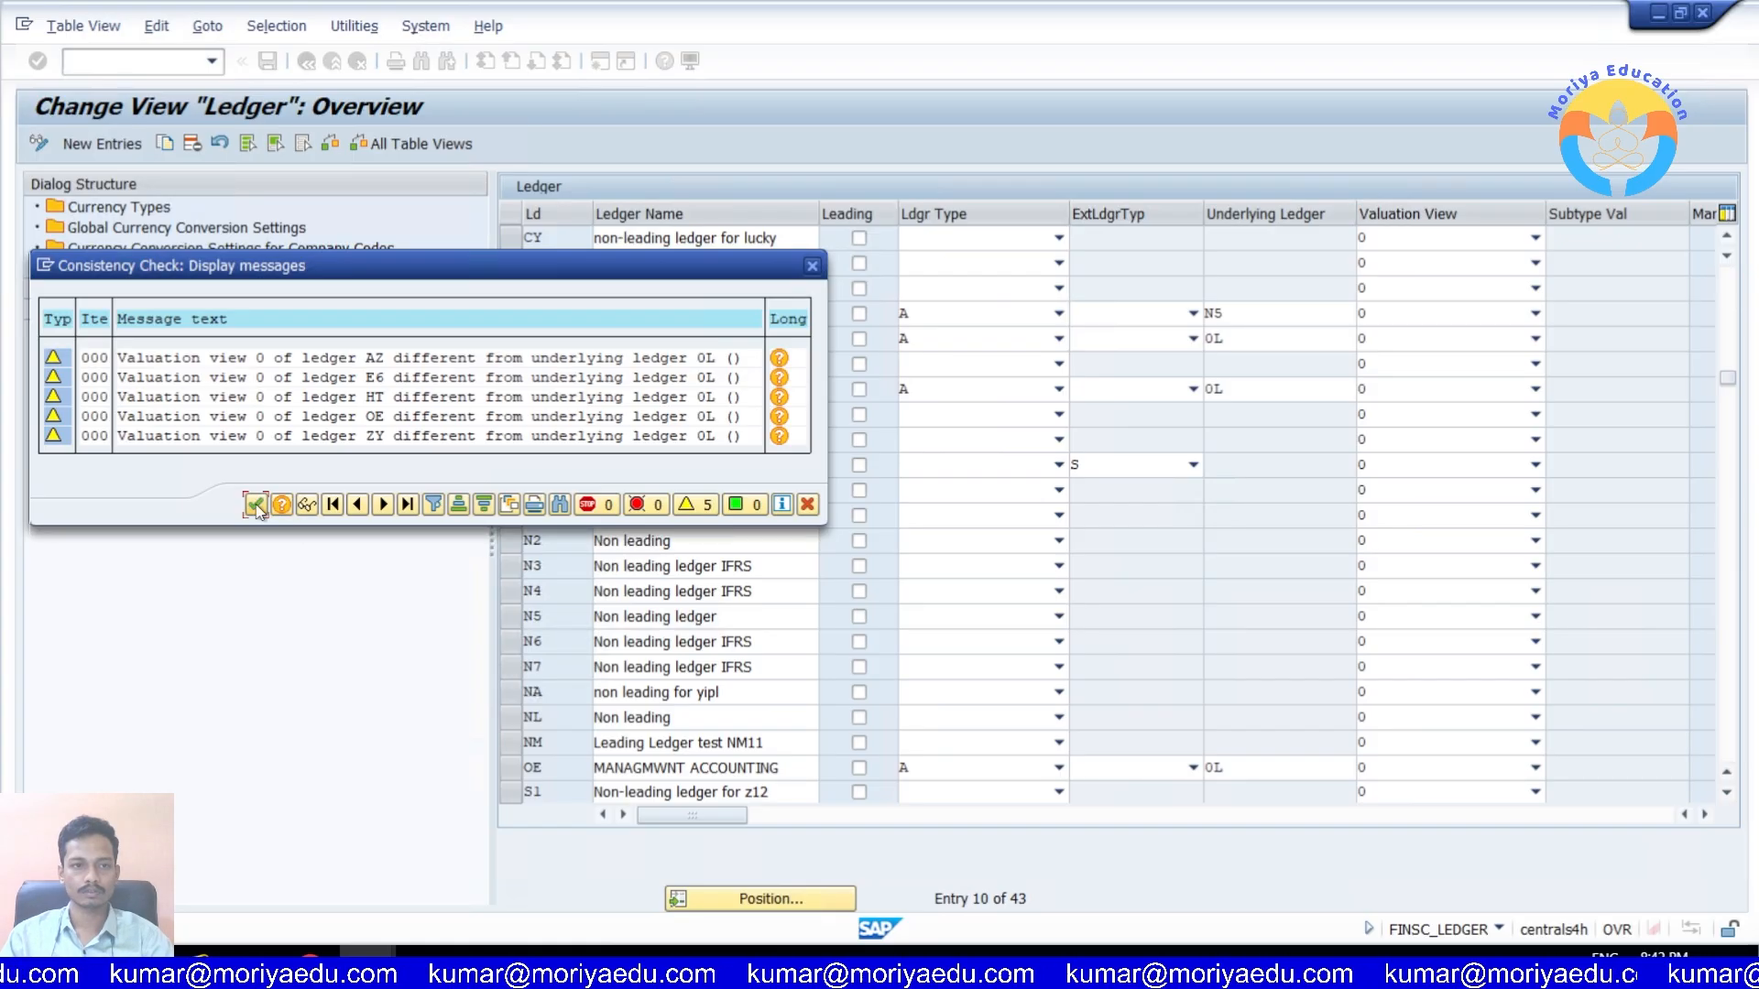
pyautogui.click(254, 505)
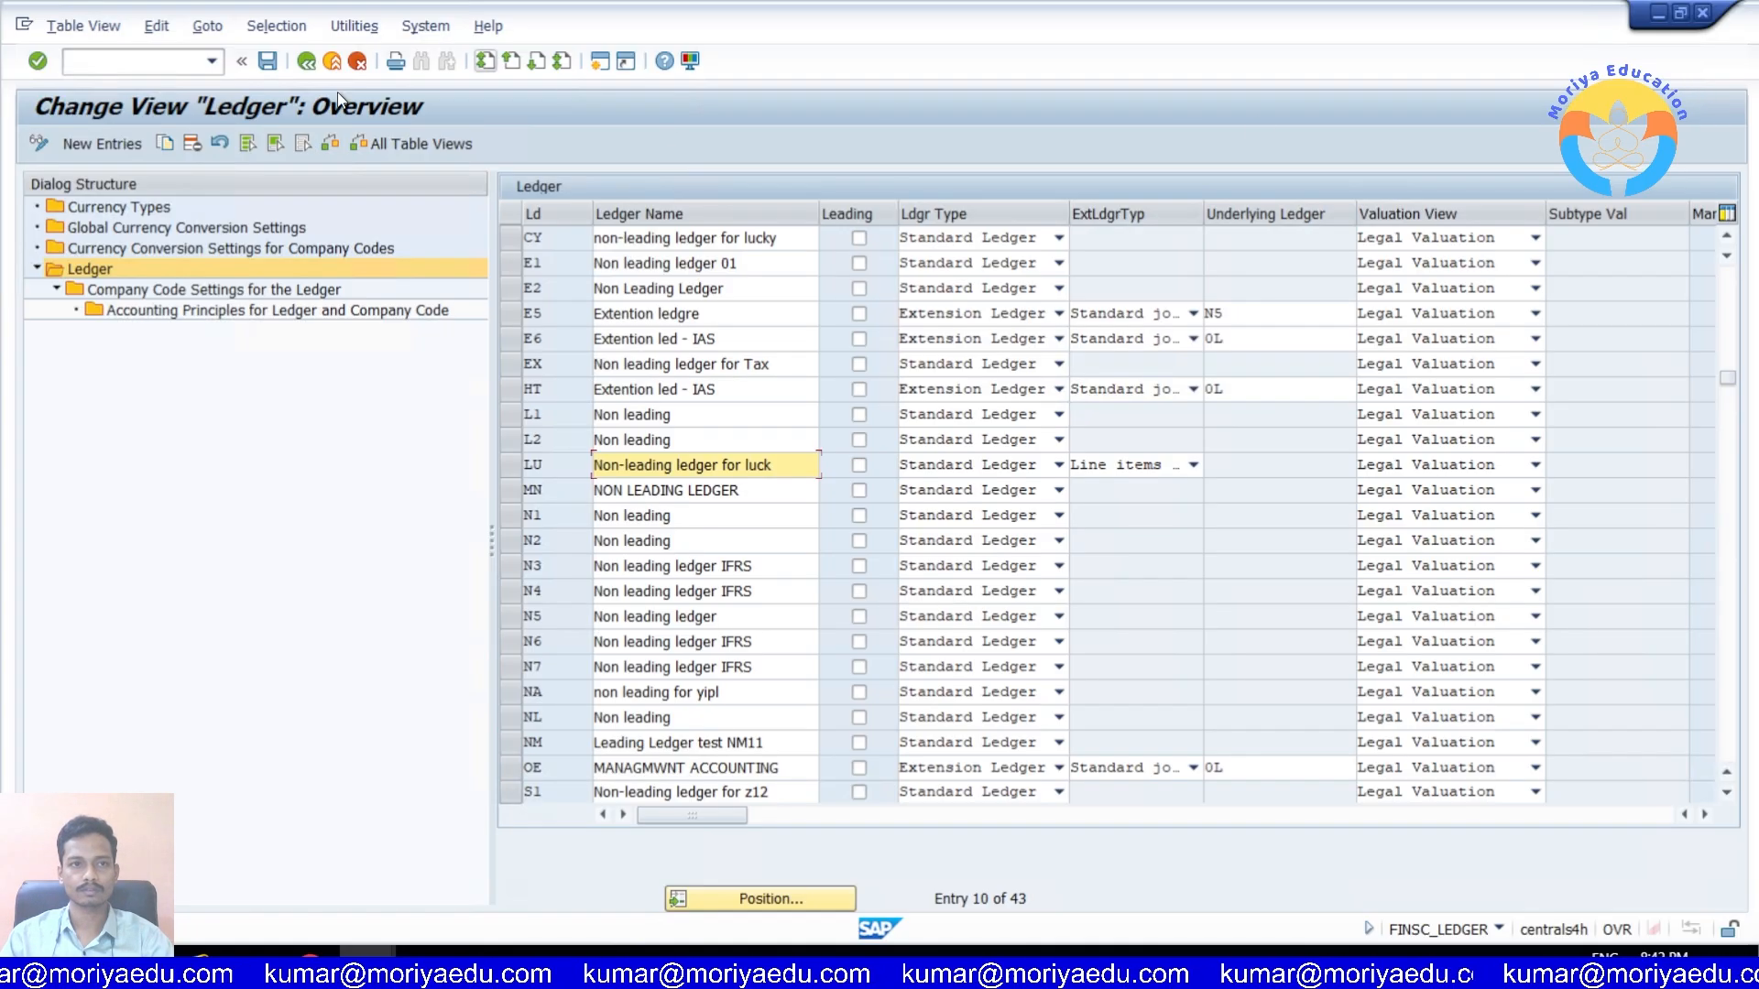
pyautogui.click(268, 61)
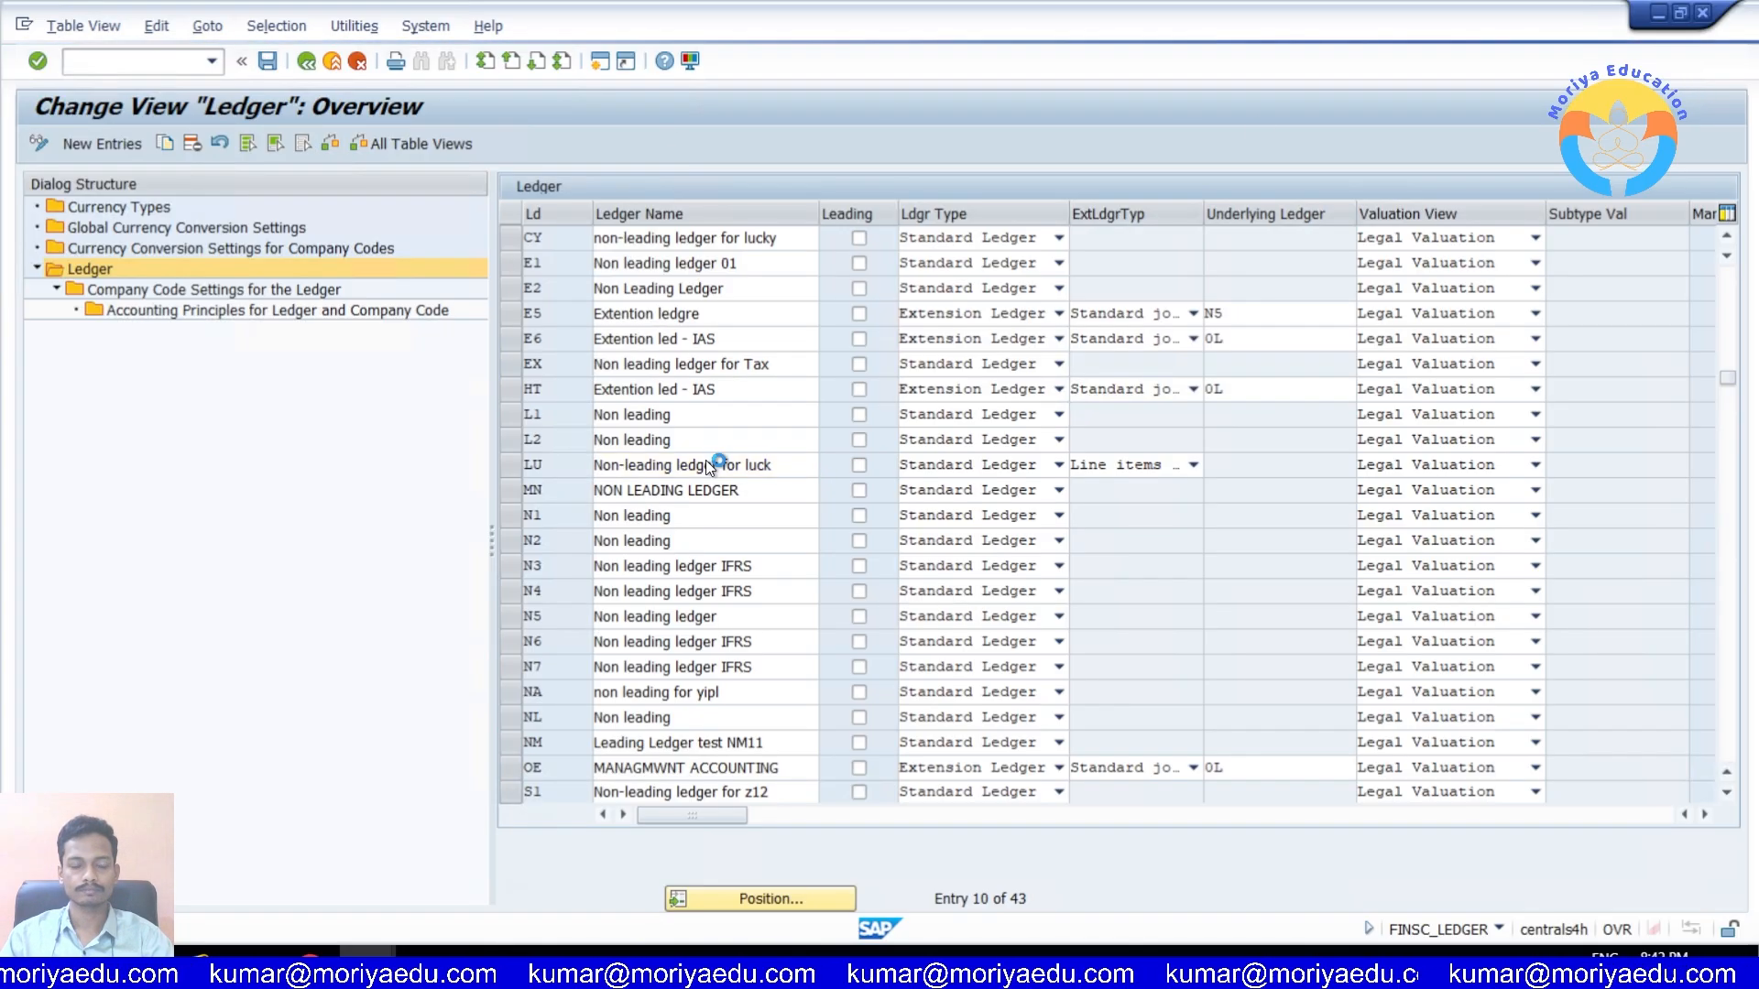
# Step: Switch to the customer invoice session and restart transaction FB70 with an empty invoice
pyautogui.moveTo(367, 967)
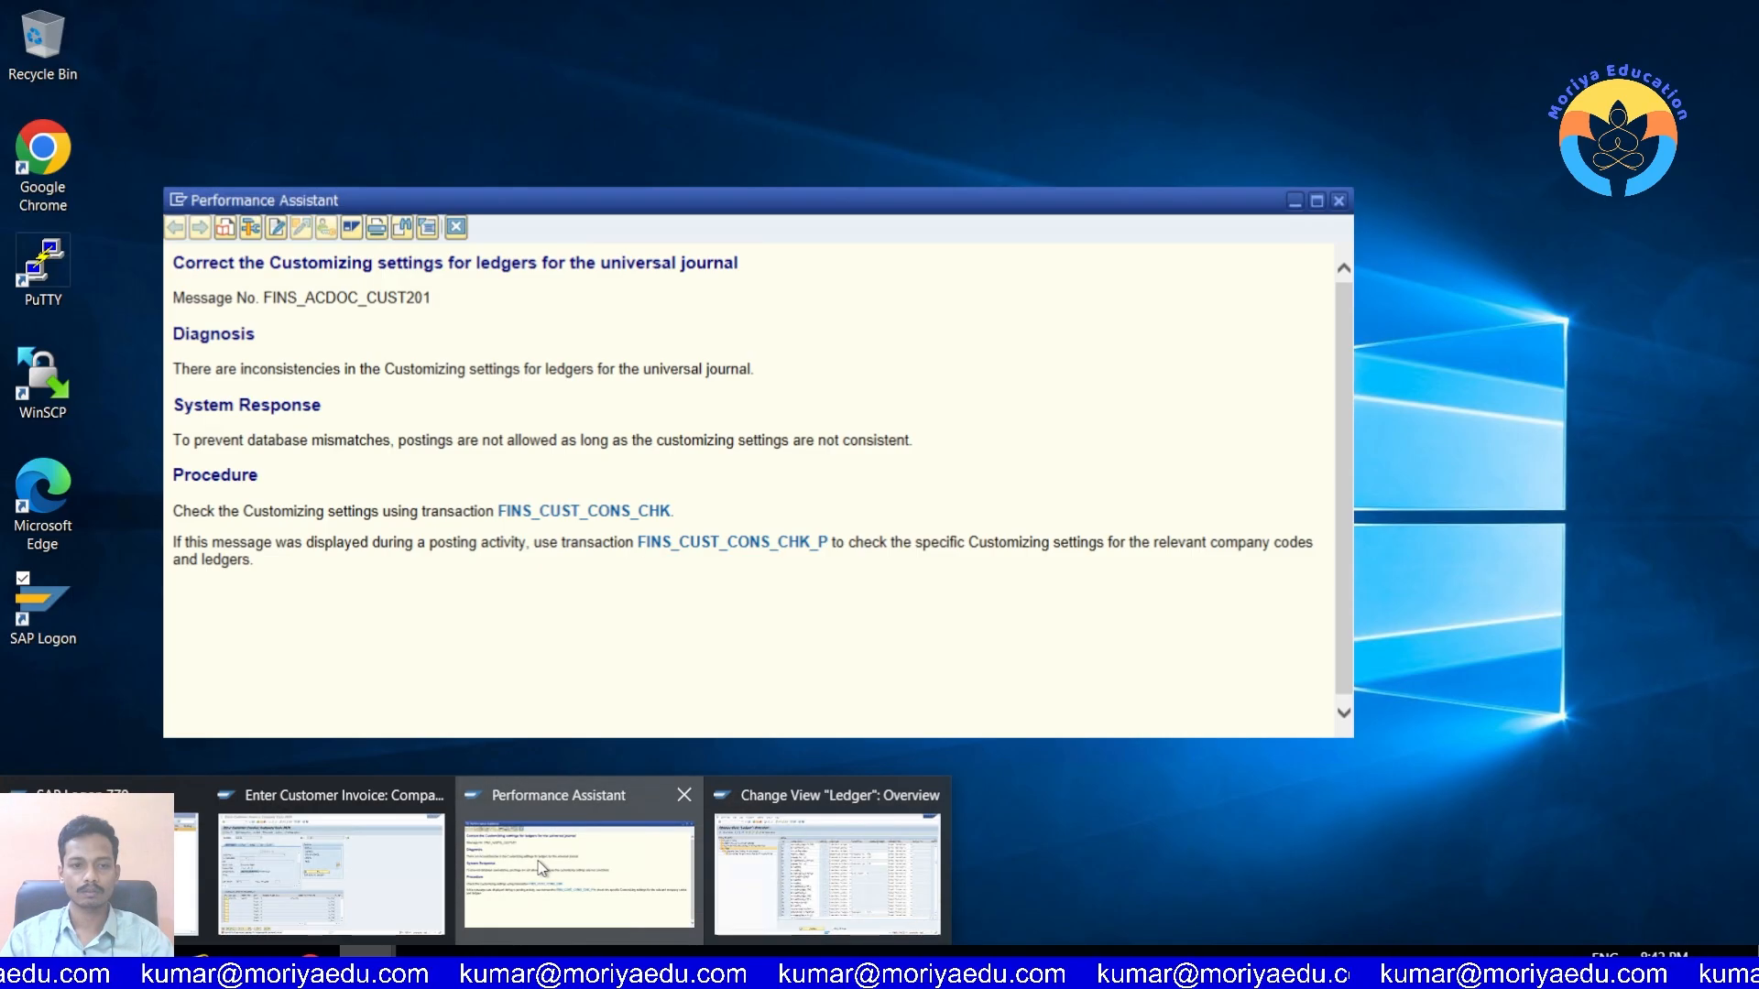
pyautogui.click(349, 867)
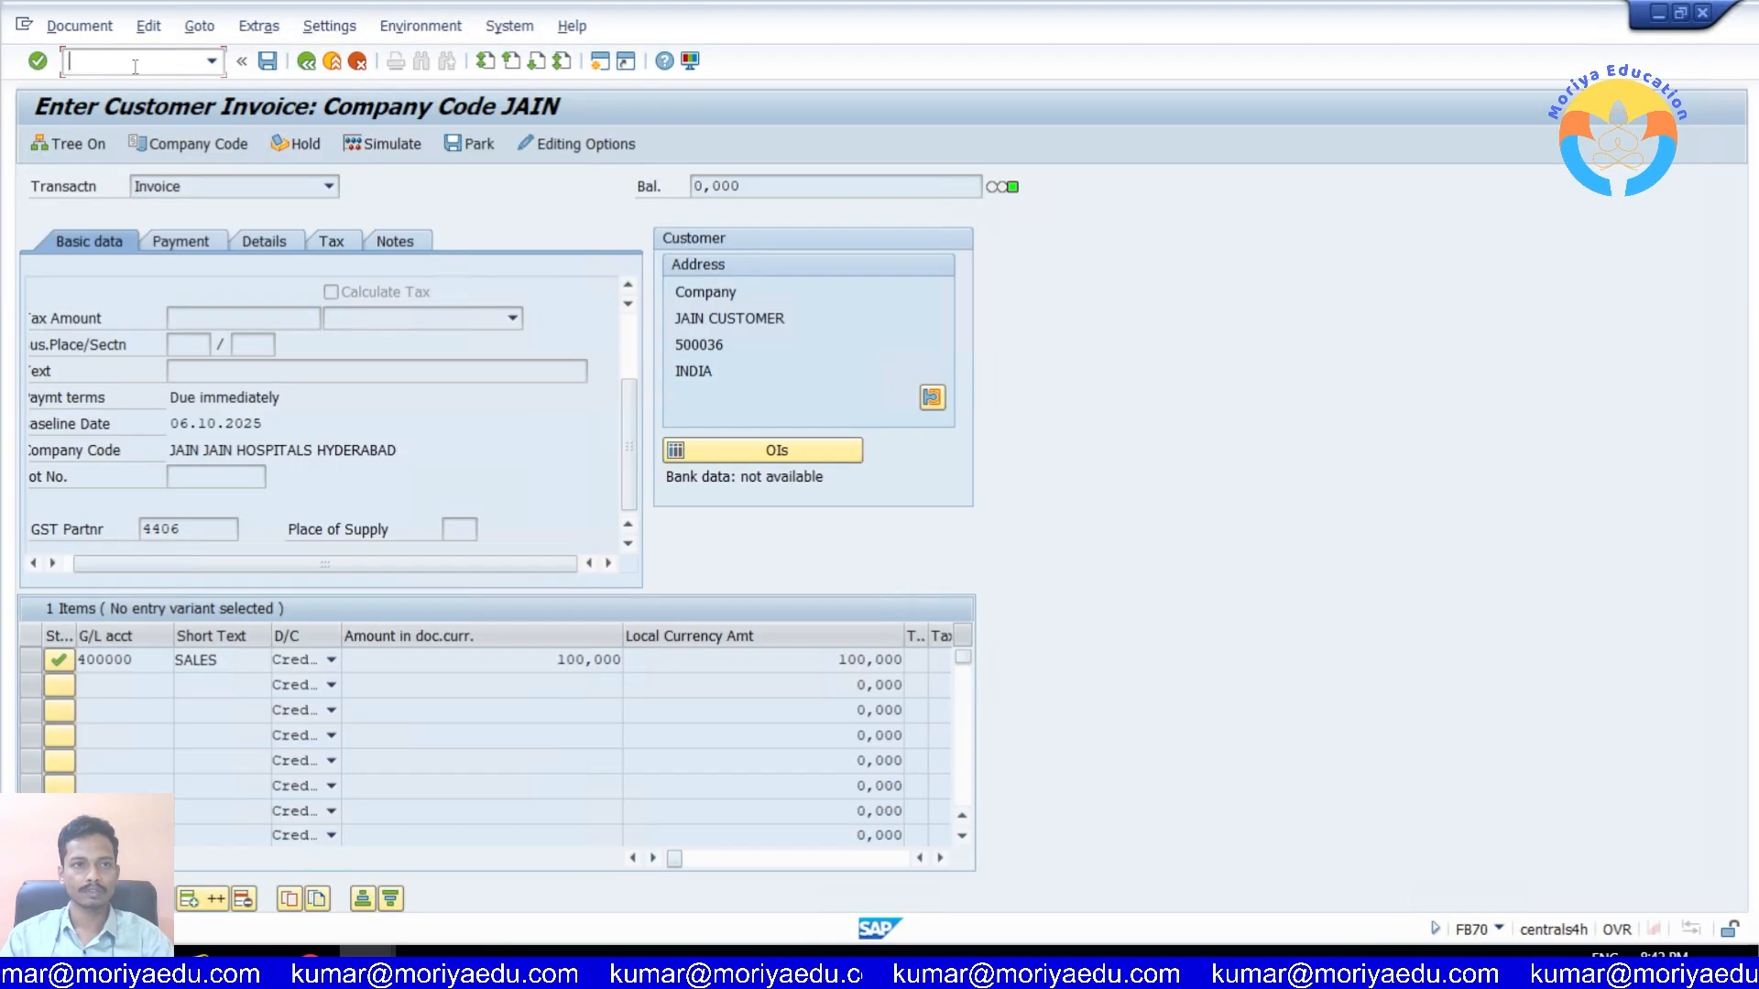
pyautogui.write('/n')
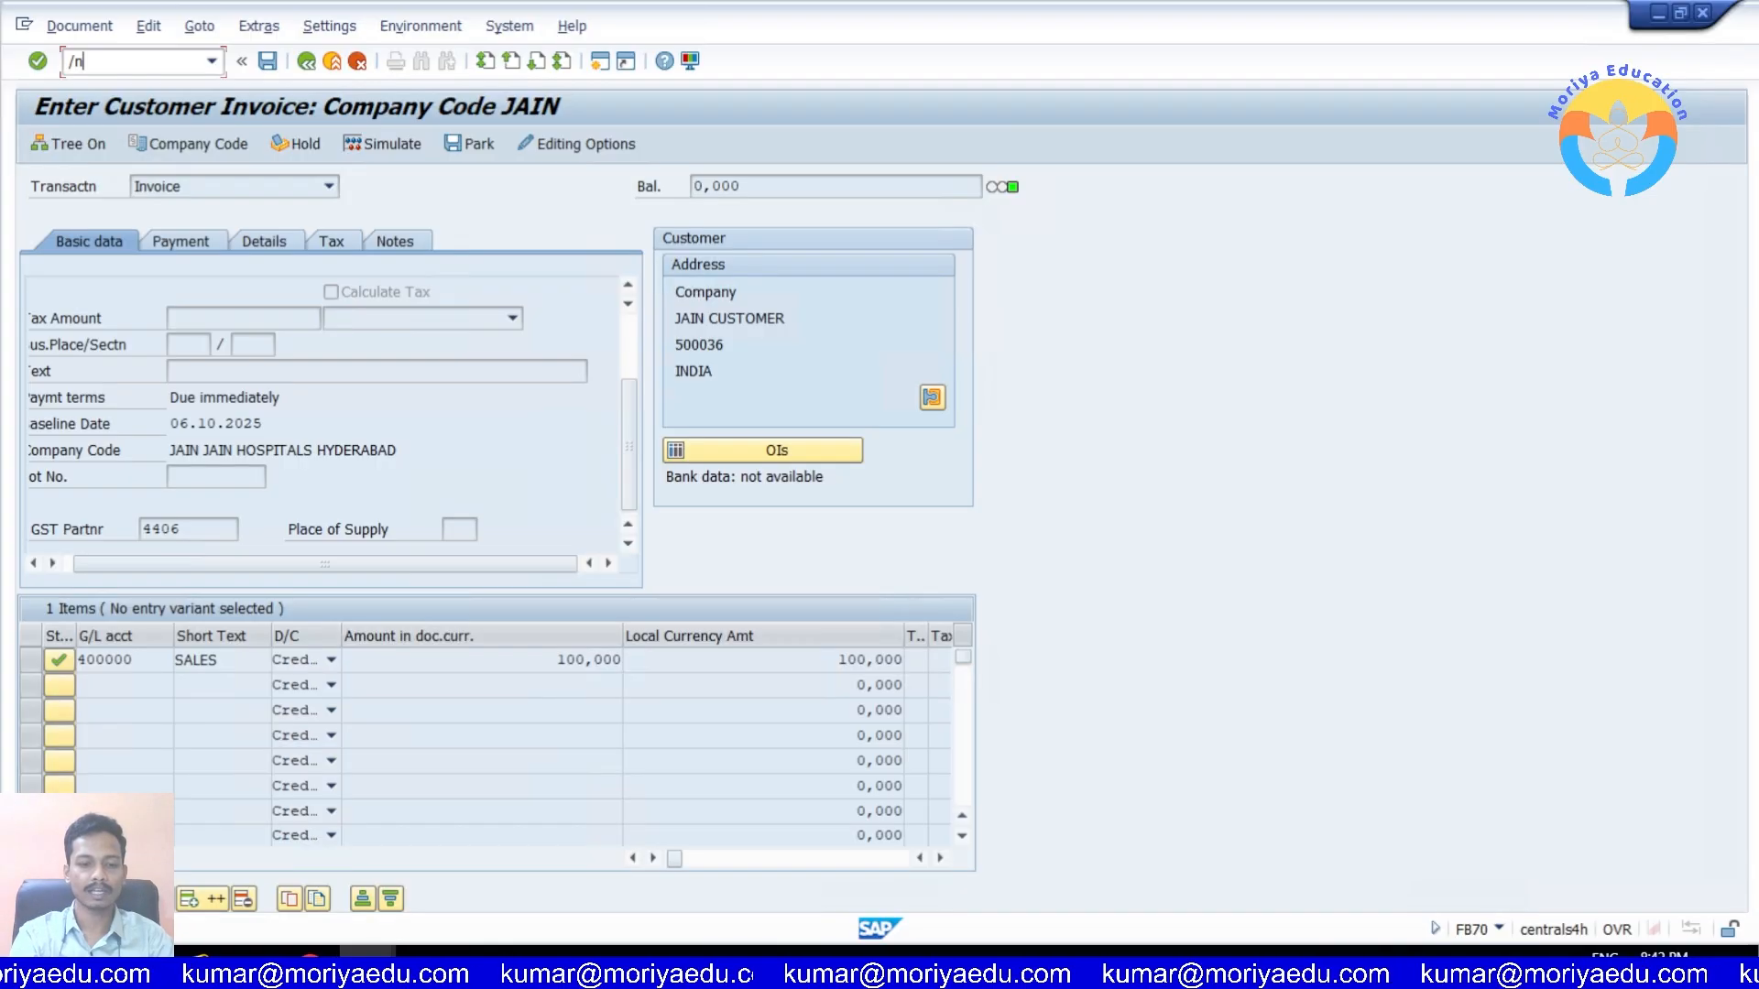
pyautogui.write('fb70')
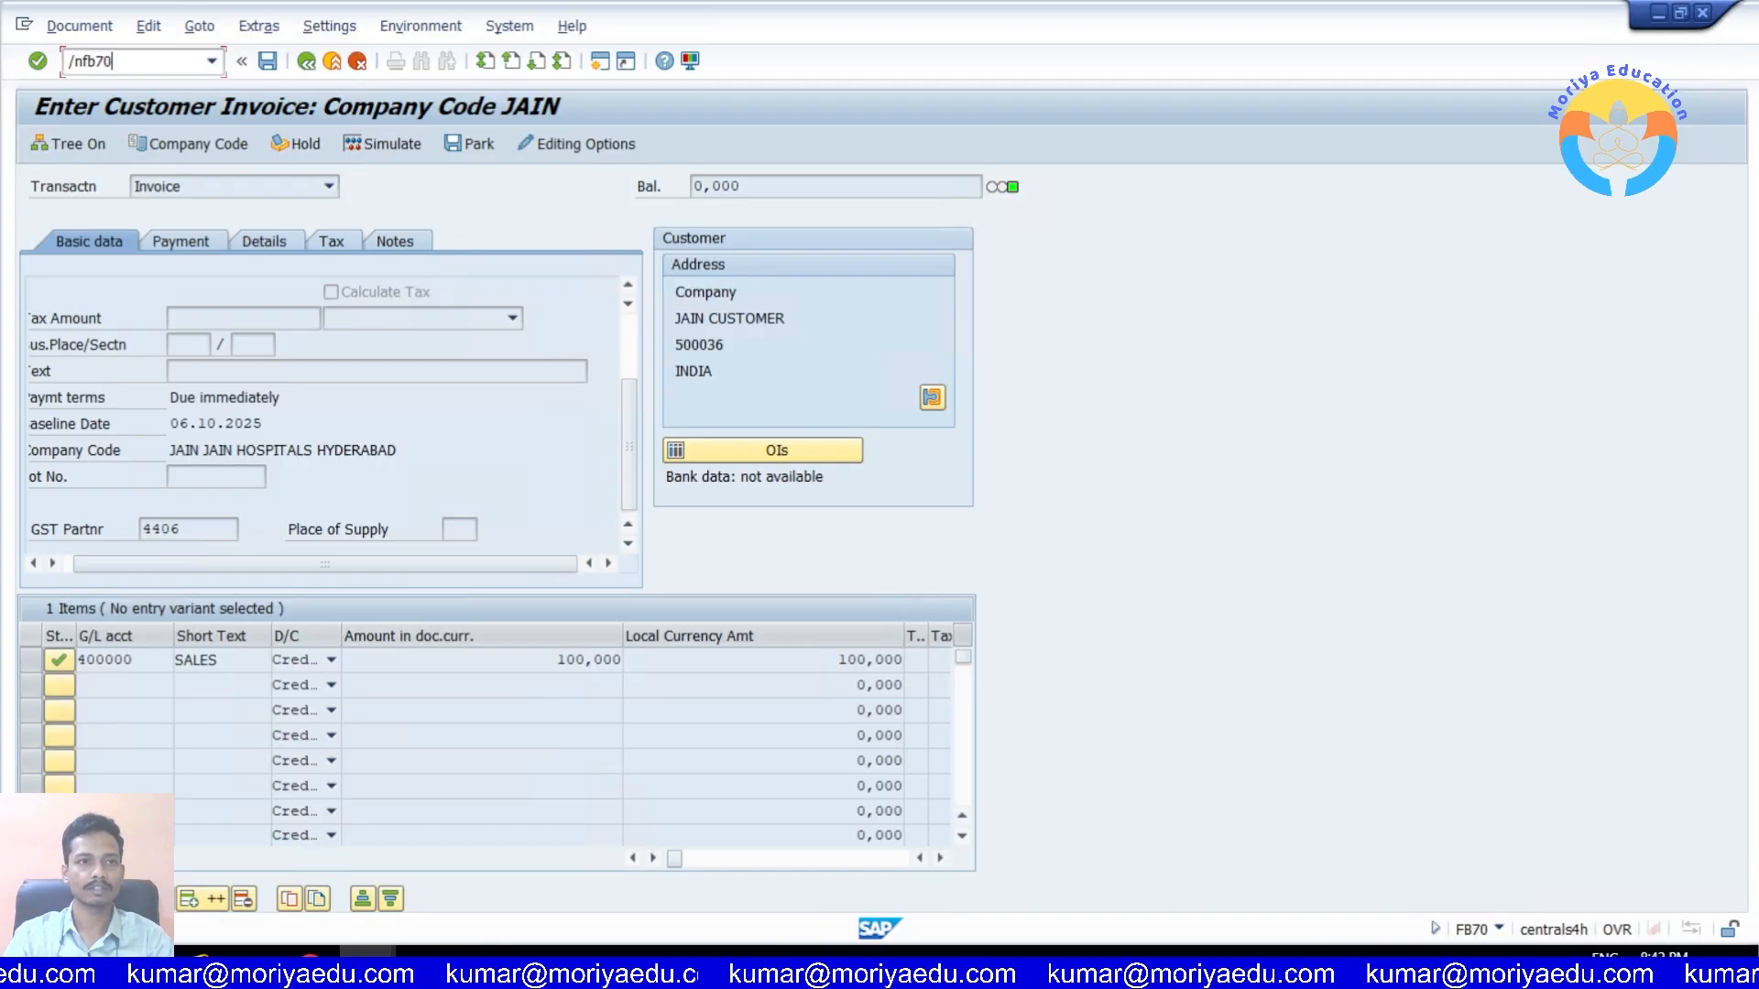
pyautogui.press('Return')
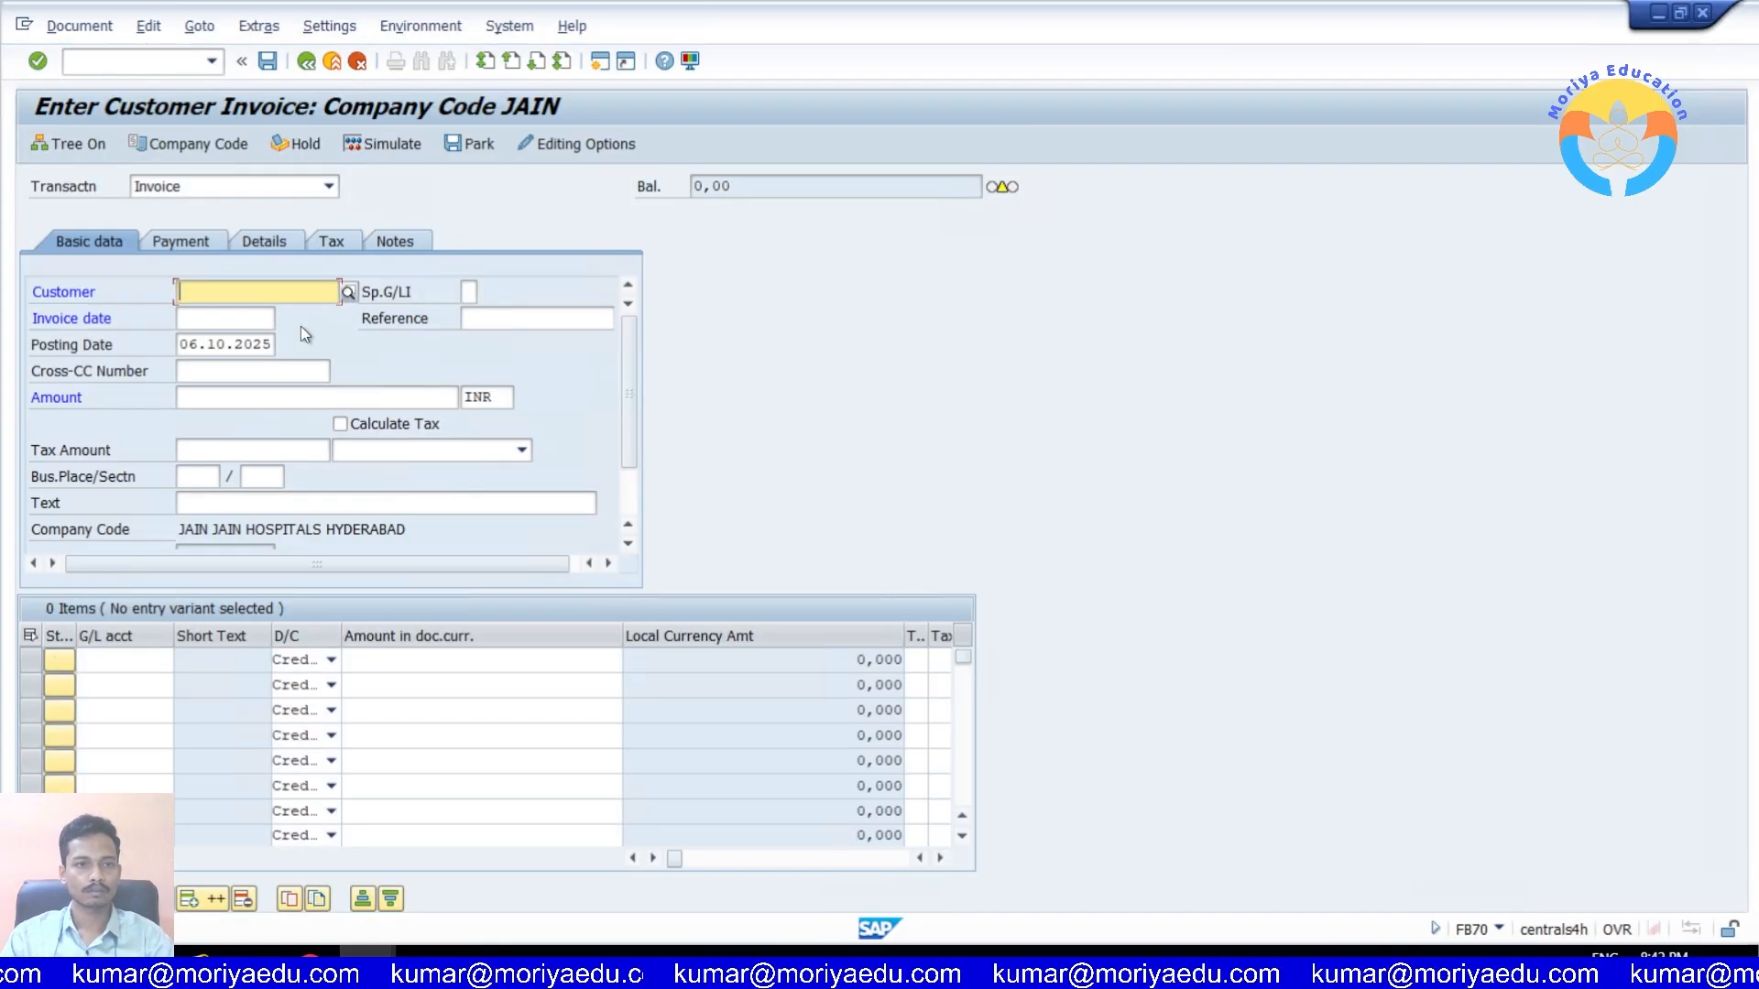
# Step: Fill in the invoice header with the JAIN customer, invoice date 06.10.2025 and an amount of 100 INR
pyautogui.click(255, 311)
pyautogui.click(229, 319)
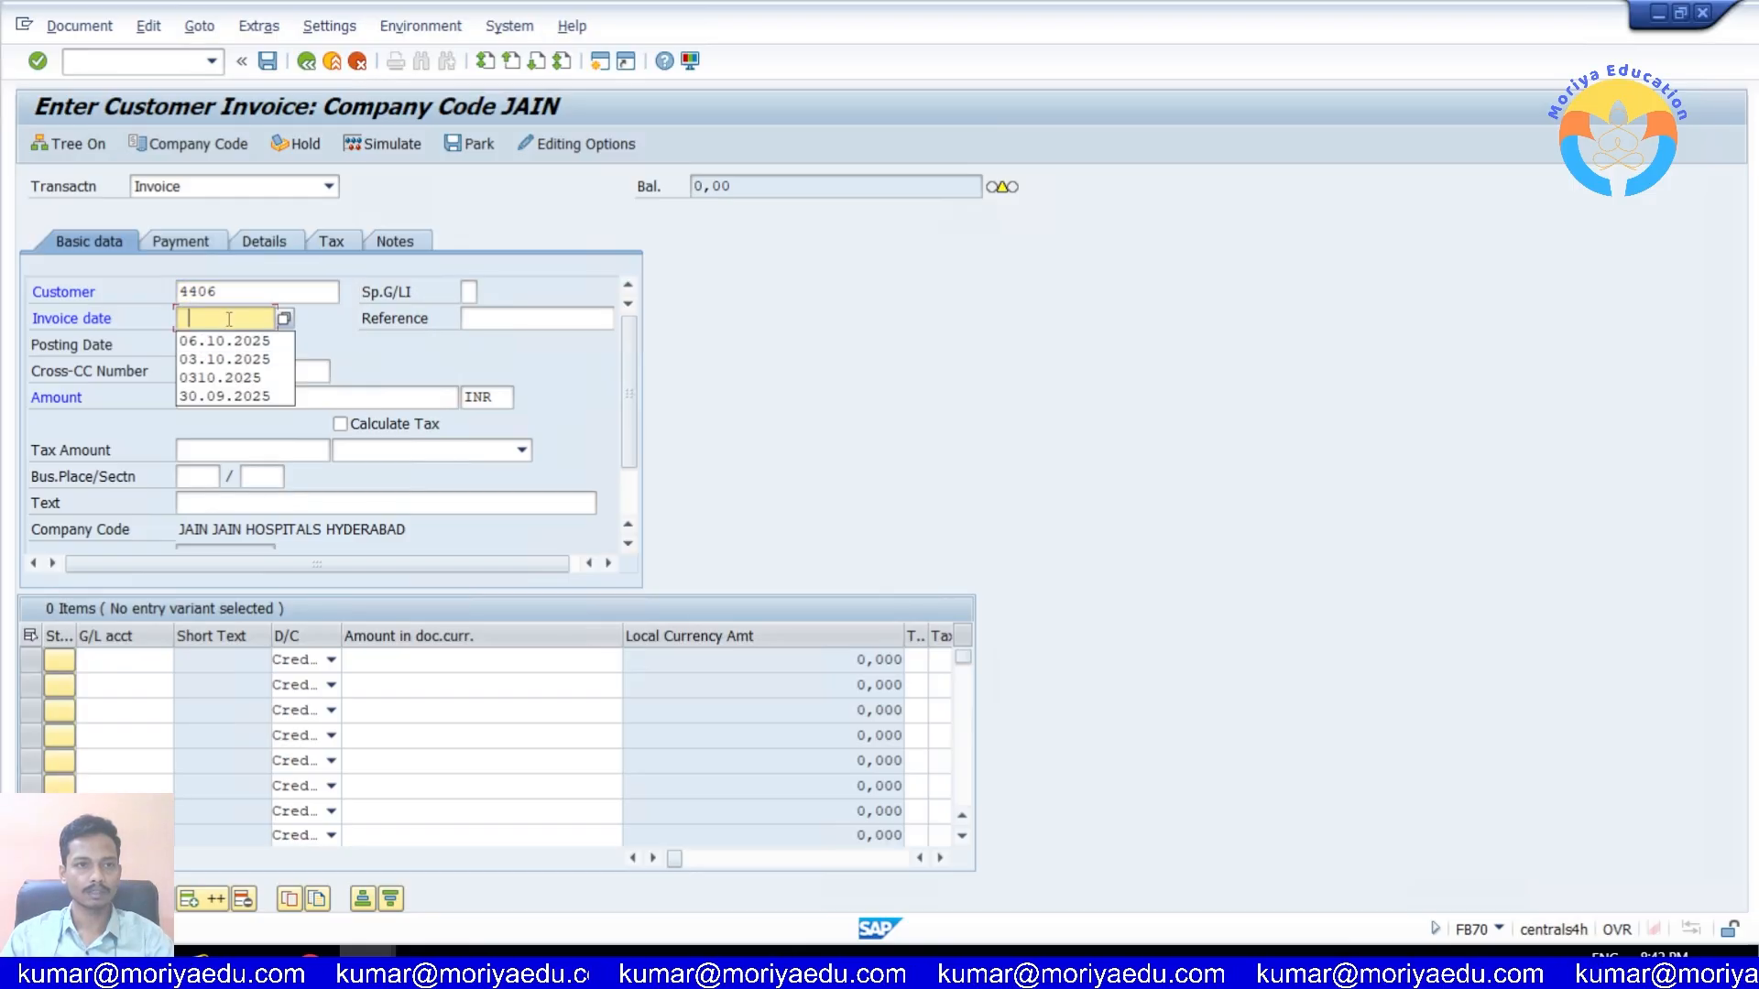
pyautogui.click(235, 343)
pyautogui.click(235, 396)
pyautogui.click(229, 420)
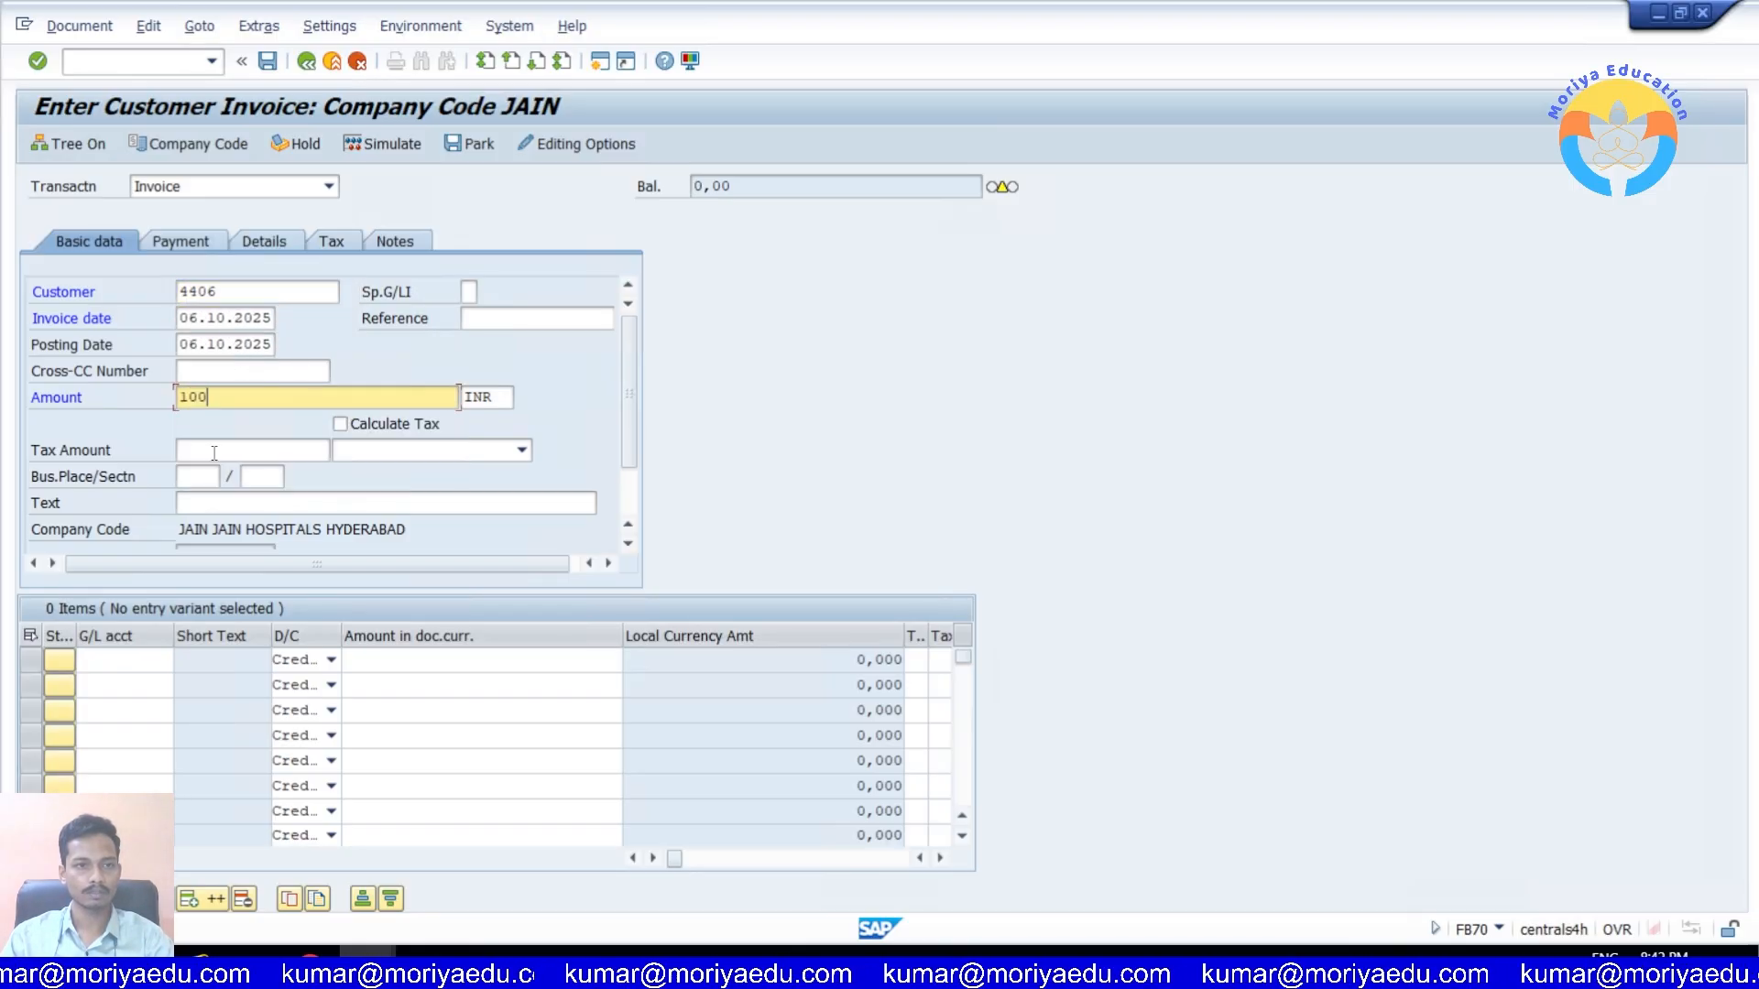
# Step: Add a credit line item of 100 to the sales G/L account and validate the invoice entries
pyautogui.click(123, 659)
pyautogui.click(152, 680)
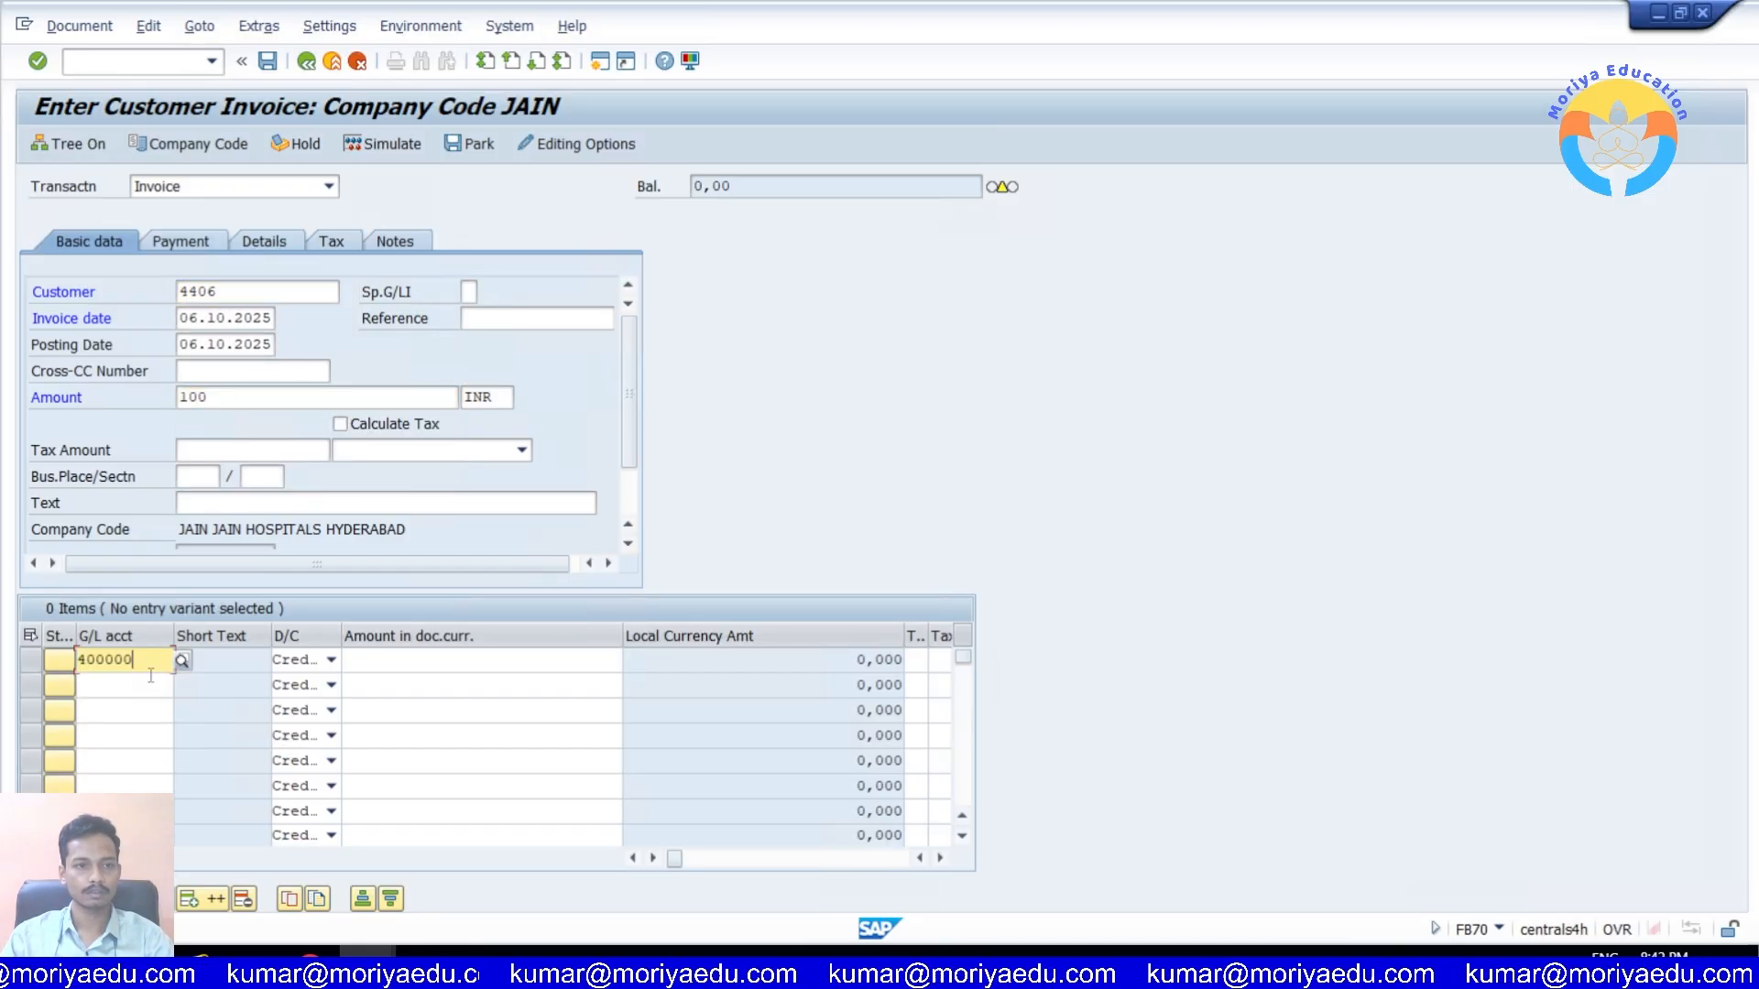
pyautogui.click(427, 660)
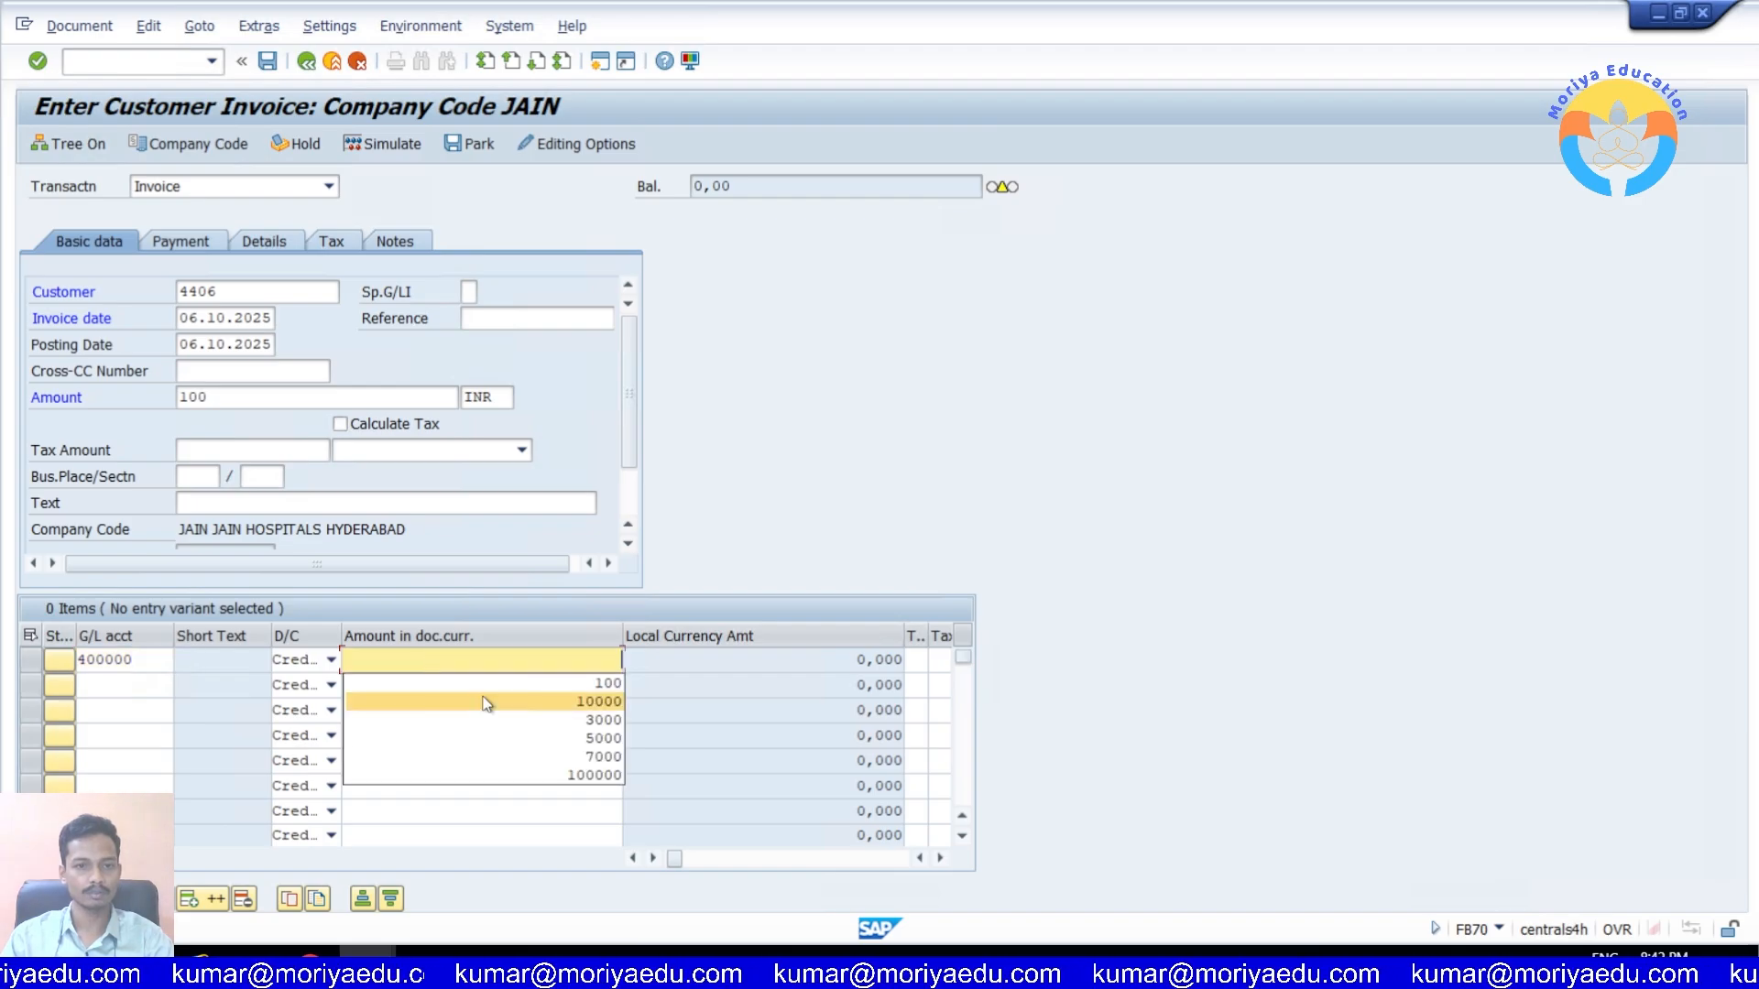
pyautogui.click(516, 685)
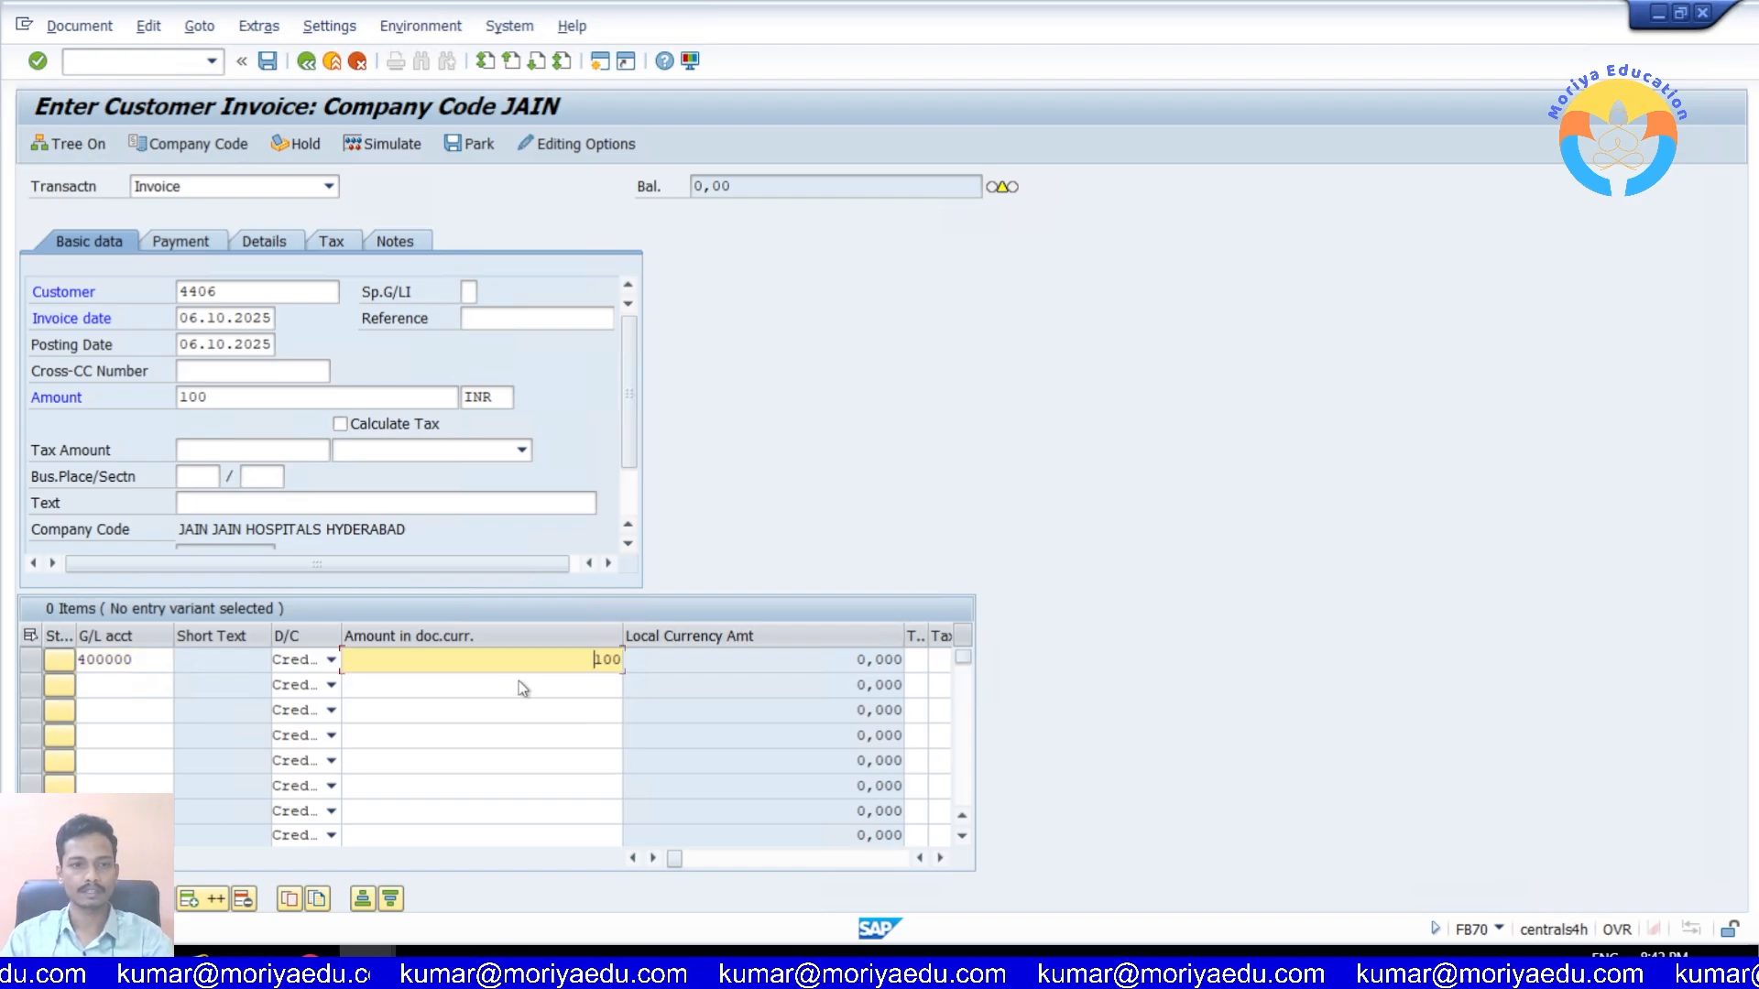
pyautogui.press('Return')
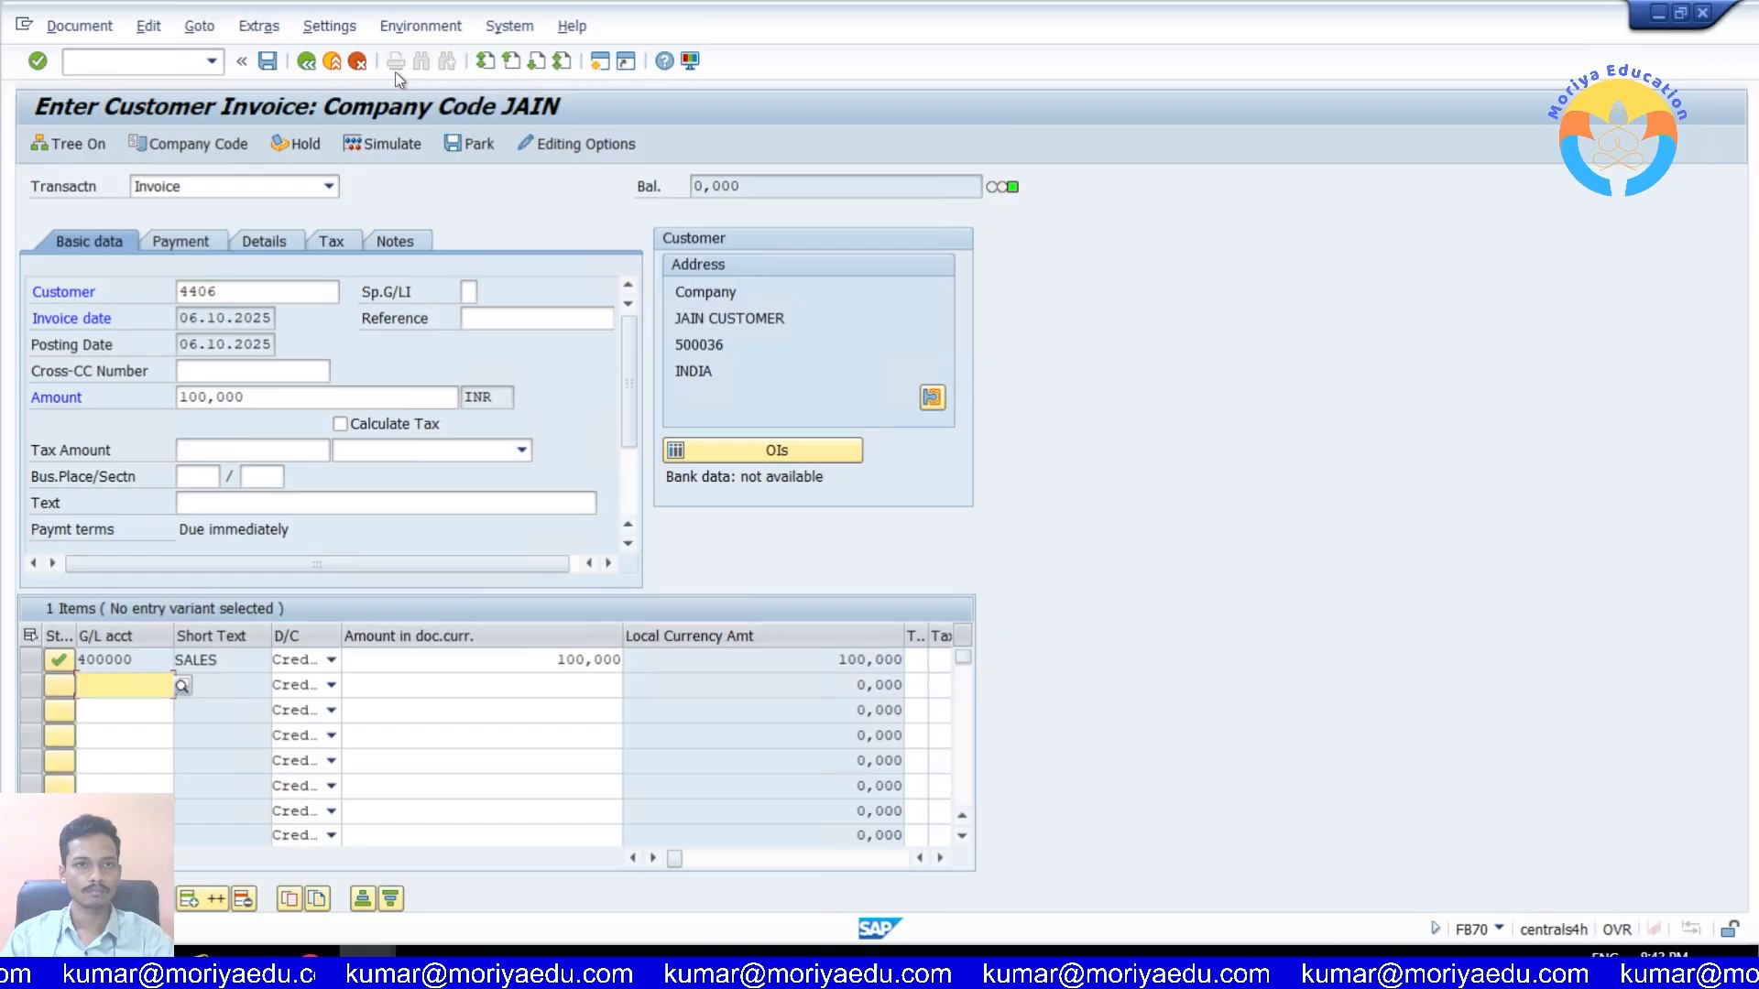
# Step: Simulate the customer invoice and post it
pyautogui.click(372, 144)
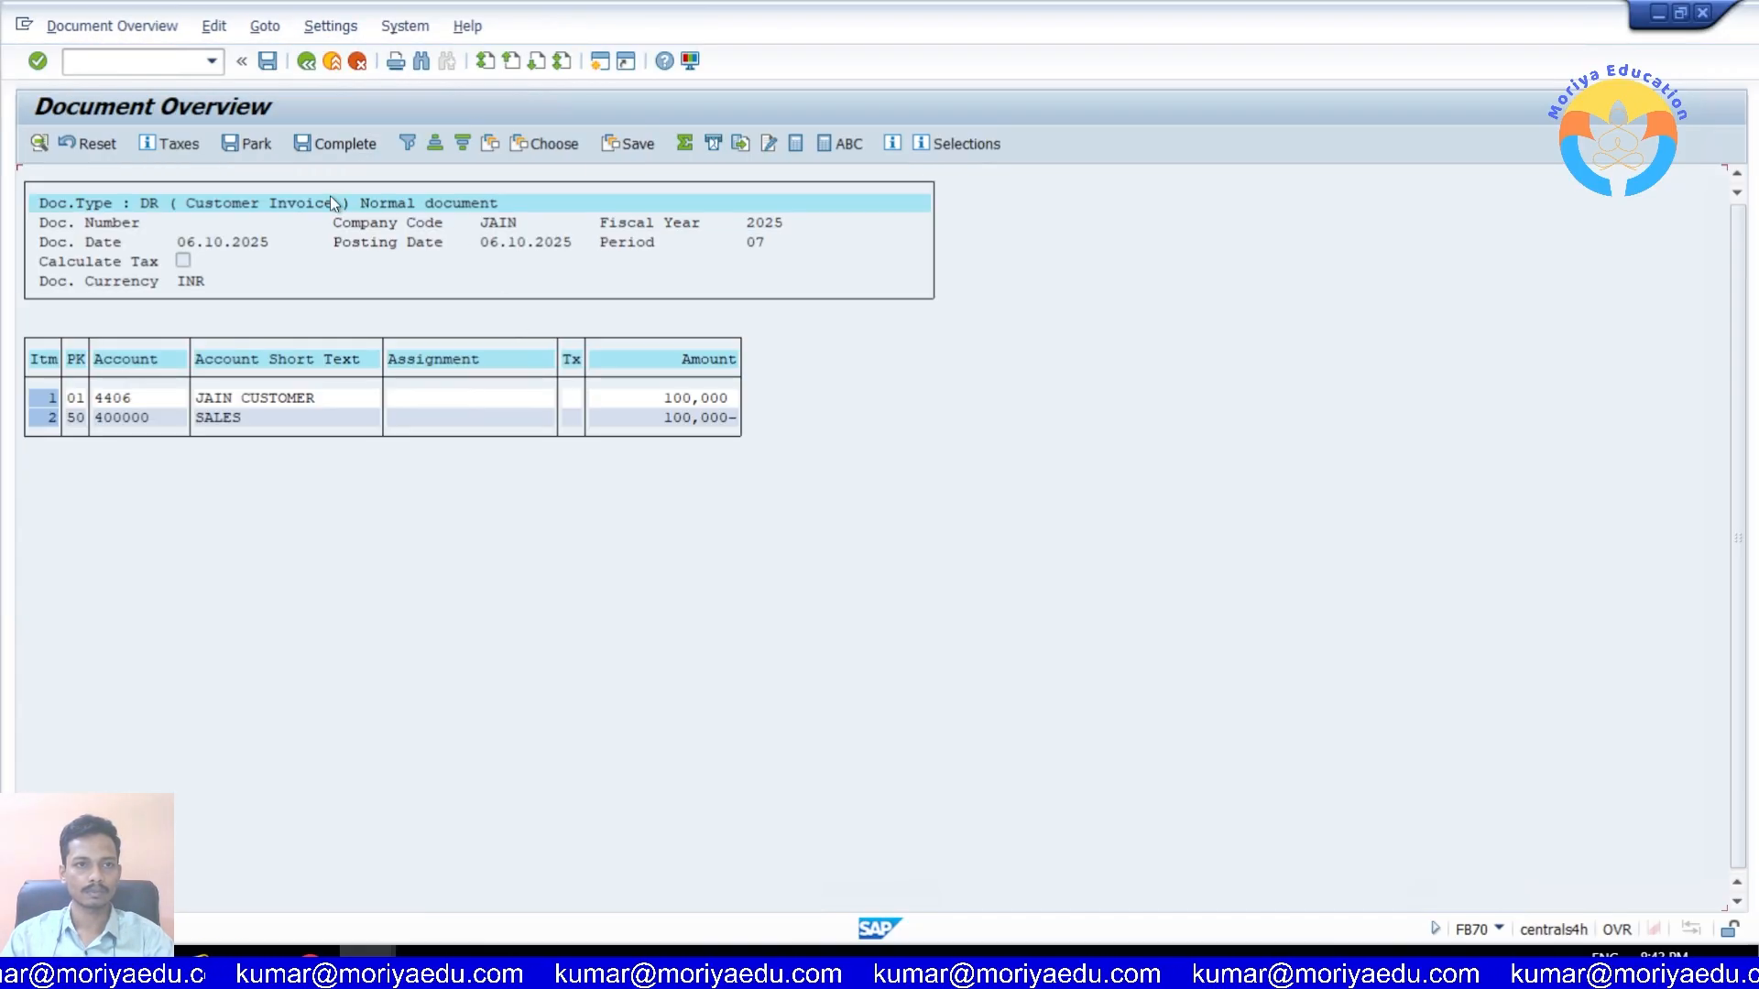
pyautogui.click(269, 60)
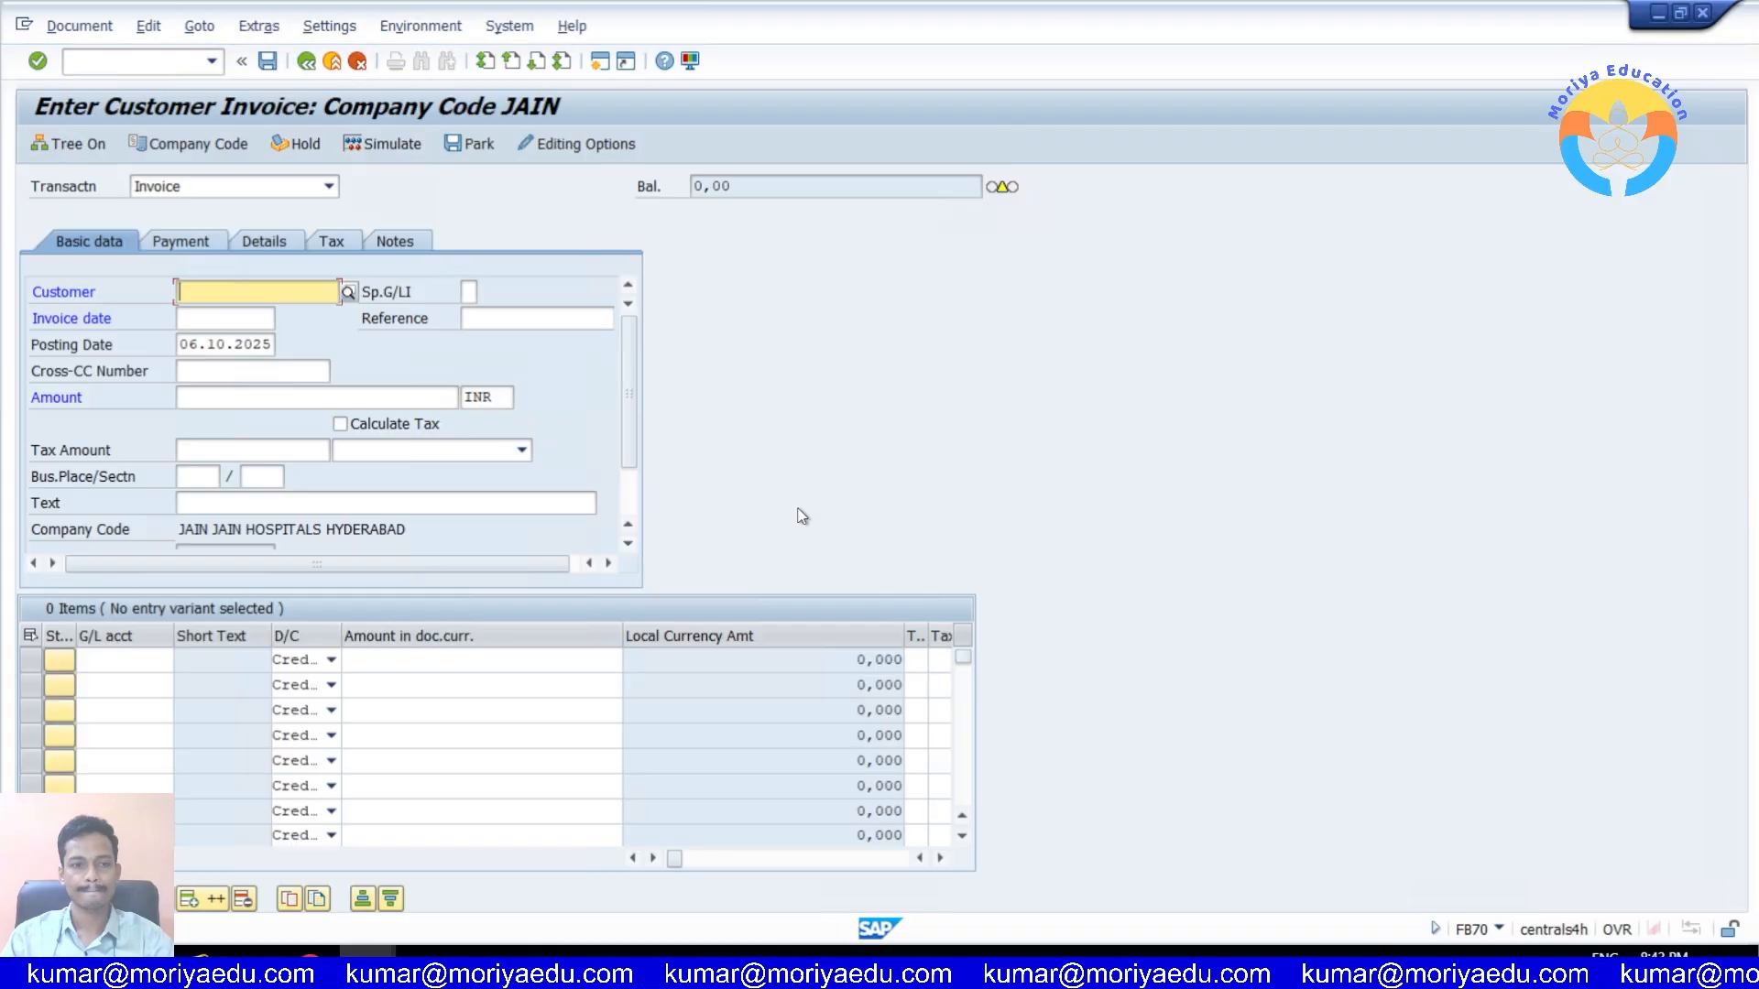